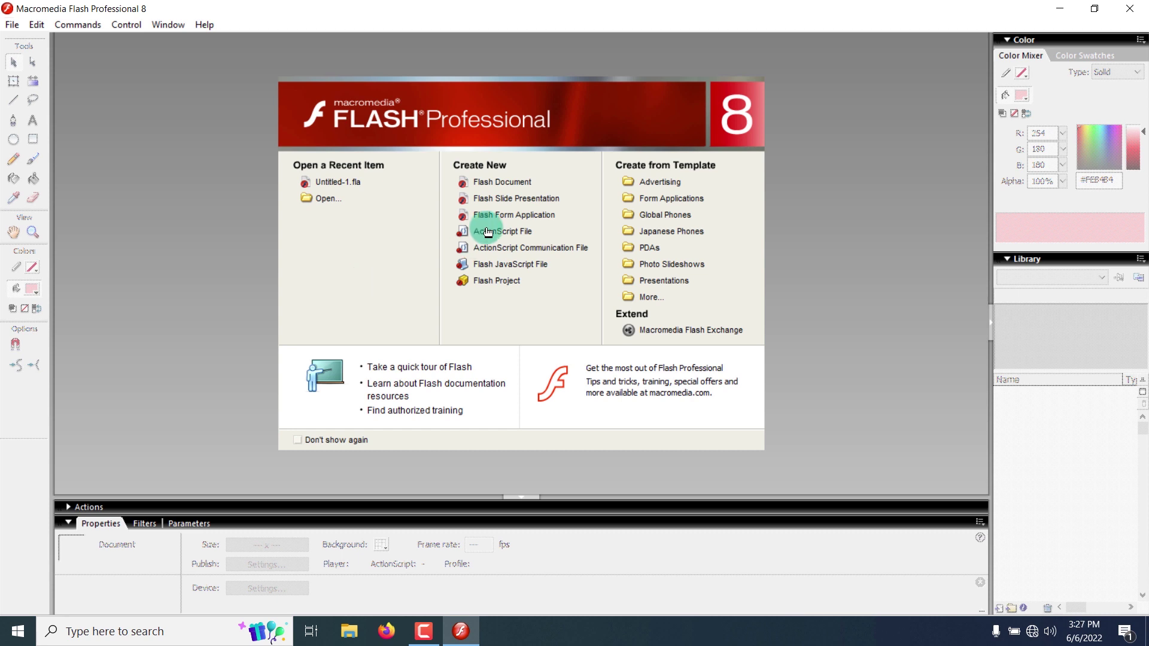
Create a new Flash document and set its dimensions to 50 px wide by 1 px high.
{"action": "left_click", "coordinate": [494, 184]}
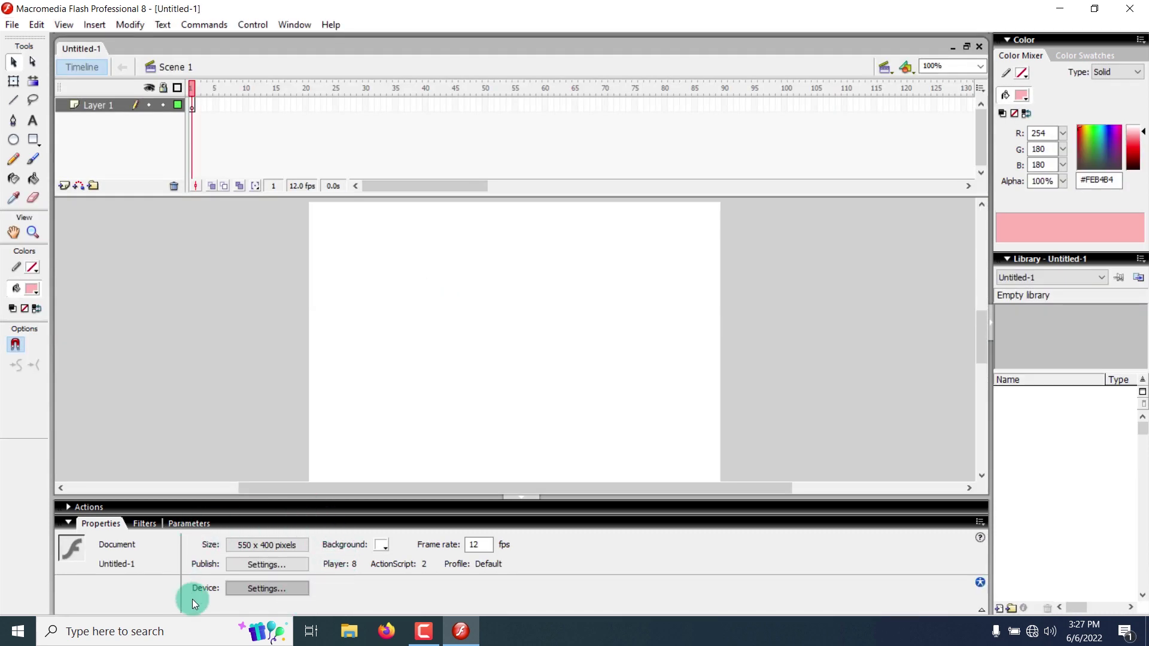
{"action": "left_click", "coordinate": [296, 544]}
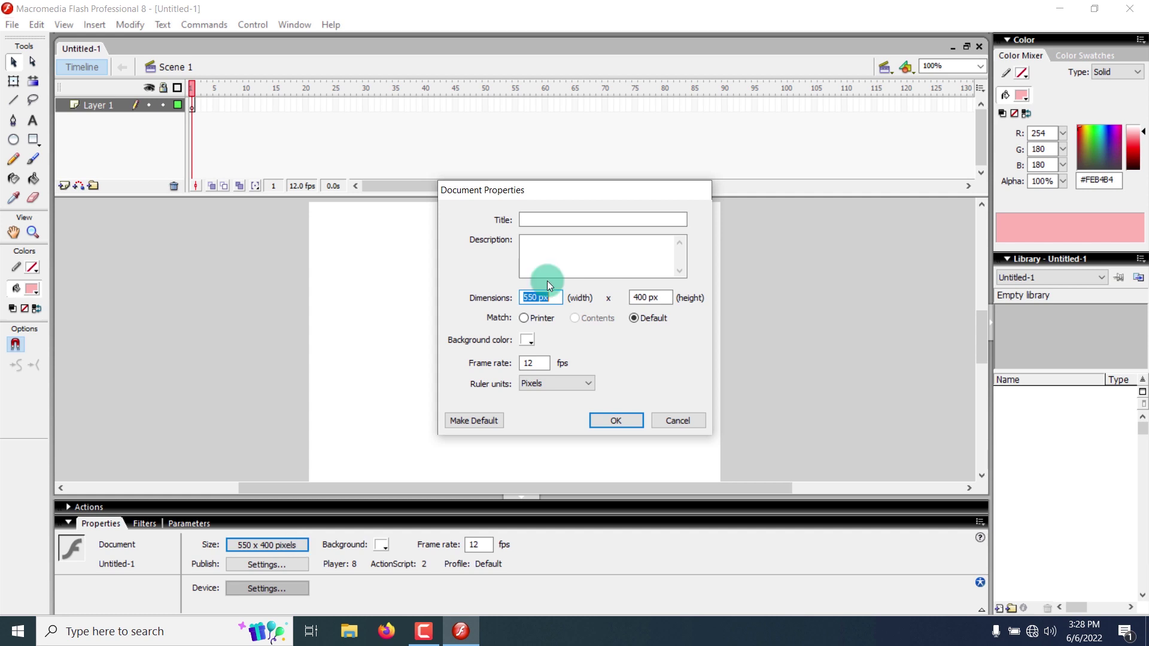
{"action": "left_click_drag", "start_coordinate": [528, 297], "coordinate": [509, 299]}
{"action": "key", "text": "BackSpace"}
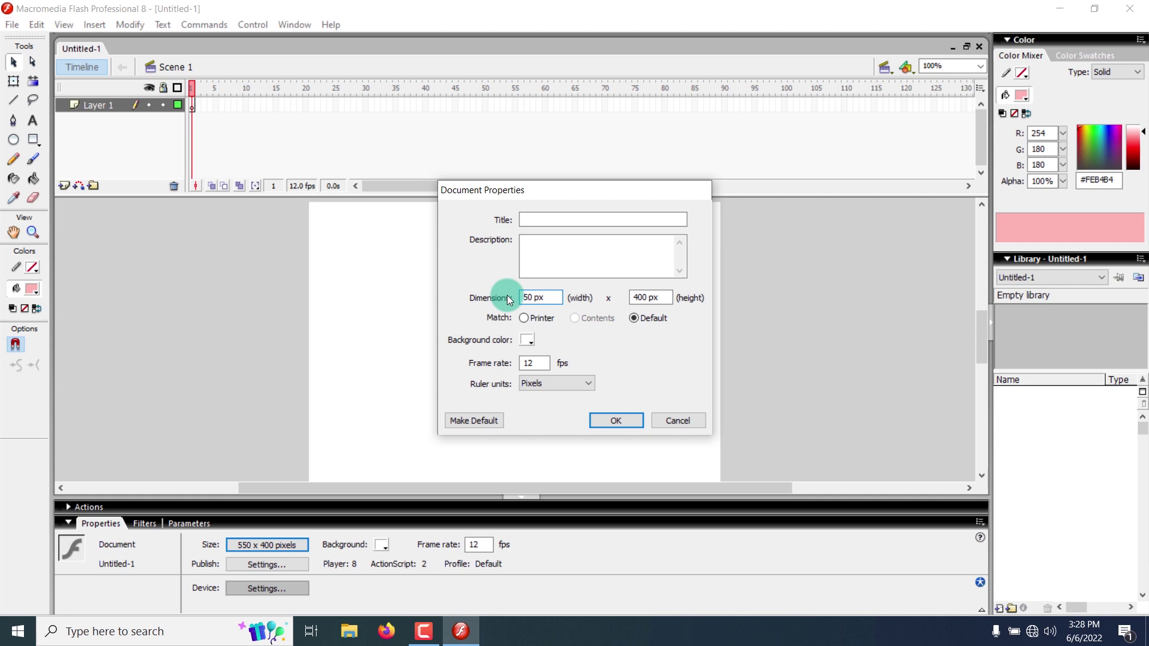
{"action": "left_click", "coordinate": [657, 298]}
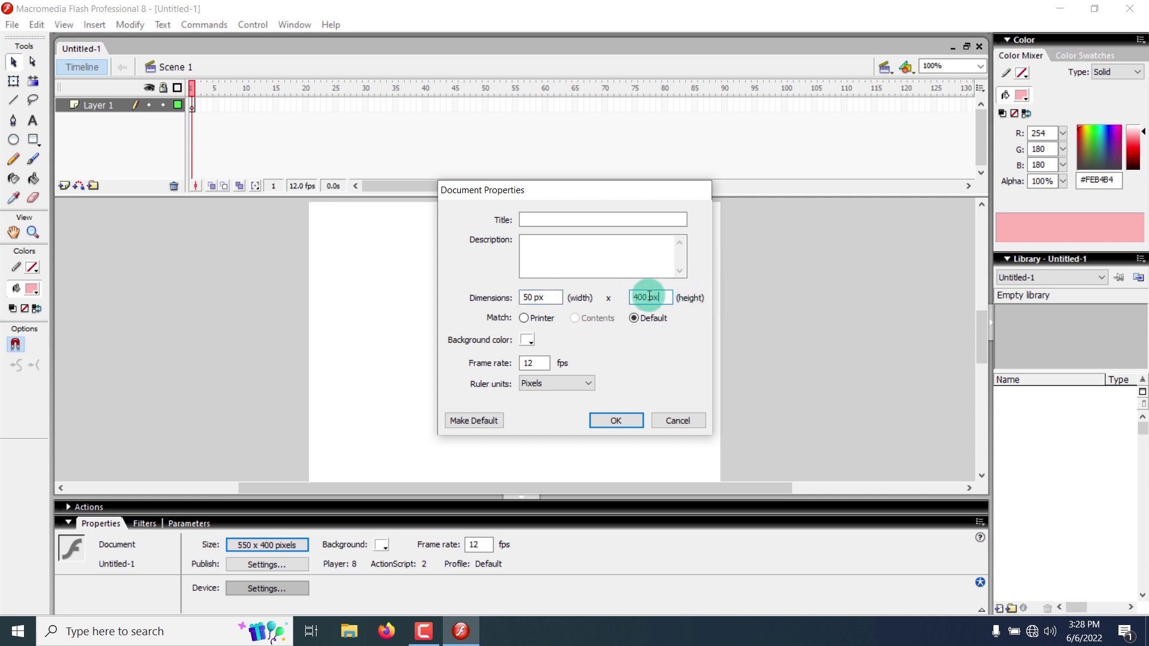
{"action": "left_click_drag", "start_coordinate": [649, 296], "coordinate": [625, 298]}
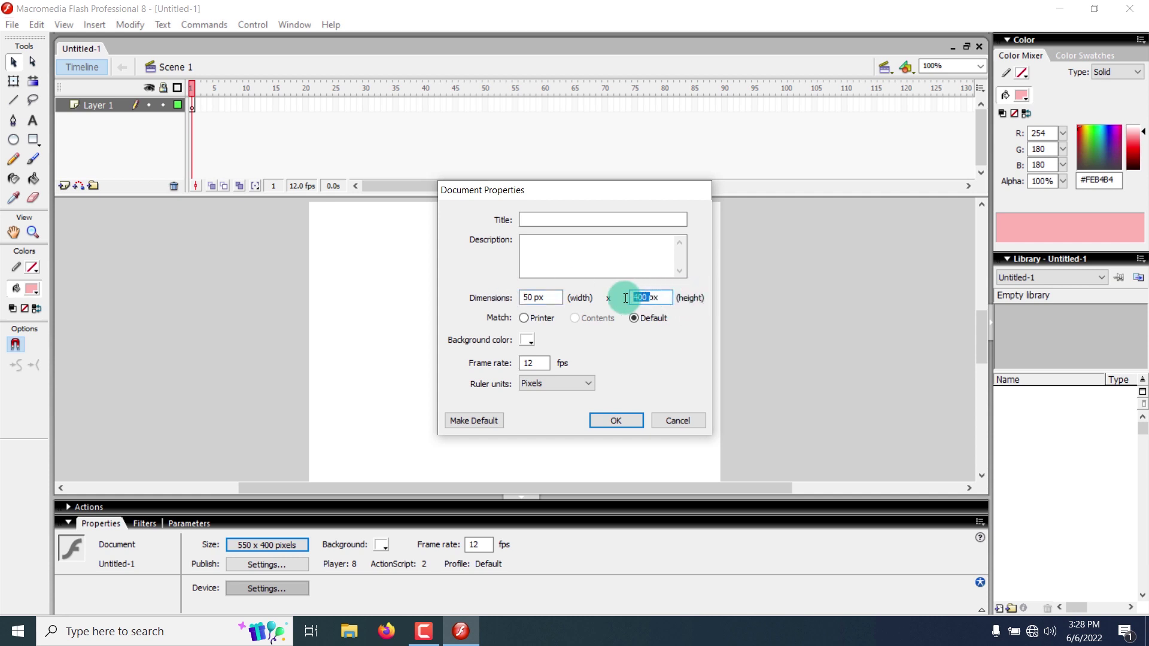
{"action": "type", "text": "1"}
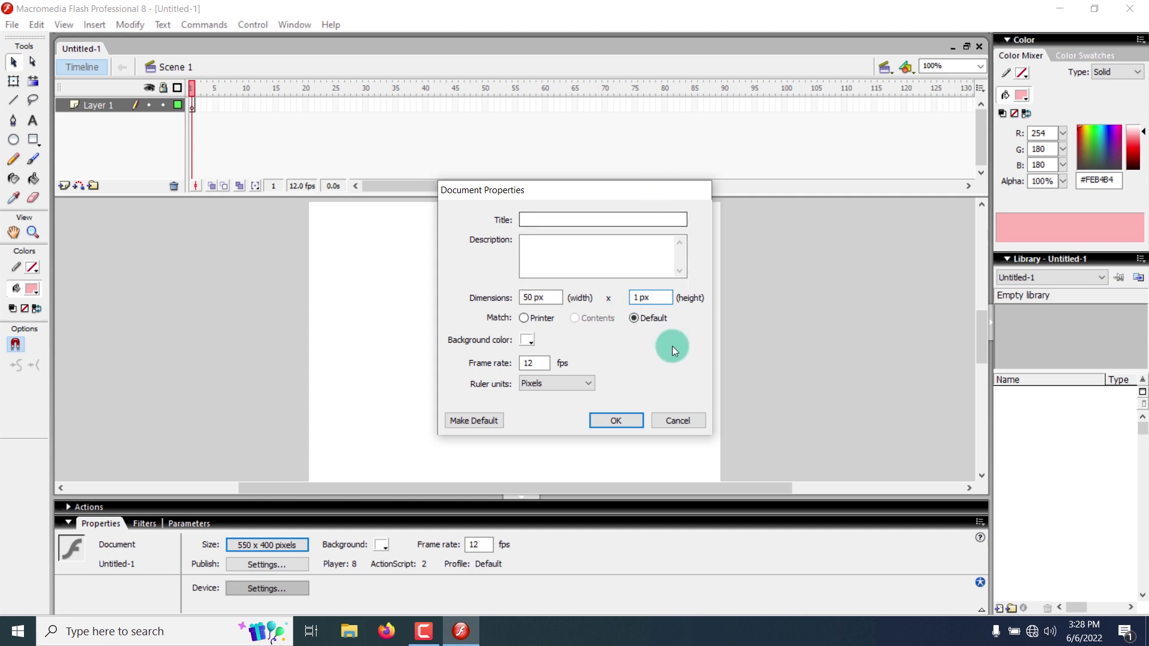
Set the document's background color to black and its frame rate to 24 fps, and apply the properties.
{"action": "left_click", "coordinate": [528, 340]}
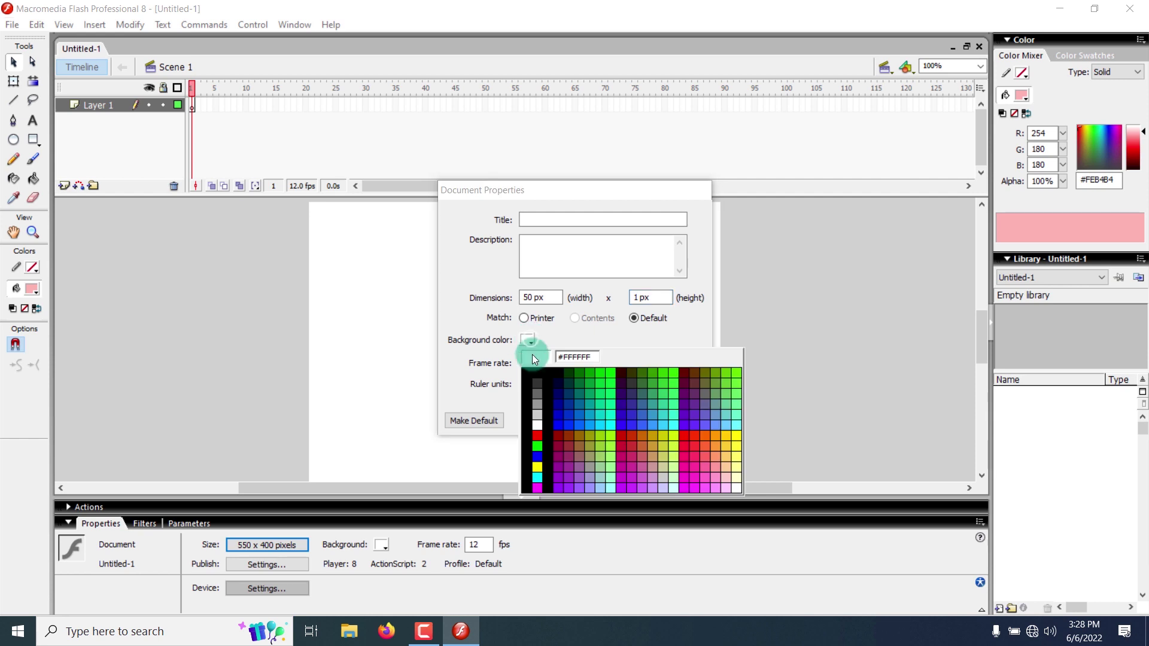
{"action": "left_click", "coordinate": [538, 374]}
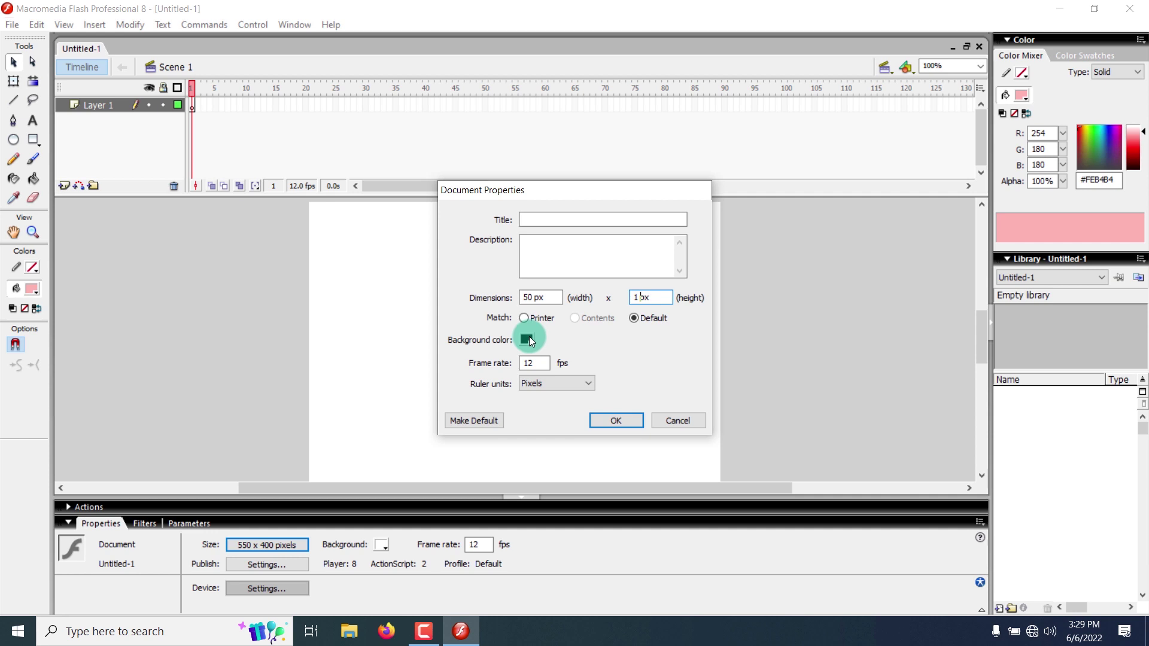
{"action": "left_click_drag", "start_coordinate": [548, 365], "coordinate": [410, 363]}
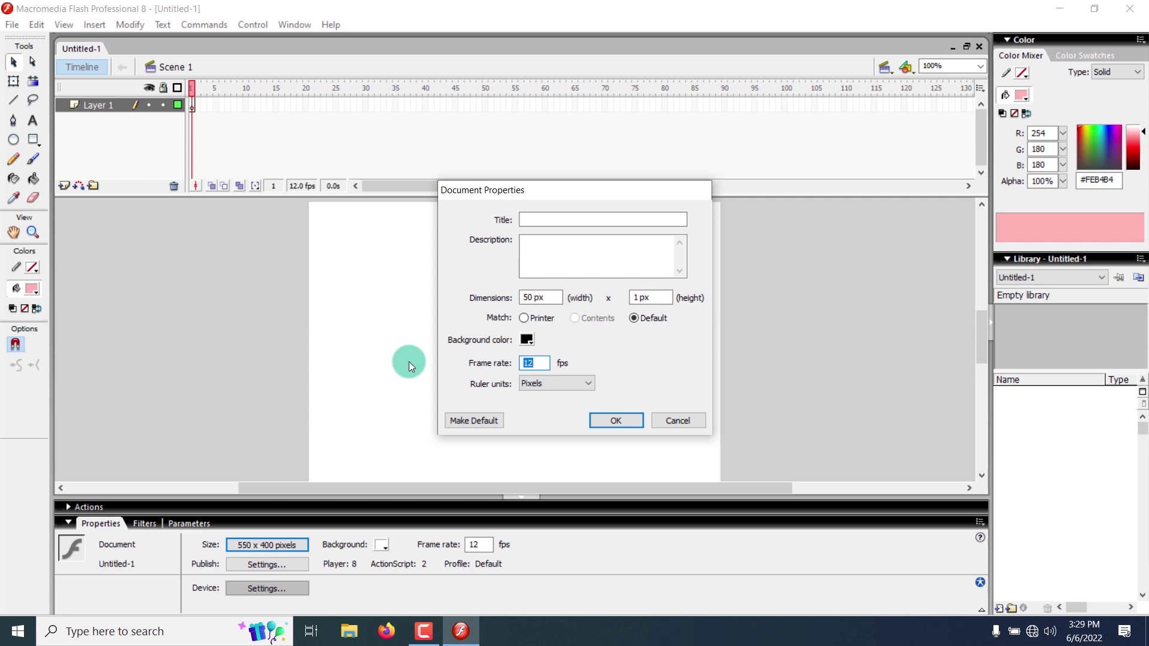
{"action": "type", "text": "24"}
{"action": "left_click", "coordinate": [622, 418]}
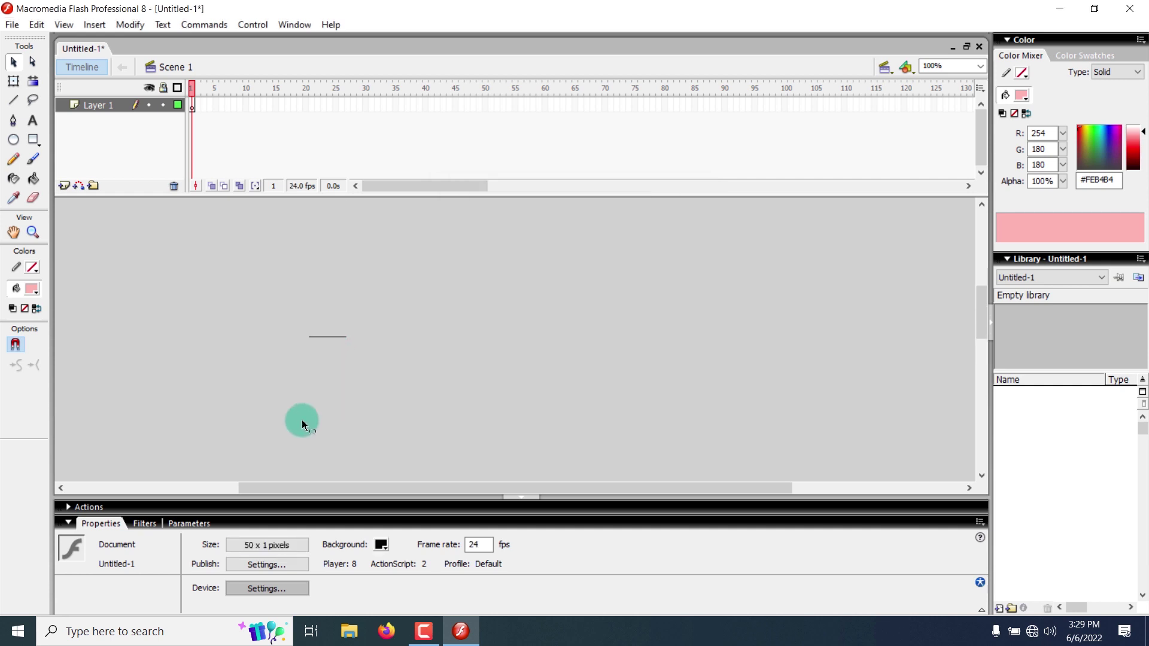
Show the grid on the narrow black stage.
{"action": "left_click_drag", "start_coordinate": [290, 489], "coordinate": [180, 494]}
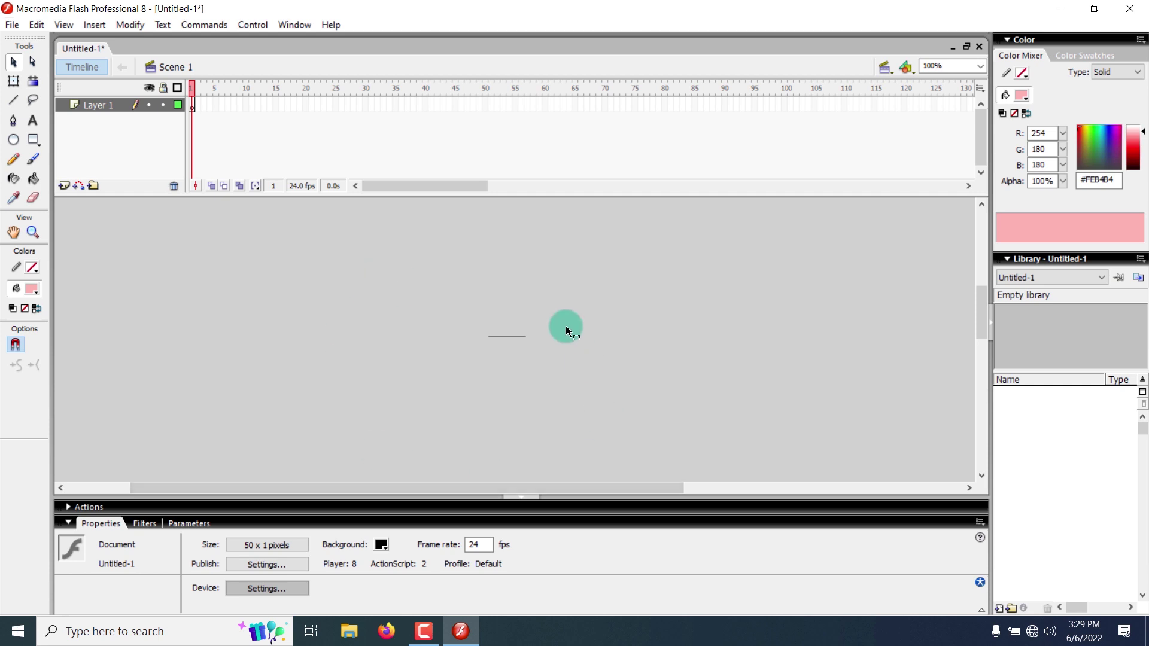
{"action": "left_click", "coordinate": [34, 232]}
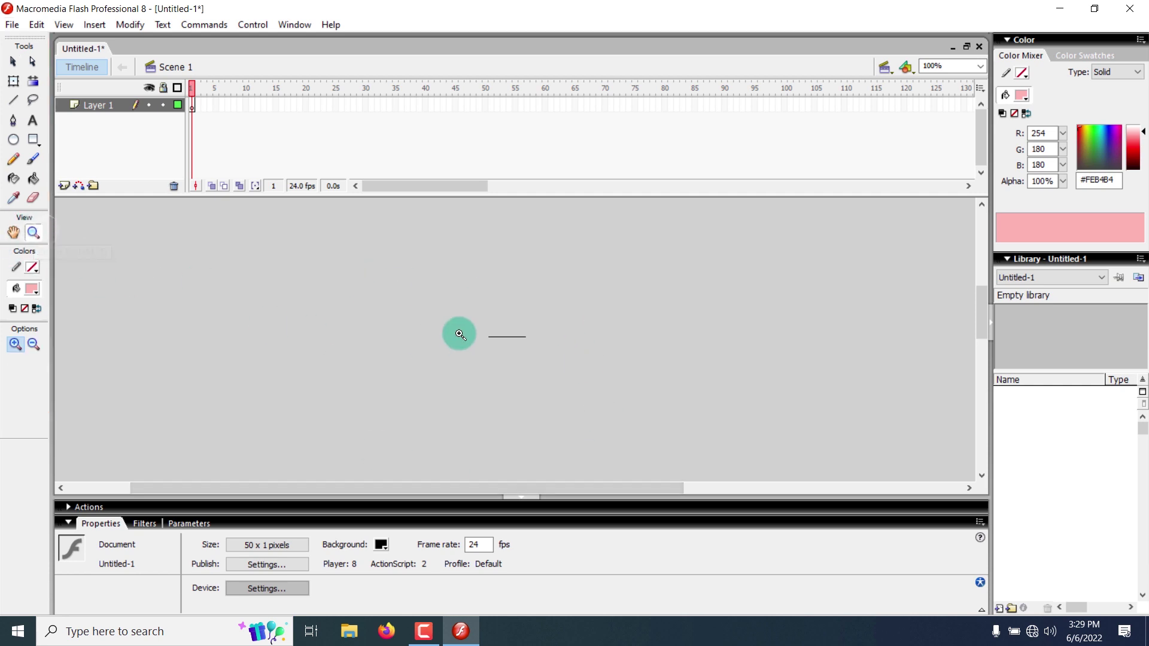
{"action": "left_click", "coordinate": [495, 342]}
{"action": "left_click", "coordinate": [598, 330]}
{"action": "left_click", "coordinate": [459, 354]}
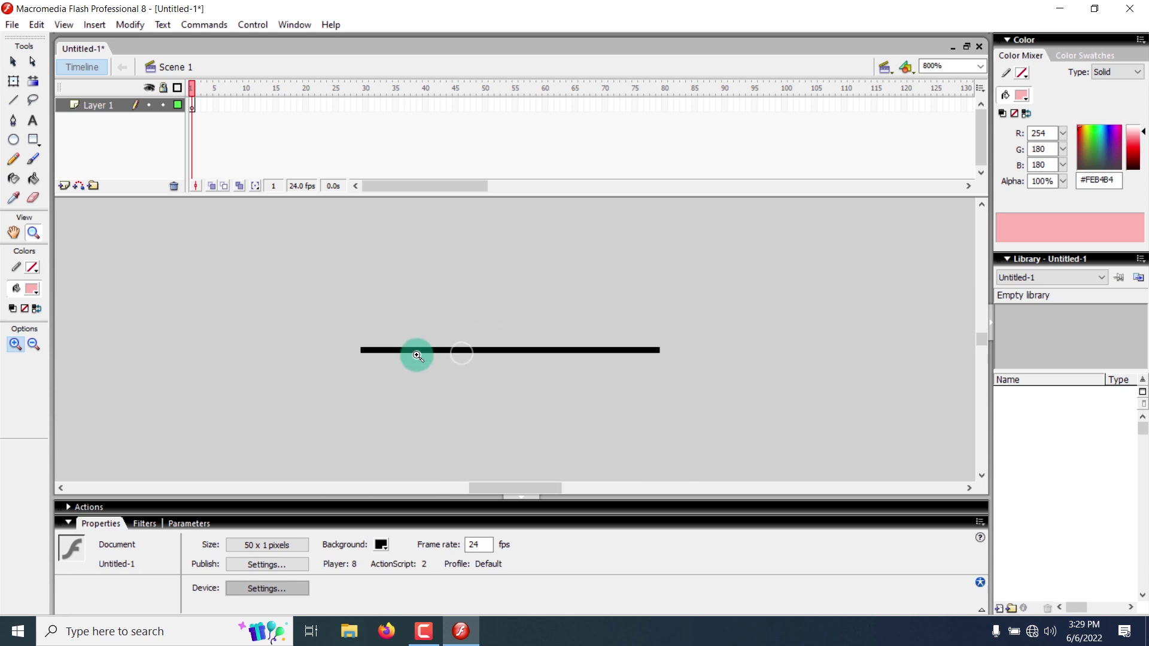
{"action": "left_click", "coordinate": [503, 333]}
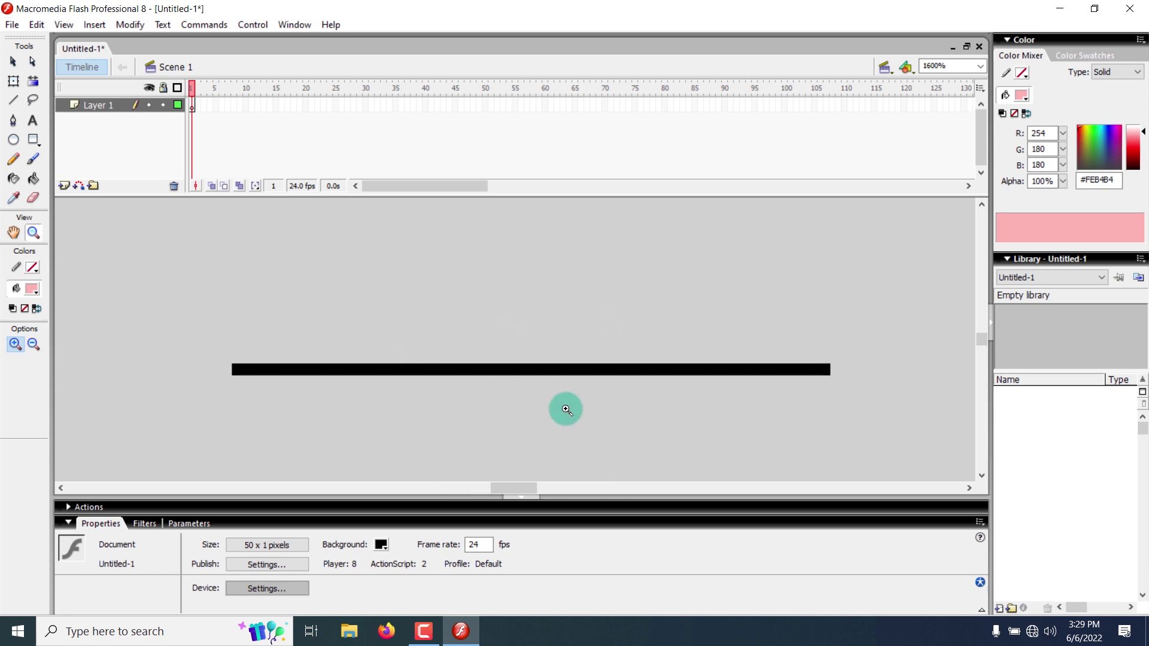
{"action": "left_click", "coordinate": [60, 30]}
{"action": "mouse_move", "coordinate": [216, 181]}
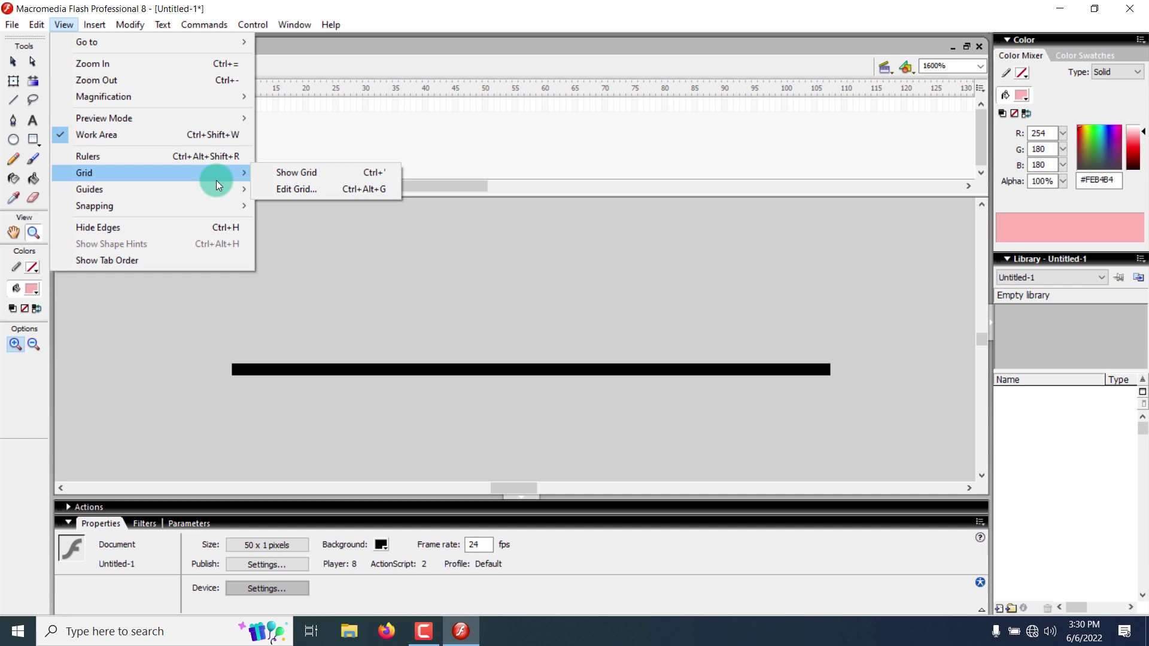
{"action": "left_click", "coordinate": [63, 26]}
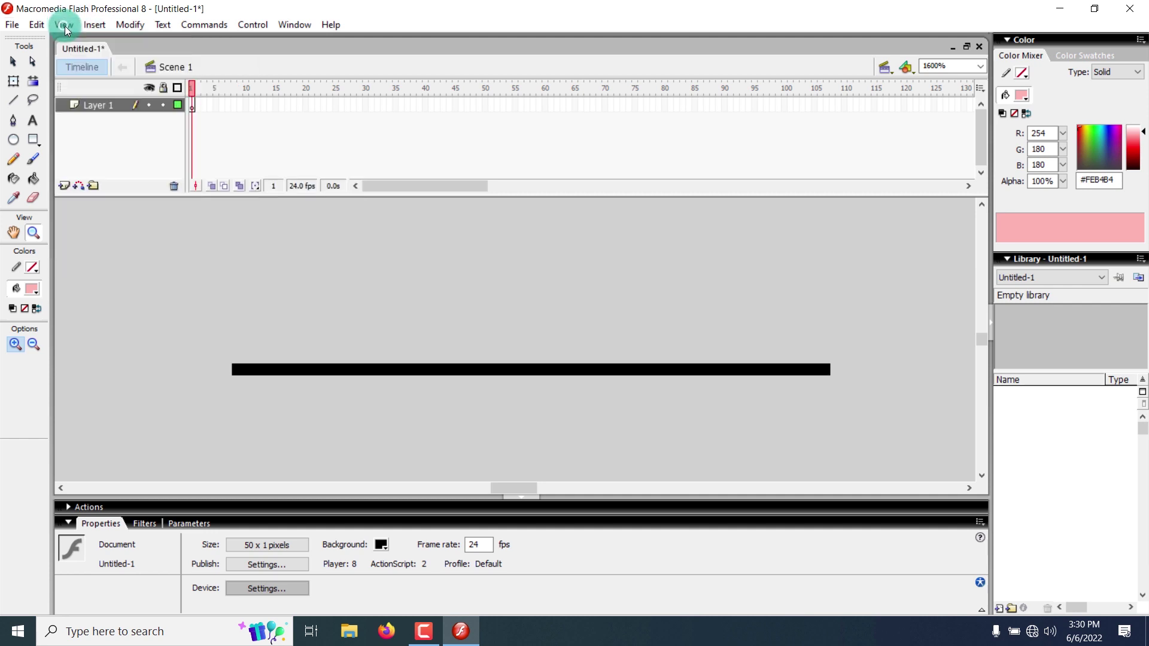
{"action": "left_click", "coordinate": [63, 25]}
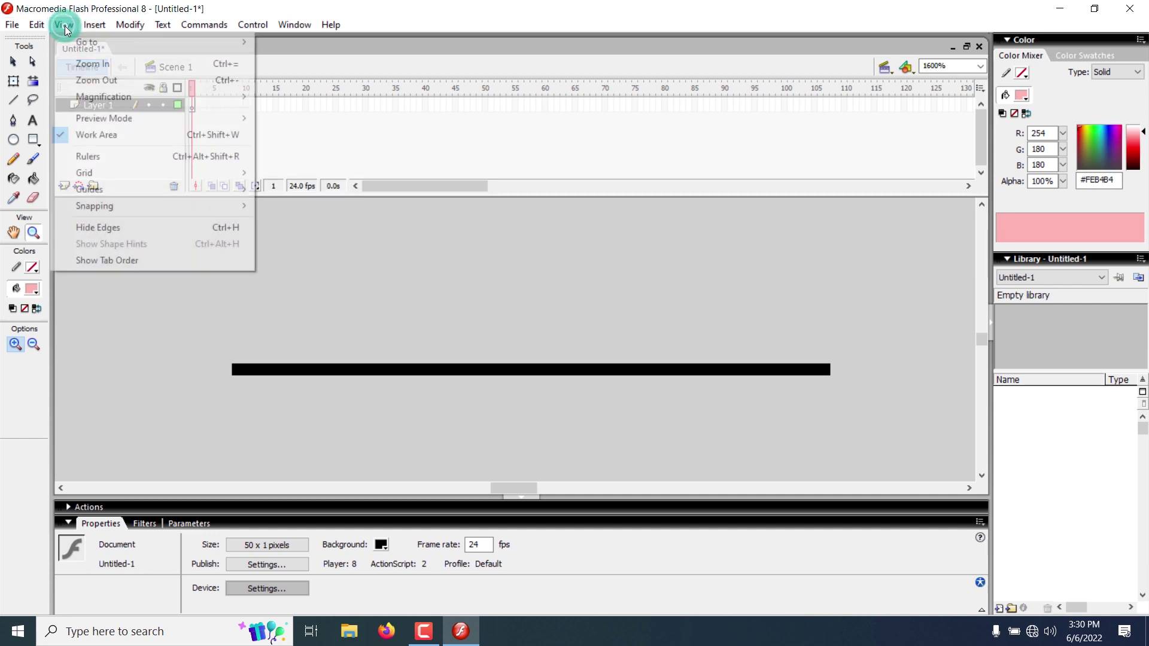
{"action": "left_click", "coordinate": [146, 173]}
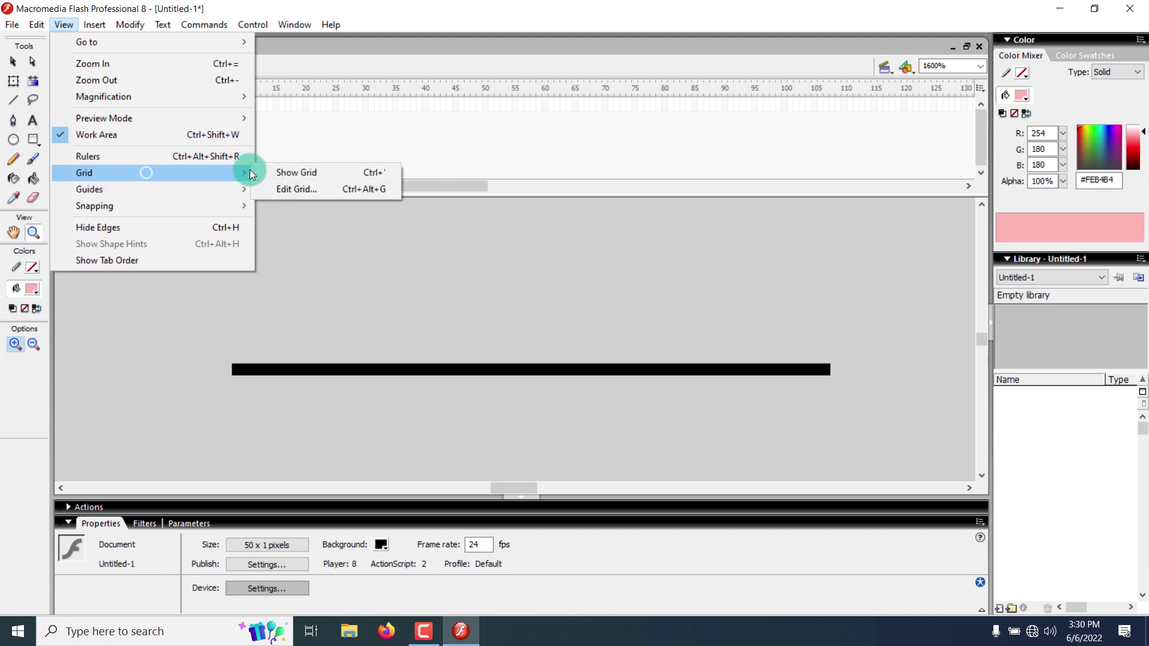
{"action": "left_click", "coordinate": [295, 172]}
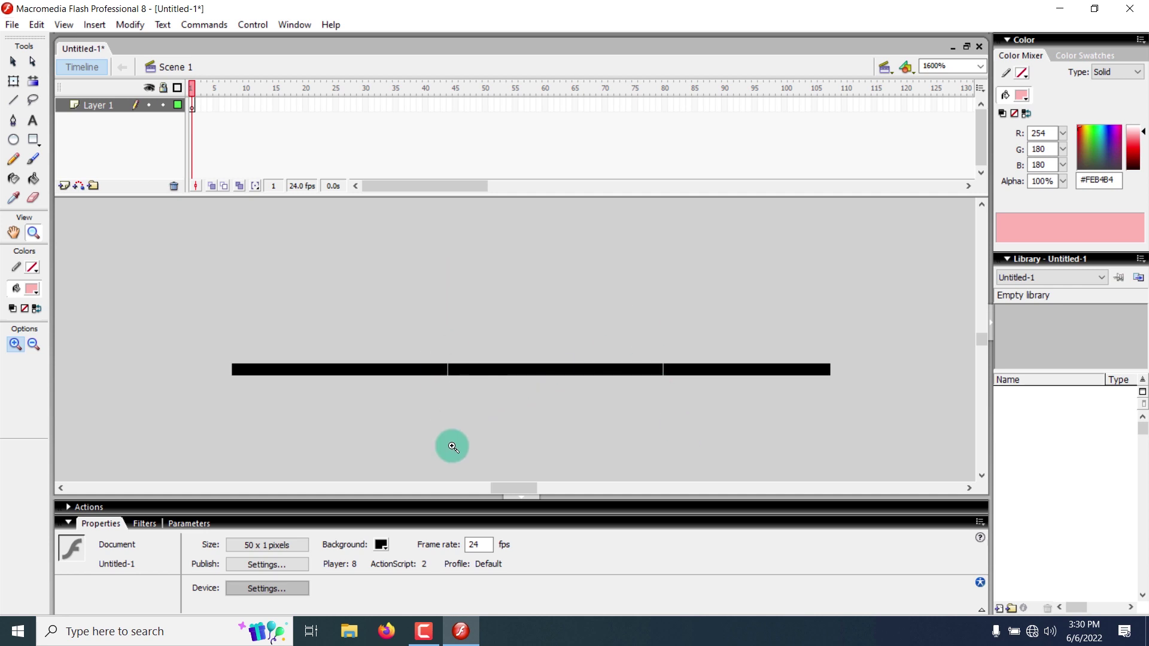
Edit the grid settings to use a bright green color and enable Snap to grid.
{"action": "left_click", "coordinate": [63, 28]}
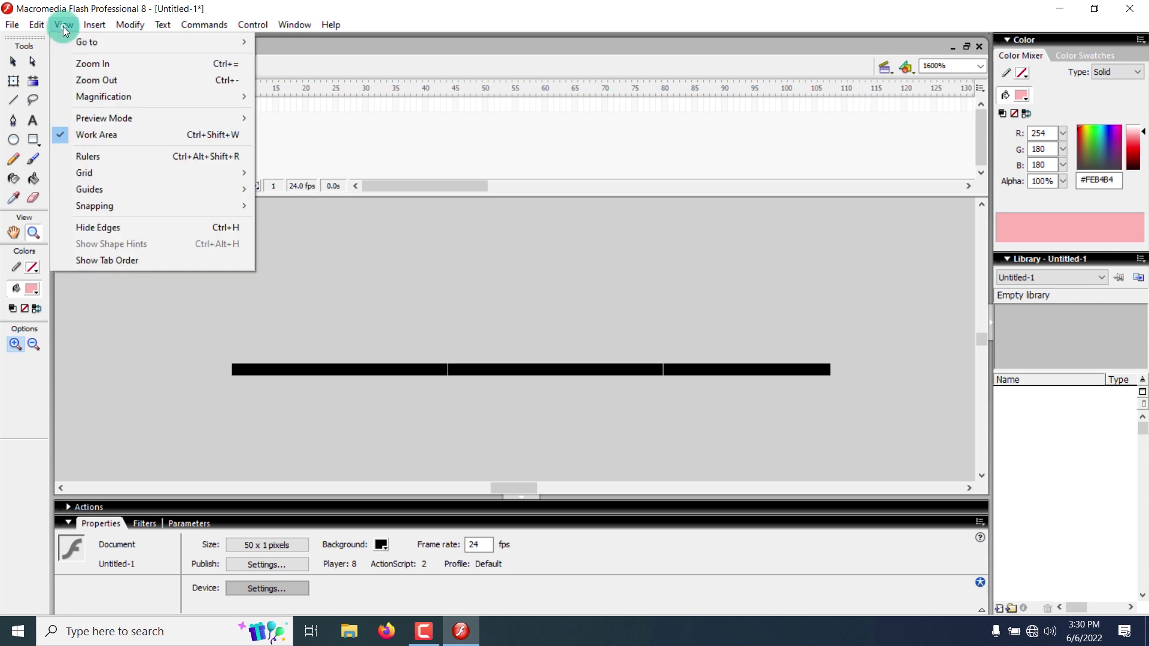
{"action": "mouse_move", "coordinate": [183, 174]}
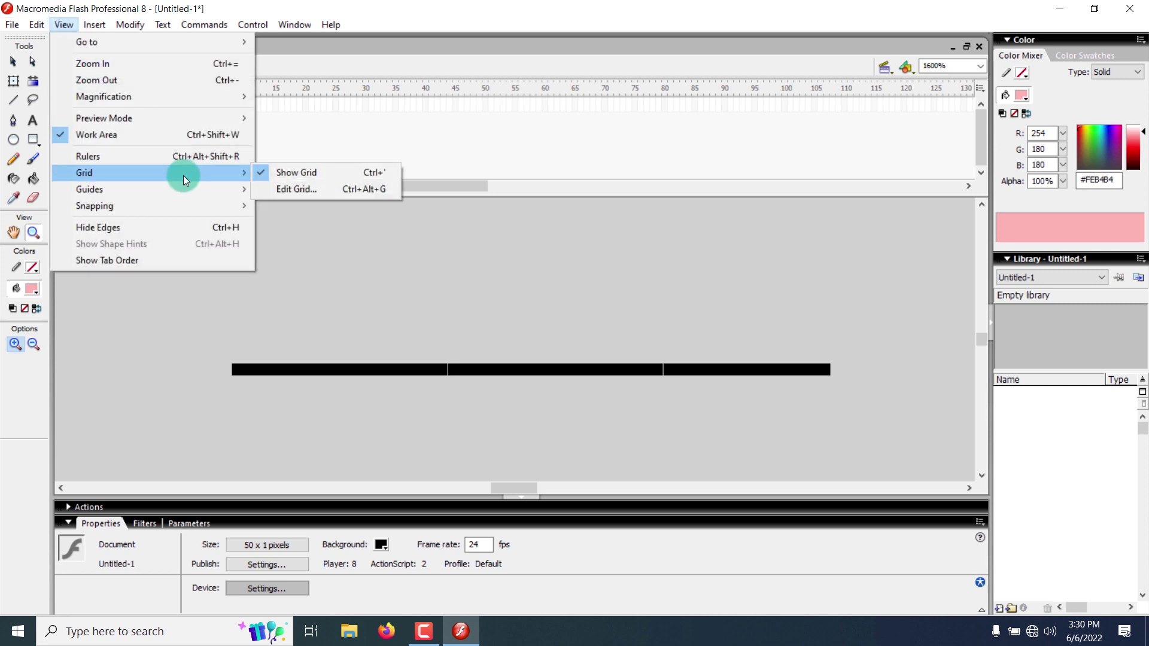
{"action": "left_click", "coordinate": [294, 188]}
{"action": "left_click", "coordinate": [519, 271]}
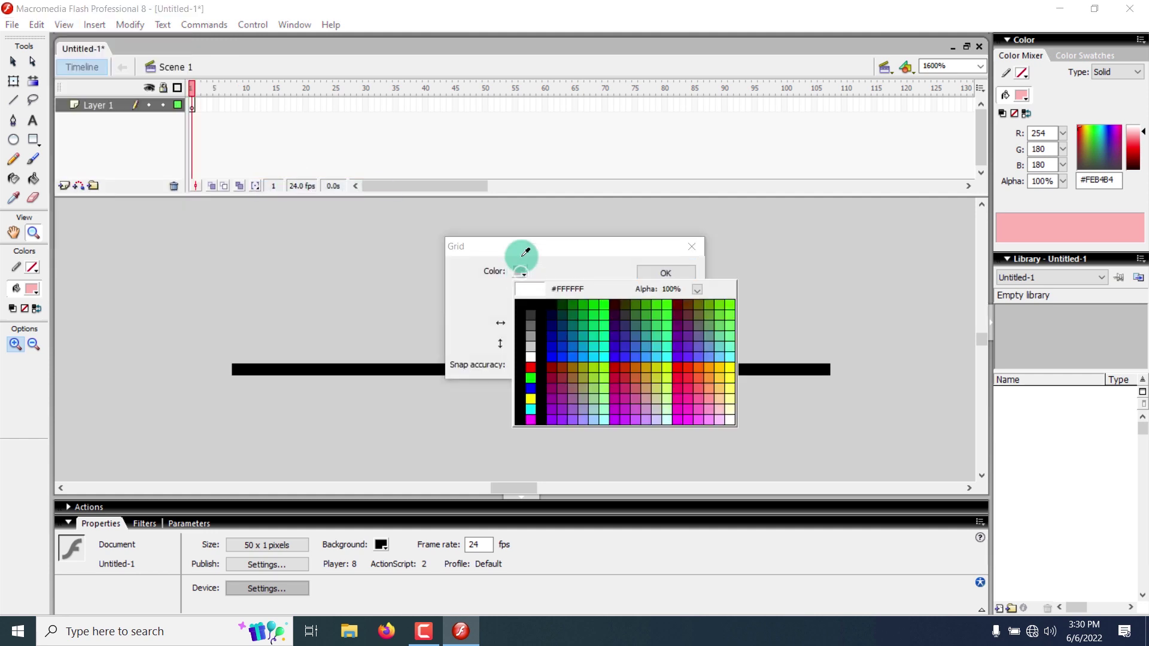
{"action": "left_click", "coordinate": [605, 304]}
{"action": "left_click", "coordinate": [516, 288]}
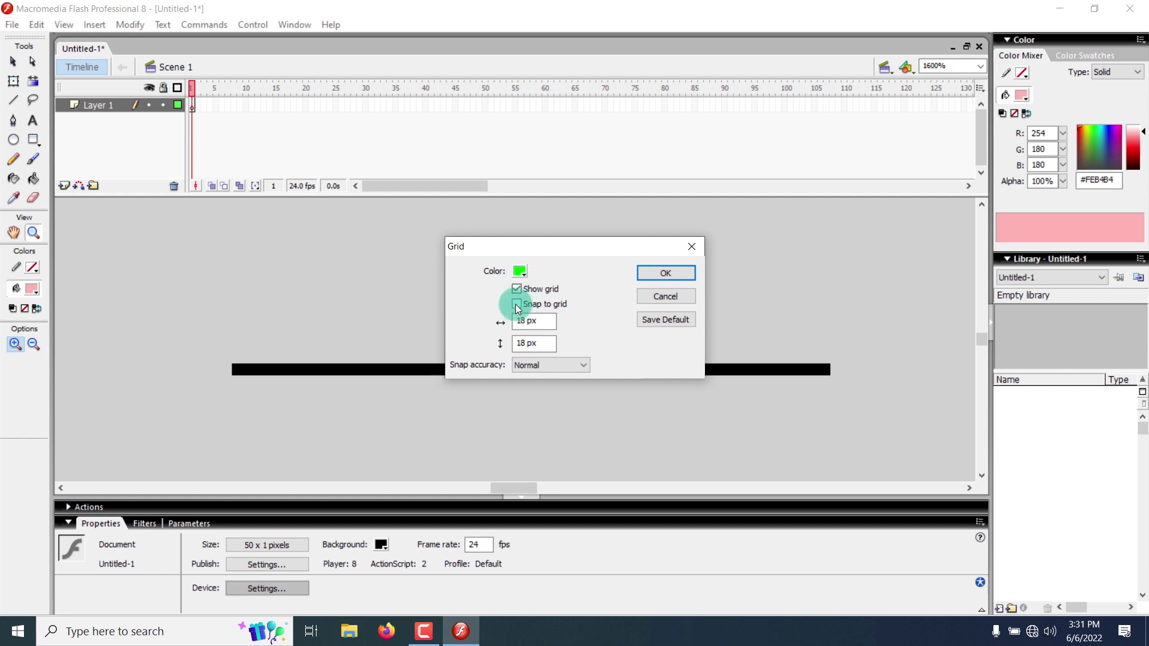
{"action": "left_click", "coordinate": [516, 304]}
Set the grid's horizontal and vertical spacing to 1 px and apply the grid settings.
{"action": "left_click_drag", "start_coordinate": [526, 323], "coordinate": [356, 293]}
{"action": "type", "text": "1px"}
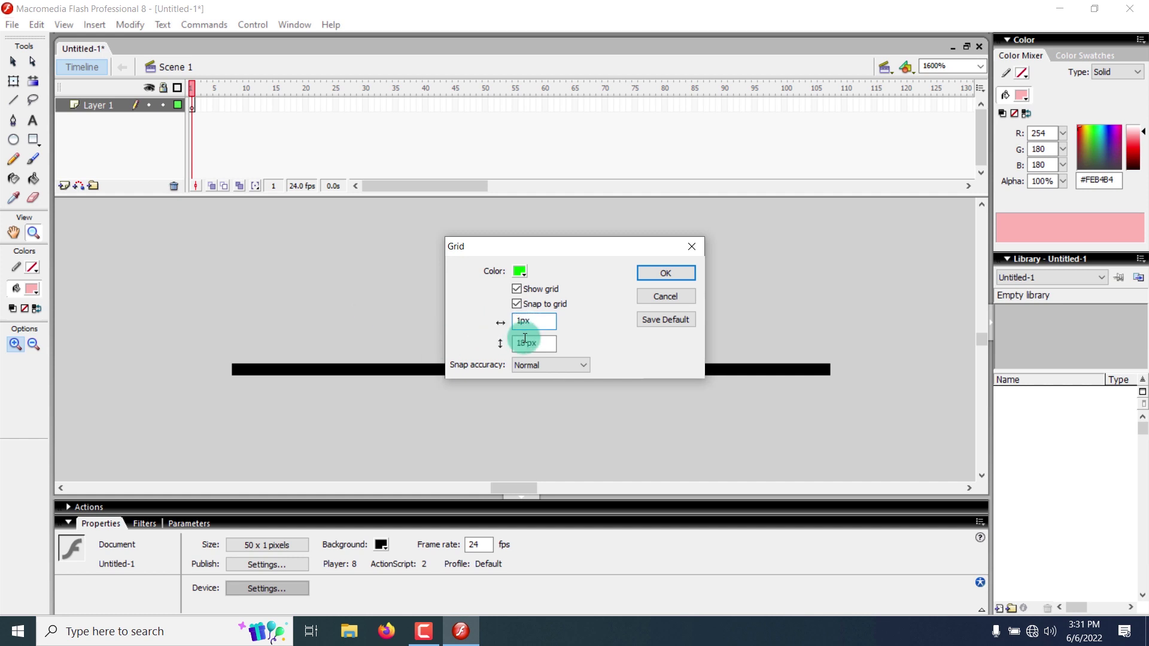
{"action": "left_click", "coordinate": [525, 338]}
{"action": "key", "text": "BackSpace"}
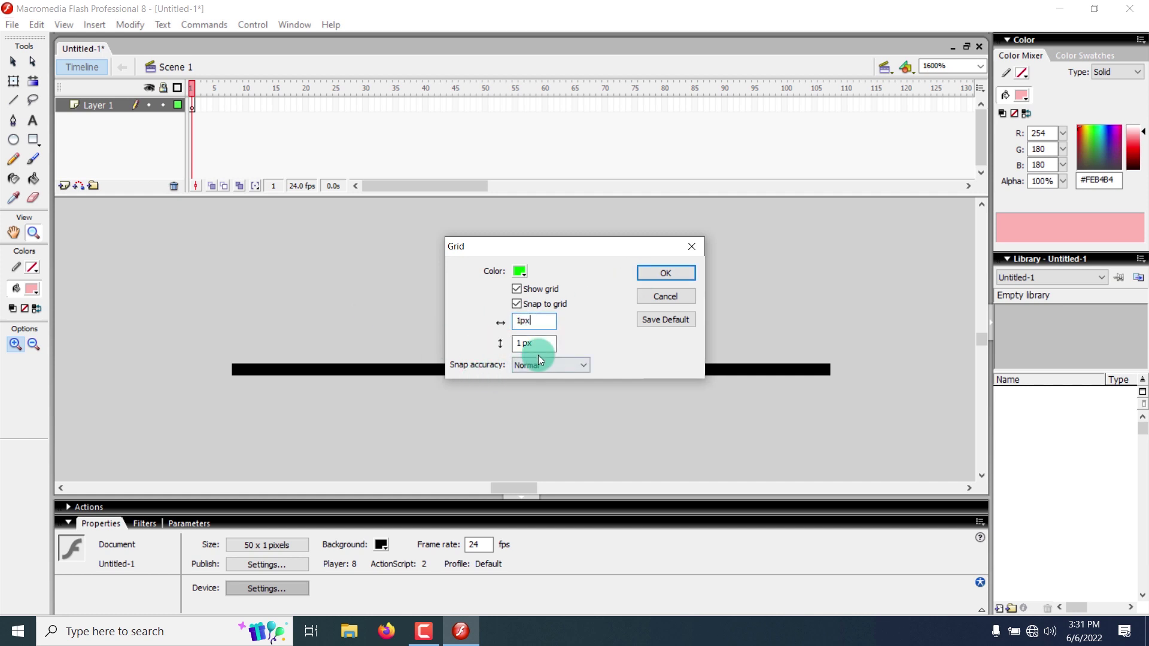
{"action": "left_click", "coordinate": [538, 358]}
{"action": "left_click", "coordinate": [517, 381]}
{"action": "left_click", "coordinate": [664, 273]}
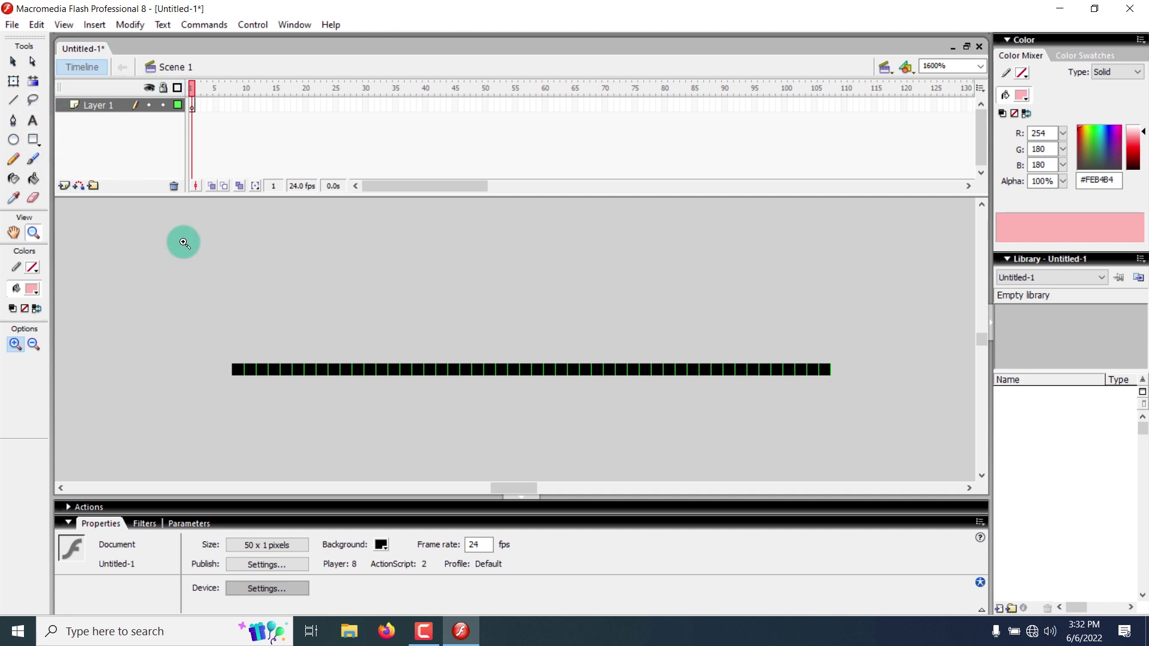
Insert a new layer above Layer 1 and delete it again.
{"action": "left_click", "coordinate": [83, 106]}
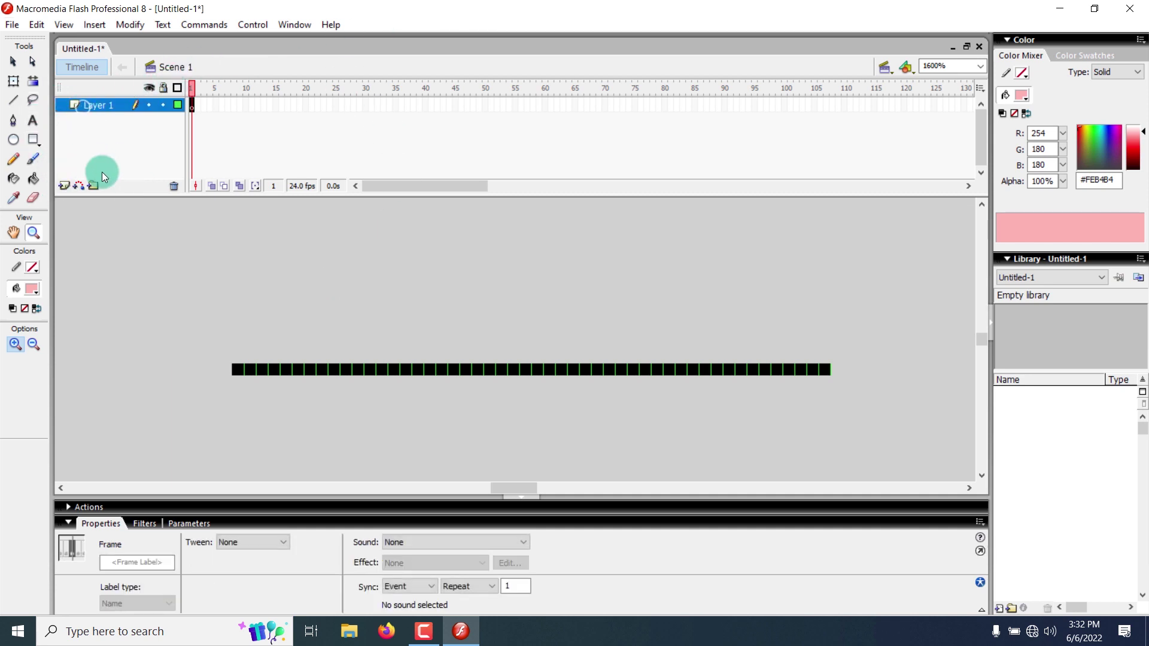
{"action": "left_click", "coordinate": [65, 187]}
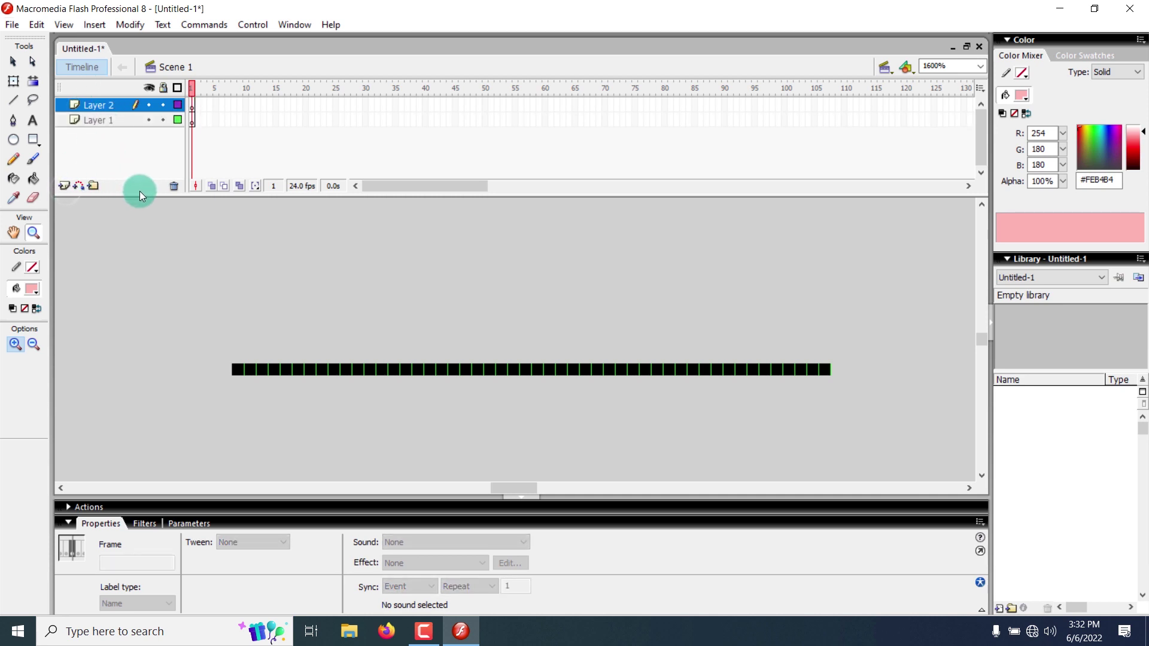
{"action": "left_click", "coordinate": [173, 187]}
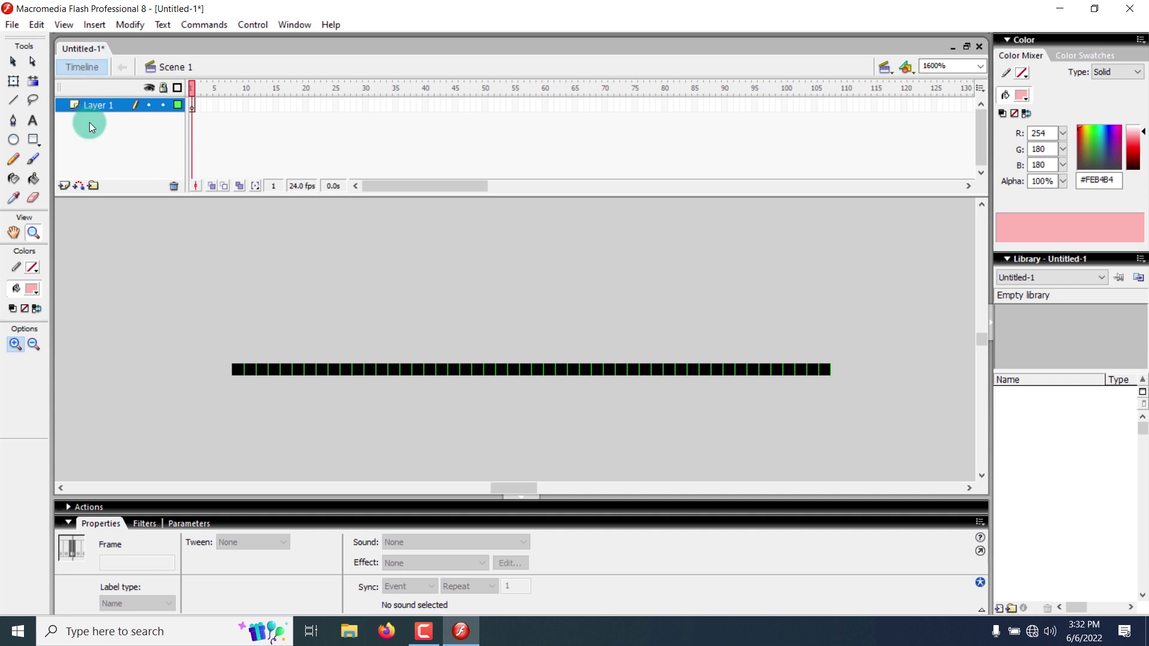
Insert another layer and move it below Layer 1 in the stacking order.
{"action": "left_click", "coordinate": [64, 186]}
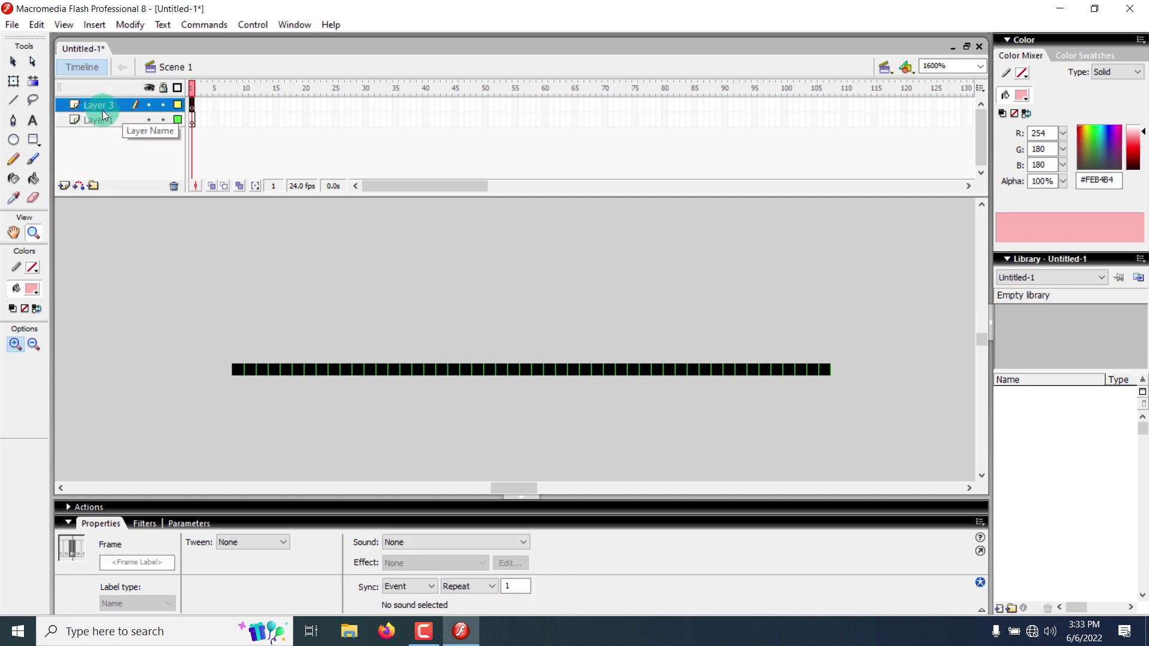
{"action": "left_click", "coordinate": [103, 117]}
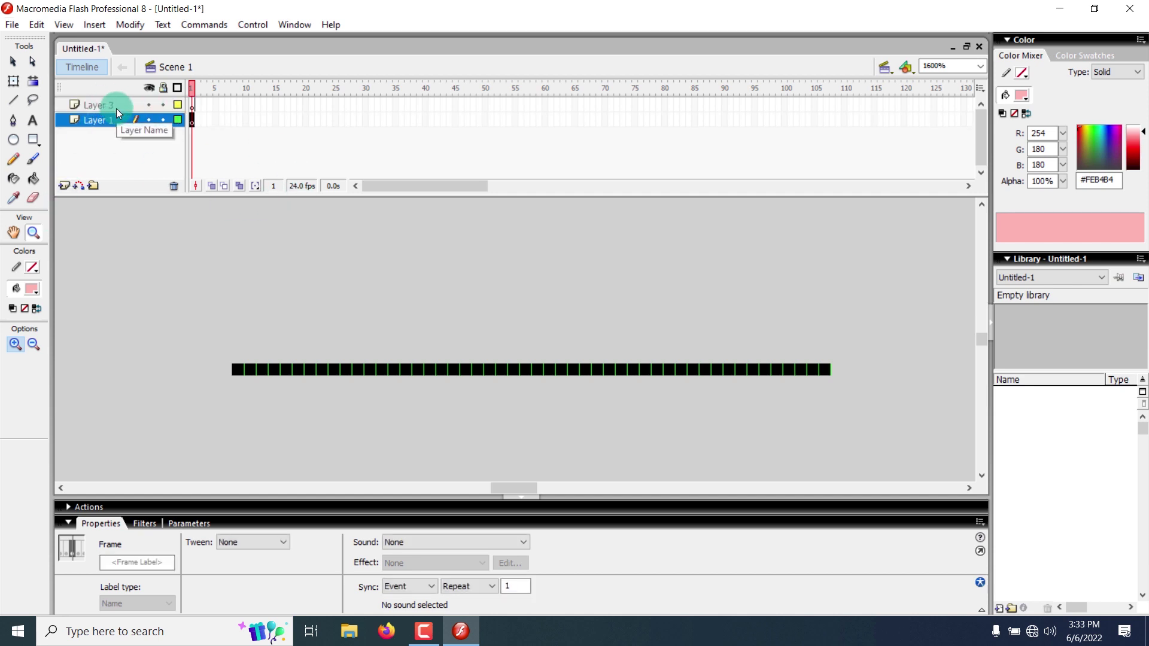
{"action": "left_click_drag", "start_coordinate": [116, 109], "coordinate": [90, 152]}
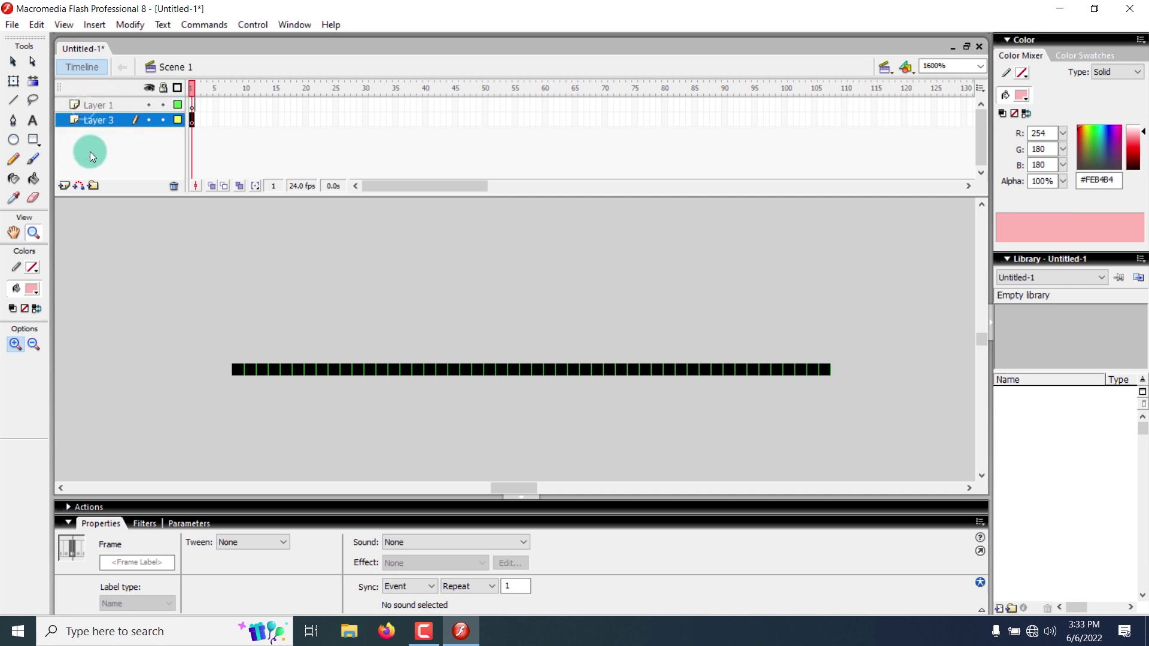
Delete the extra layer so that only Layer 1 is kept.
{"action": "left_click_drag", "start_coordinate": [96, 112], "coordinate": [96, 147]}
{"action": "left_click", "coordinate": [99, 105]}
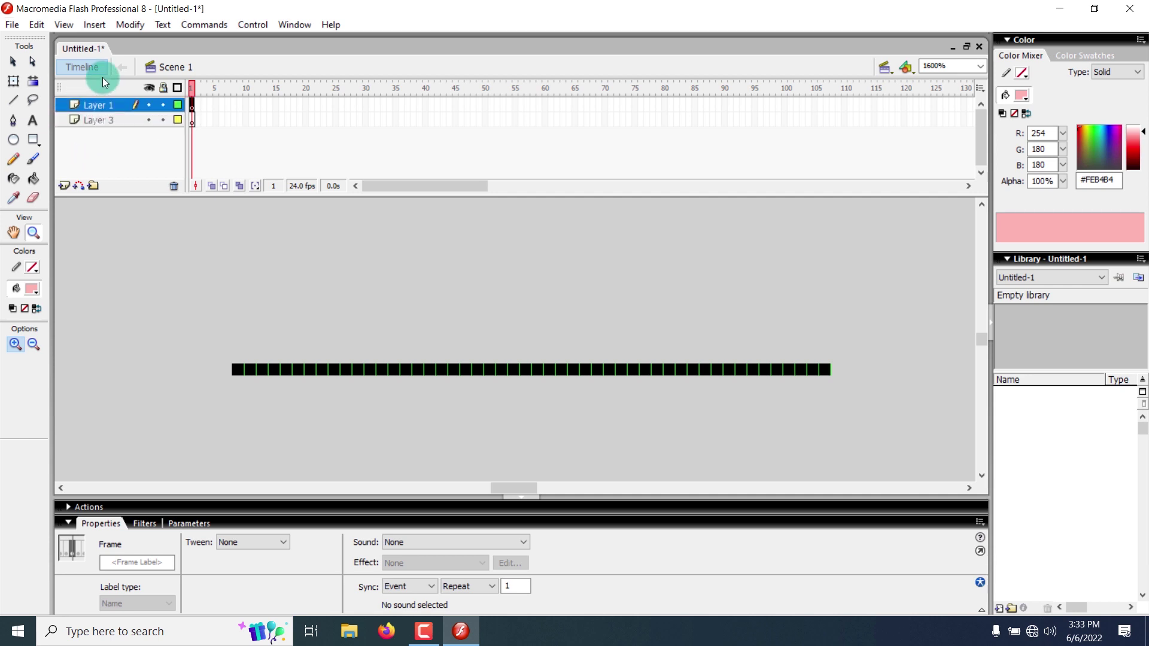
{"action": "left_click", "coordinate": [174, 186]}
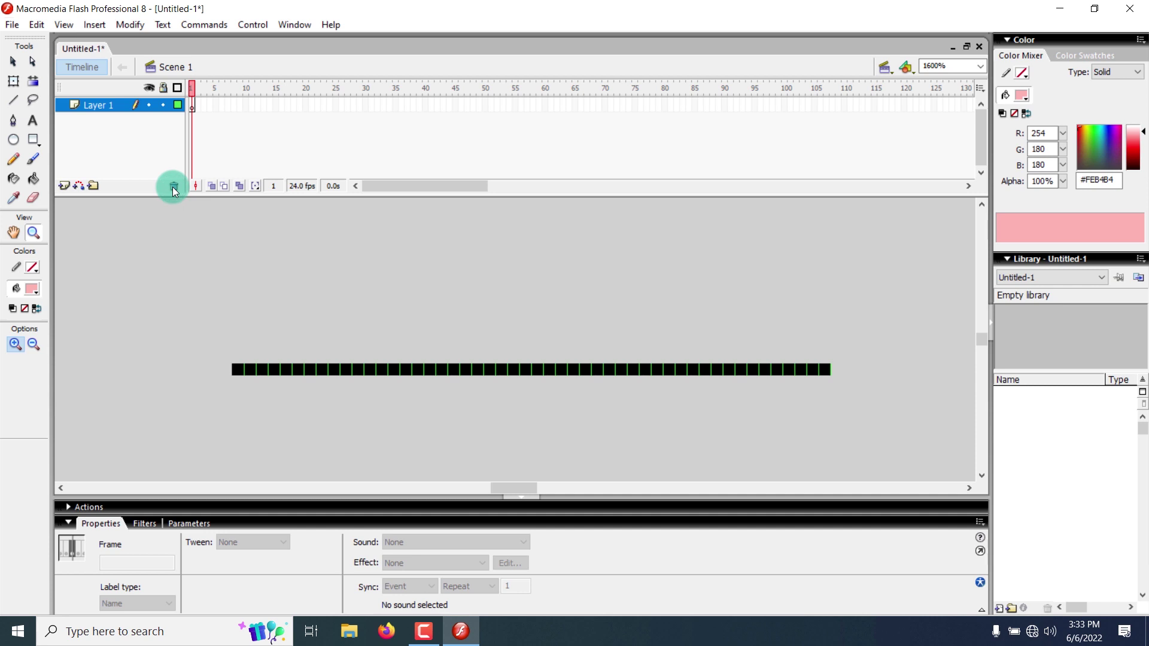
Set up the Rectangle tool with no stroke and a solid red #FF0000 fill.
{"action": "left_click", "coordinate": [37, 139]}
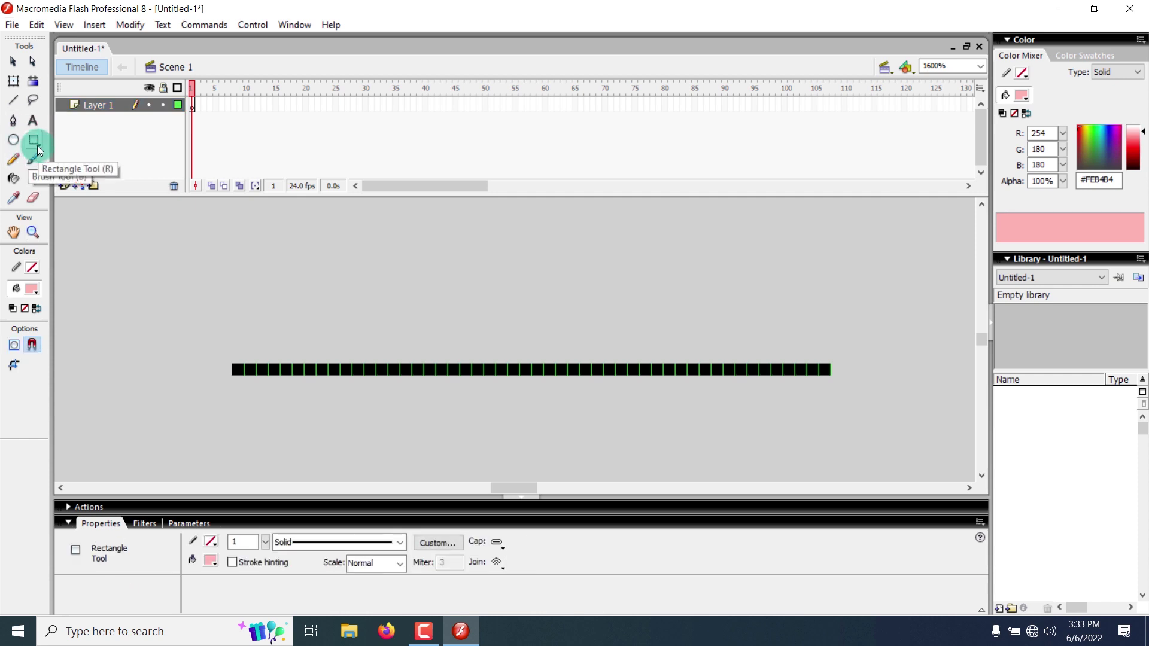
{"action": "left_click", "coordinate": [211, 540]}
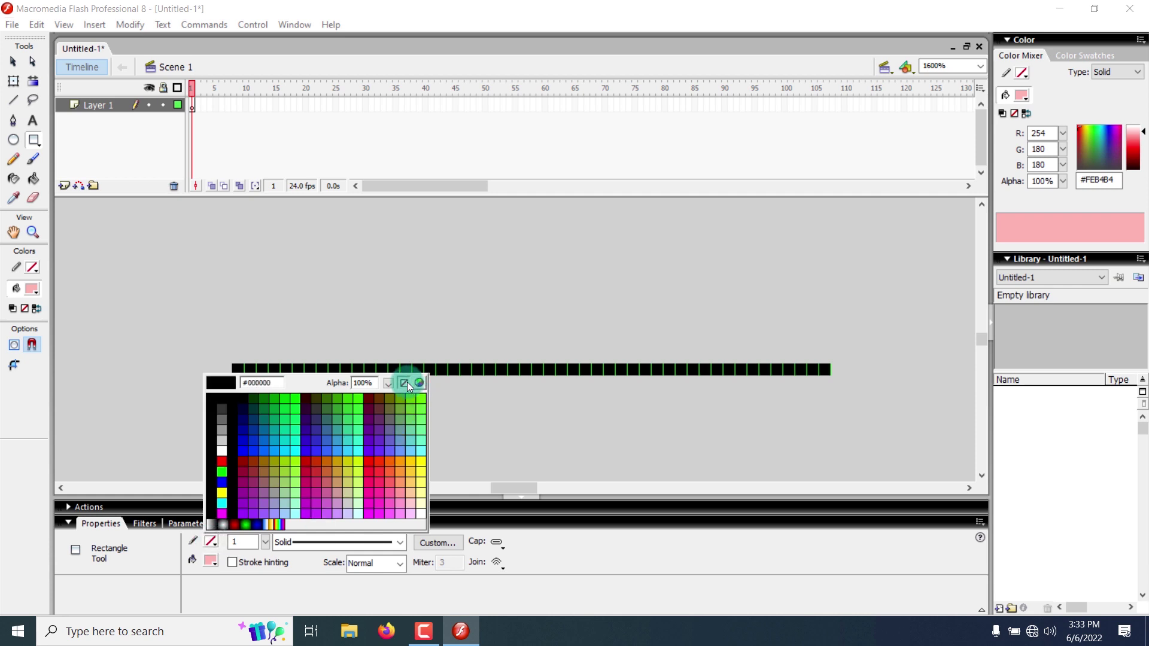
{"action": "left_click", "coordinate": [407, 381]}
{"action": "left_click", "coordinate": [211, 561]}
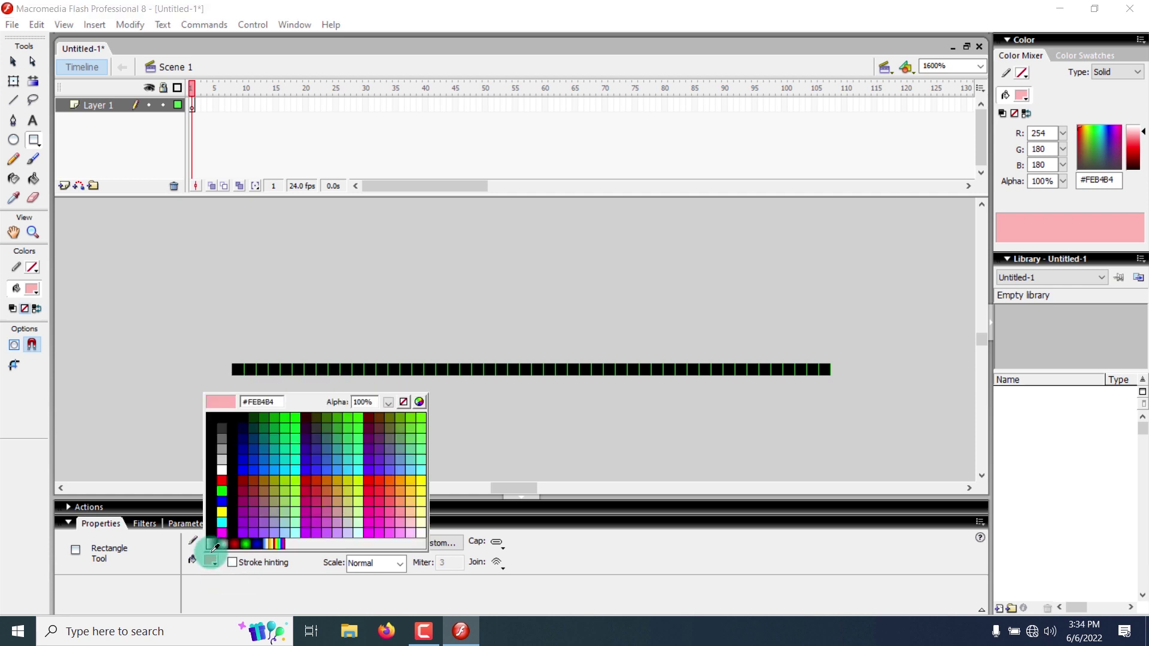
{"action": "left_click", "coordinate": [224, 479]}
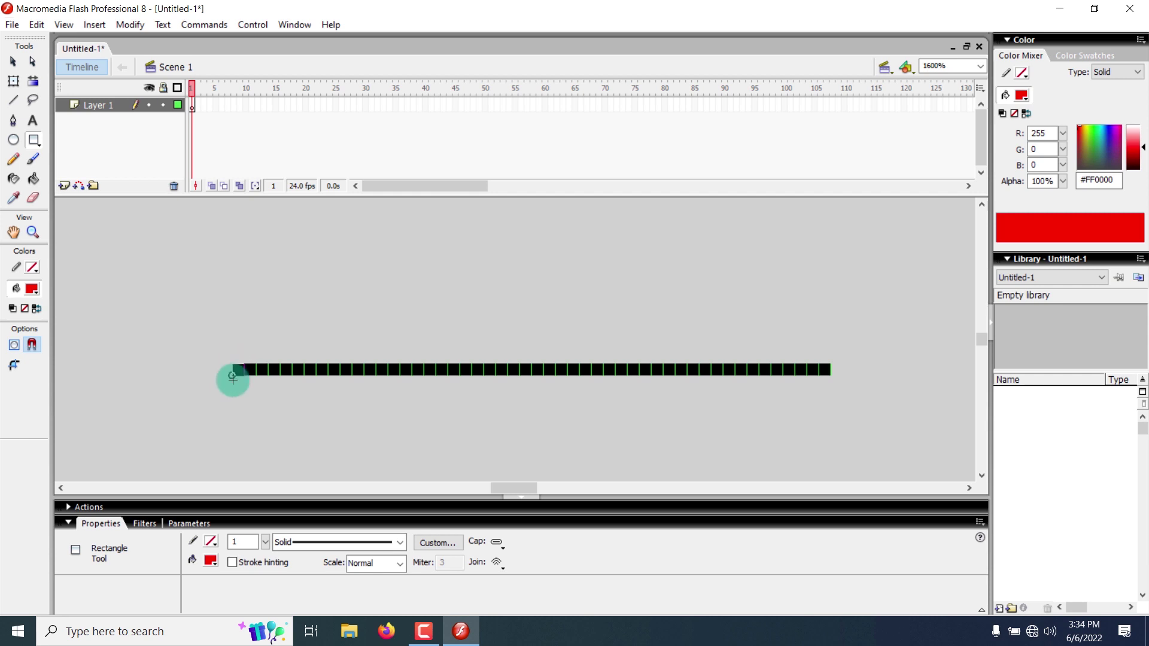
Remove frame 1 from Layer 1 and insert it again.
{"action": "left_click", "coordinate": [192, 106]}
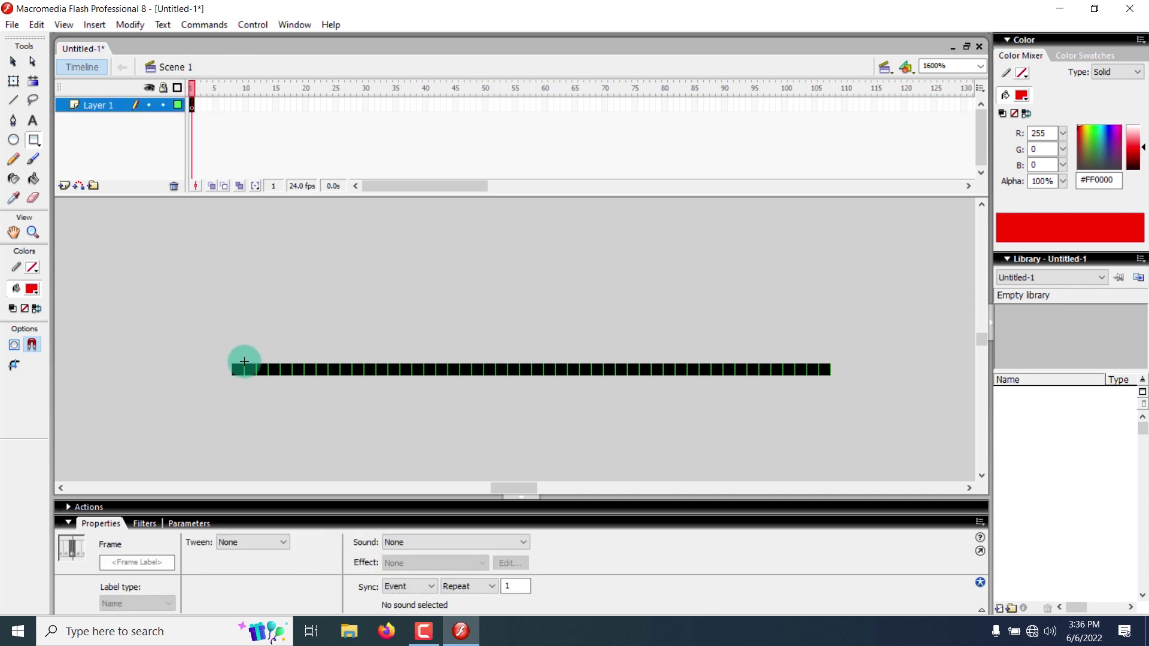
{"action": "left_click", "coordinate": [192, 89]}
{"action": "left_click", "coordinate": [193, 134]}
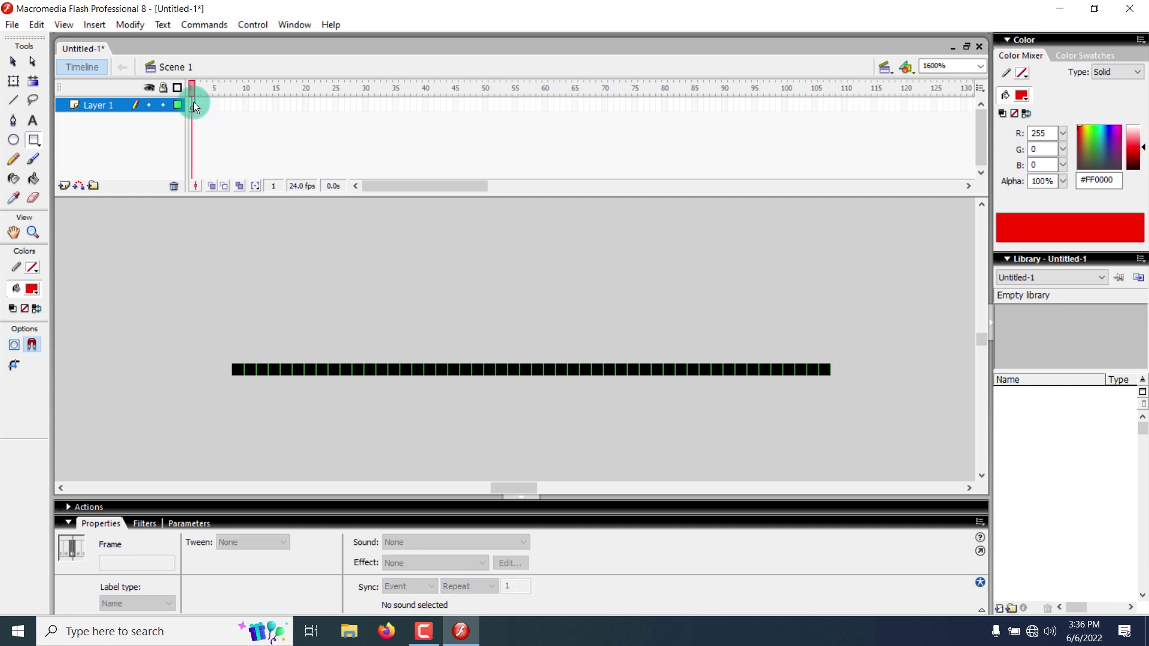
{"action": "right_click", "coordinate": [194, 104]}
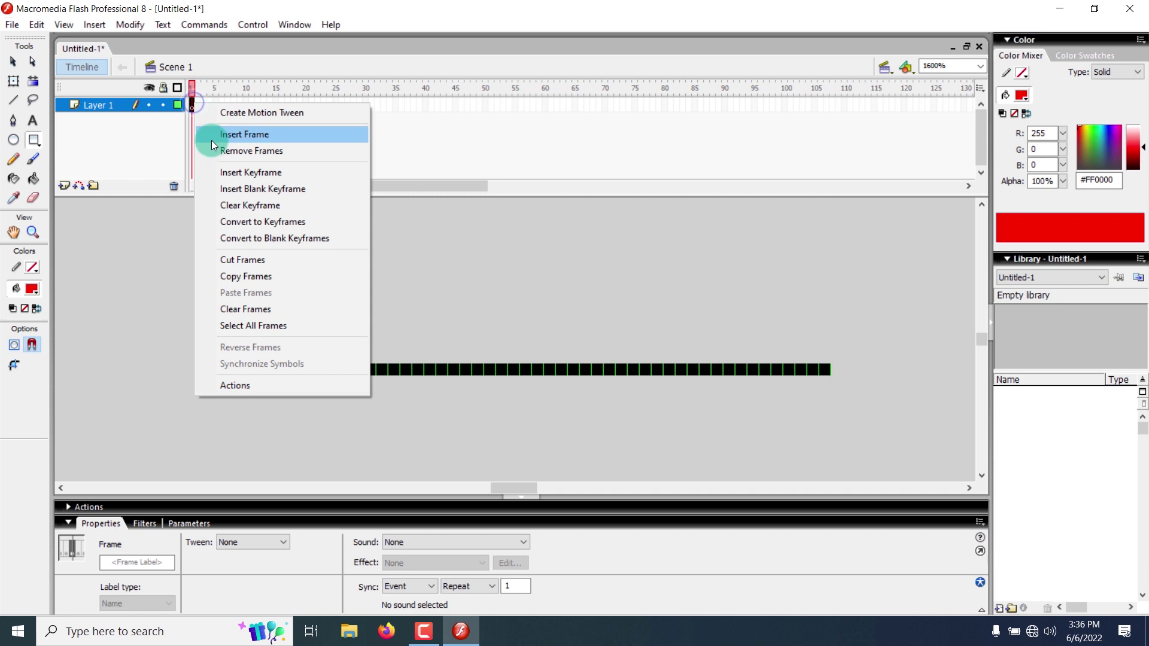
{"action": "left_click", "coordinate": [279, 149]}
{"action": "right_click", "coordinate": [192, 107]}
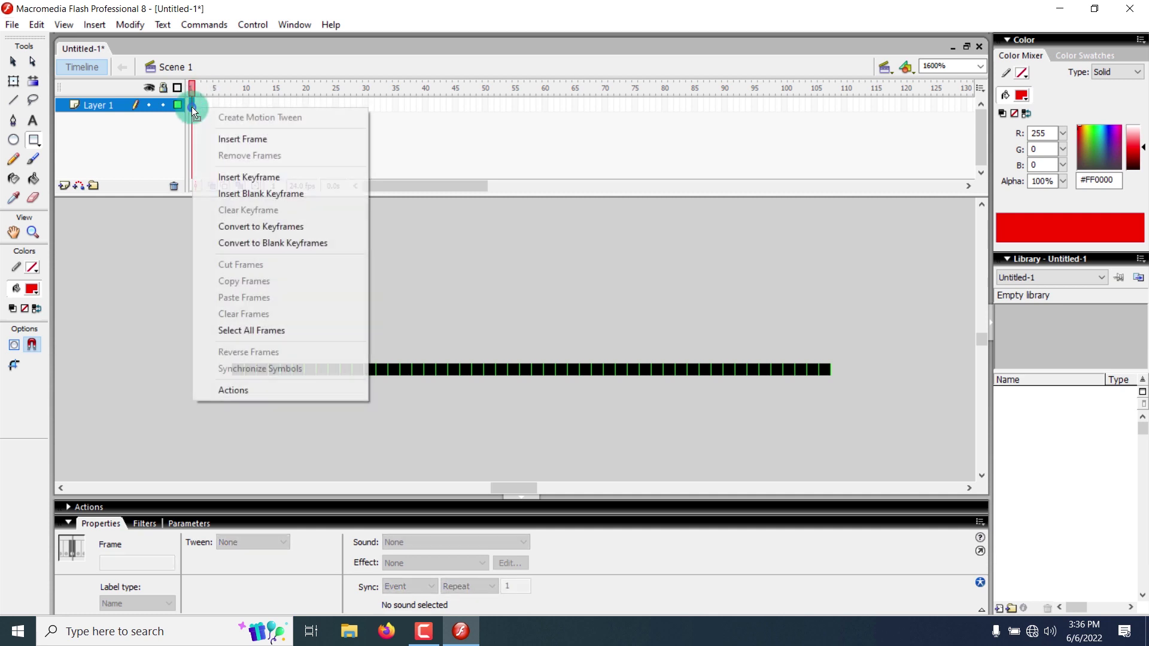
{"action": "left_click", "coordinate": [257, 136]}
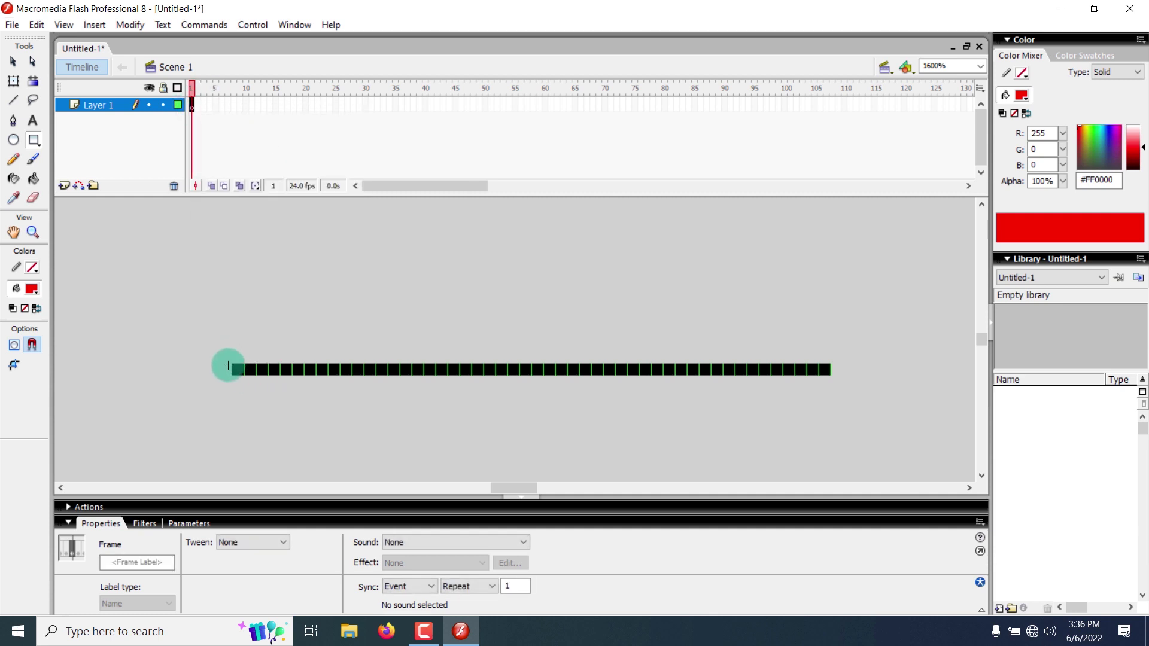
Draw a red 1 x 1 px square in the stage's first grid cell on frame 1 of Layer 1.
{"action": "left_click", "coordinate": [195, 106]}
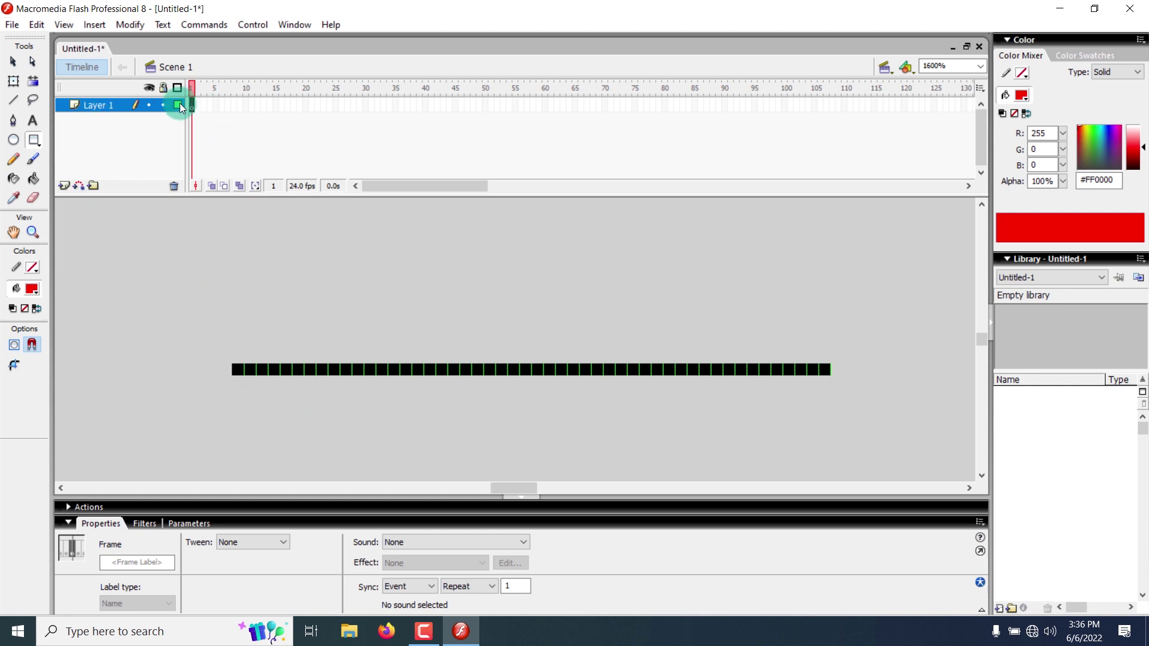
{"action": "left_click", "coordinate": [245, 369]}
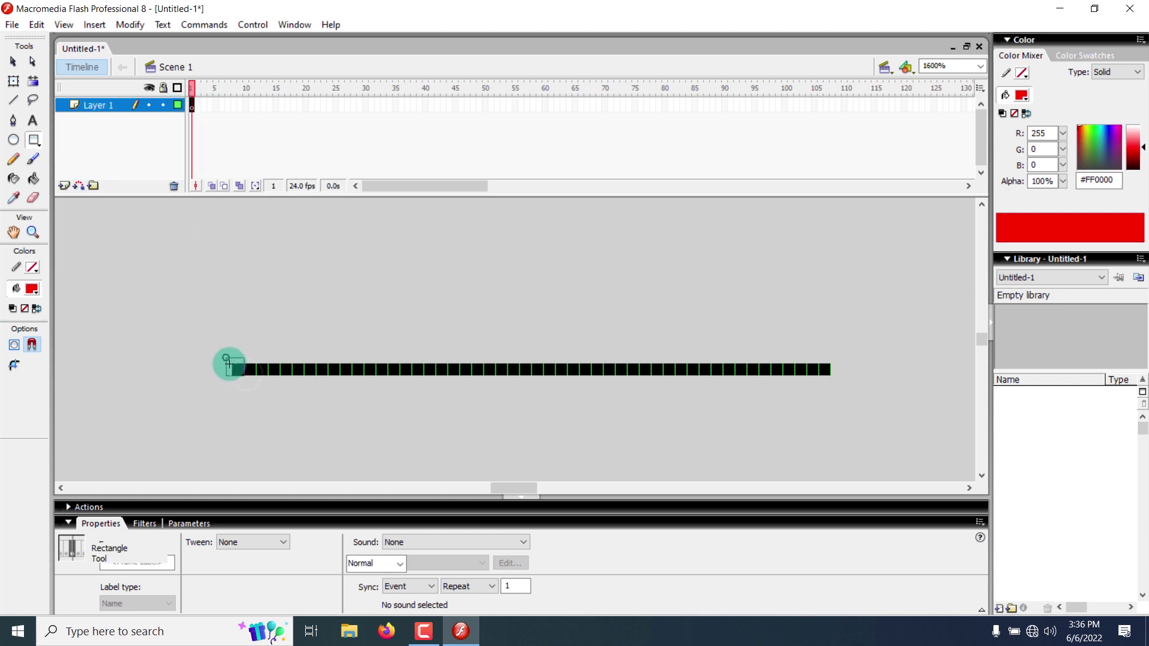
{"action": "mouse_move", "coordinate": [245, 371]}
{"action": "left_mouse_down"}
{"action": "mouse_move", "coordinate": [250, 407]}
{"action": "mouse_move", "coordinate": [228, 364]}
{"action": "mouse_move", "coordinate": [246, 382]}
{"action": "mouse_move", "coordinate": [242, 373]}
{"action": "left_mouse_up"}
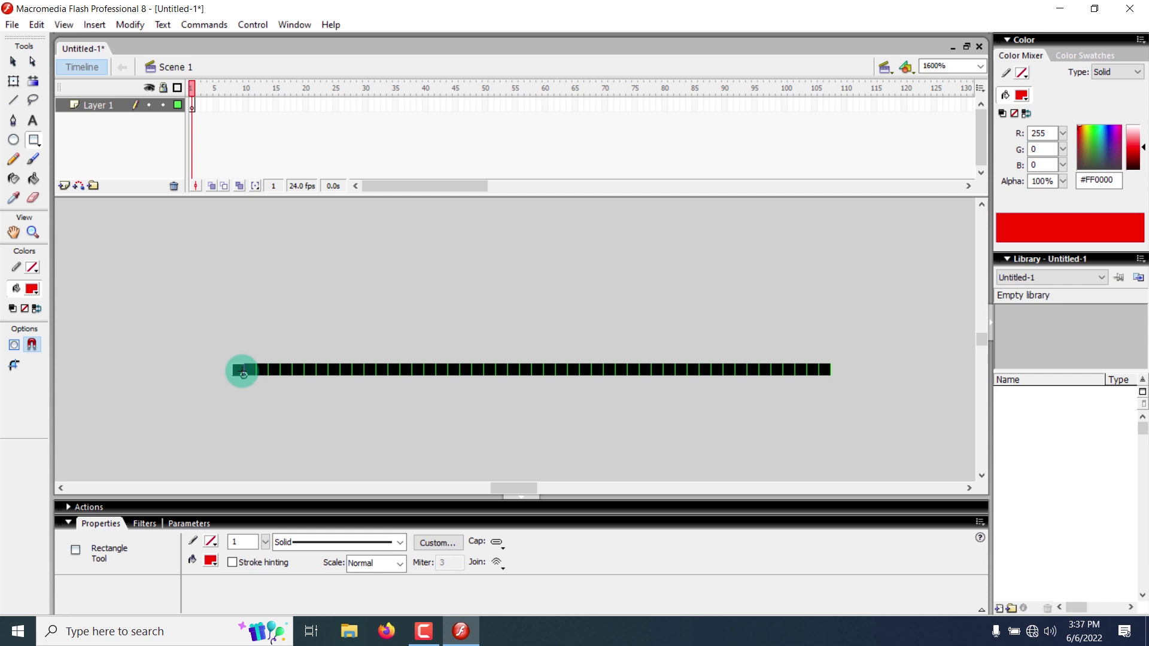
{"action": "left_click_drag", "start_coordinate": [243, 374], "coordinate": [241, 370]}
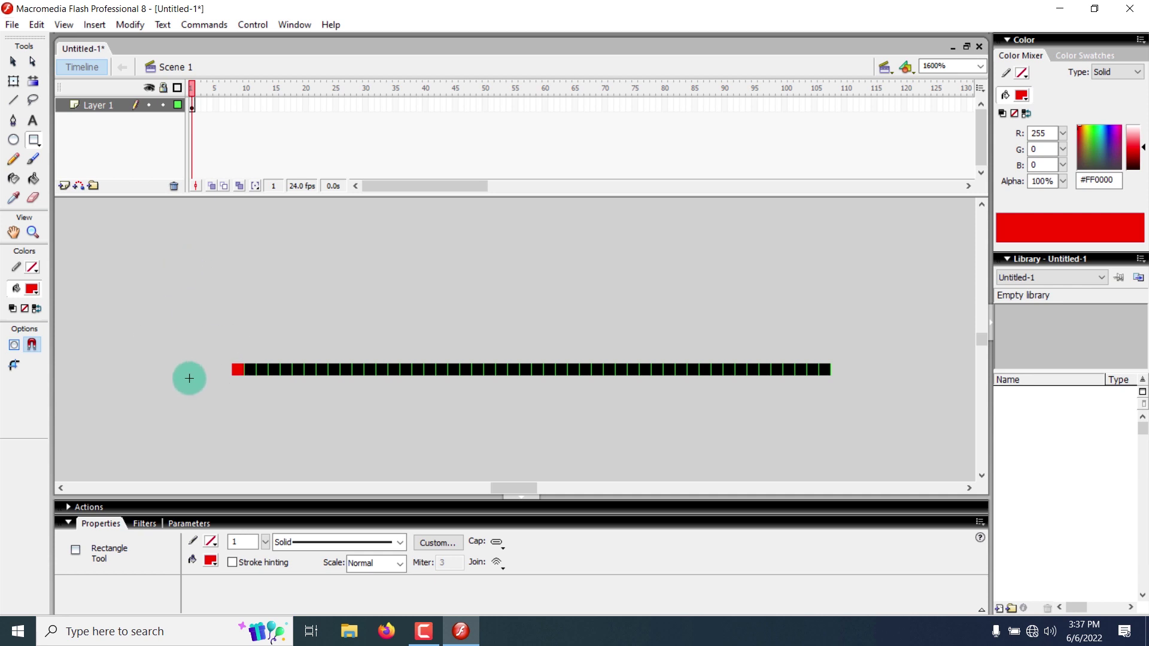
Switch to the Selection tool and insert a keyframe at frame 5 of Layer 1.
{"action": "left_click", "coordinate": [15, 61]}
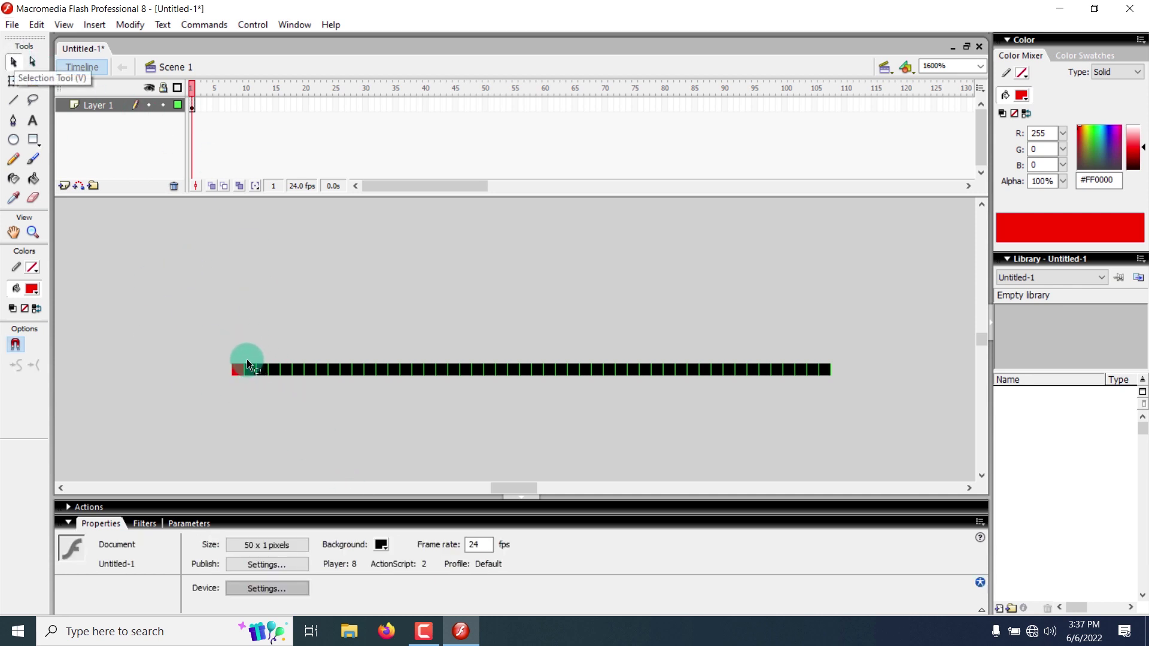
{"action": "left_click", "coordinate": [191, 105]}
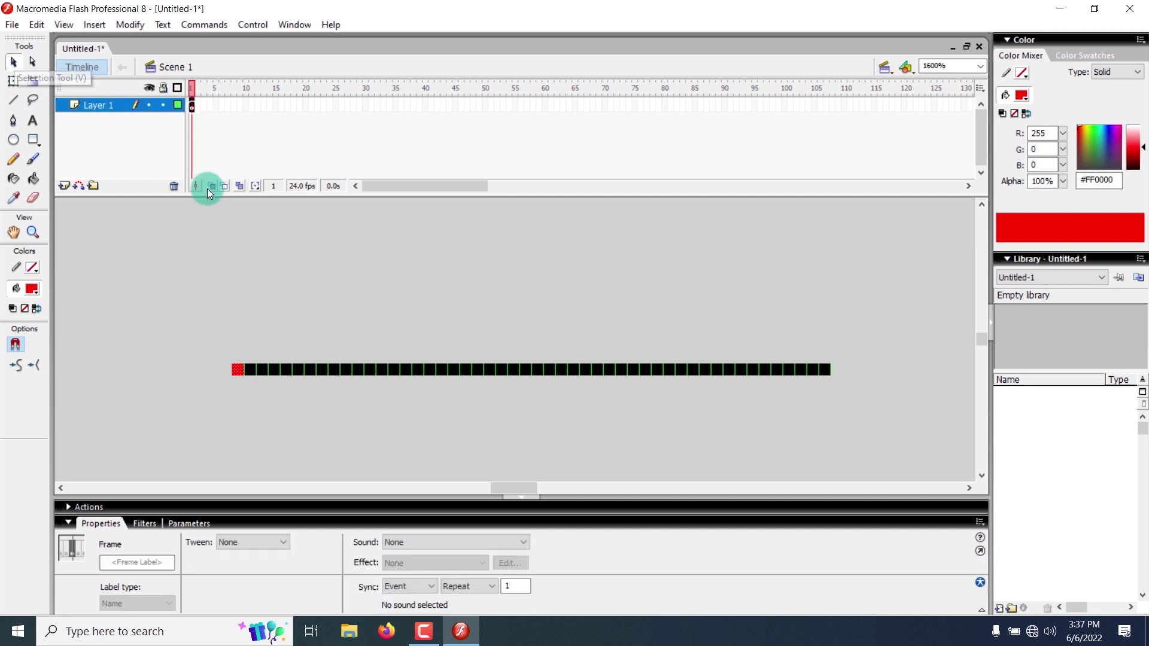
{"action": "left_click", "coordinate": [202, 95]}
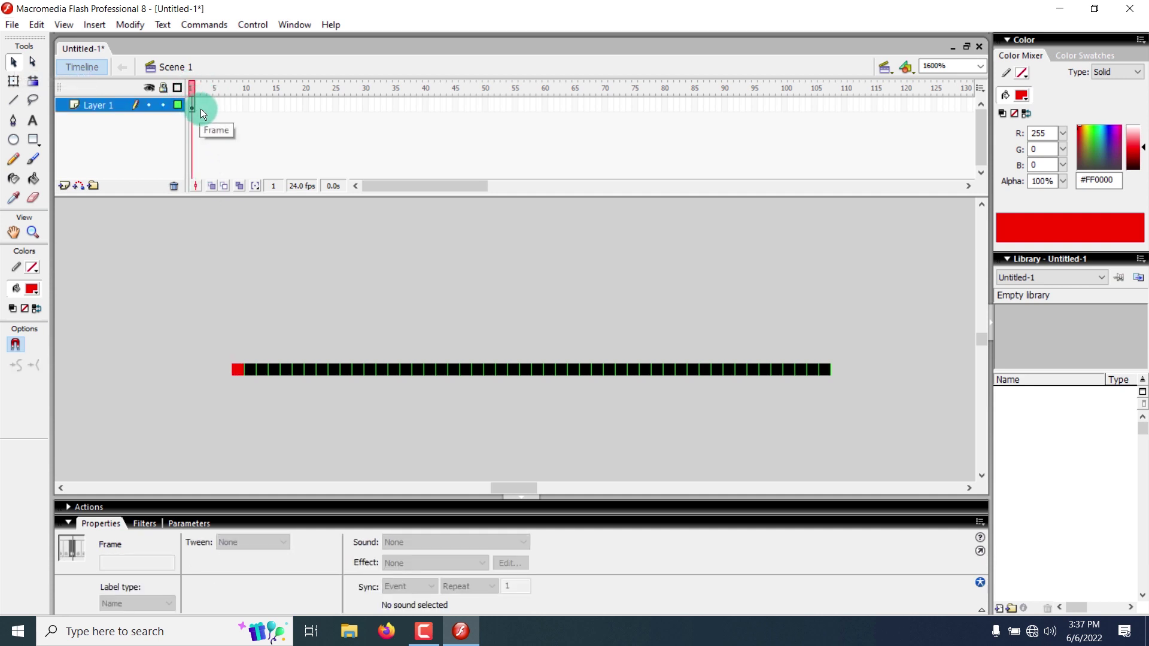
{"action": "left_click", "coordinate": [201, 109]}
{"action": "left_click", "coordinate": [246, 300]}
{"action": "left_click", "coordinate": [214, 104]}
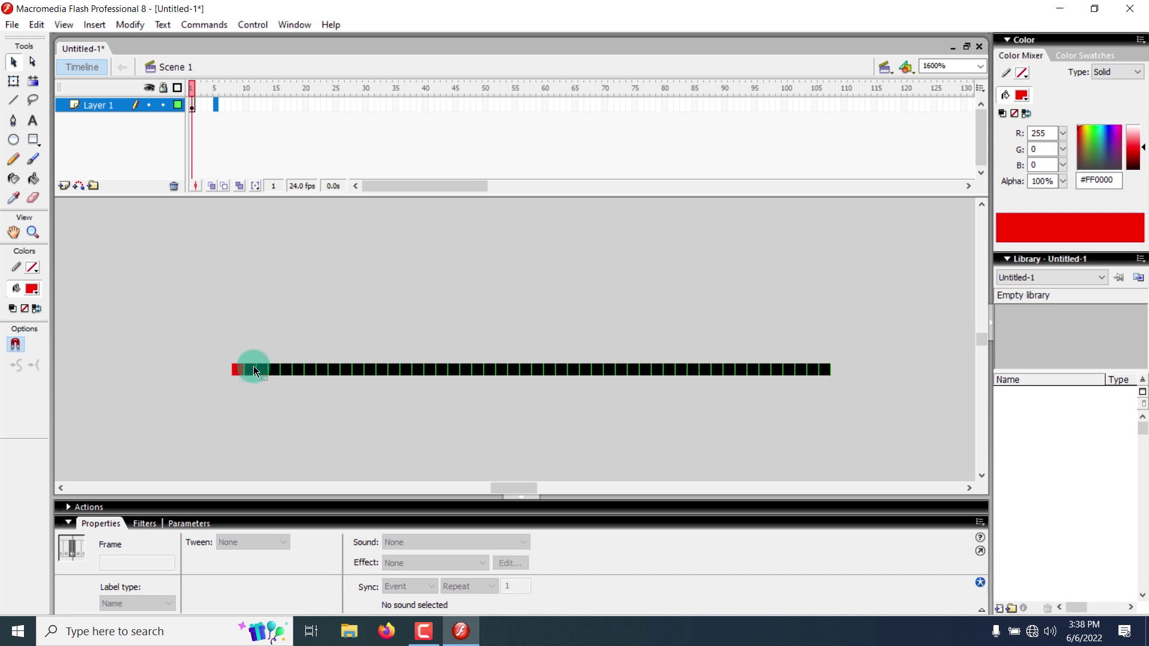
{"action": "left_click", "coordinate": [199, 109]}
{"action": "left_click", "coordinate": [191, 114]}
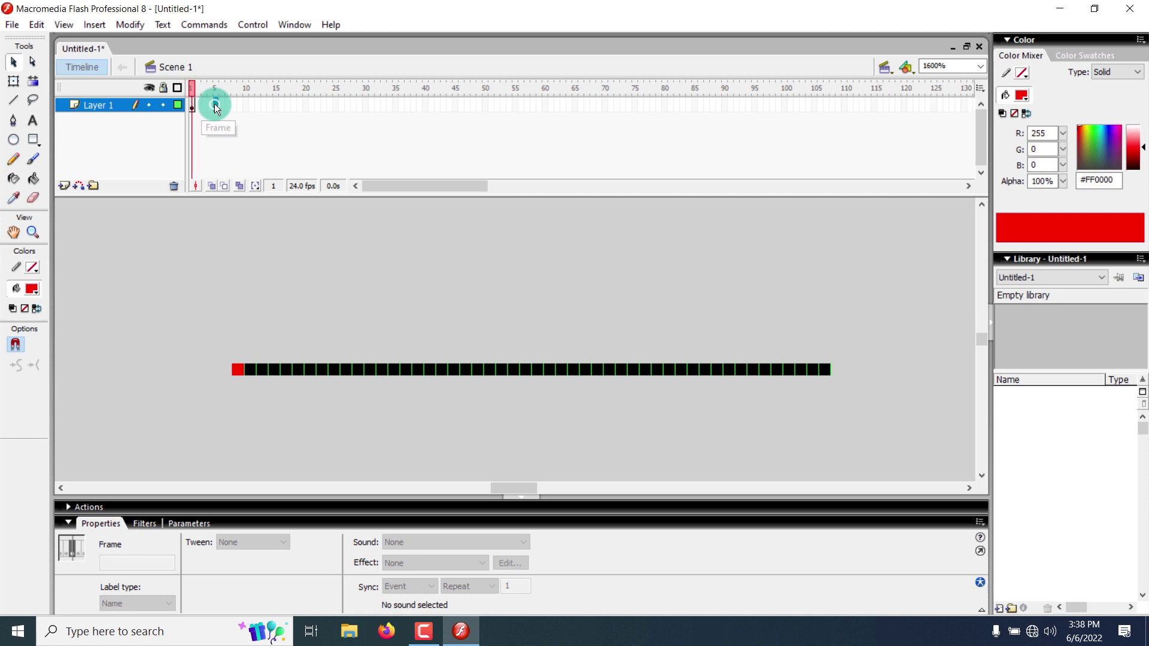
{"action": "right_click", "coordinate": [214, 105]}
{"action": "left_click", "coordinate": [262, 136]}
{"action": "right_click", "coordinate": [214, 106]}
{"action": "left_click", "coordinate": [256, 180]}
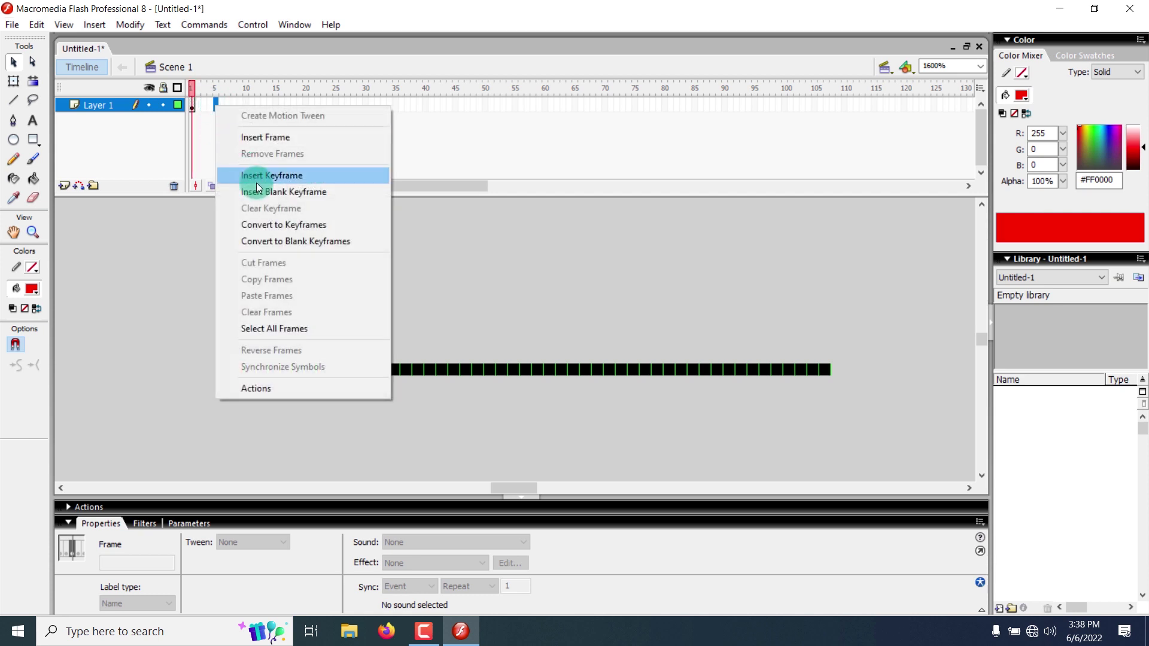
On the keyframe at frame 5, move the red square one grid cell to the right, to X 1.0.
{"action": "left_click_drag", "start_coordinate": [189, 90], "coordinate": [208, 90]}
{"action": "double_click", "coordinate": [206, 102]}
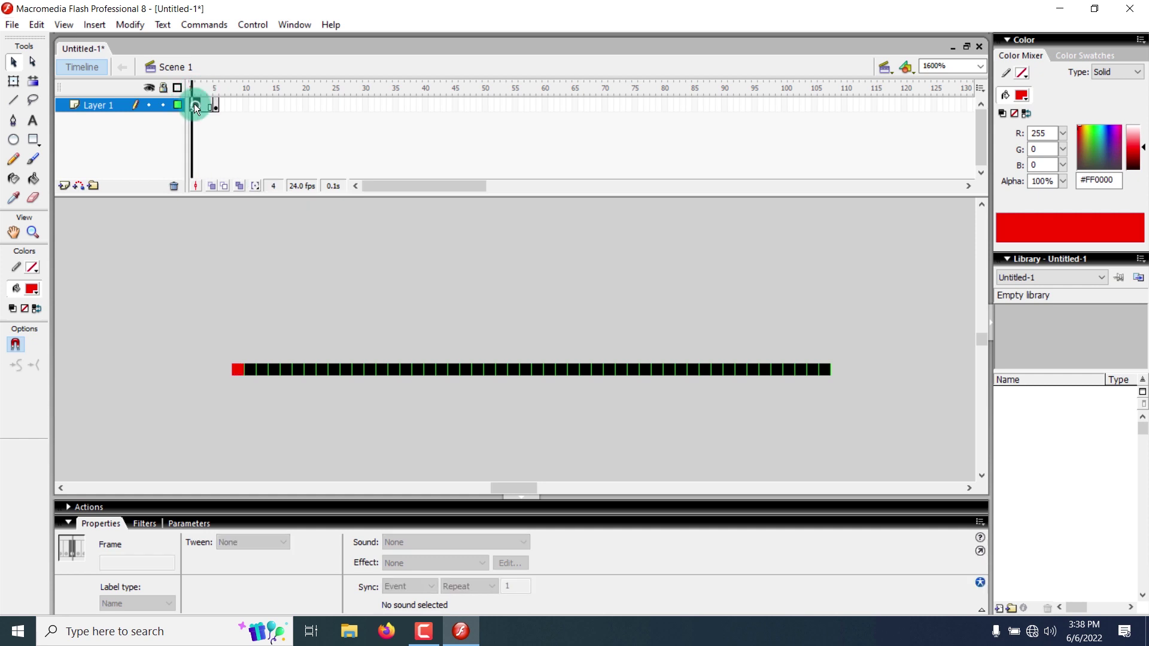
{"action": "left_click", "coordinate": [192, 106]}
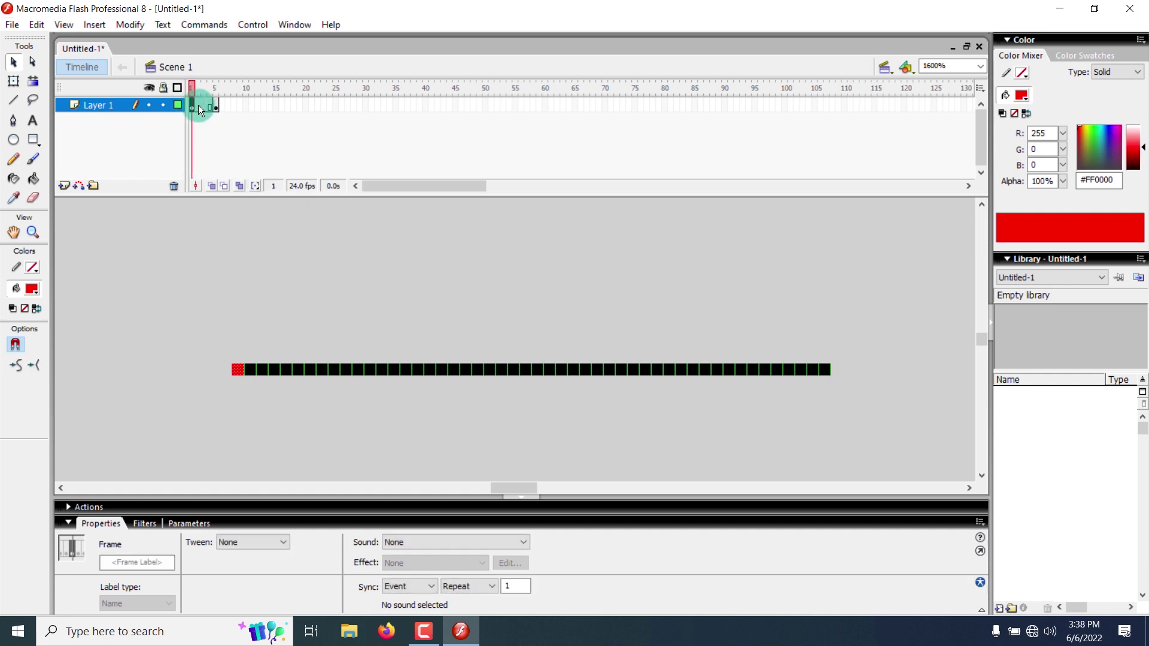
{"action": "mouse_move", "coordinate": [216, 90]}
{"action": "left_mouse_down"}
{"action": "mouse_move", "coordinate": [221, 112]}
{"action": "mouse_move", "coordinate": [215, 105]}
{"action": "left_mouse_up"}
{"action": "left_click", "coordinate": [214, 105]}
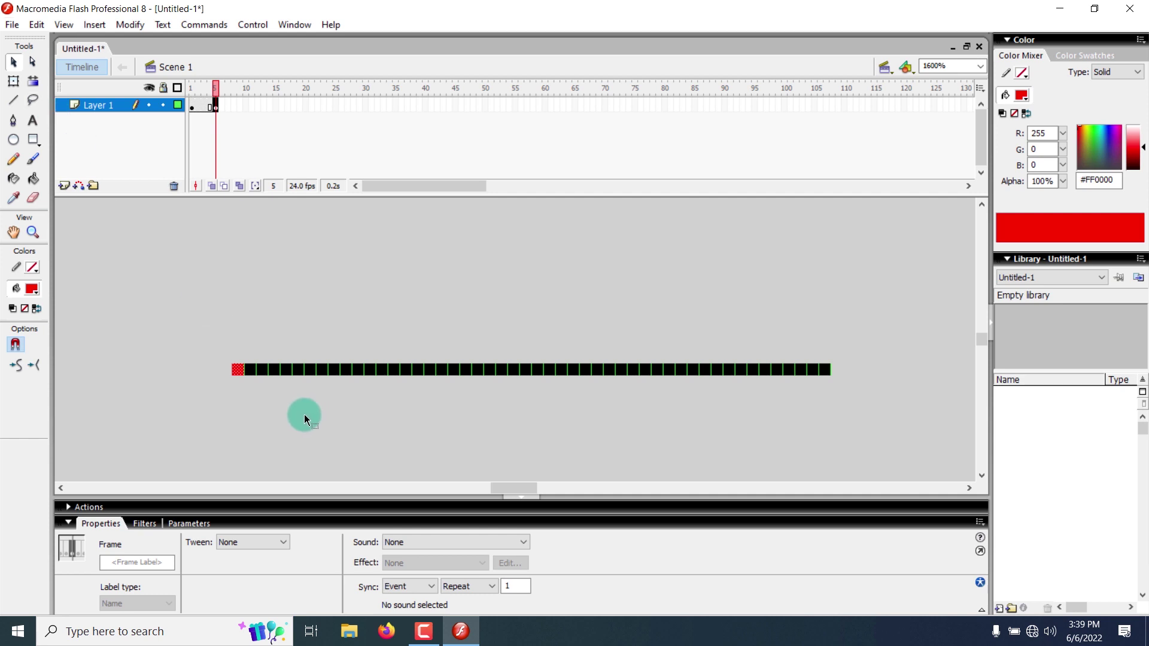
{"action": "left_click", "coordinate": [267, 400]}
{"action": "left_click", "coordinate": [239, 381]}
{"action": "left_click", "coordinate": [237, 368]}
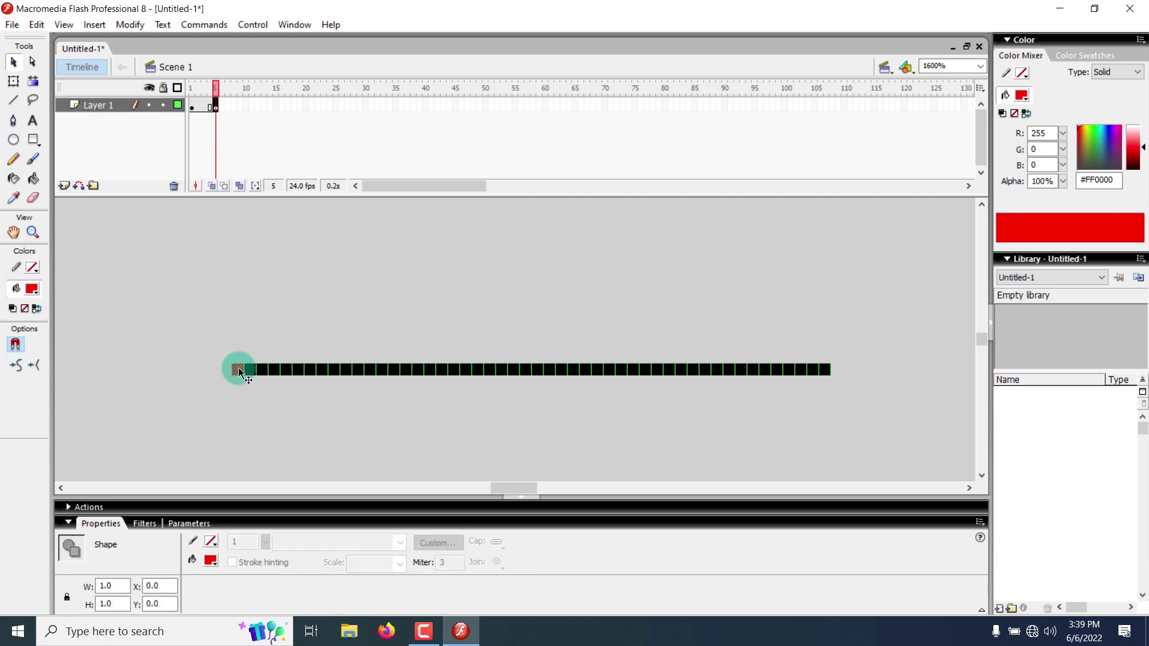
{"action": "left_click", "coordinate": [239, 372]}
{"action": "left_click_drag", "start_coordinate": [241, 372], "coordinate": [253, 372]}
Review the moved red square on frame 5 and select frame 10 of Layer 1.
{"action": "key", "text": "ctrl+="}
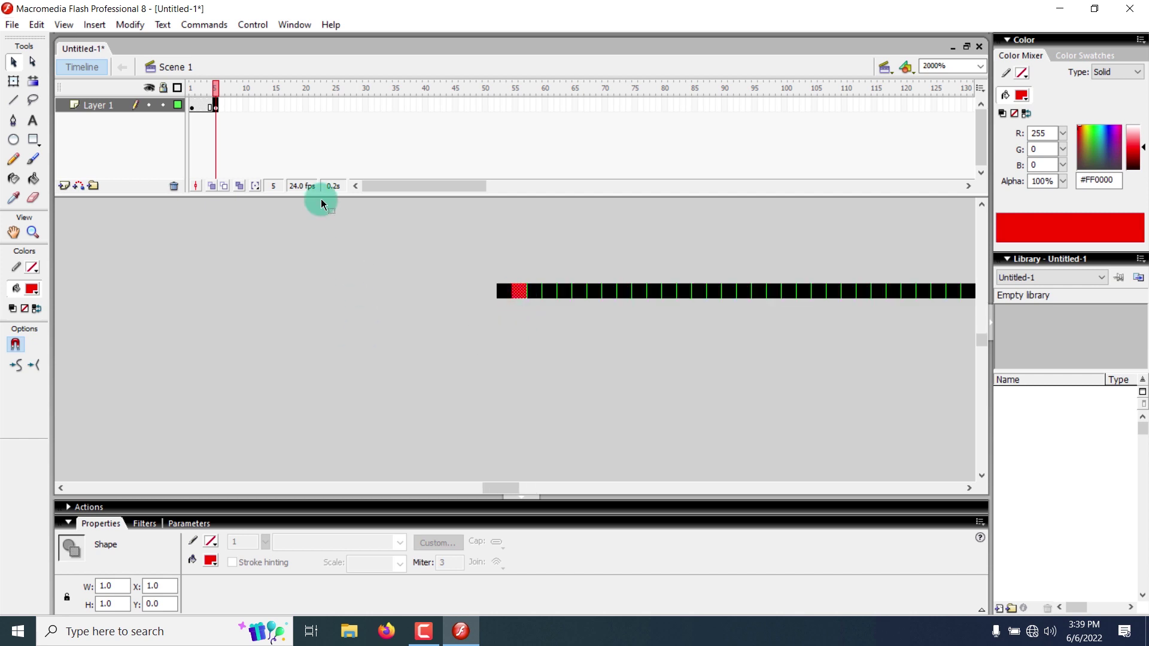
{"action": "mouse_move", "coordinate": [215, 88]}
{"action": "left_mouse_down"}
{"action": "mouse_move", "coordinate": [189, 87]}
{"action": "mouse_move", "coordinate": [217, 92]}
{"action": "left_mouse_up"}
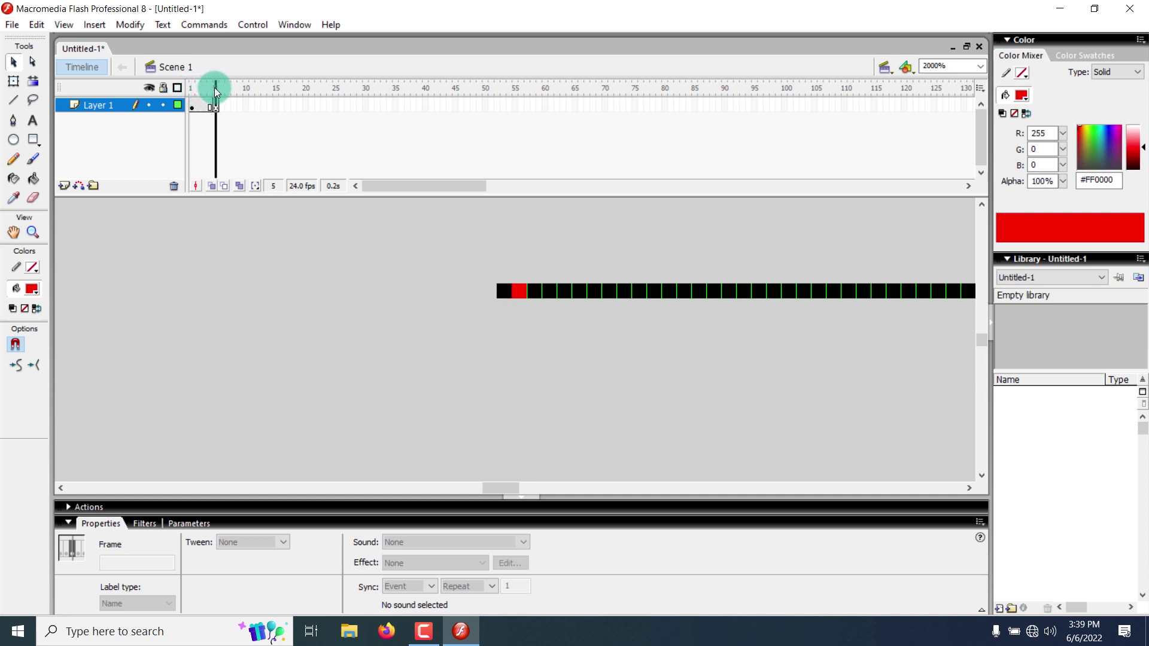
{"action": "left_click", "coordinate": [217, 105]}
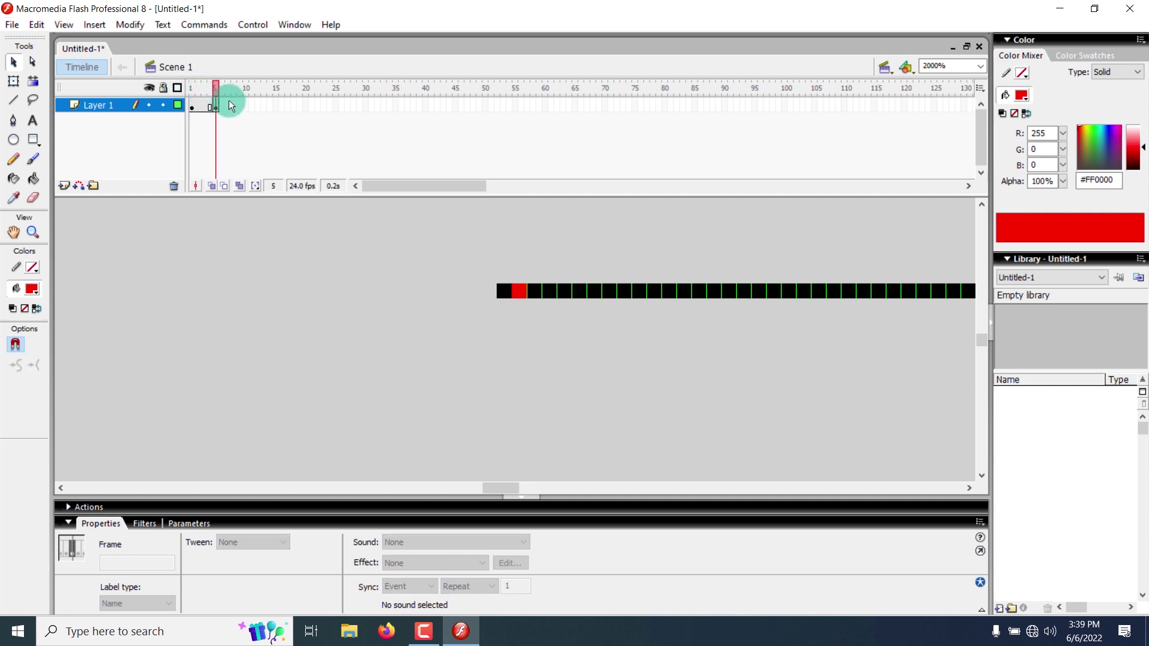
{"action": "left_click", "coordinate": [519, 294]}
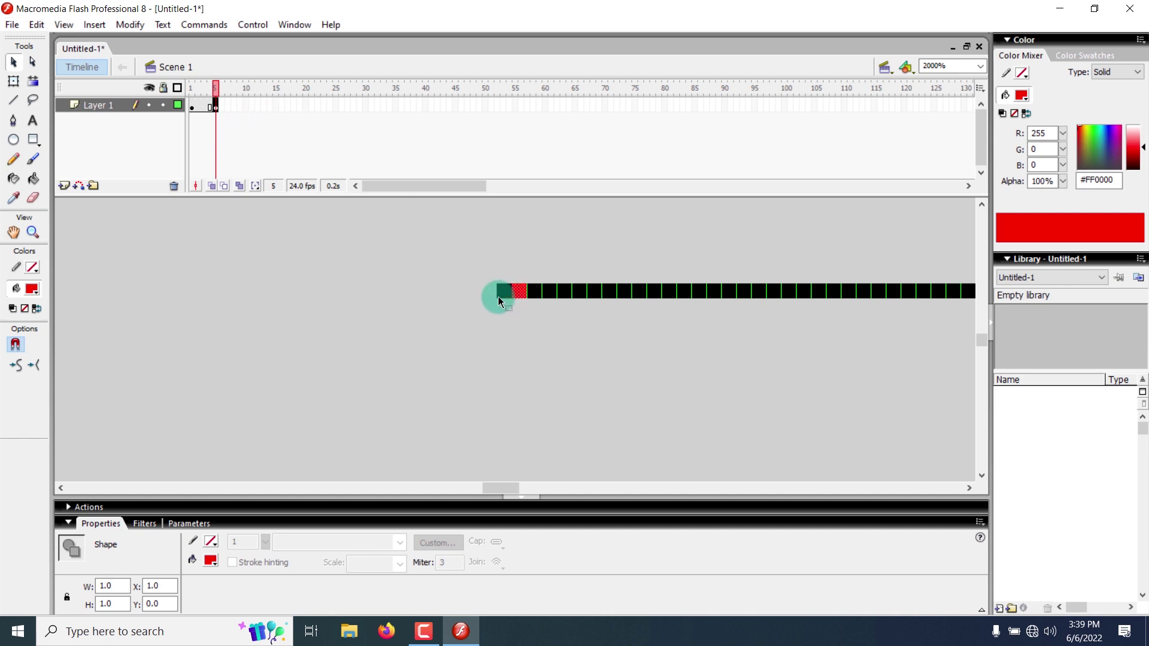
{"action": "left_click", "coordinate": [243, 106]}
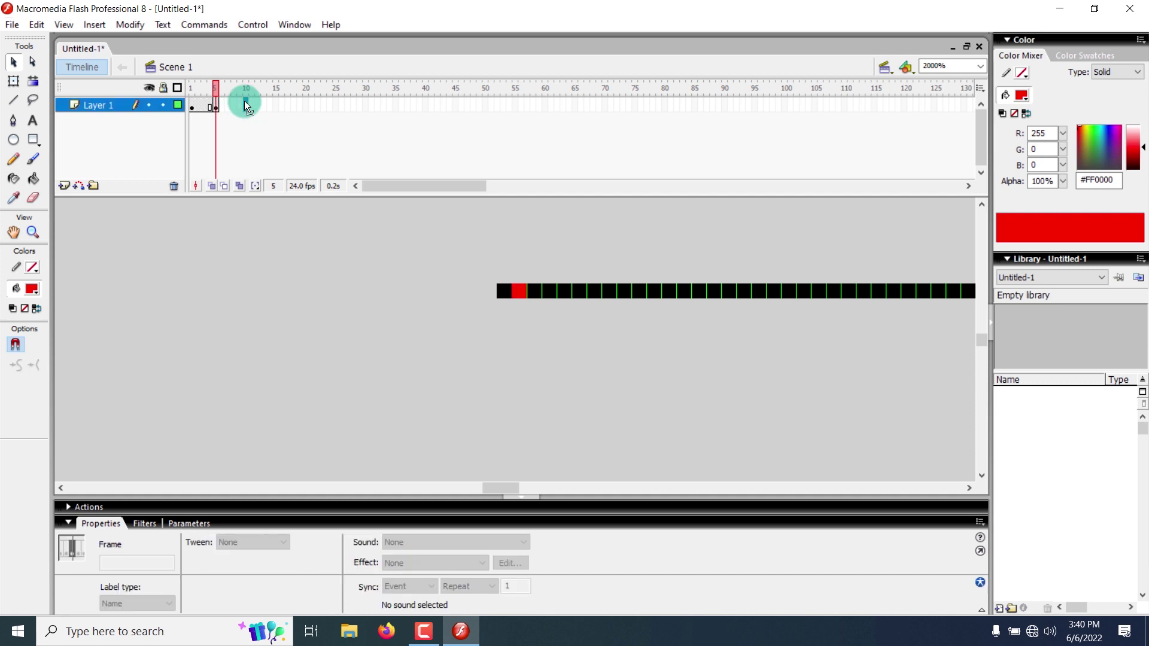
{"action": "right_click", "coordinate": [245, 106]}
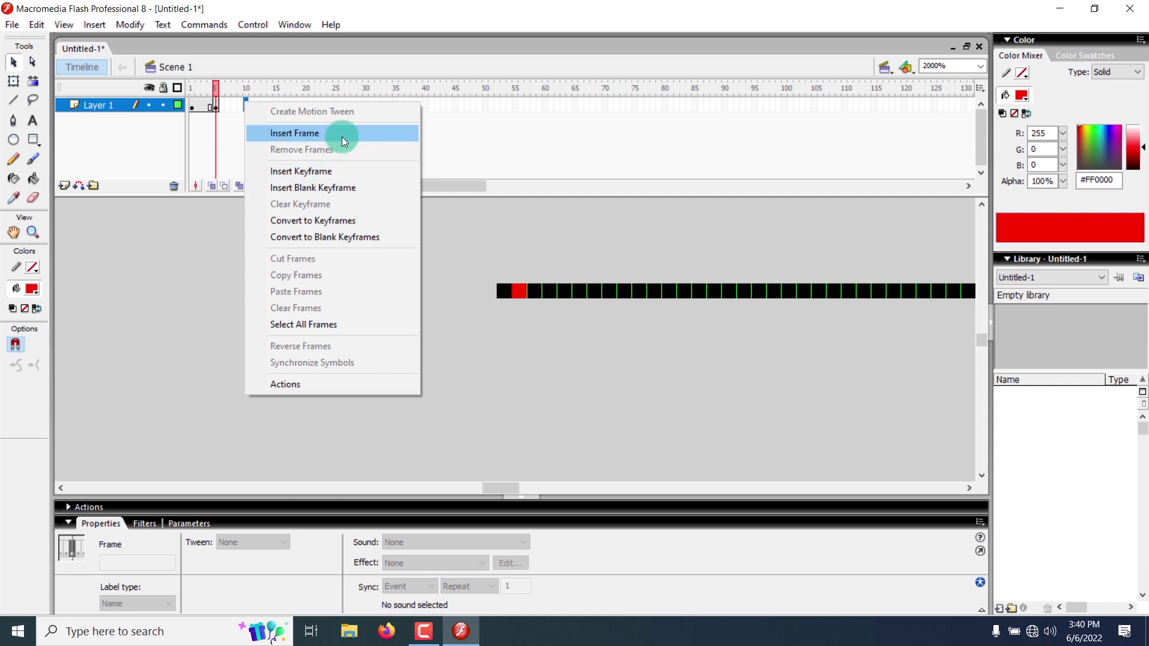
{"action": "left_click", "coordinate": [305, 49]}
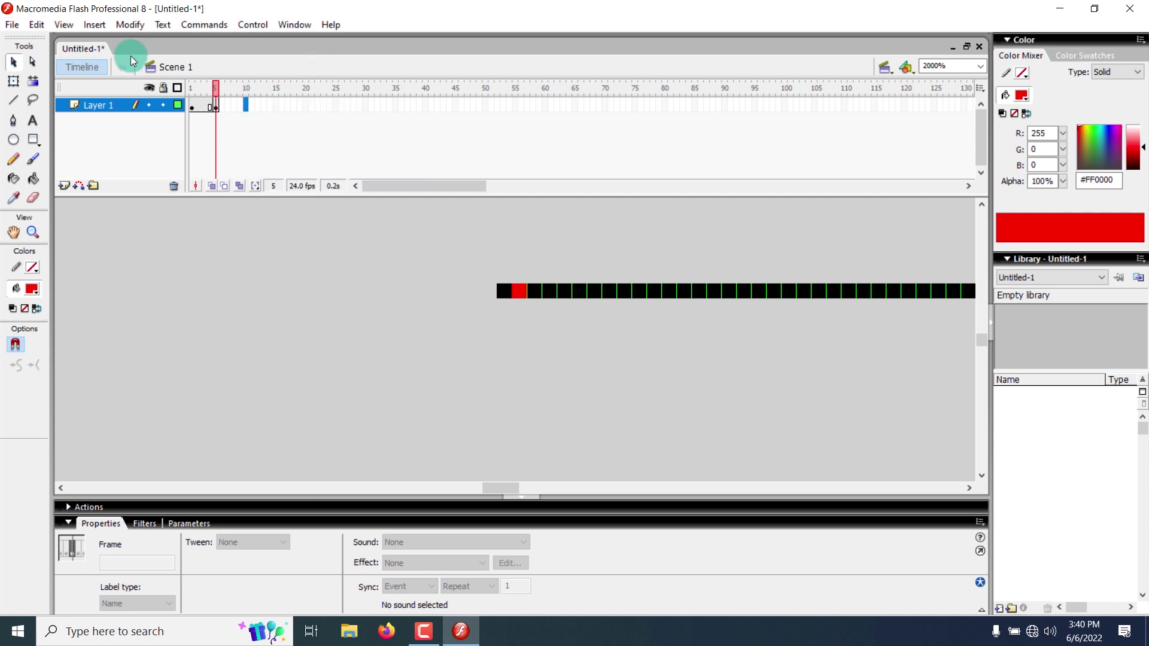
In the keyboard shortcut settings, expand the Insert commands' Timeline group and select the Keyframe command.
{"action": "left_click", "coordinate": [63, 24]}
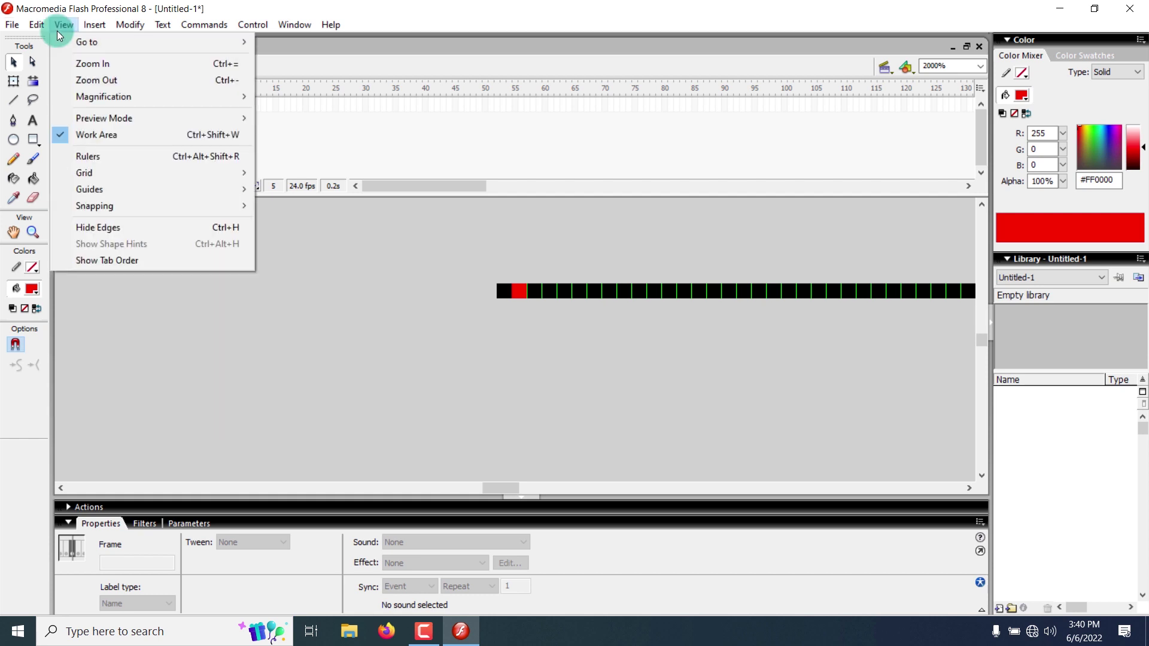
{"action": "left_click", "coordinate": [91, 419]}
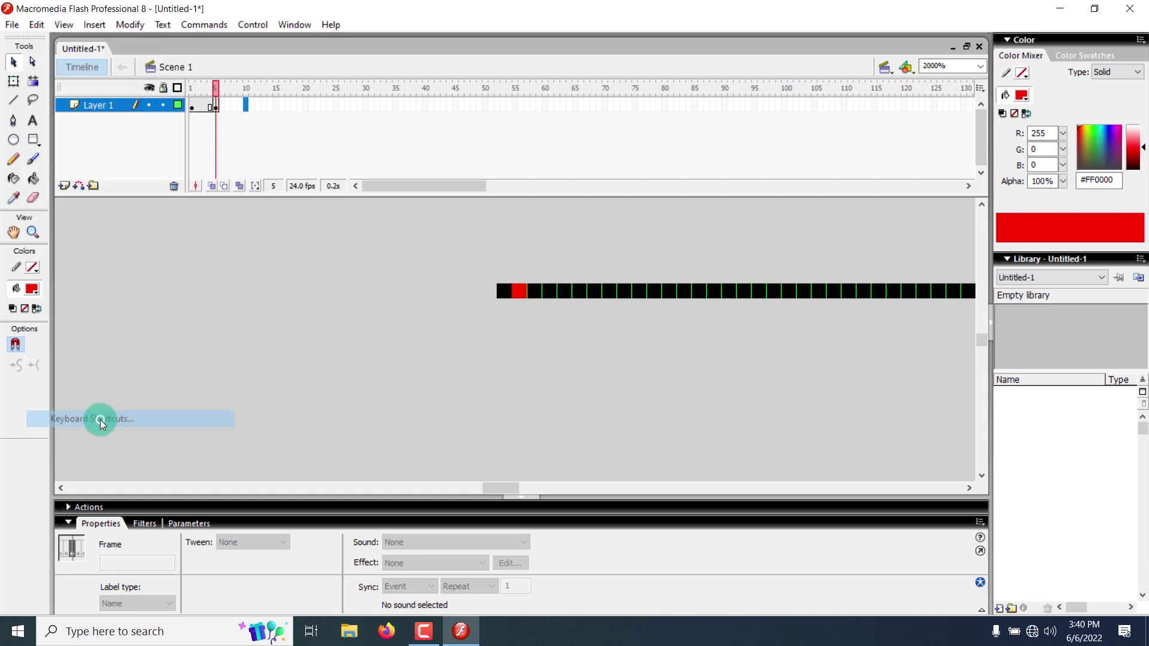
{"action": "left_click", "coordinate": [487, 247]}
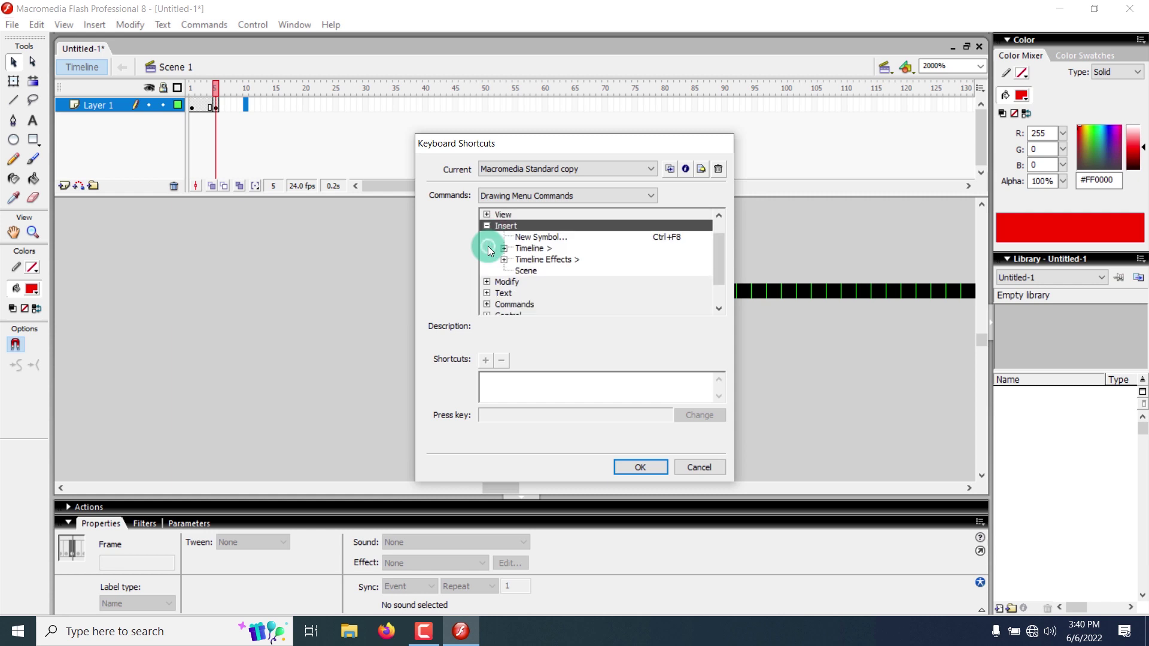
{"action": "left_click", "coordinate": [504, 247]}
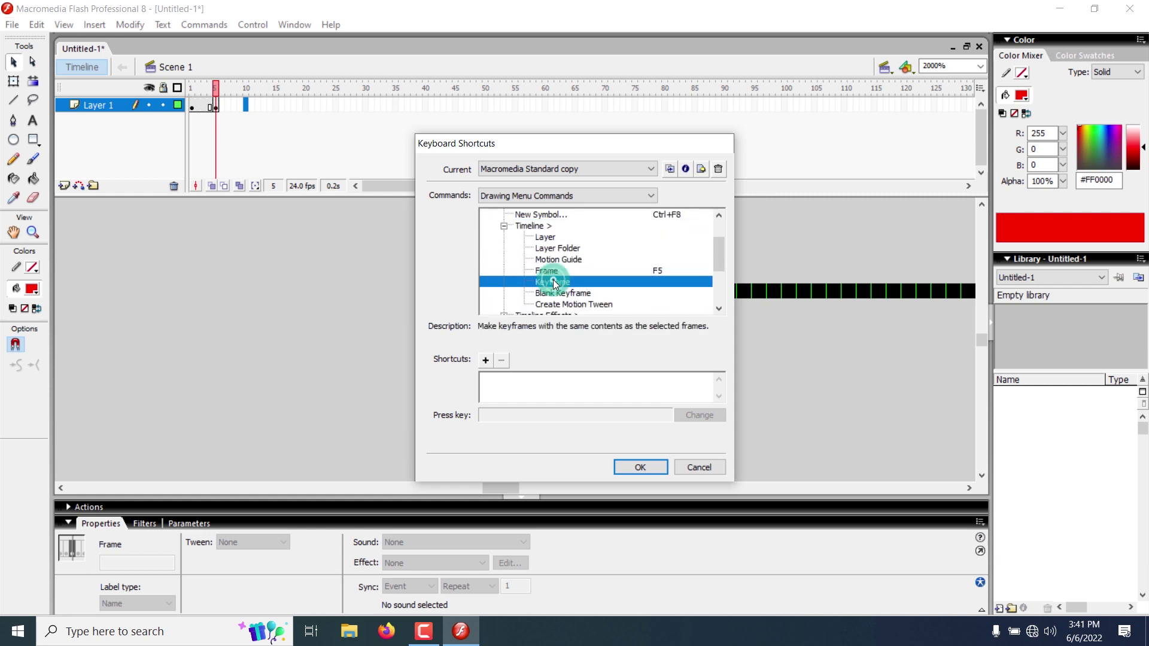
{"action": "double_click", "coordinate": [550, 282]}
{"action": "left_click", "coordinate": [568, 280]}
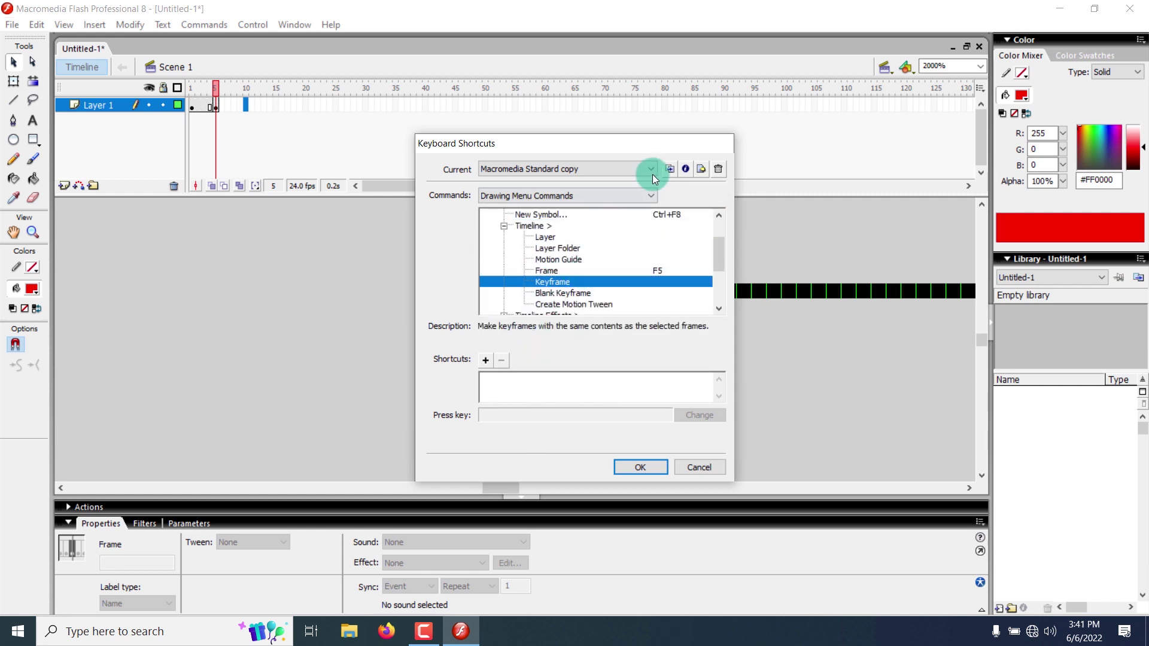
Duplicate the current shortcut set under the name keyframe_shortcut.
{"action": "left_click", "coordinate": [670, 169]}
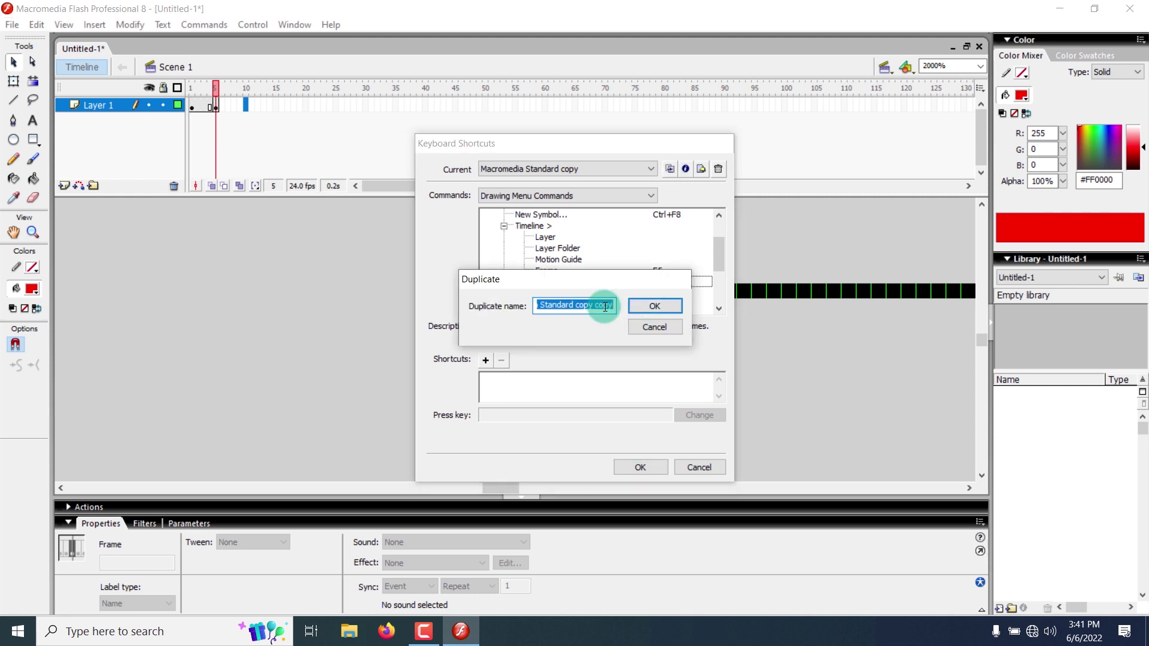
{"action": "type", "text": "keyframe_shortcut"}
{"action": "left_click", "coordinate": [650, 306]}
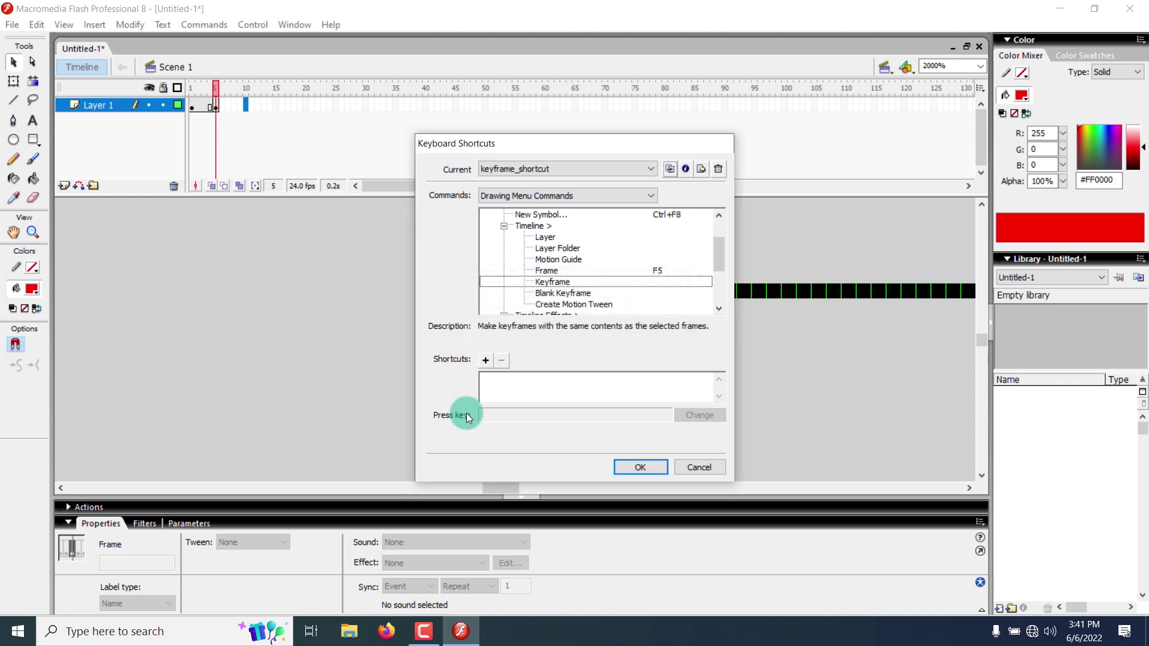
Add F6 as the shortcut for the Keyframe command and accept the shortcut settings.
{"action": "left_click", "coordinate": [486, 359]}
{"action": "left_click", "coordinate": [503, 414]}
{"action": "key", "text": "F6"}
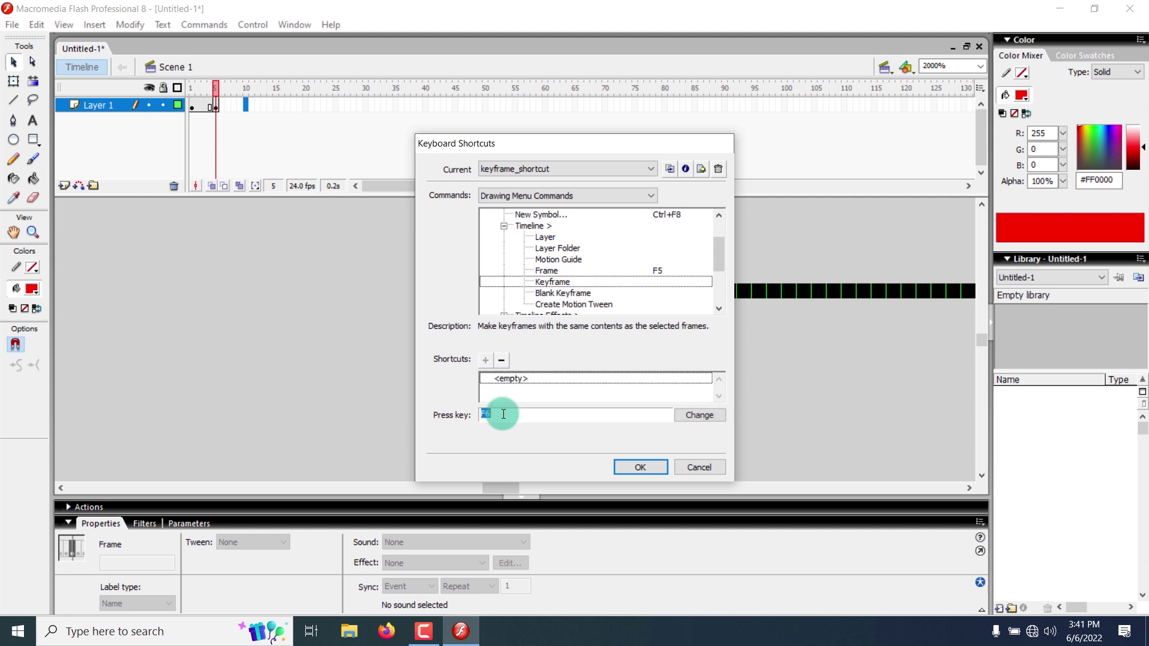
{"action": "left_click", "coordinate": [513, 373]}
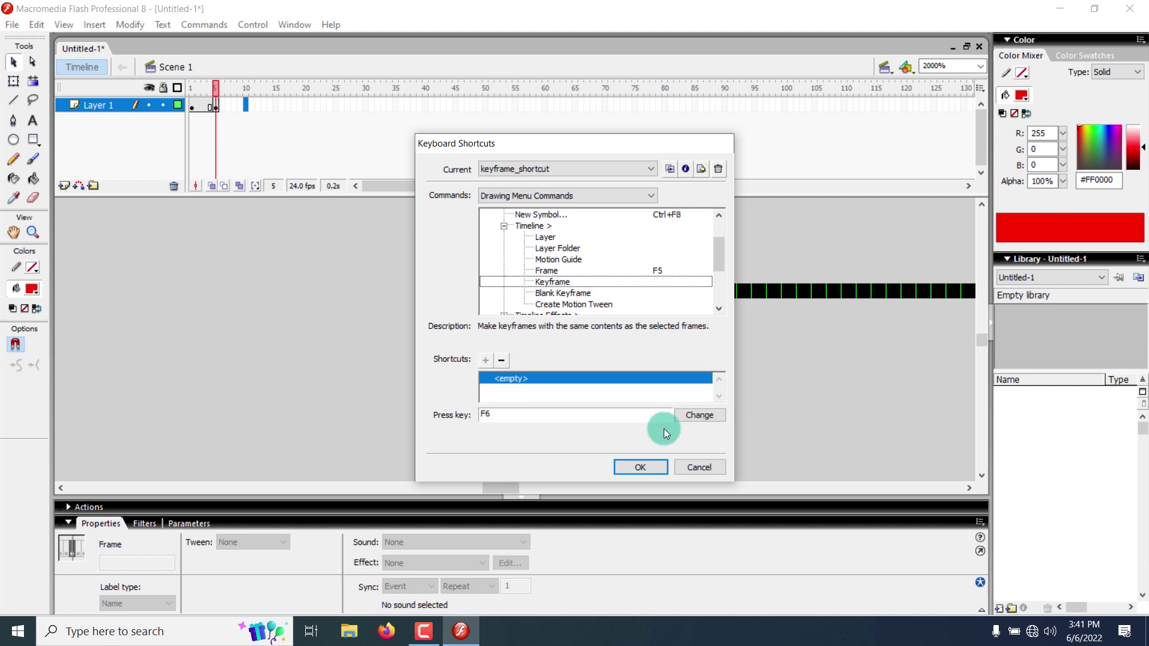
{"action": "left_click", "coordinate": [635, 467]}
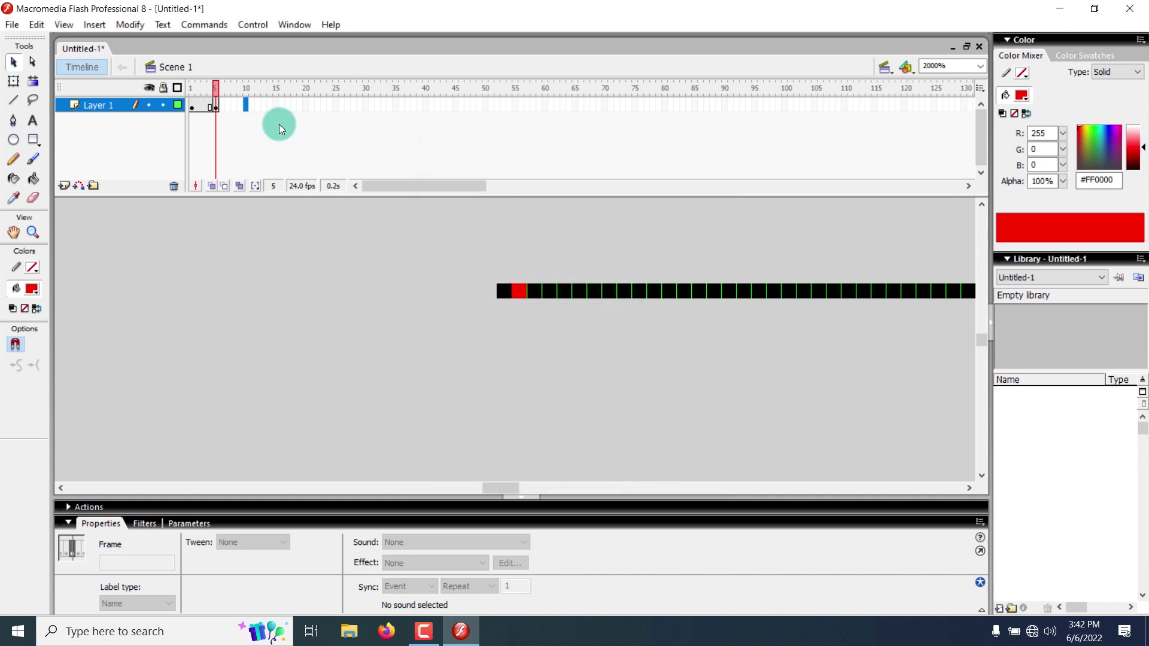
Insert keyframes at frames 10, 15, 20, 25 and 30 of Layer 1.
{"action": "key", "text": "F6"}
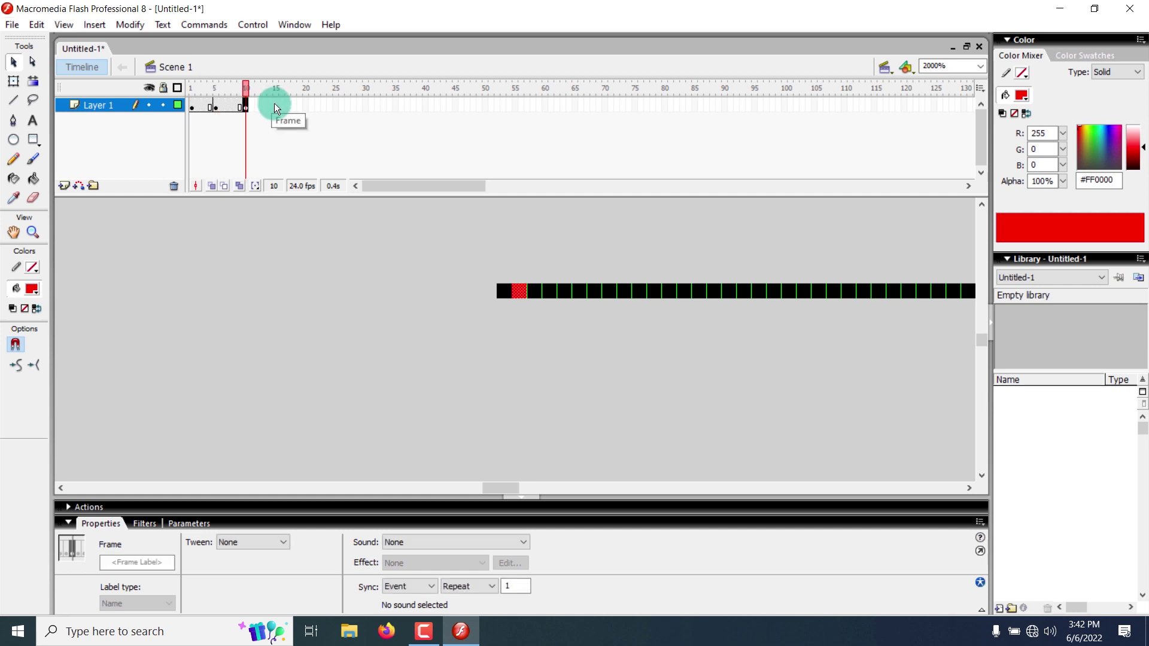
{"action": "left_click", "coordinate": [275, 104]}
{"action": "key", "text": "F6"}
{"action": "left_click", "coordinate": [305, 105]}
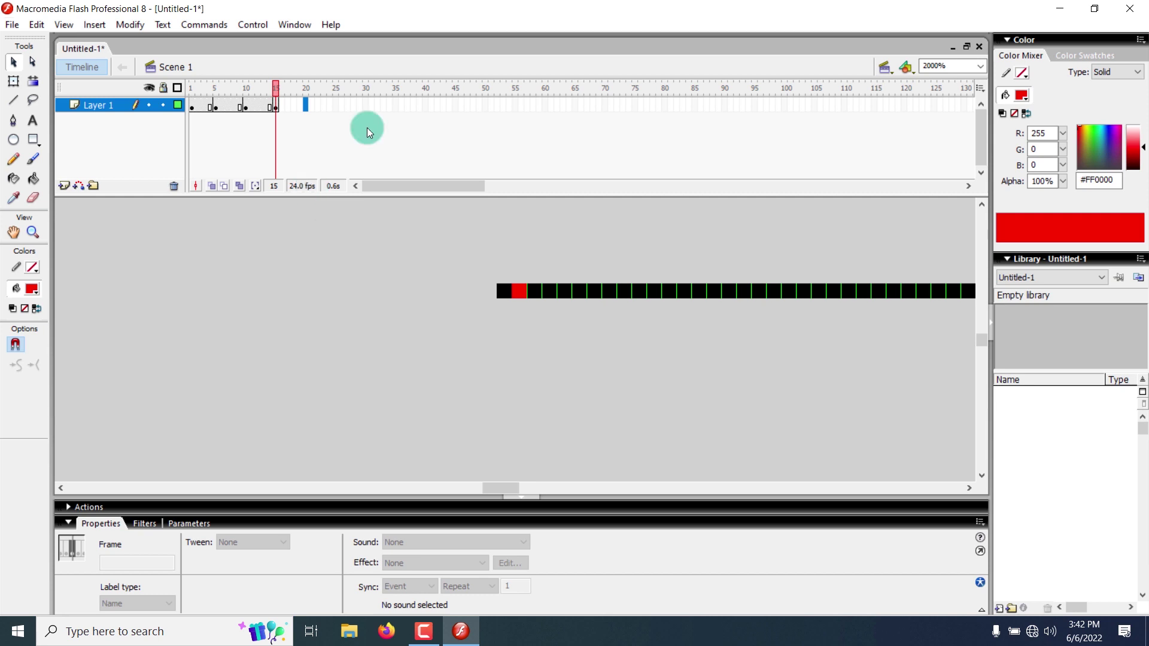
{"action": "key", "text": "F6"}
{"action": "left_click", "coordinate": [335, 105]}
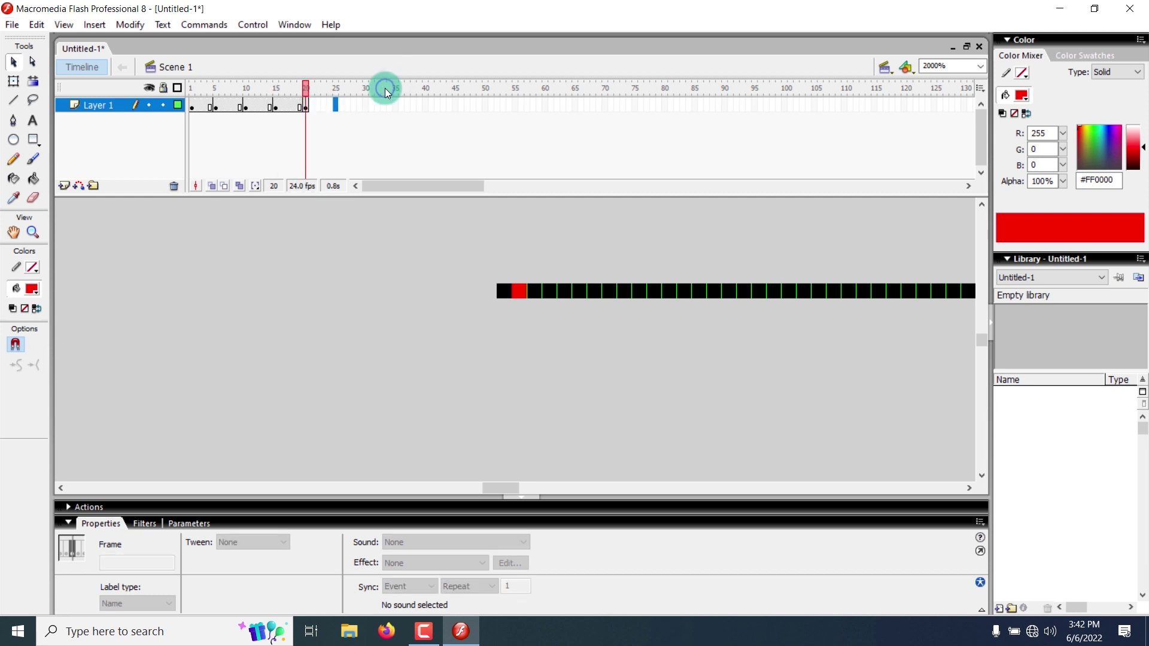
{"action": "key", "text": "F6"}
{"action": "left_click", "coordinate": [365, 104]}
{"action": "key", "text": "F6"}
Continue inserting keyframes on Layer 1 every five frames from frame 35 through frame 85.
{"action": "left_click", "coordinate": [393, 106]}
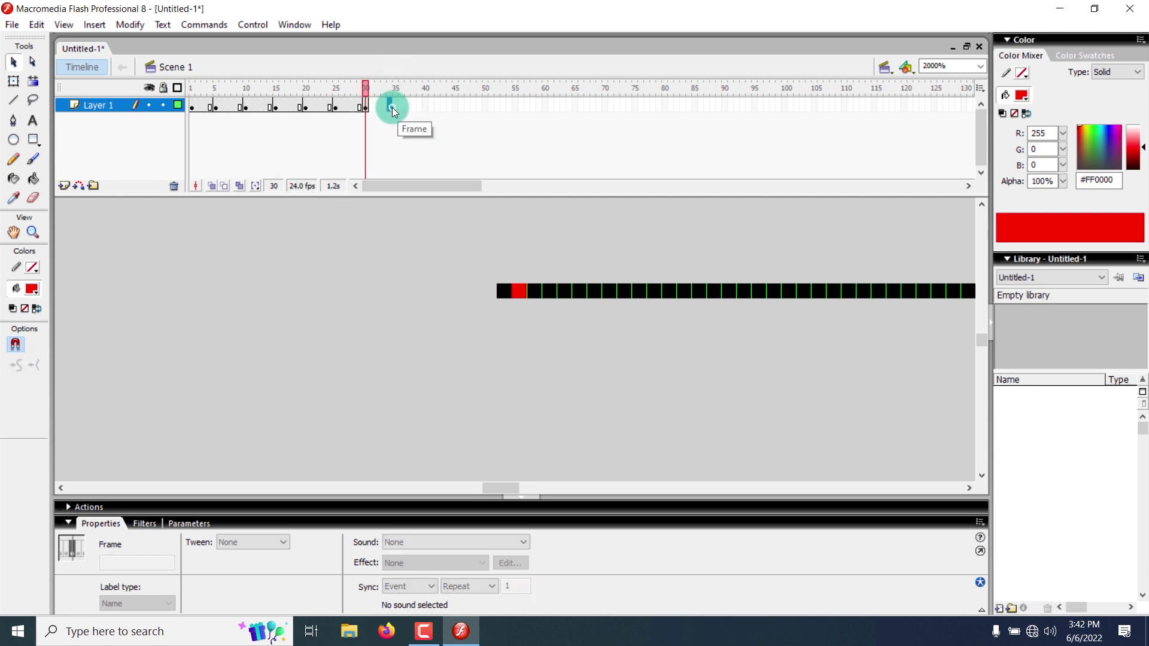
{"action": "key", "text": "F6"}
{"action": "left_click", "coordinate": [426, 108]}
{"action": "key", "text": "F6"}
{"action": "left_click", "coordinate": [453, 106]}
{"action": "key", "text": "F6"}
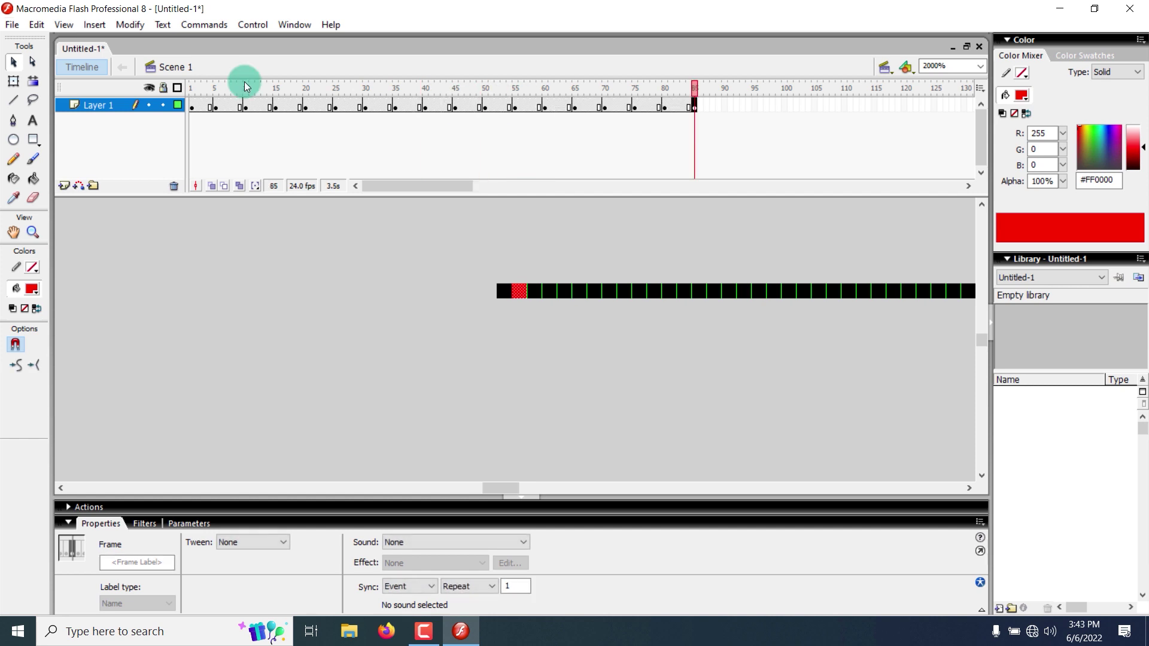
On the keyframe at frame 10, move the red square one grid cell to the right, to X 2.0.
{"action": "mouse_move", "coordinate": [245, 87]}
{"action": "left_mouse_down"}
{"action": "mouse_move", "coordinate": [216, 96]}
{"action": "mouse_move", "coordinate": [249, 92]}
{"action": "mouse_move", "coordinate": [250, 107]}
{"action": "left_mouse_up"}
{"action": "left_click", "coordinate": [515, 290]}
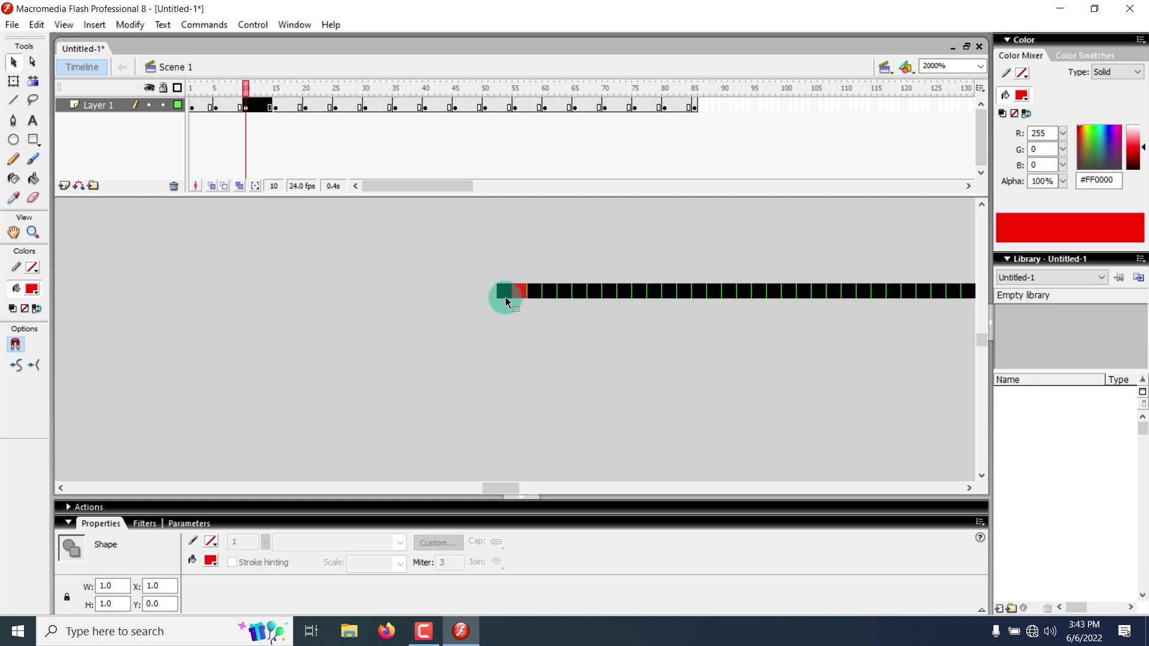
{"action": "left_click_drag", "start_coordinate": [520, 293], "coordinate": [535, 291]}
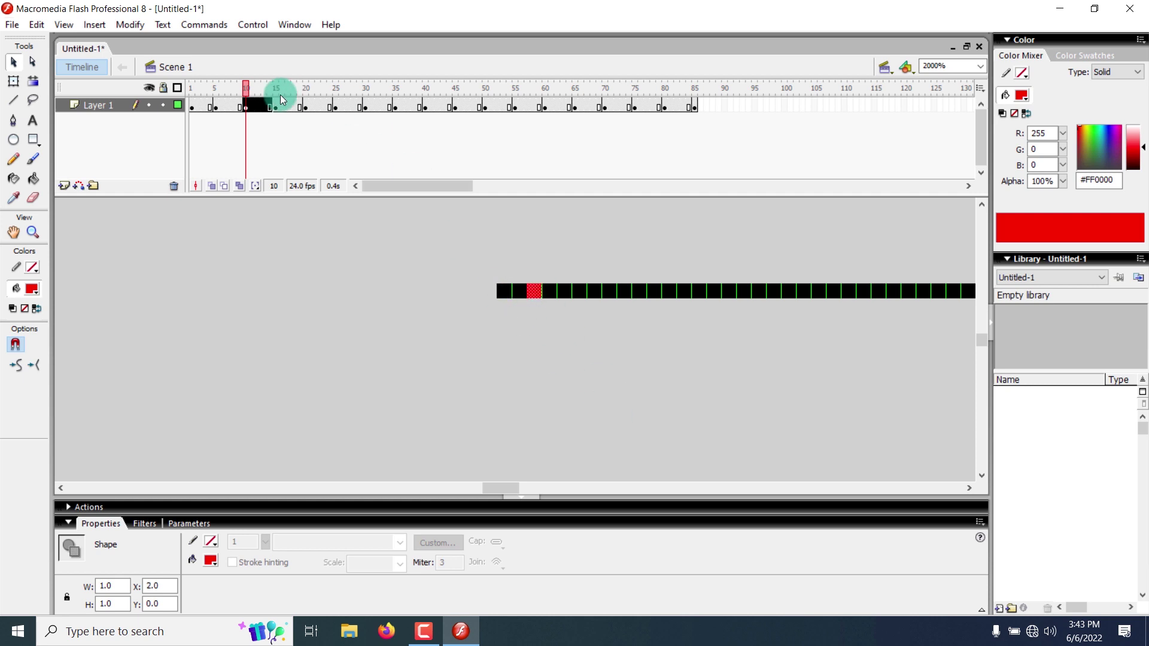
On the keyframes at frames 15 and 20, move the red square to the fourth and fifth grid cells respectively.
{"action": "left_click_drag", "start_coordinate": [257, 91], "coordinate": [277, 93]}
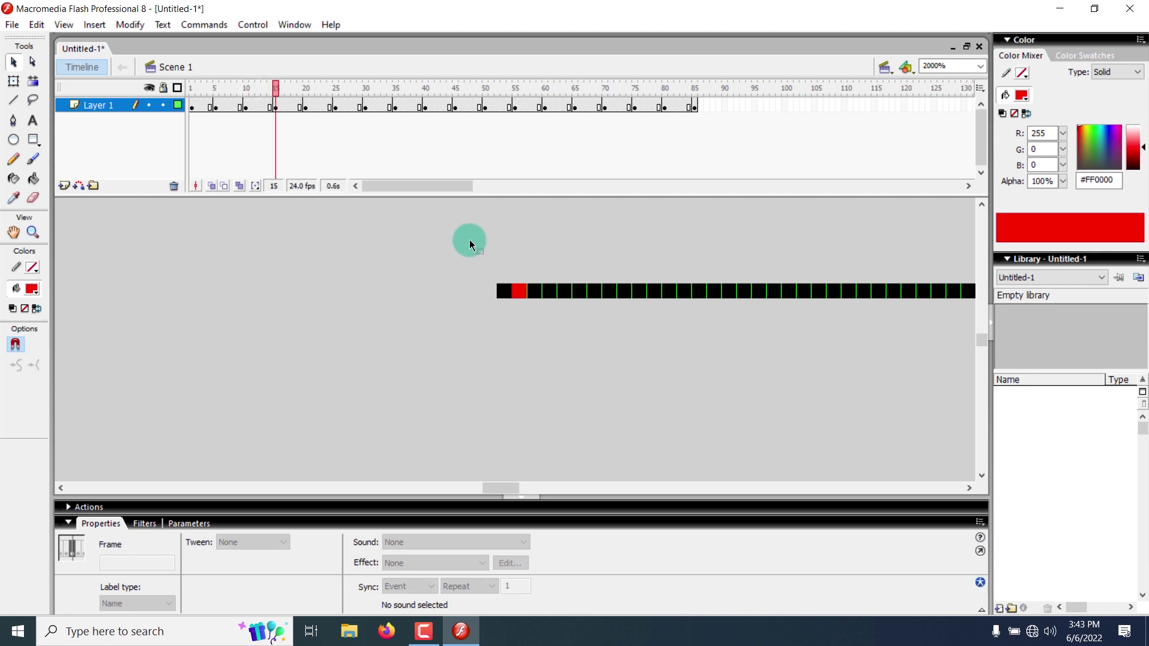
{"action": "left_click_drag", "start_coordinate": [515, 293], "coordinate": [549, 291]}
{"action": "left_click", "coordinate": [291, 92]}
{"action": "left_click_drag", "start_coordinate": [291, 91], "coordinate": [306, 92]}
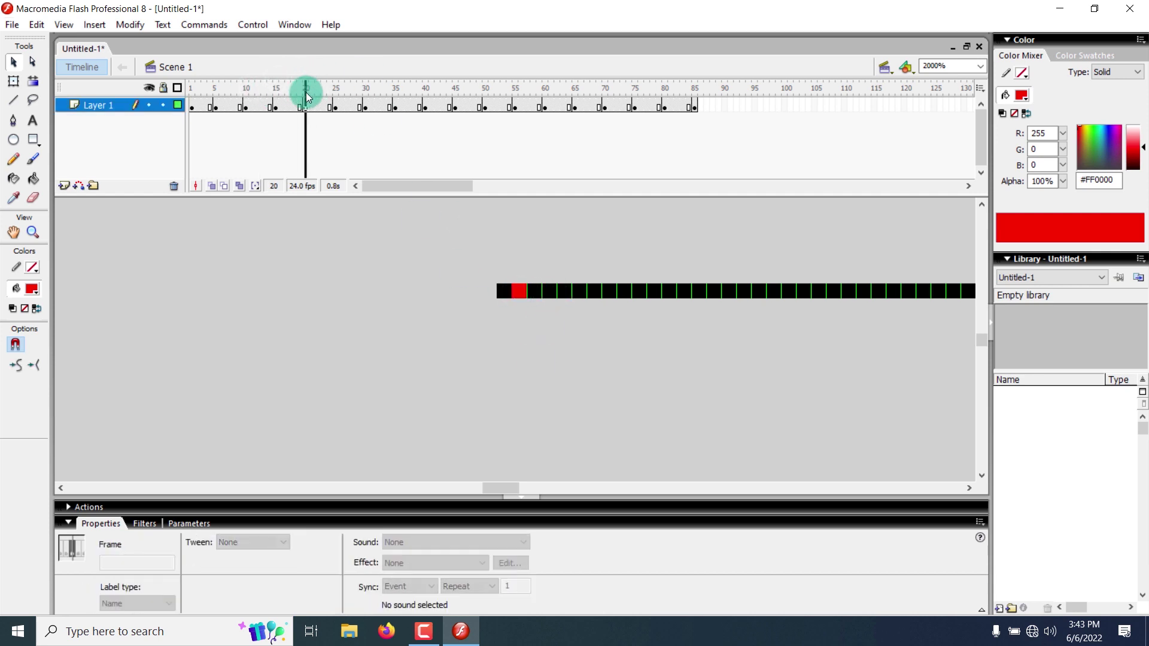
{"action": "left_click_drag", "start_coordinate": [521, 291], "coordinate": [572, 299]}
Return the playhead to frame 1 and play the animation to check the square's stepwise movement.
{"action": "left_click_drag", "start_coordinate": [315, 92], "coordinate": [311, 133]}
{"action": "left_click_drag", "start_coordinate": [236, 137], "coordinate": [181, 124]}
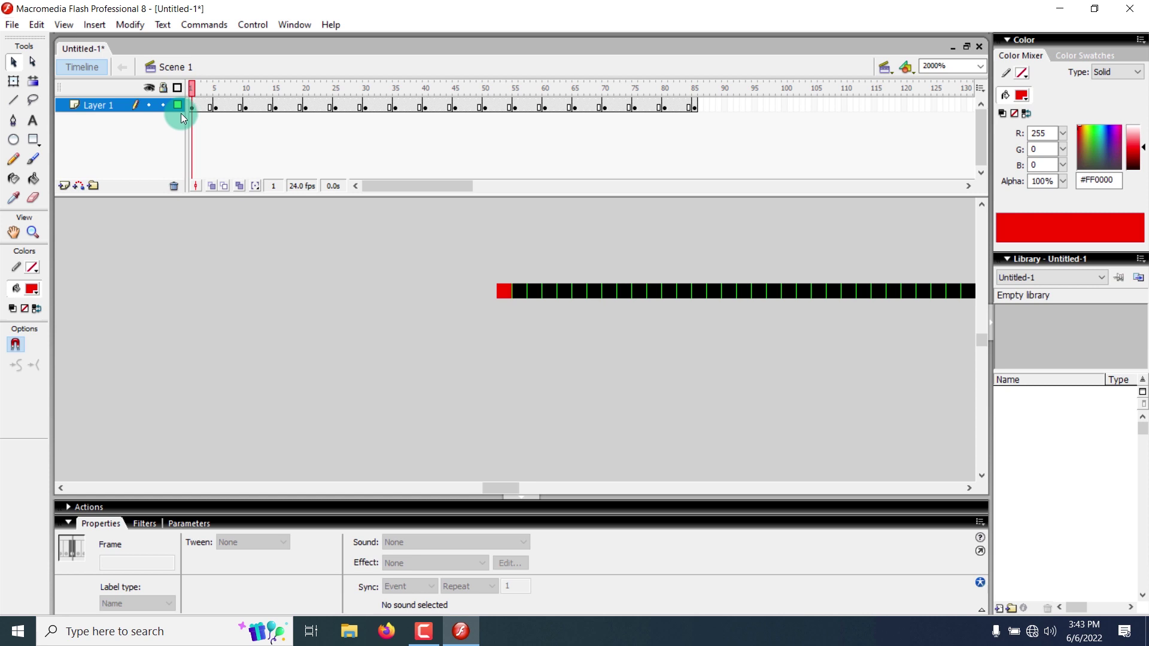
{"action": "key", "text": "Return"}
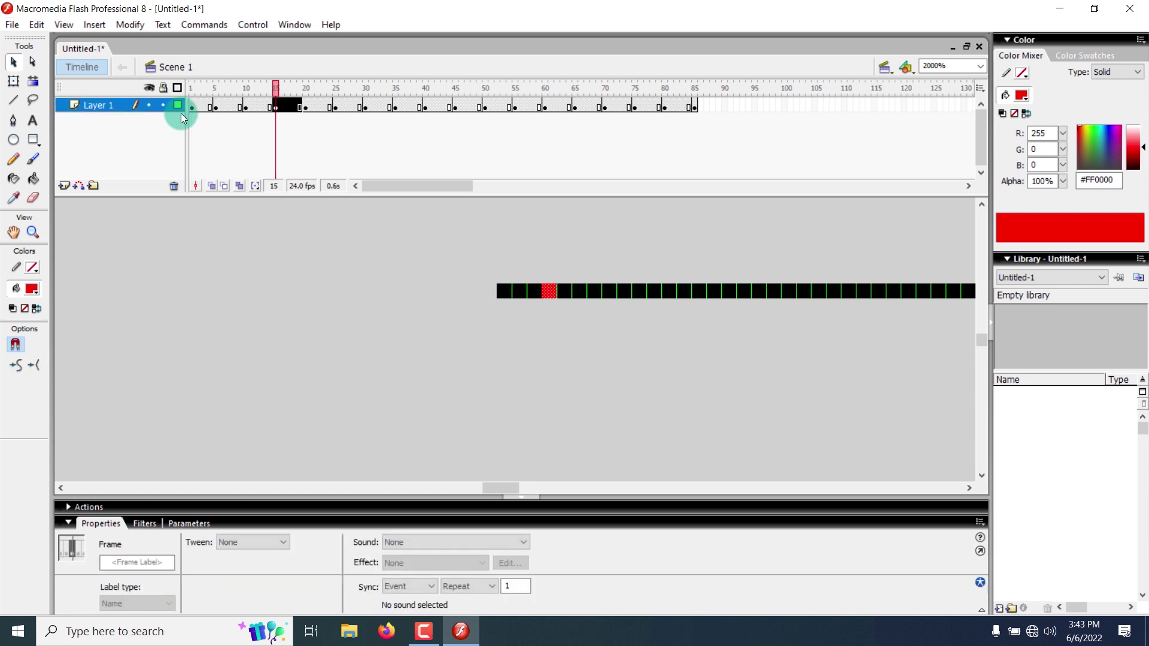
Undo all the square moves and inserted keyframes, back to the single keyframe on frame 1 of Layer 1.
{"action": "key", "text": "ctrl+z"}
{"action": "key", "text": "ctrl+z"}
{"action": "key", "text": "ctrl+z"}
{"action": "key", "text": "ctrl+z"}
{"action": "key", "text": "ctrl+z"}
{"action": "key", "text": "ctrl+z"}
{"action": "key", "text": "ctrl+z"}
{"action": "key", "text": "ctrl+z"}
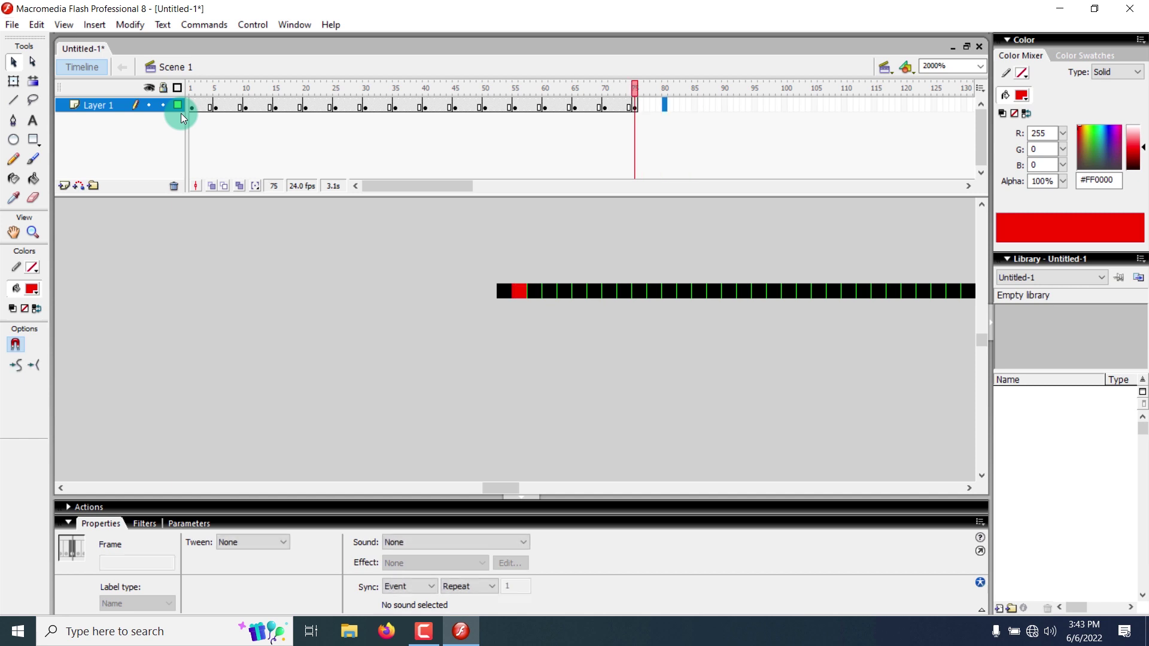
{"action": "key", "text": "ctrl+z"}
{"action": "key", "text": "ctrl+z"}
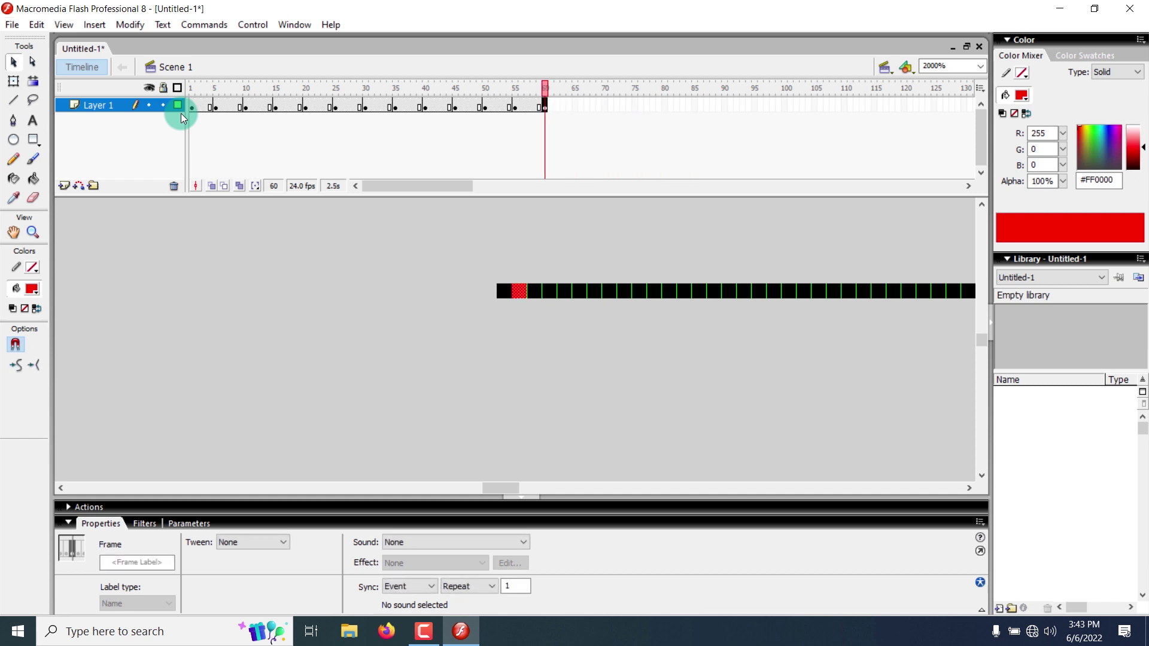
{"action": "key", "text": "ctrl+z"}
{"action": "key", "text": "ctrl+z"}
{"action": "key", "text": "ctrl+z"}
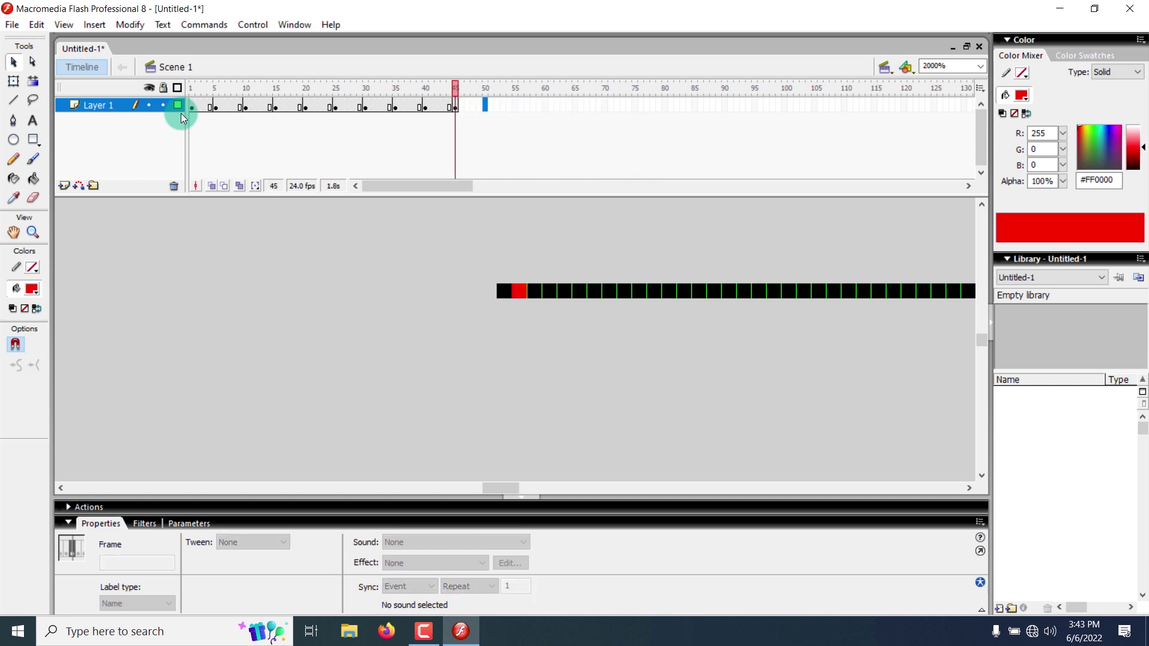
{"action": "key", "text": "ctrl+z"}
{"action": "key", "text": "ctrl+z"}
{"action": "key", "text": "ctrl+z"}
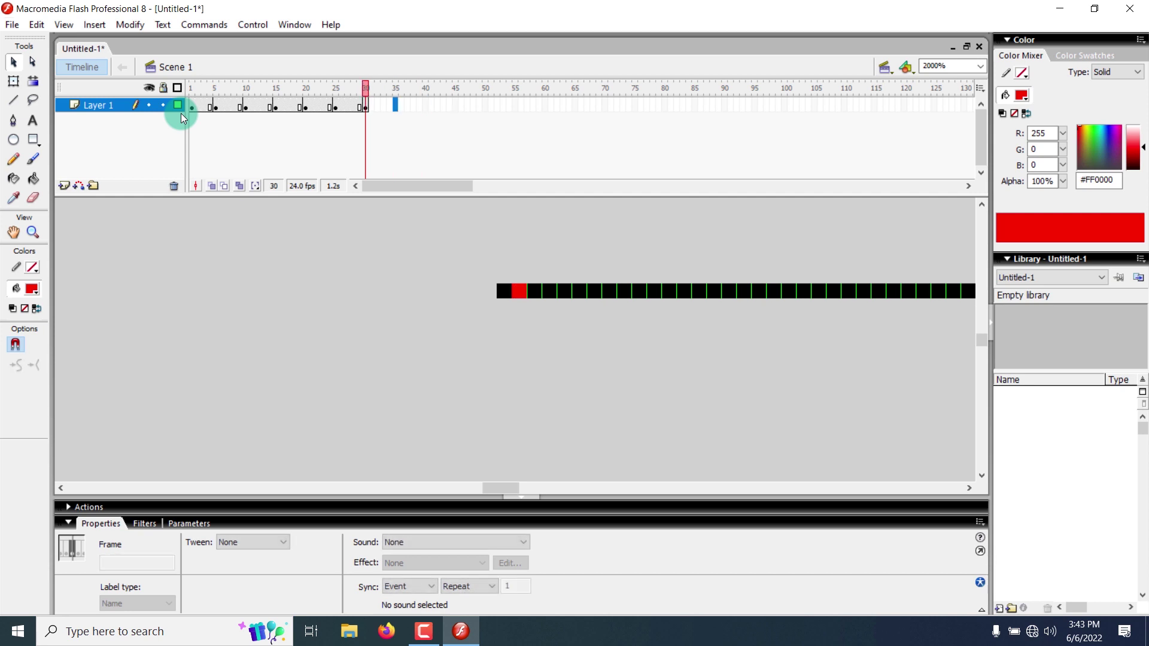
{"action": "key", "text": "ctrl+z"}
{"action": "key", "text": "ctrl+z"}
{"action": "key", "text": "ctrl+z"}
{"action": "key", "text": "ctrl+z"}
{"action": "key", "text": "ctrl+z"}
{"action": "key", "text": "ctrl+z"}
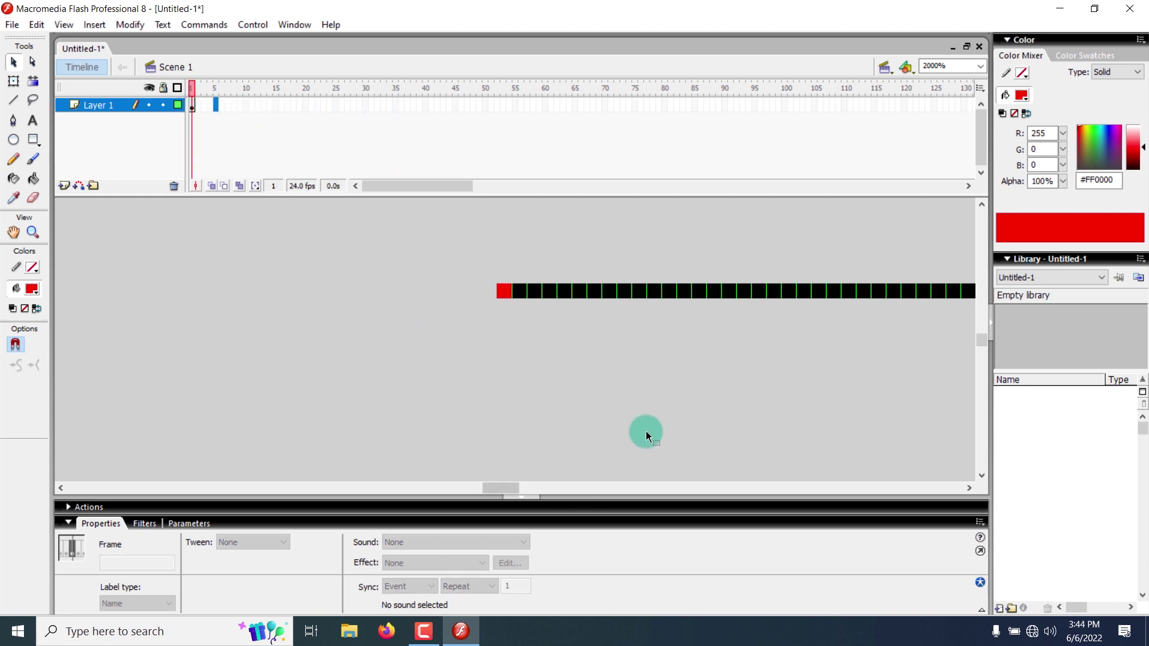
Select the red square in the first grid cell and create a motion tween on frame 1 of Layer 1.
{"action": "left_click", "coordinate": [505, 303]}
{"action": "left_click", "coordinate": [504, 291]}
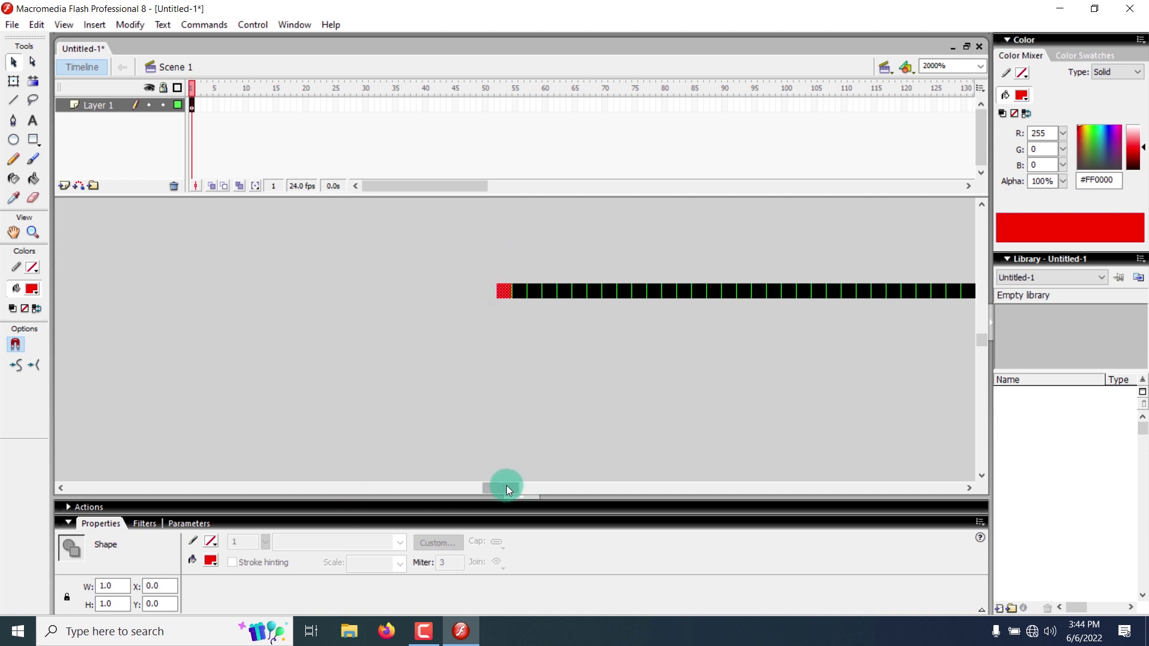
{"action": "left_click_drag", "start_coordinate": [517, 489], "coordinate": [536, 487]}
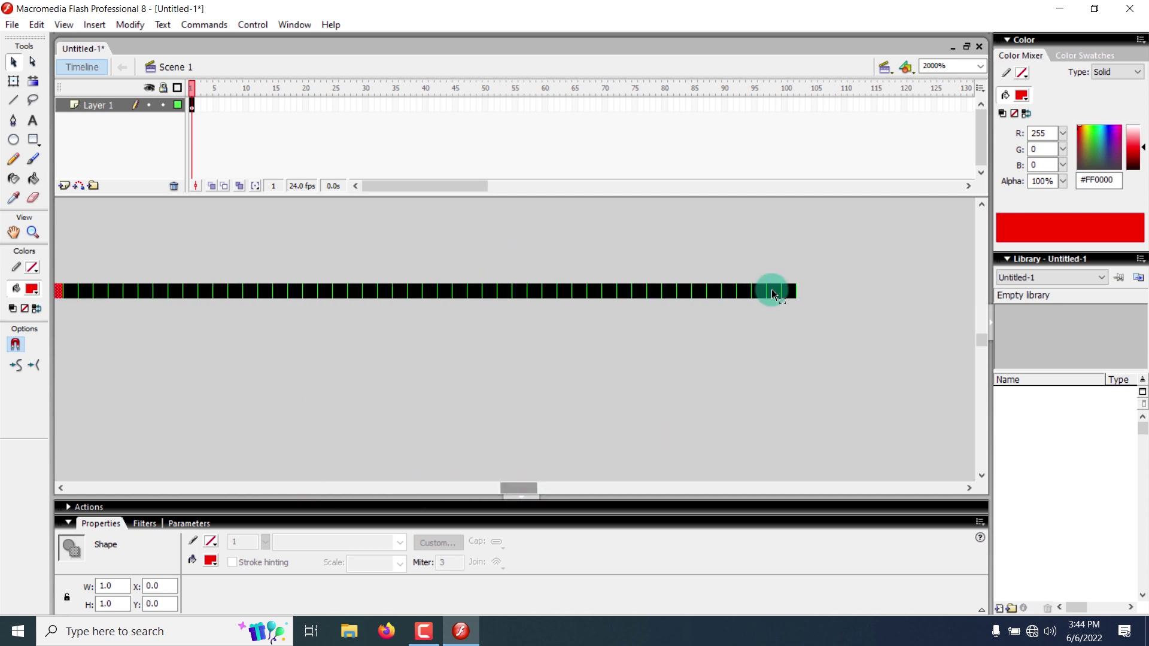
{"action": "right_click", "coordinate": [192, 106]}
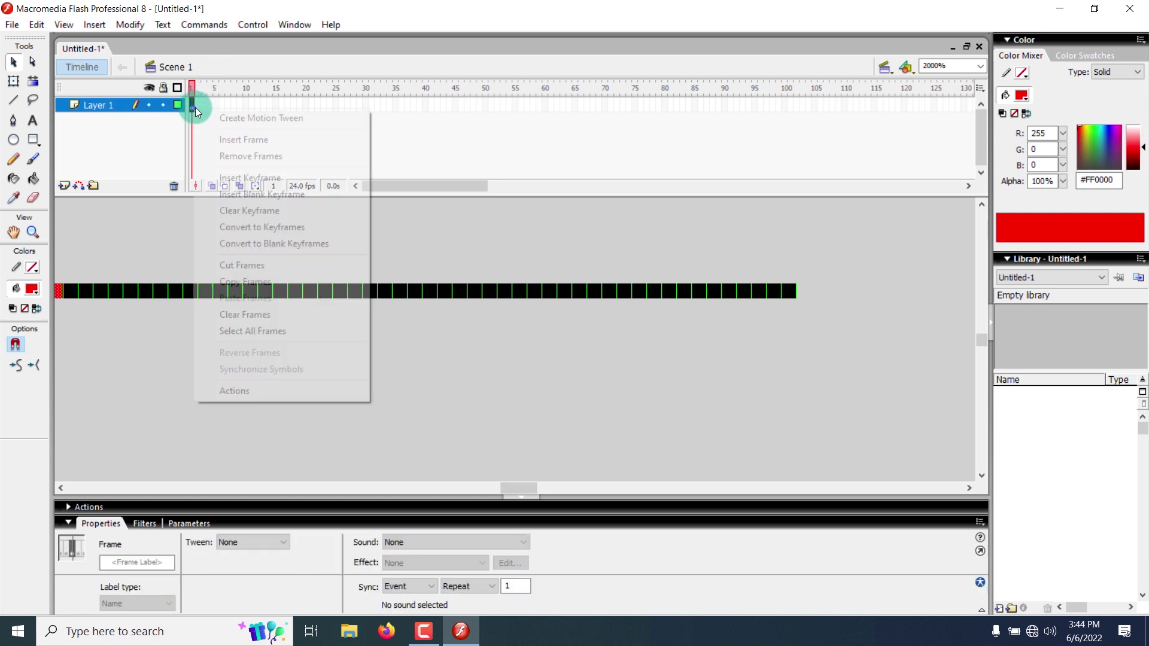
{"action": "left_click", "coordinate": [249, 117]}
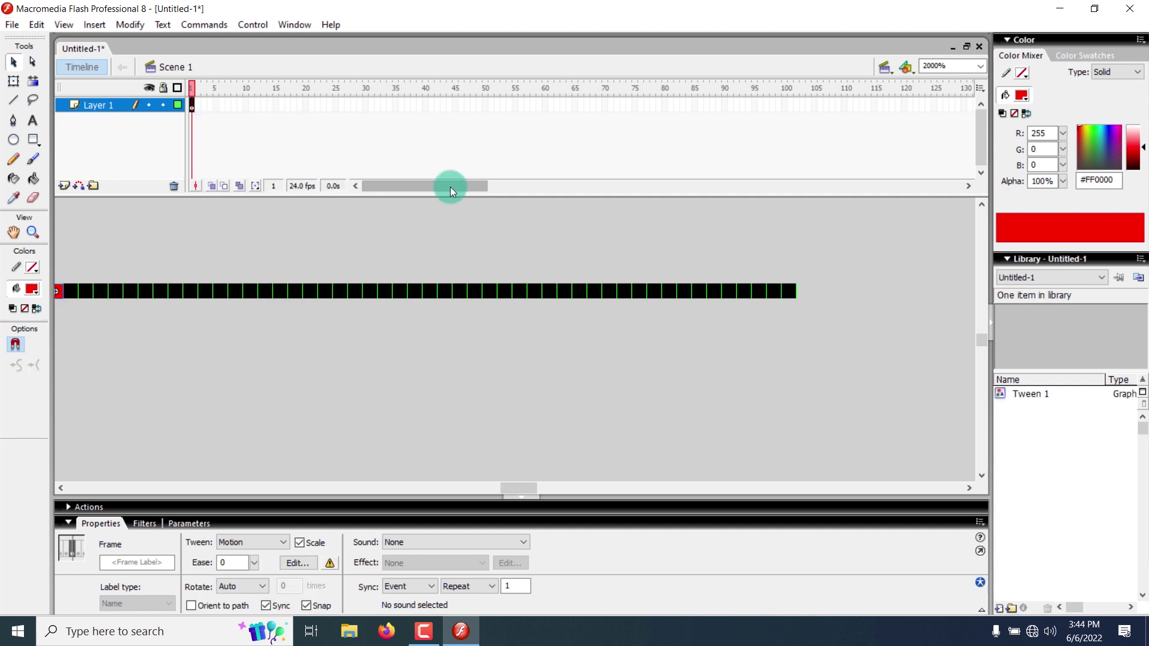
Insert a keyframe at frame 60 of Layer 1 to end the motion tween.
{"action": "left_click_drag", "start_coordinate": [450, 187], "coordinate": [415, 189]}
{"action": "left_click", "coordinate": [546, 106]}
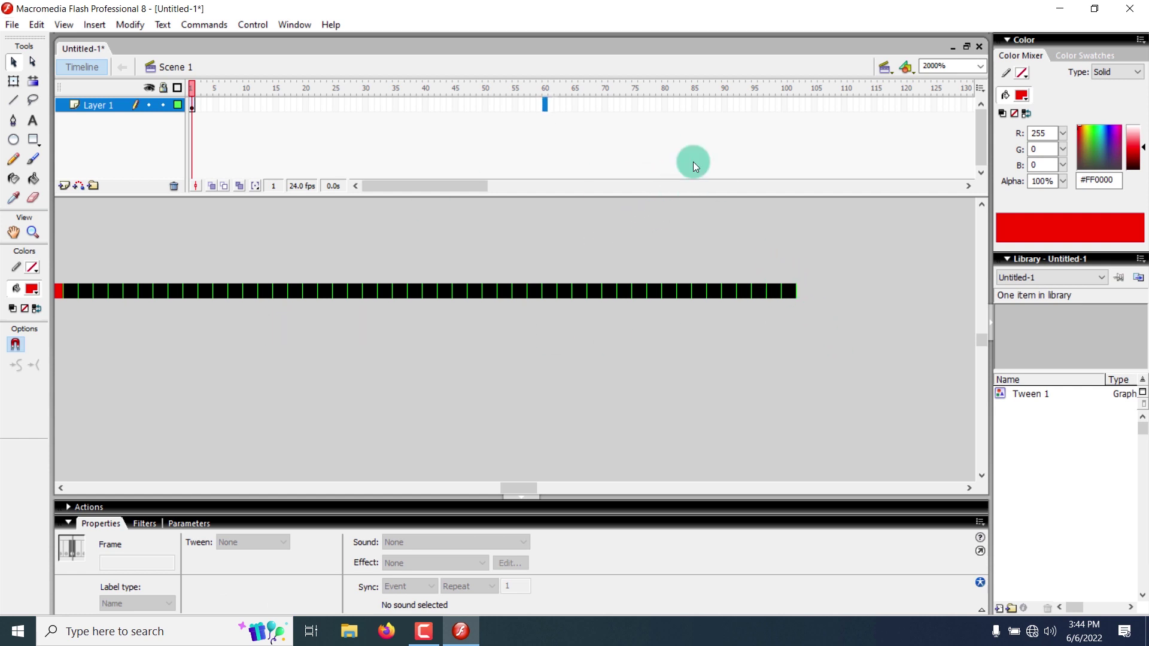
{"action": "right_click", "coordinate": [544, 105]}
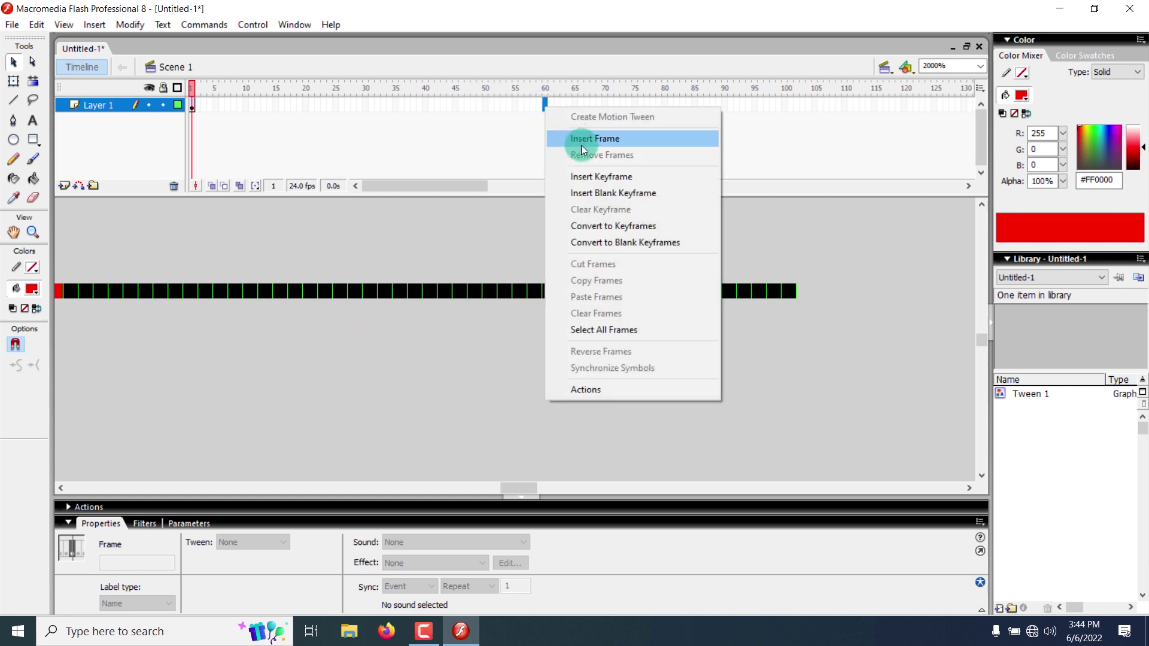
{"action": "left_click", "coordinate": [602, 180]}
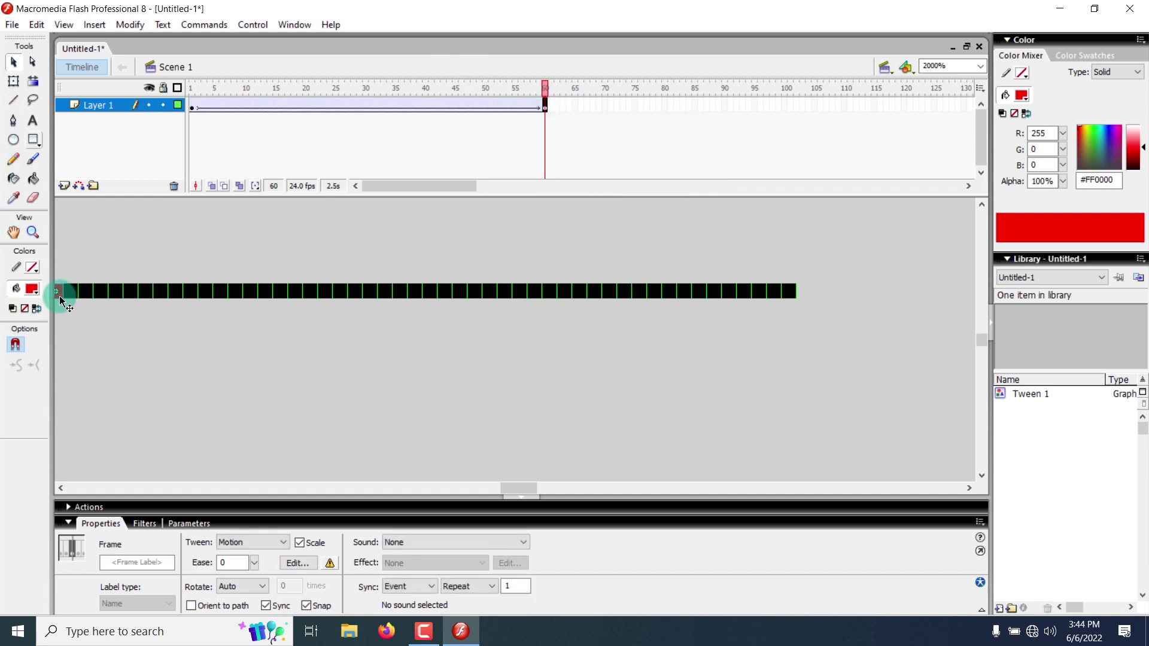
On frame 60, move the red square to the last grid cell at X 49.0 and play the tween from frame 1.
{"action": "left_click_drag", "start_coordinate": [60, 294], "coordinate": [788, 292]}
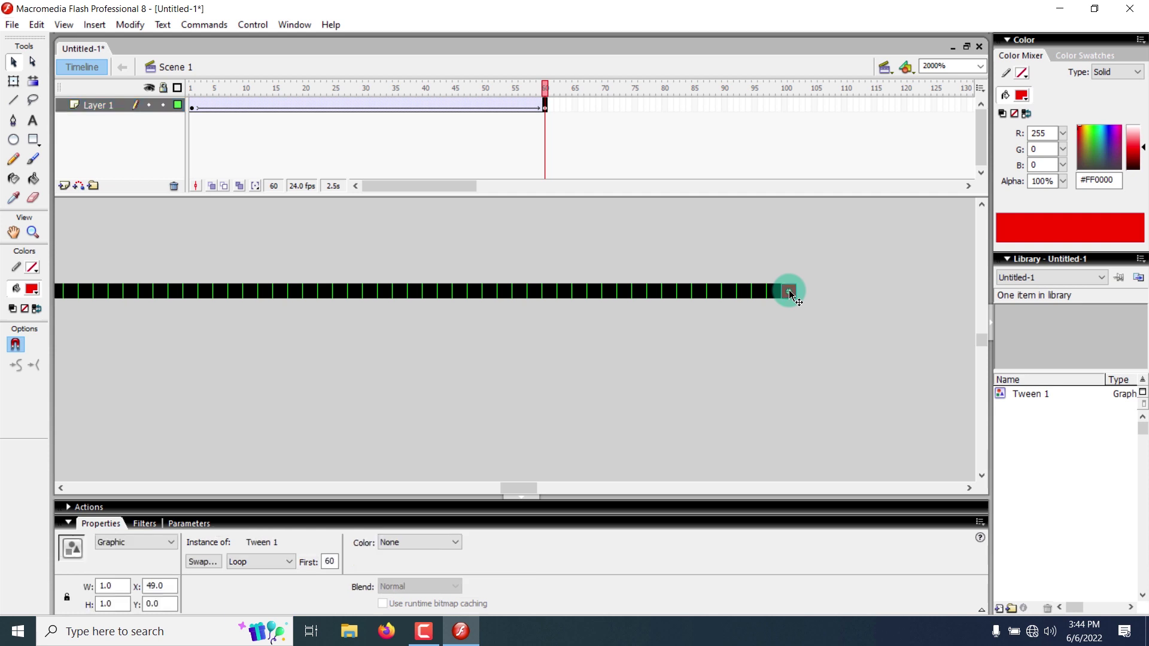
{"action": "left_click", "coordinate": [191, 88]}
{"action": "key", "text": "Return"}
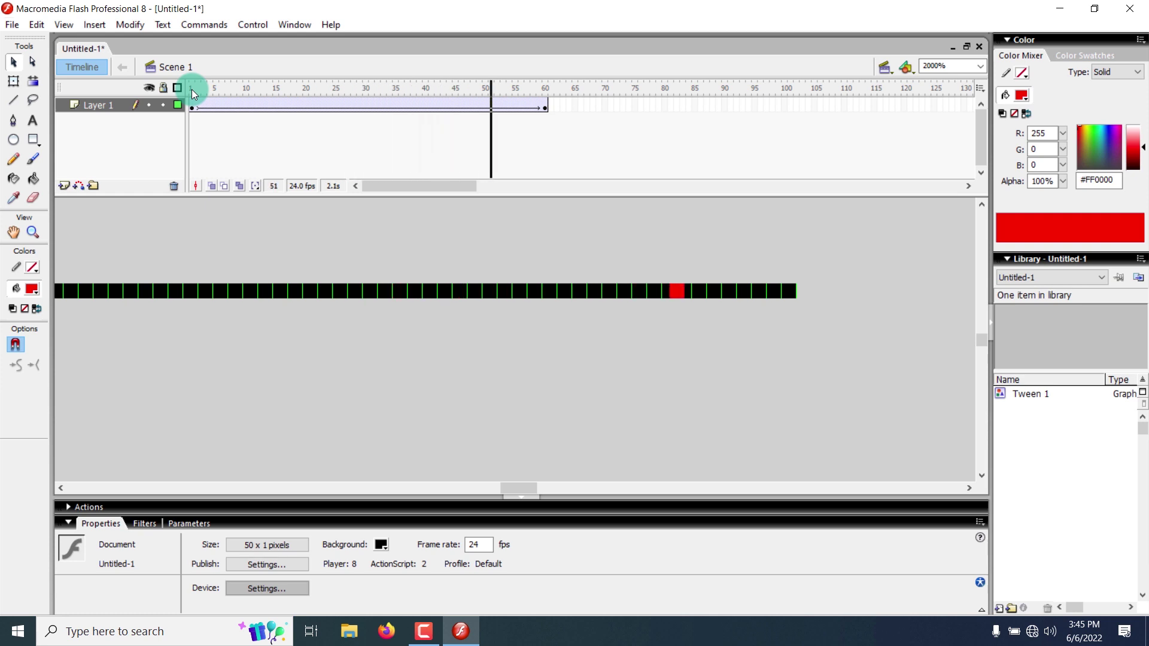
Play the motion tween to frame 60 and insert a keyframe at frame 30 of Layer 1.
{"action": "key", "text": "Return"}
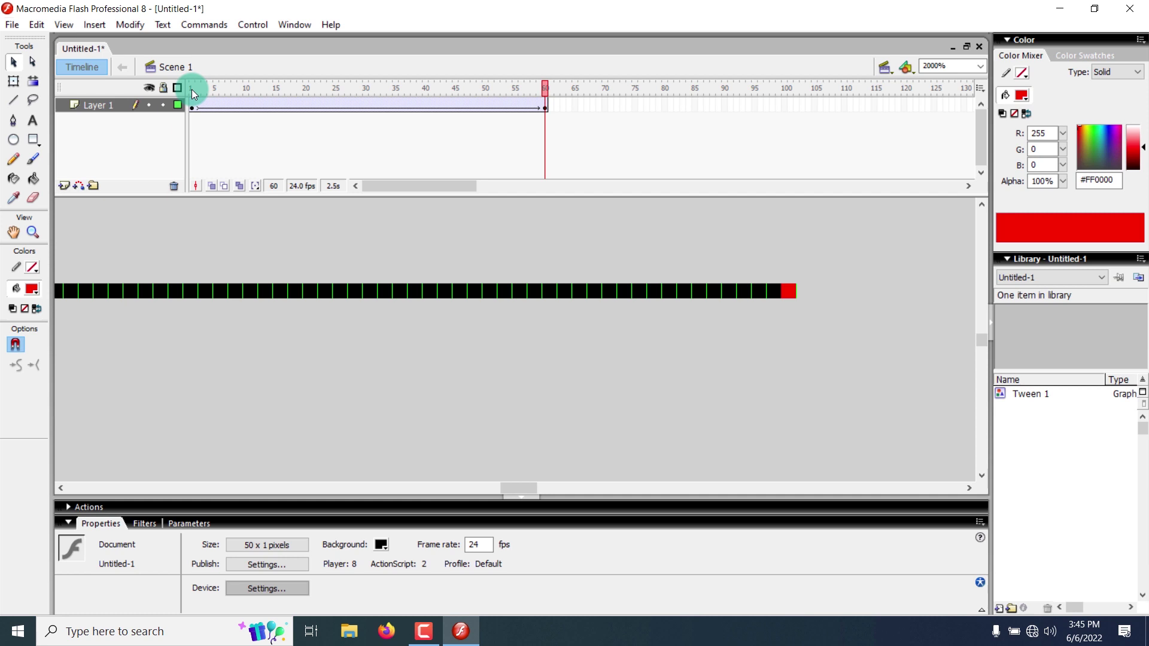
{"action": "left_click", "coordinate": [793, 291]}
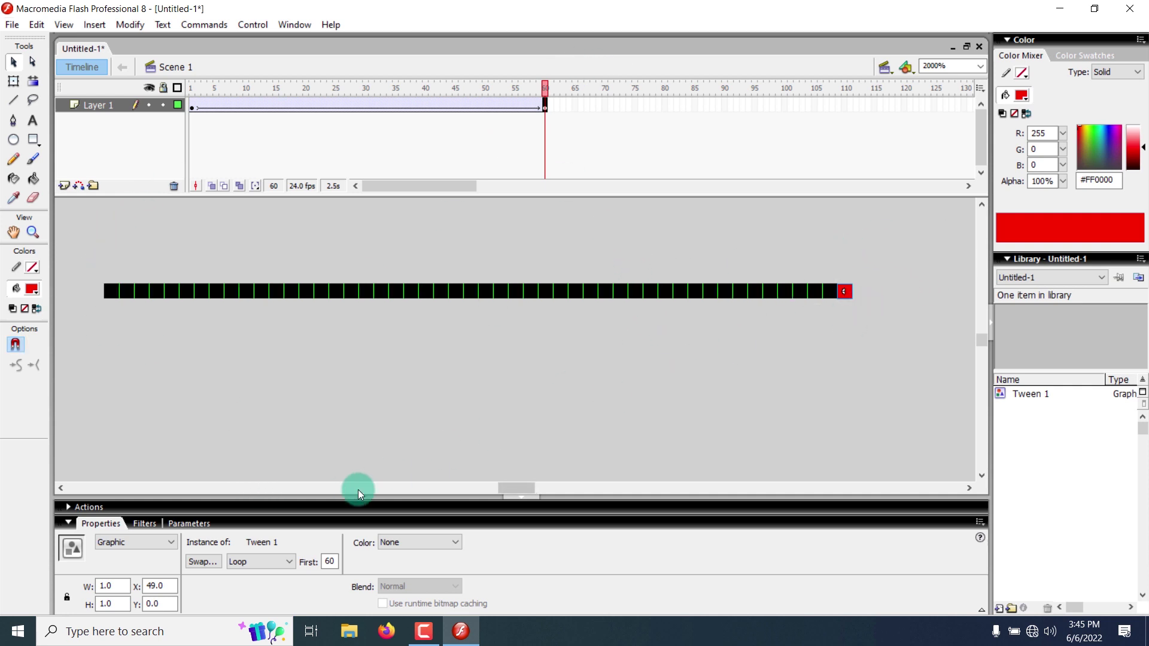
{"action": "left_click", "coordinate": [366, 88]}
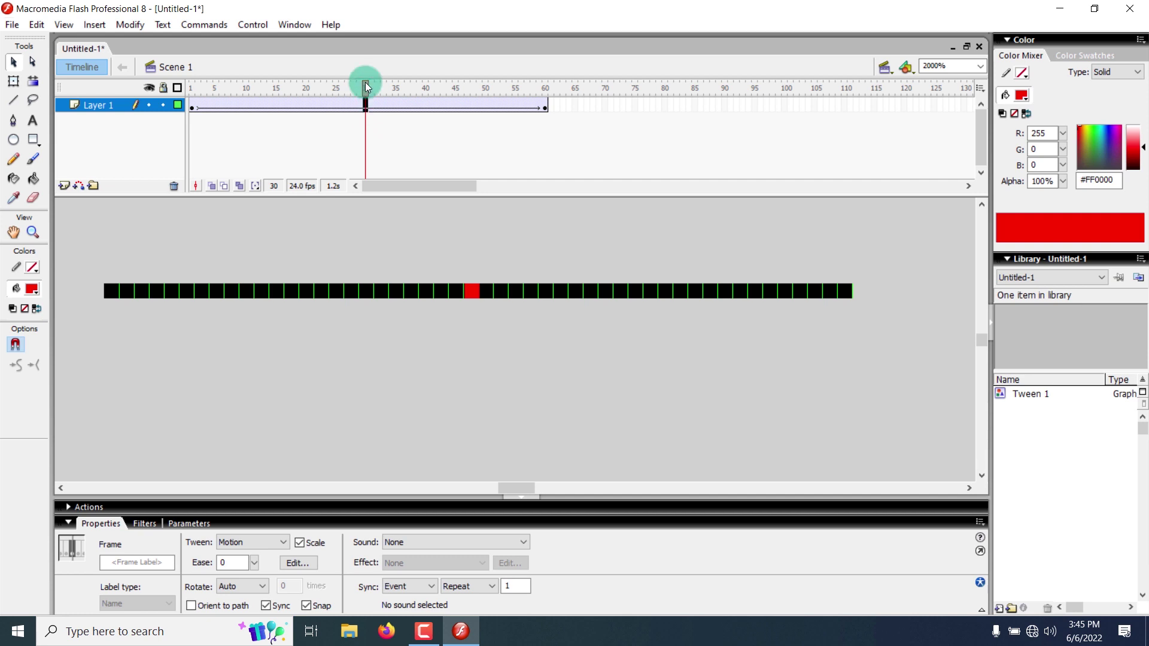
{"action": "right_click", "coordinate": [365, 110]}
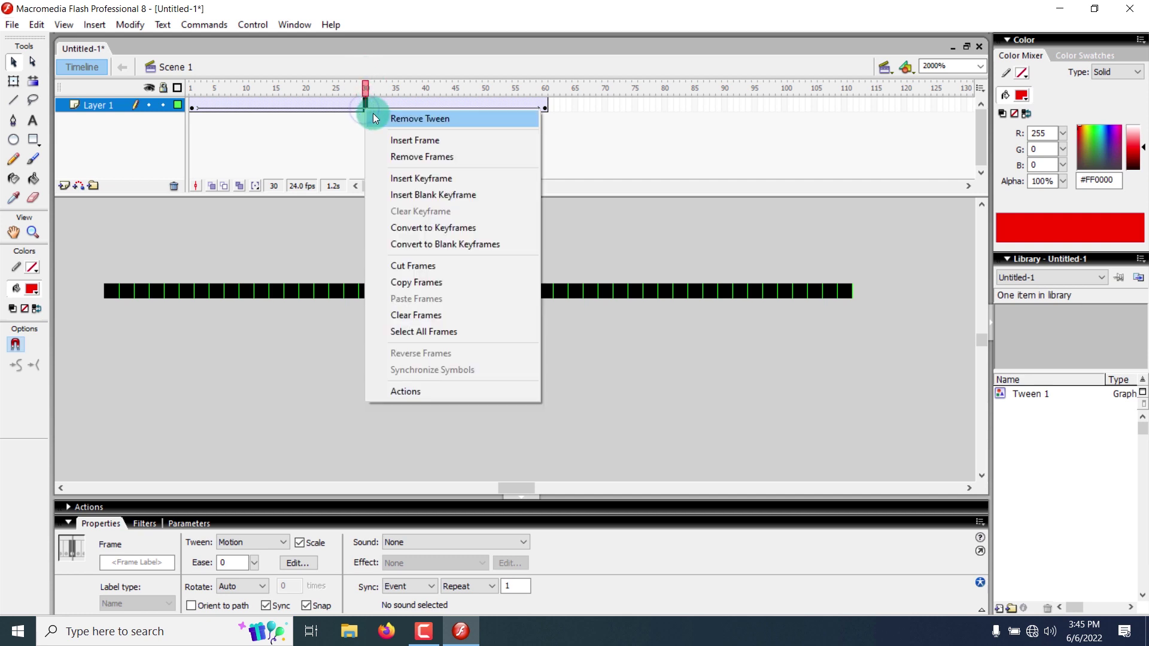
{"action": "left_click", "coordinate": [431, 183]}
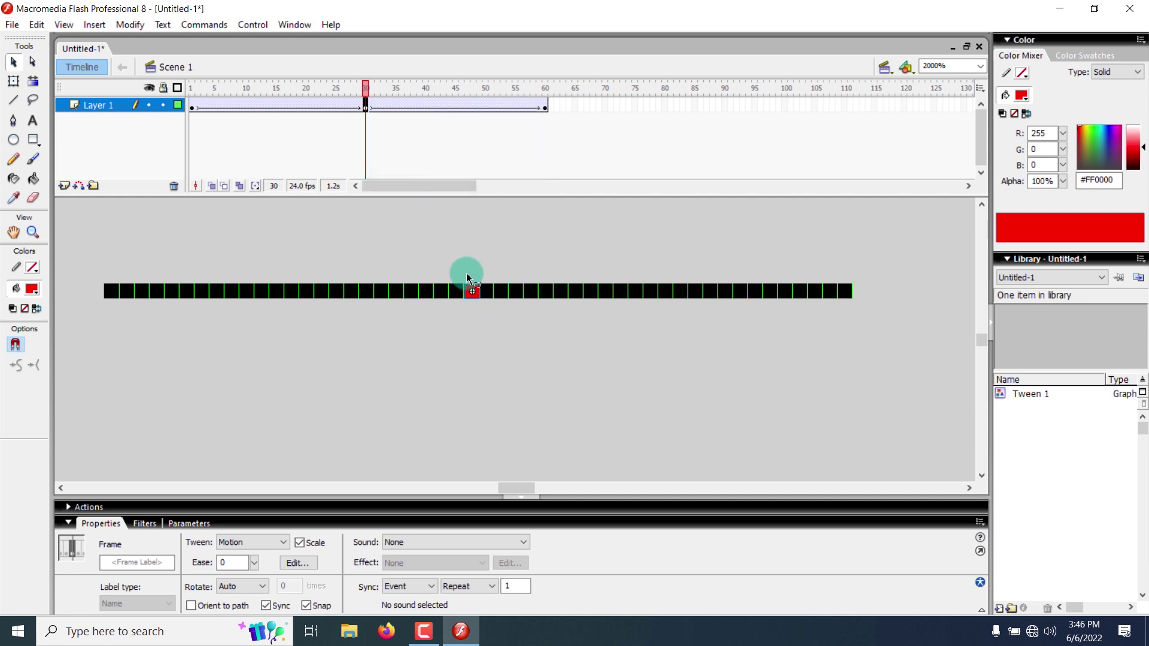
On frame 30, apply a 50% red tint (RGB 255, 0, 0) to the square.
{"action": "left_click", "coordinate": [472, 291]}
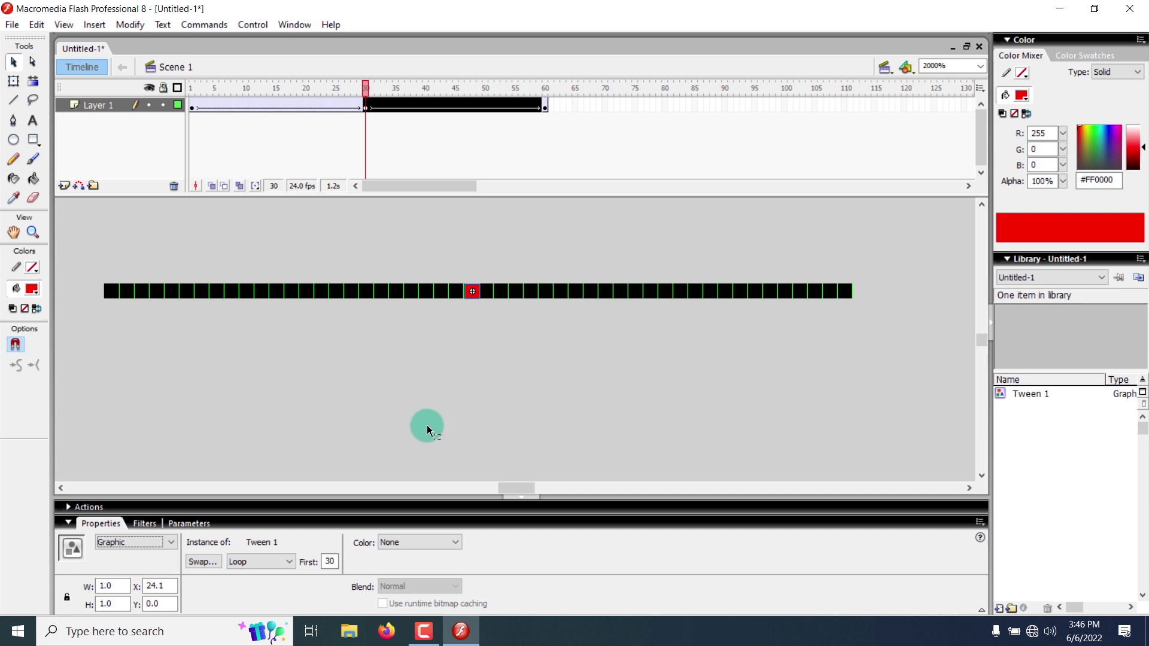
{"action": "left_click", "coordinate": [401, 541]}
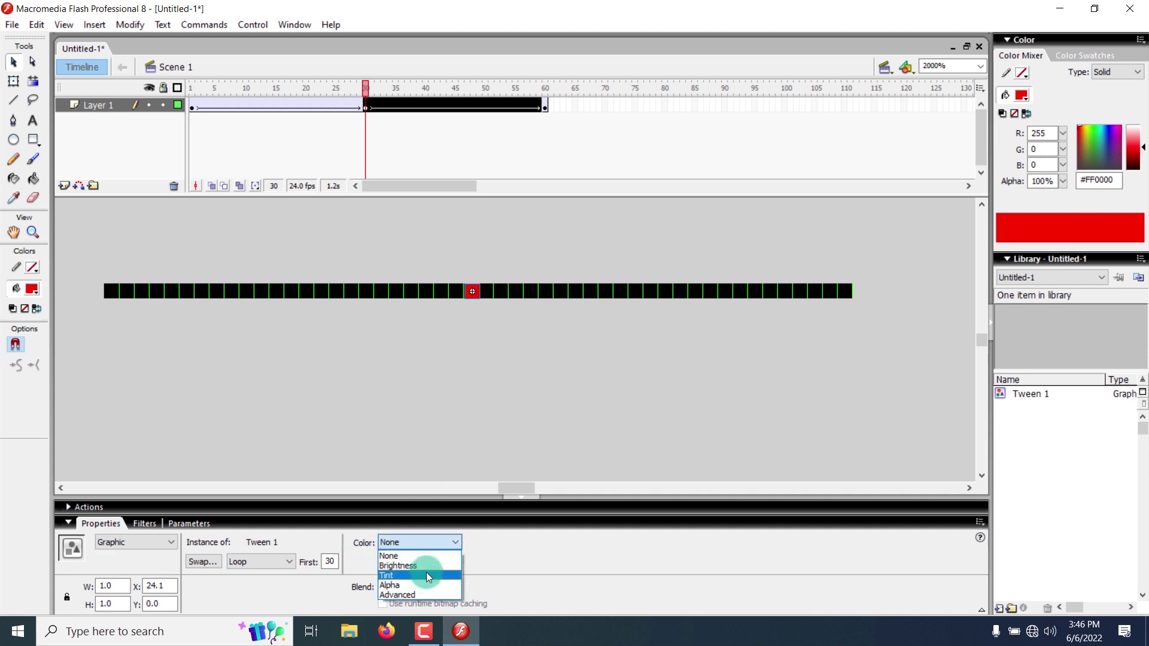
{"action": "left_click", "coordinate": [407, 575]}
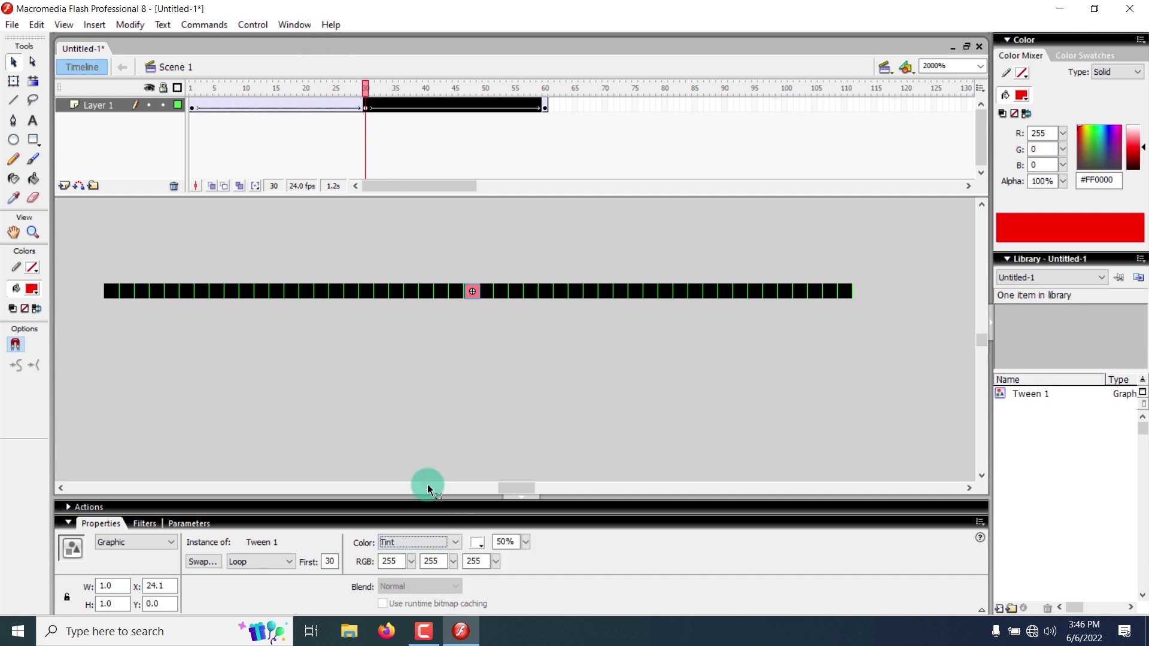
{"action": "left_click", "coordinate": [477, 543]}
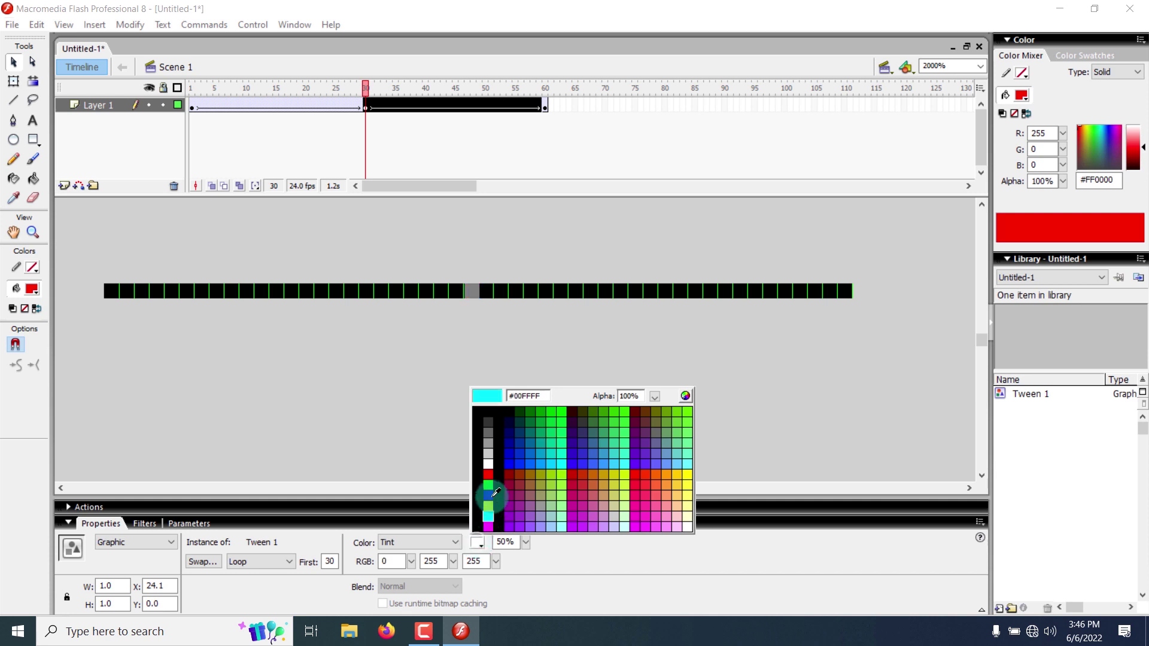
{"action": "left_click", "coordinate": [488, 475]}
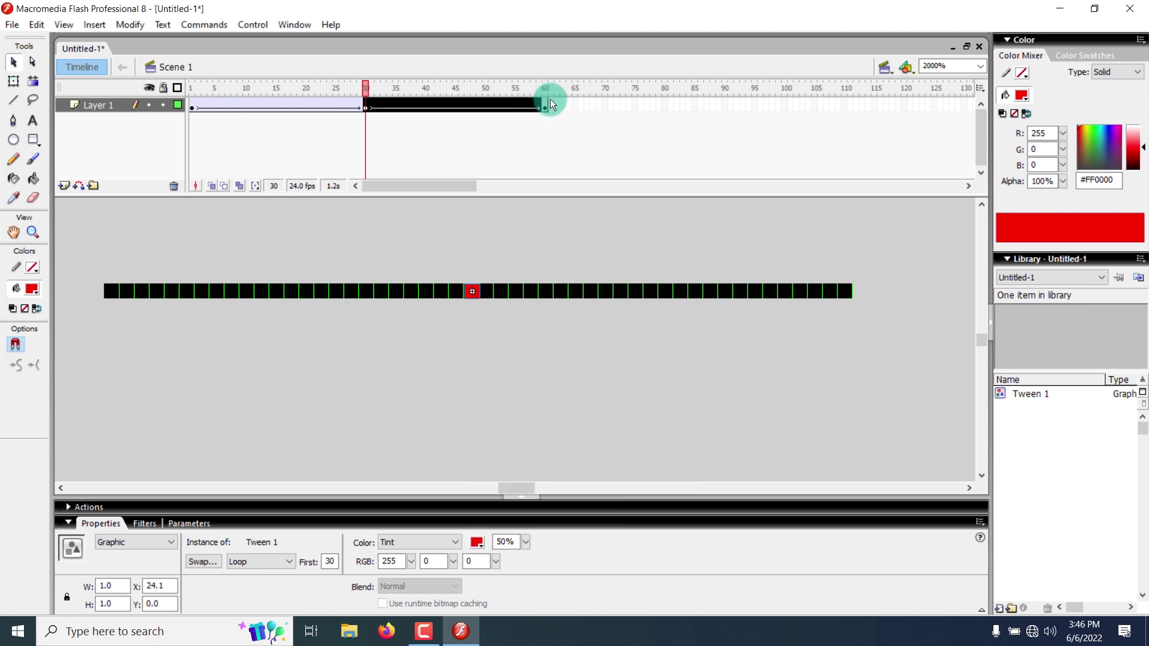
On frame 60, apply a 100% cyan tint (RGB 0, 255, 255) to the square in the last grid cell.
{"action": "left_click", "coordinate": [545, 103]}
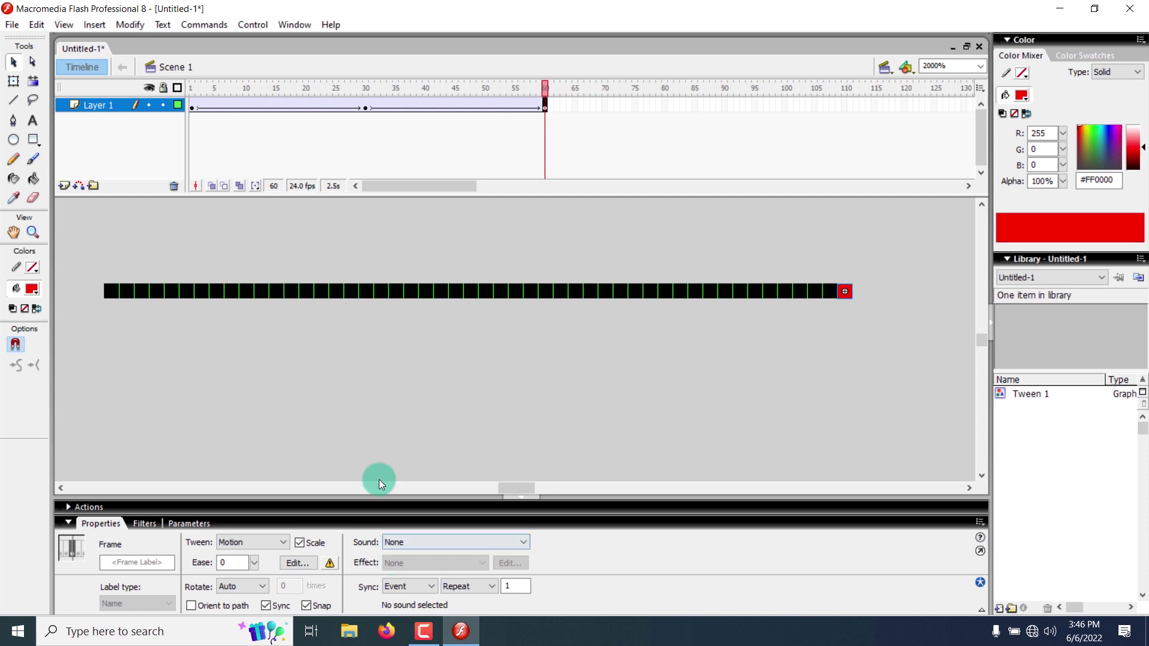
{"action": "left_click", "coordinate": [857, 281]}
{"action": "left_click", "coordinate": [845, 292]}
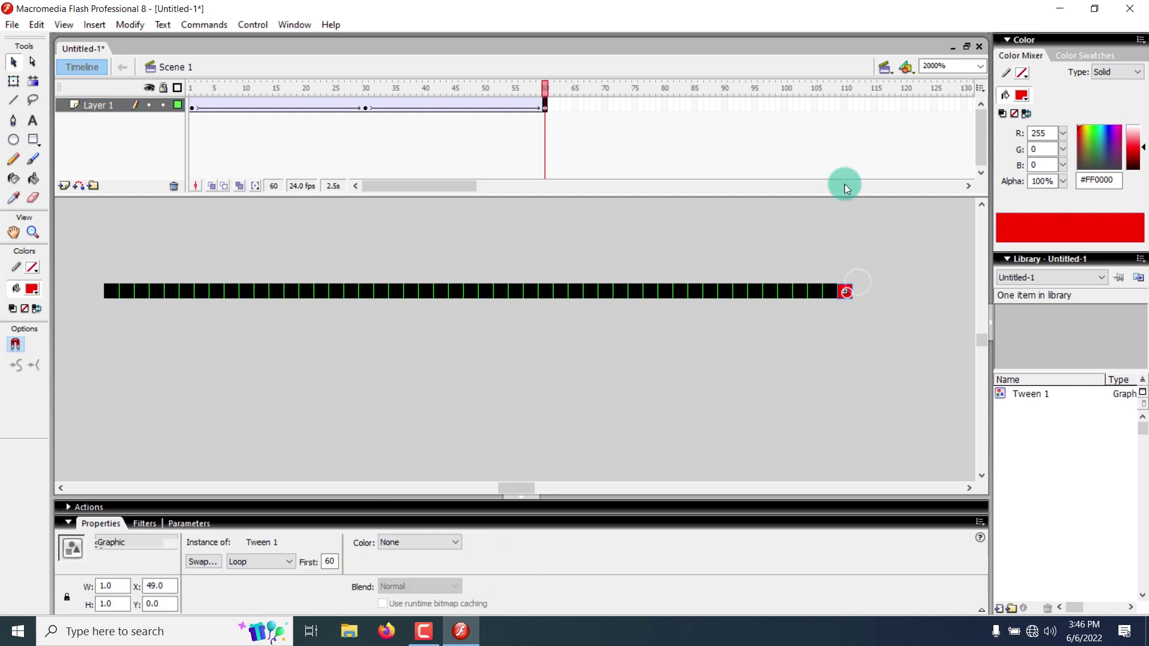
{"action": "left_click", "coordinate": [429, 541]}
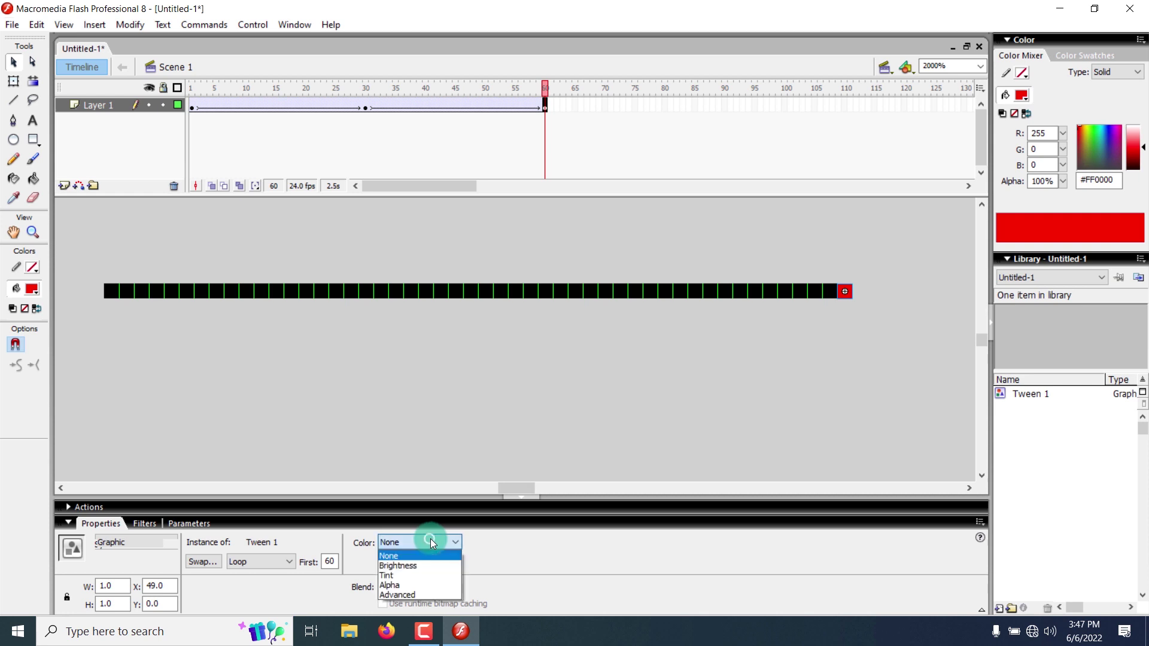
{"action": "left_click", "coordinate": [436, 575]}
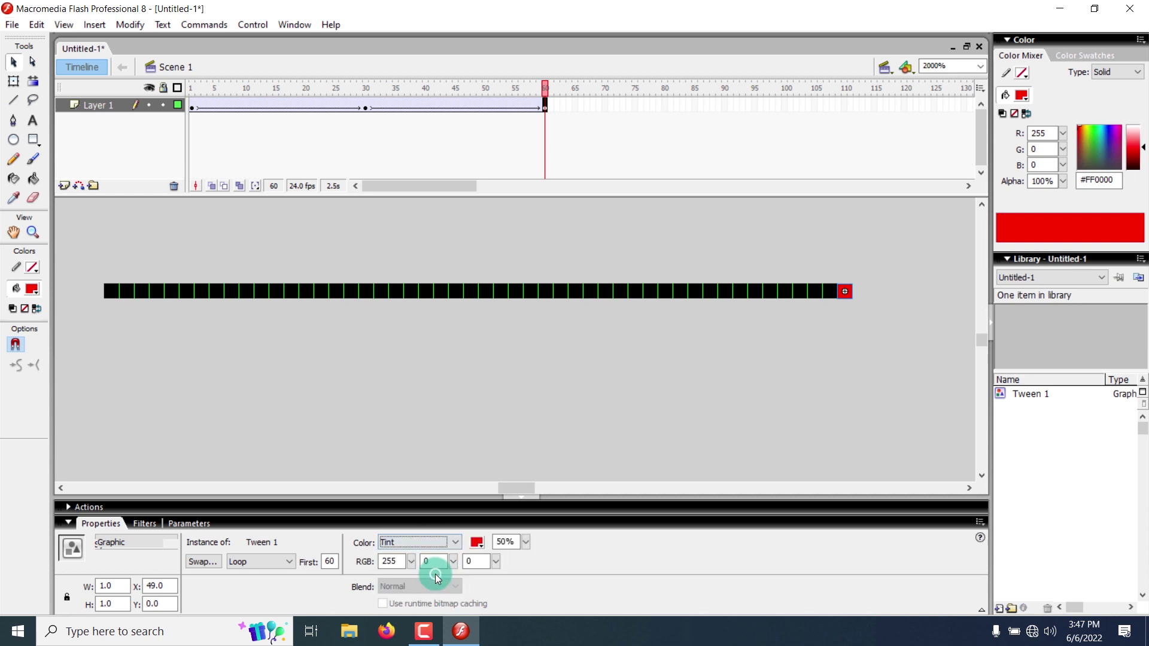
{"action": "left_click", "coordinate": [479, 541]}
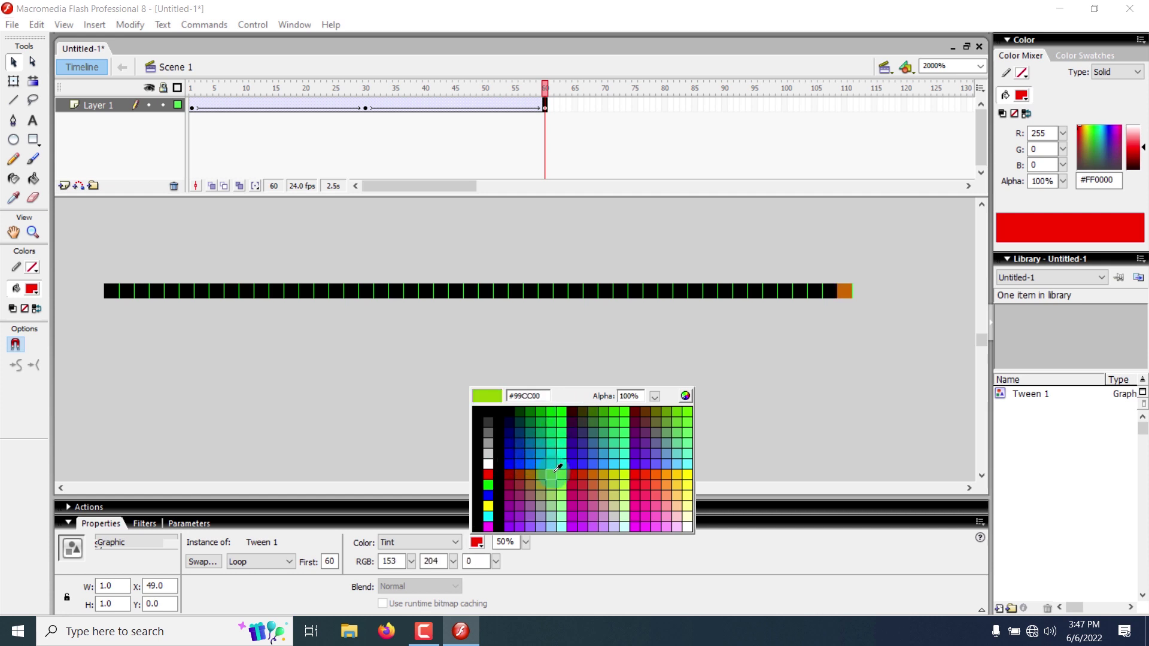
{"action": "left_click", "coordinate": [569, 460]}
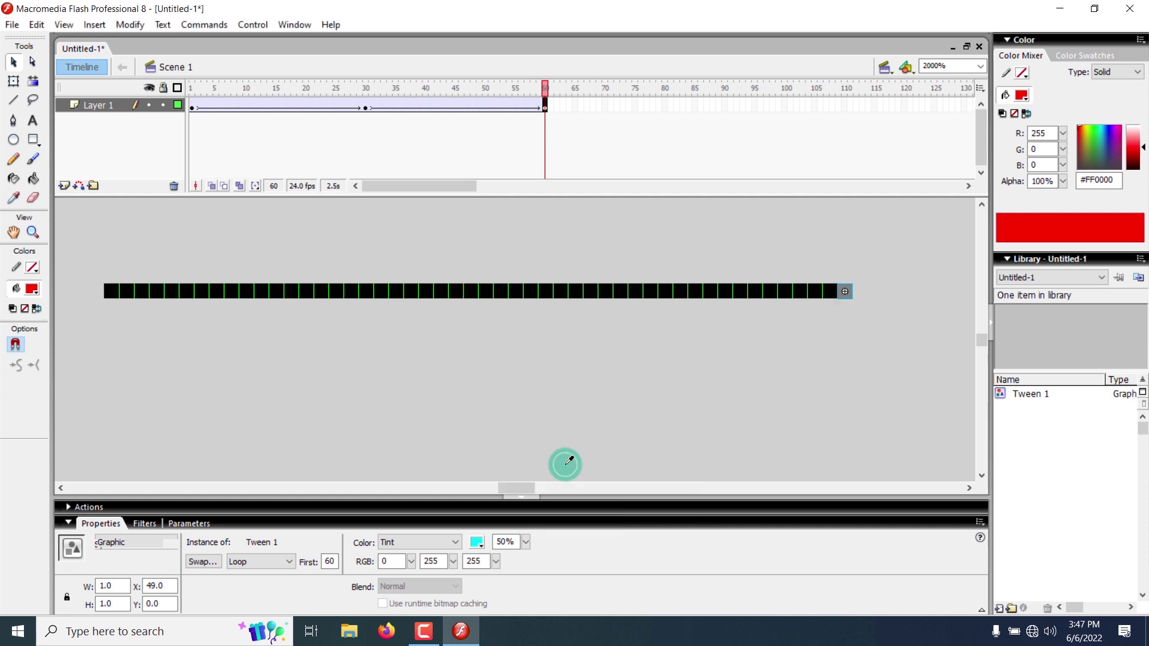
{"action": "left_click_drag", "start_coordinate": [526, 541], "coordinate": [529, 441]}
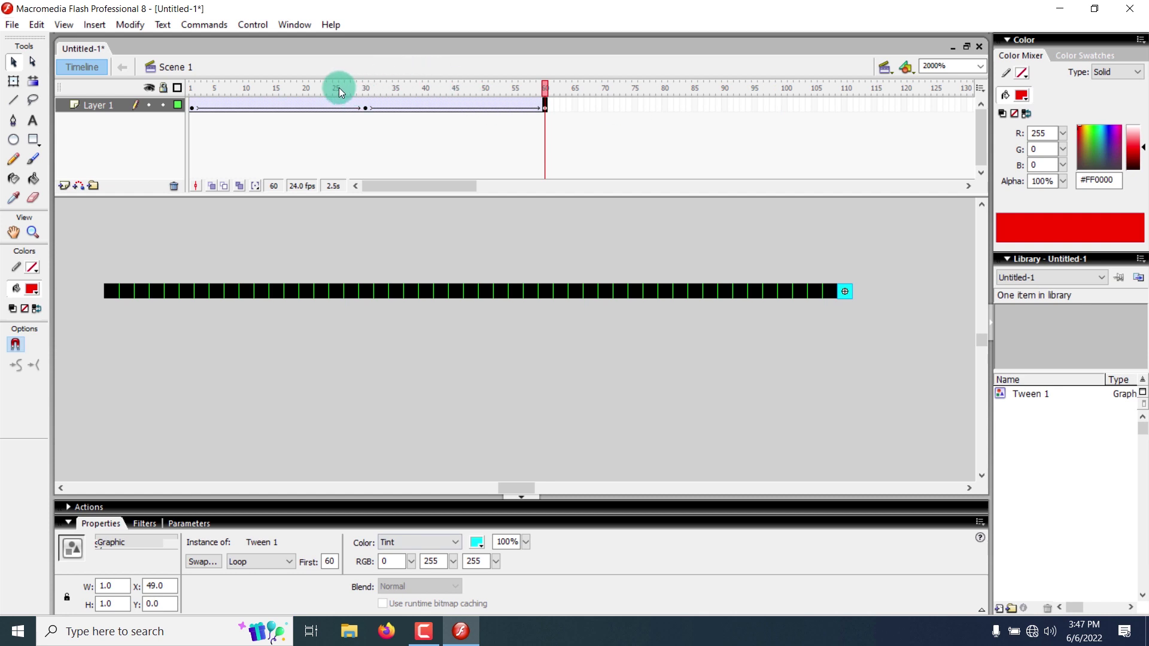
Play the colour tween, scrub between frames 30 and 60, and inspect the square's tint settings on frame 60.
{"action": "key", "text": "Return"}
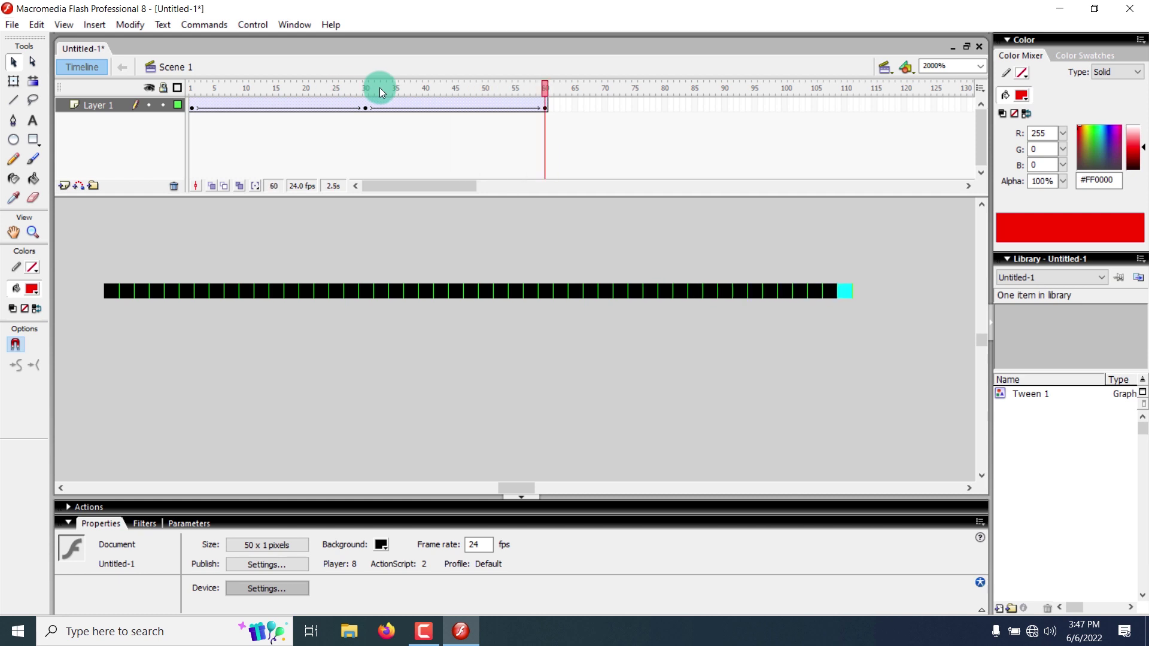
{"action": "left_click_drag", "start_coordinate": [372, 85], "coordinate": [556, 96]}
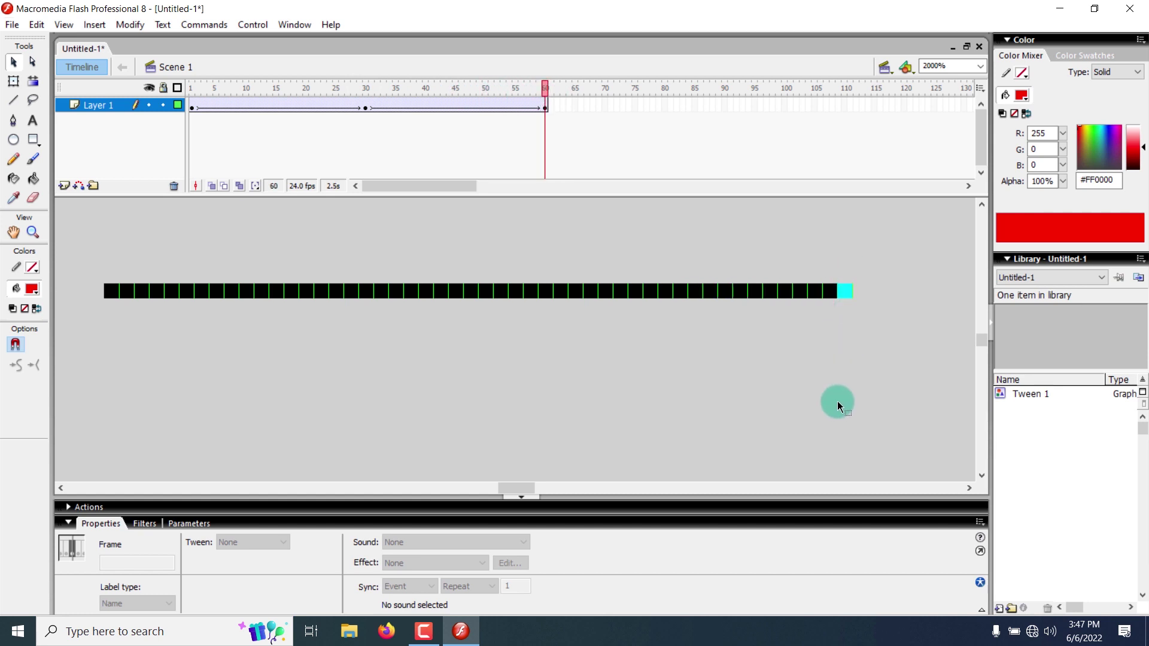
{"action": "left_click", "coordinate": [842, 254]}
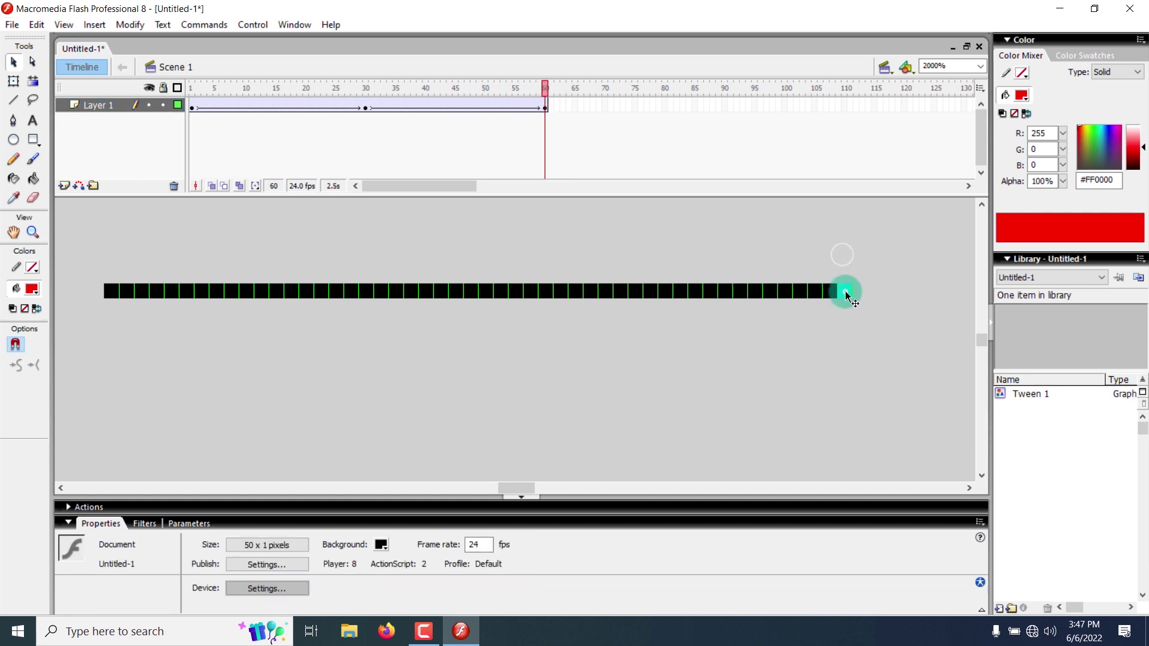
{"action": "left_click", "coordinate": [845, 293]}
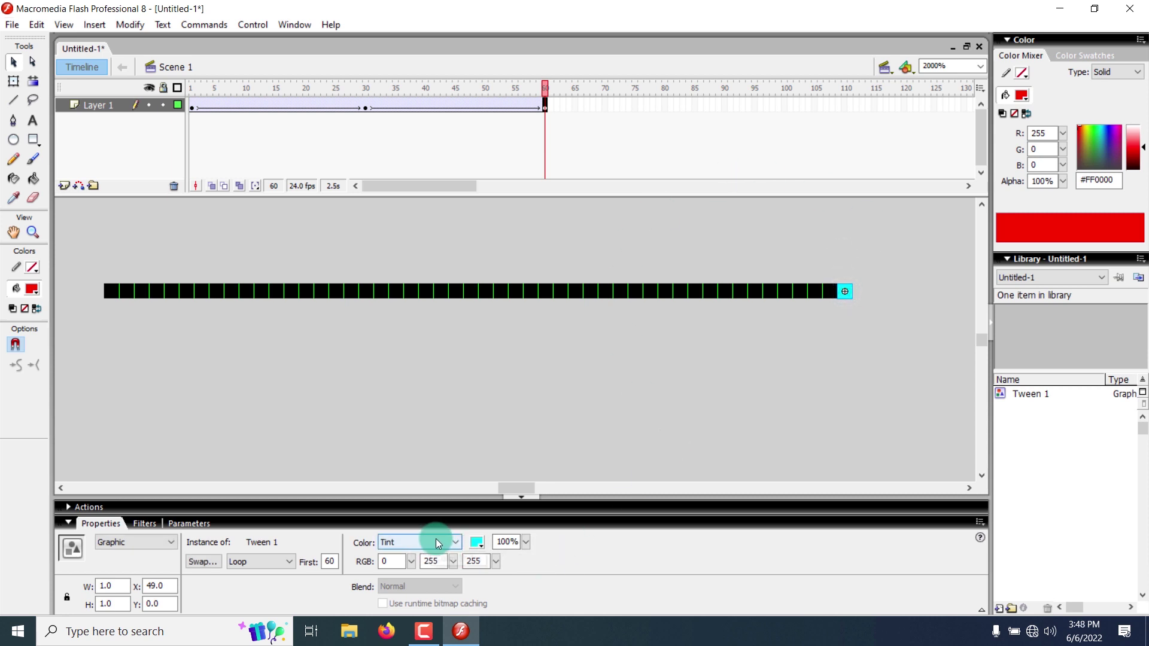
{"action": "left_click_drag", "start_coordinate": [545, 93], "coordinate": [363, 108]}
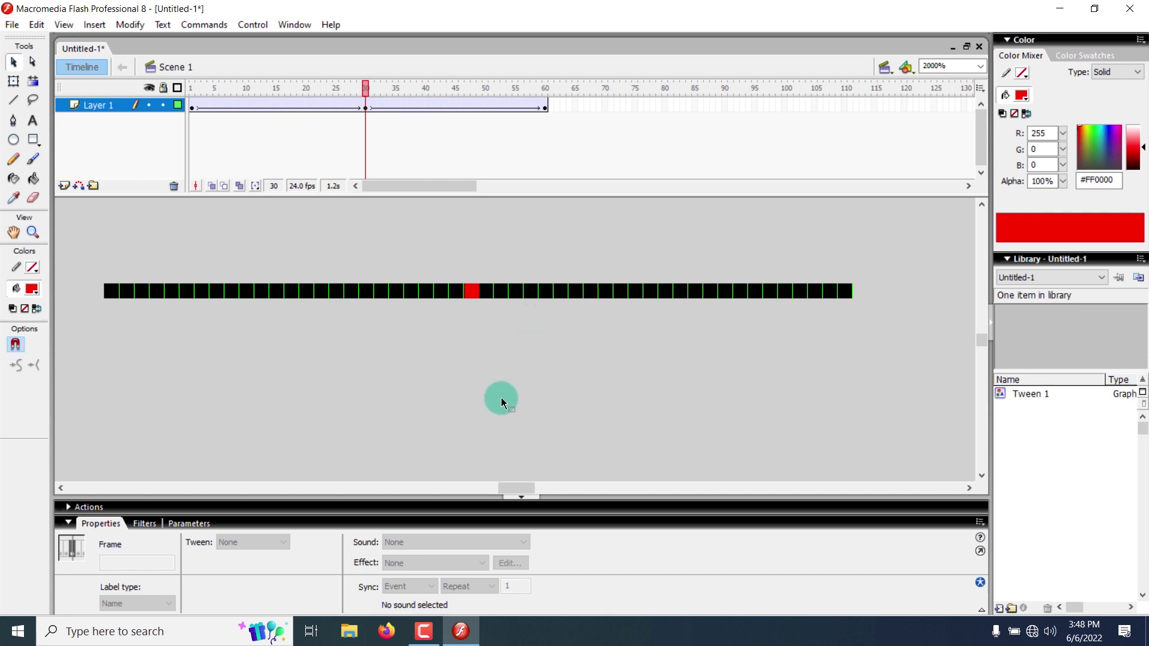
Undo the cyan tint on frame 60 and check the square between frames 30 and 60.
{"action": "key", "text": "End"}
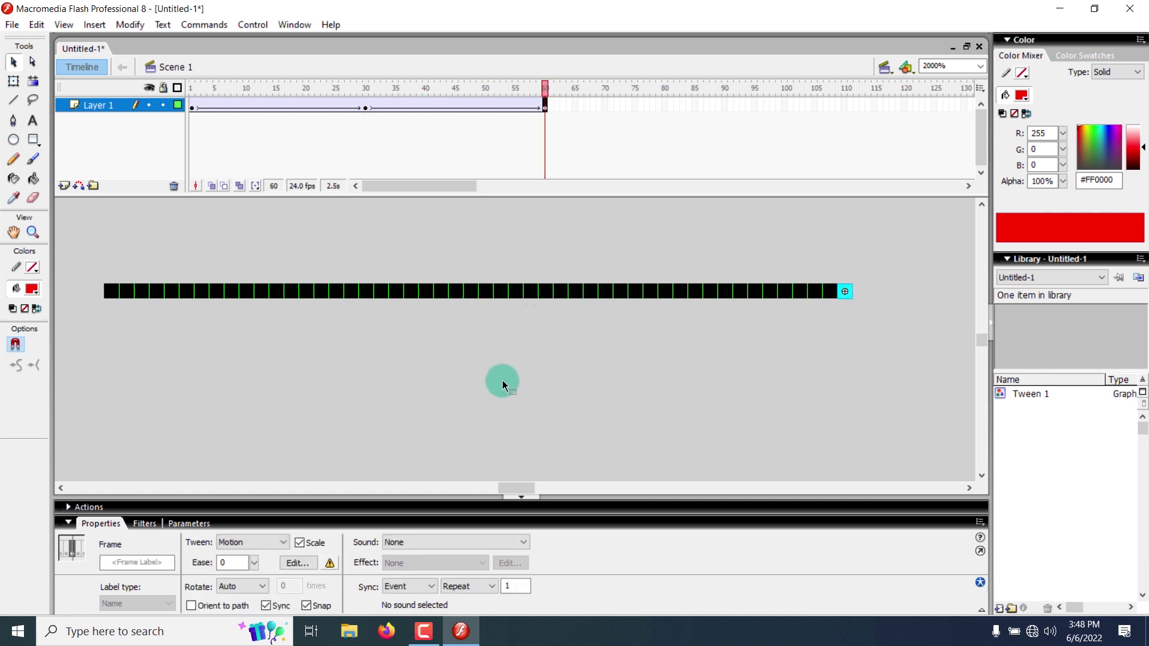
{"action": "left_click", "coordinate": [501, 379]}
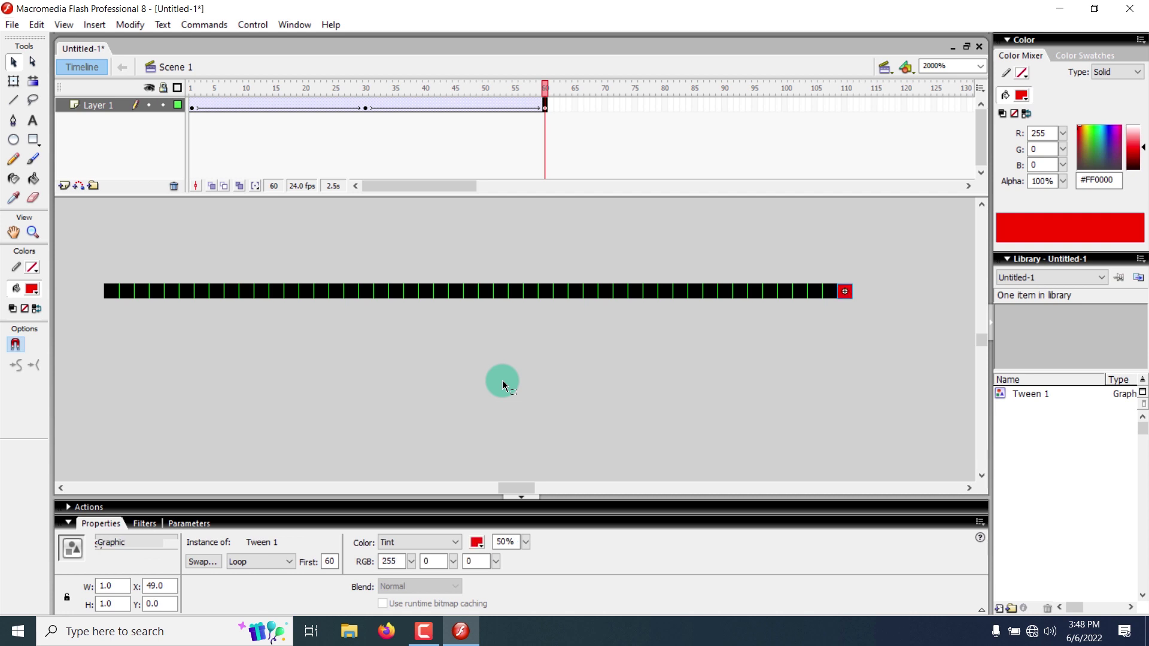
{"action": "left_click", "coordinate": [544, 89]}
{"action": "left_click_drag", "start_coordinate": [385, 89], "coordinate": [367, 89]}
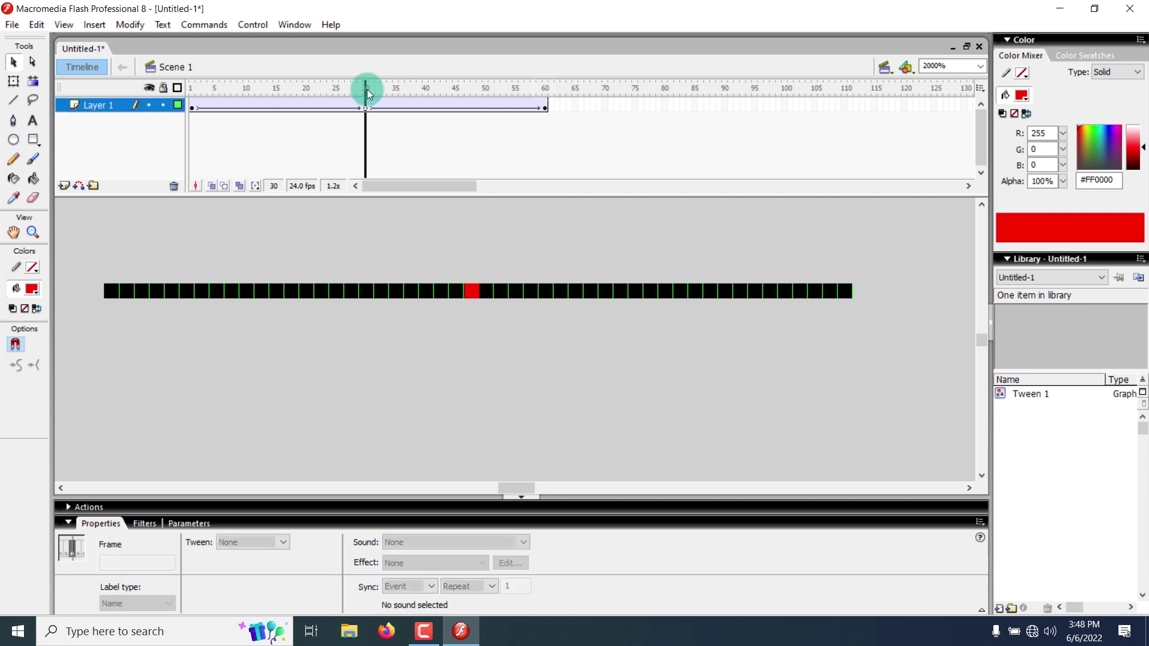
{"action": "left_click", "coordinate": [492, 307]}
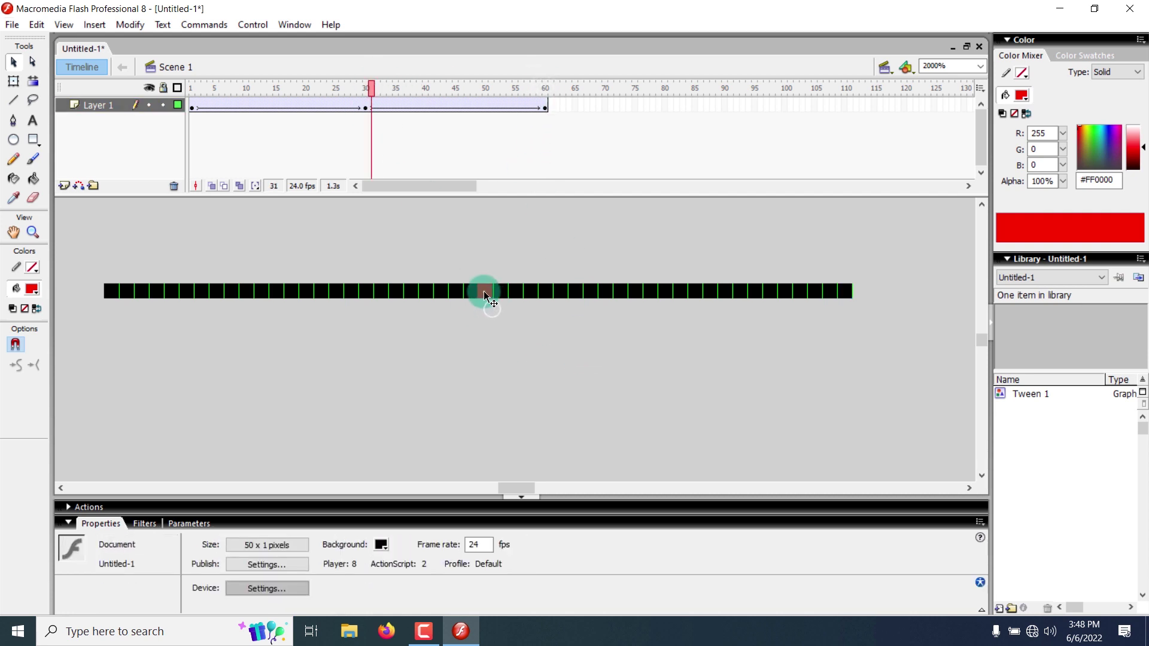
{"action": "left_click", "coordinate": [364, 107]}
{"action": "left_click", "coordinate": [544, 88]}
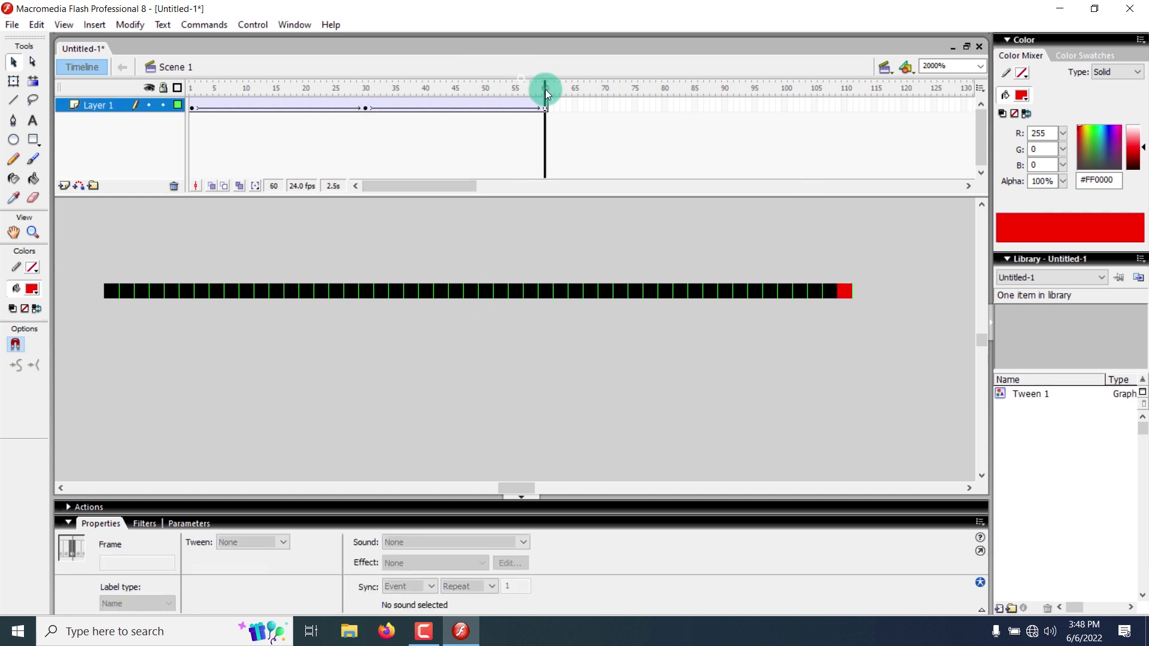
On frame 60, set the square's color effect to Alpha 0% and play the fade from frame 1.
{"action": "left_click", "coordinate": [848, 296]}
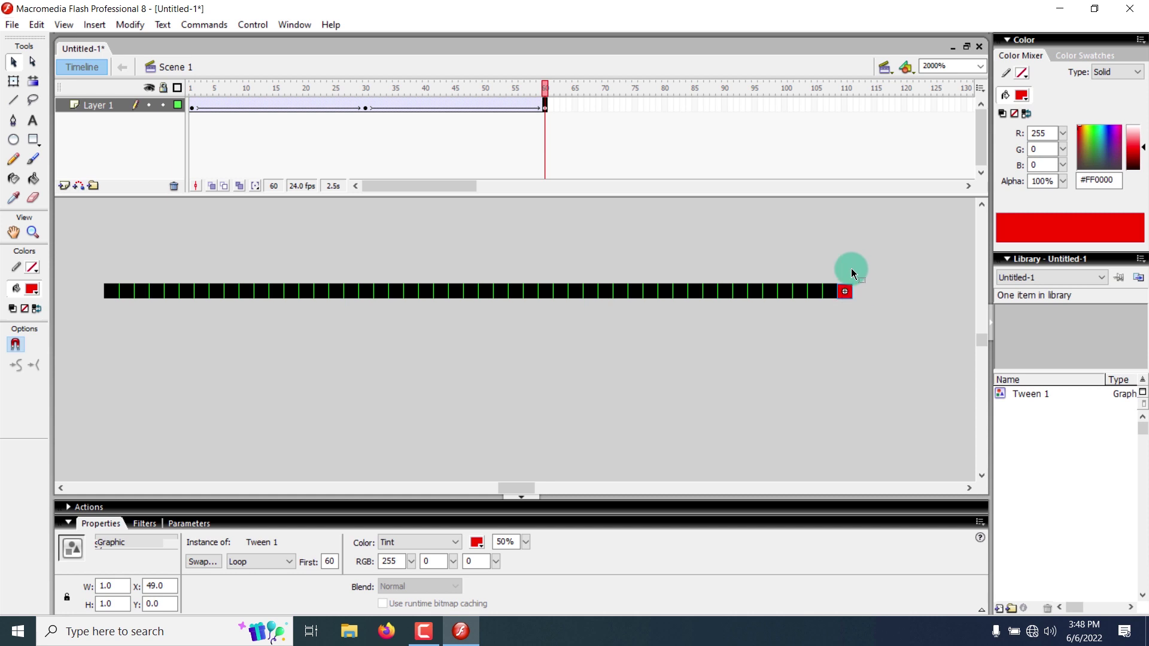
{"action": "left_click", "coordinate": [455, 542]}
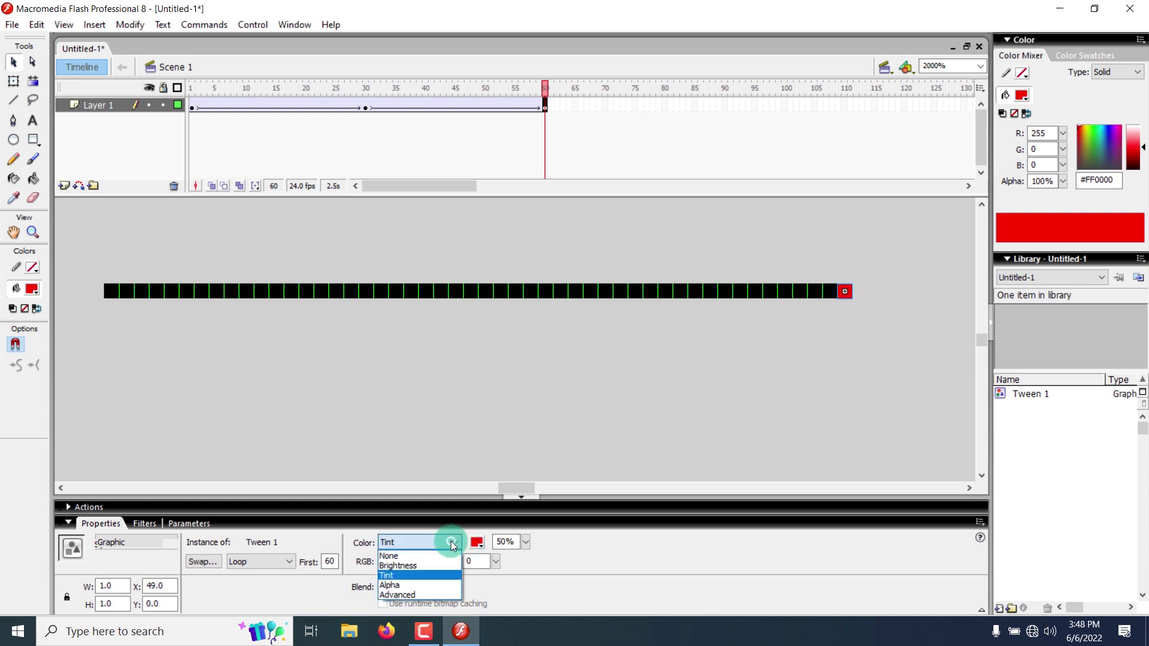
{"action": "left_click", "coordinate": [417, 586]}
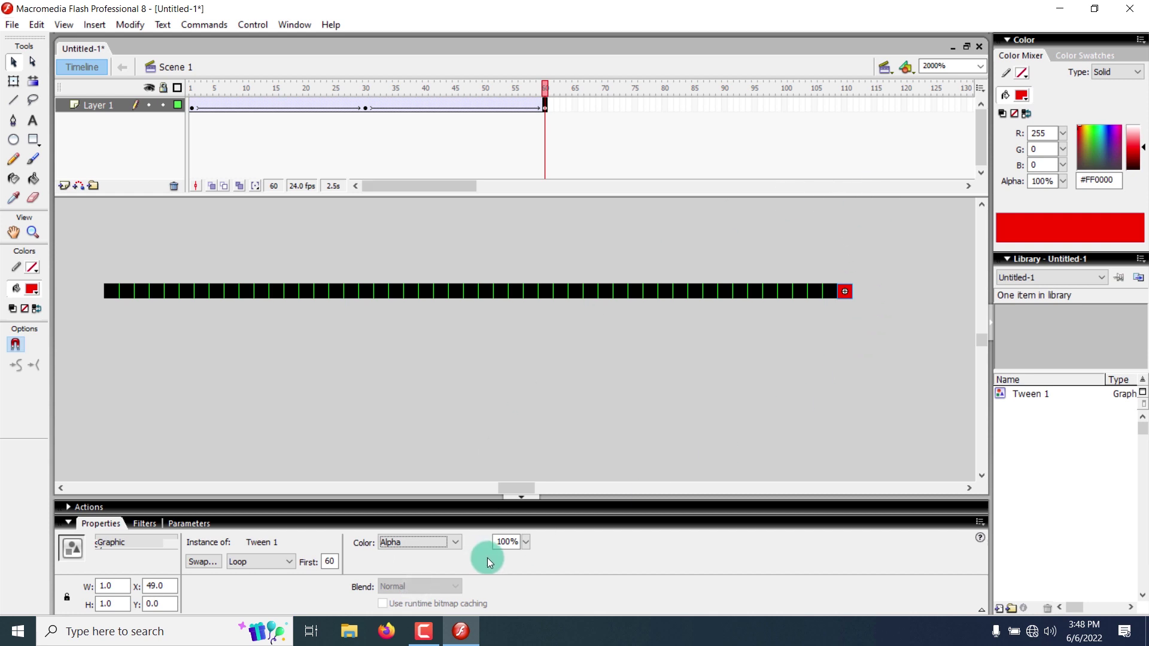
{"action": "left_click_drag", "start_coordinate": [525, 541], "coordinate": [539, 595]}
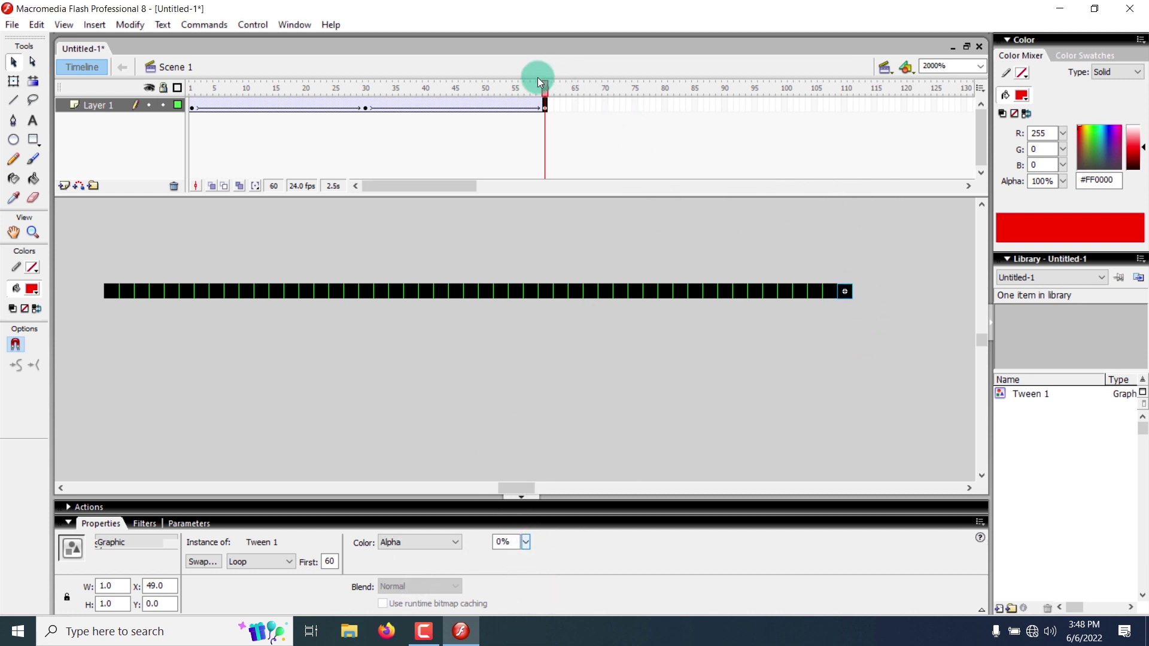
{"action": "left_click_drag", "start_coordinate": [542, 87], "coordinate": [1, 119]}
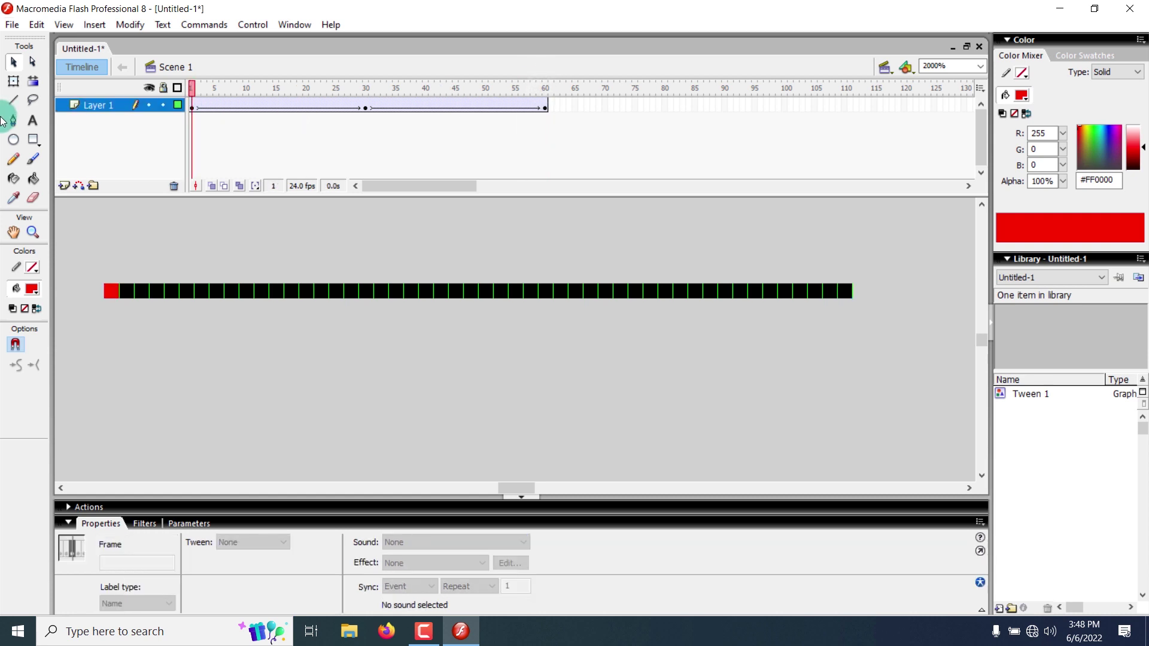
{"action": "key", "text": "Return"}
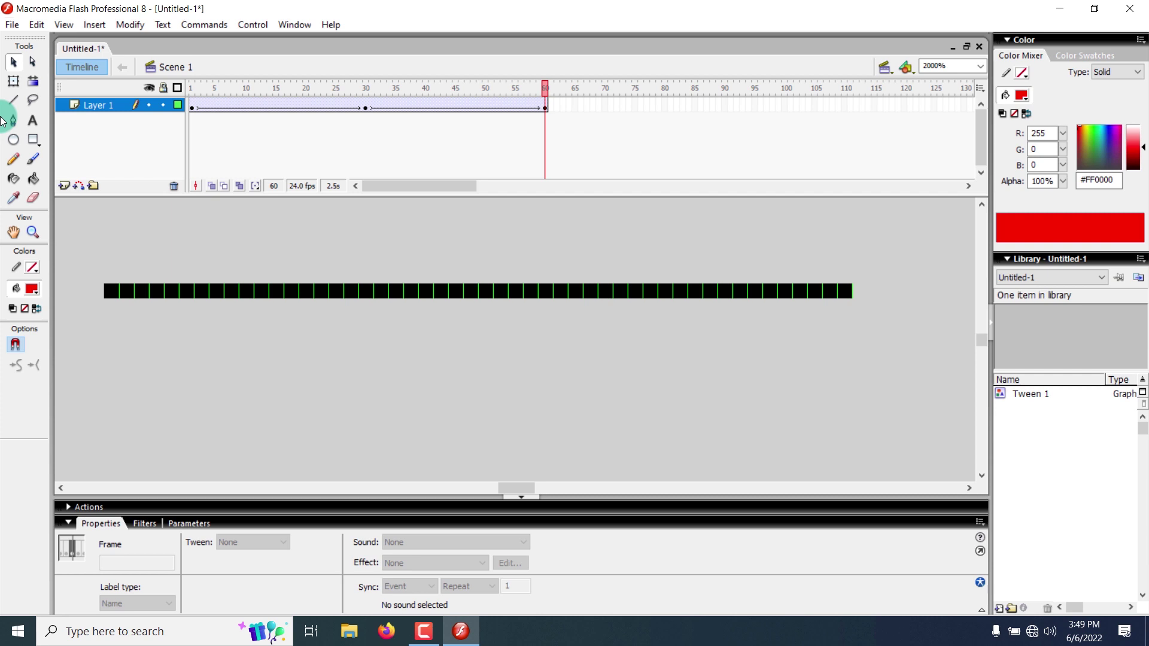
Undo the alpha fade on frame 60 and the edits before it, back to the square on the frame 30 keyframe.
{"action": "key", "text": "ctrl+z"}
{"action": "key", "text": "ctrl+z"}
{"action": "key", "text": "ctrl+z"}
{"action": "key", "text": "ctrl+z"}
{"action": "key", "text": "ctrl+z"}
{"action": "key", "text": "ctrl+z"}
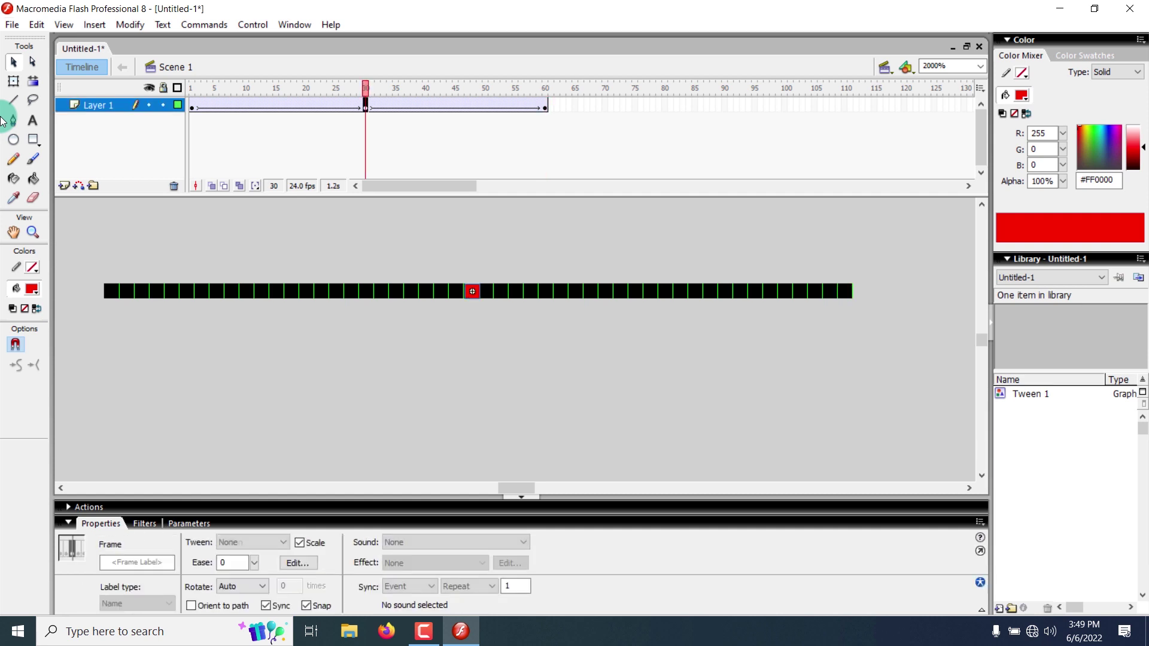
{"action": "key", "text": "ctrl+z"}
{"action": "key", "text": "ctrl+z"}
{"action": "key", "text": "ctrl+z"}
{"action": "key", "text": "ctrl+z"}
{"action": "key", "text": "ctrl+z"}
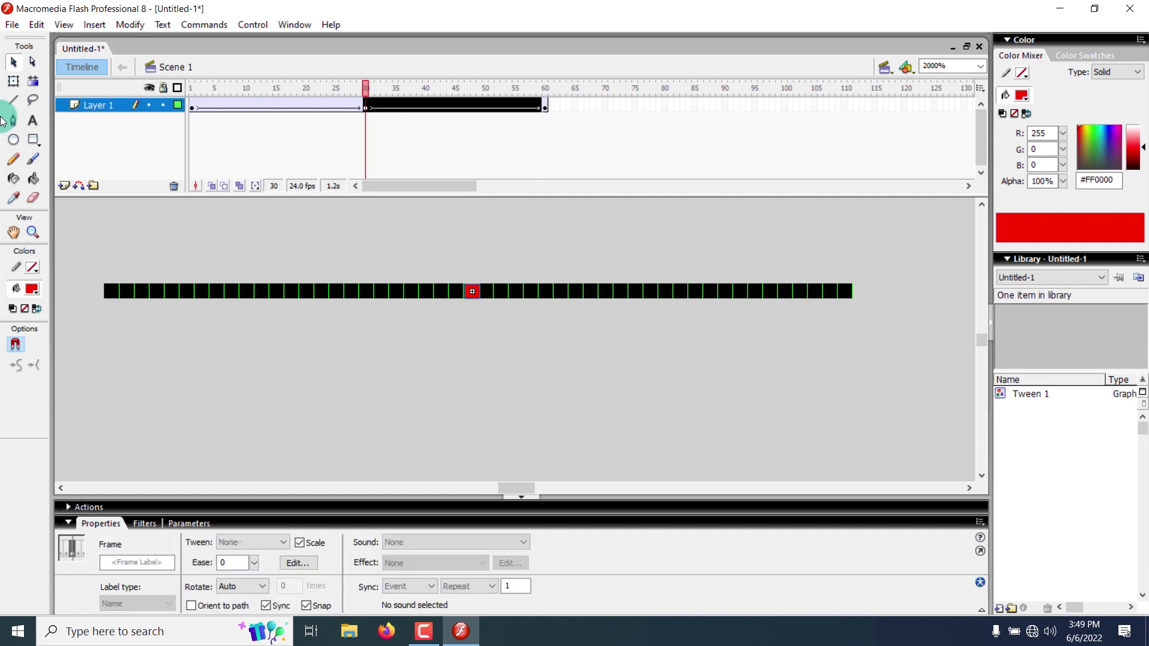
Undo the frame 30 keyframe edits back to the single tween from frame 1 to 60, and scrub back through it.
{"action": "key", "text": "ctrl+z"}
{"action": "key", "text": "ctrl+z"}
{"action": "key", "text": "ctrl+z"}
{"action": "key", "text": "ctrl+z"}
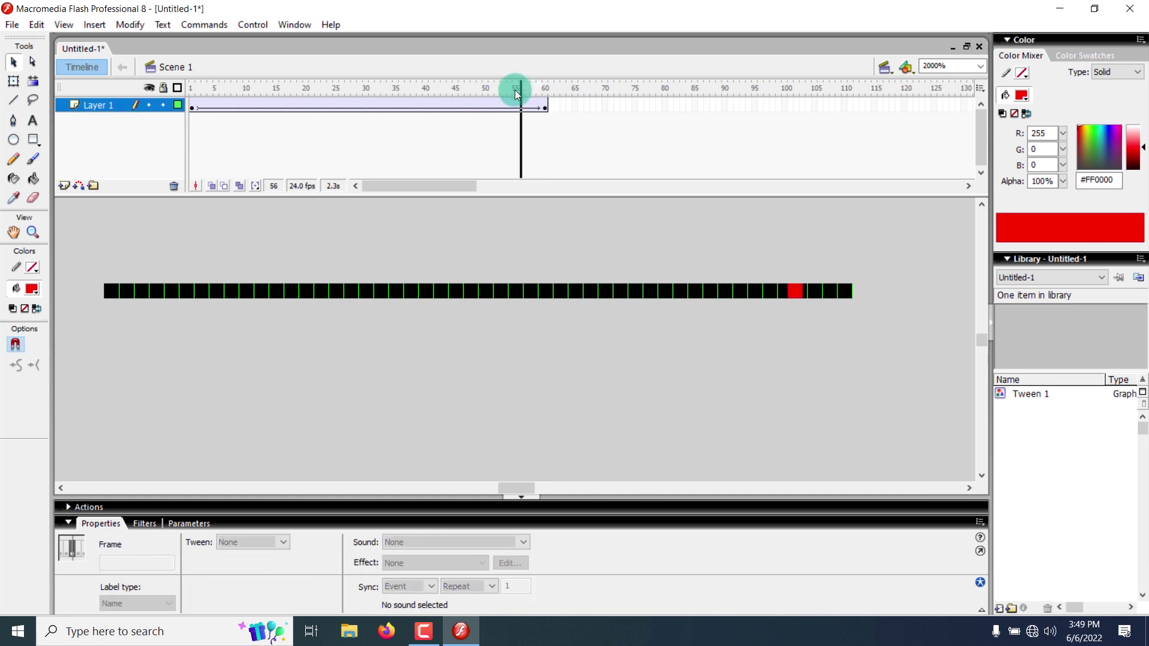
{"action": "left_click_drag", "start_coordinate": [515, 90], "coordinate": [221, 88]}
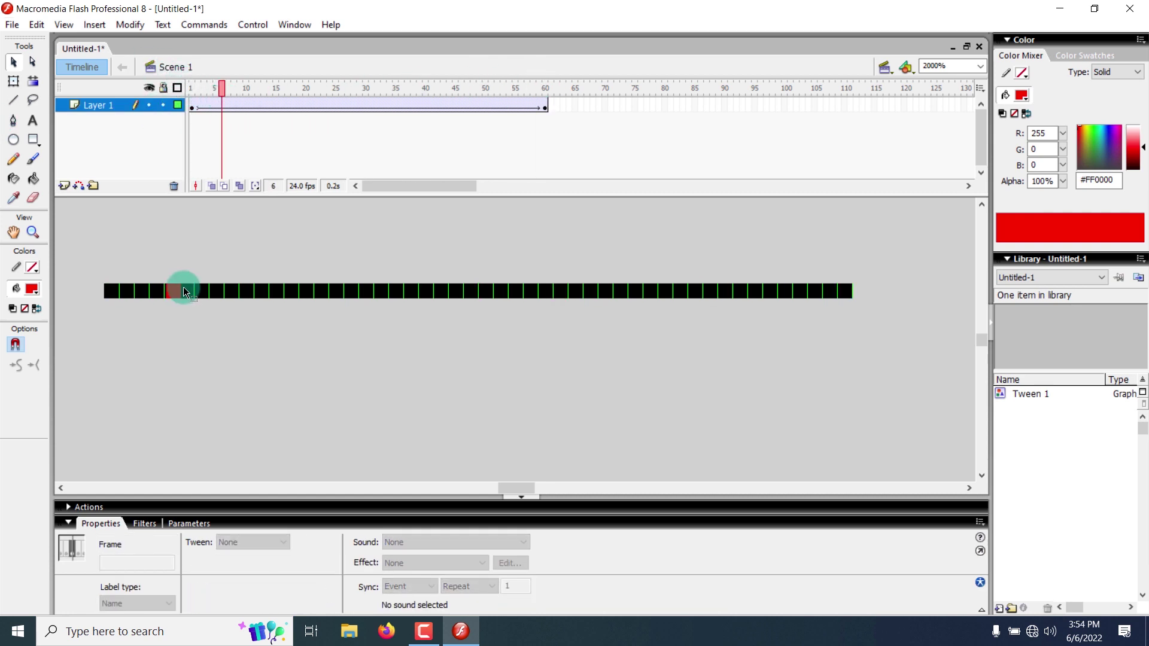
Open the red square's symbol for editing from frame 1 and deselect its shape.
{"action": "left_click", "coordinate": [178, 288]}
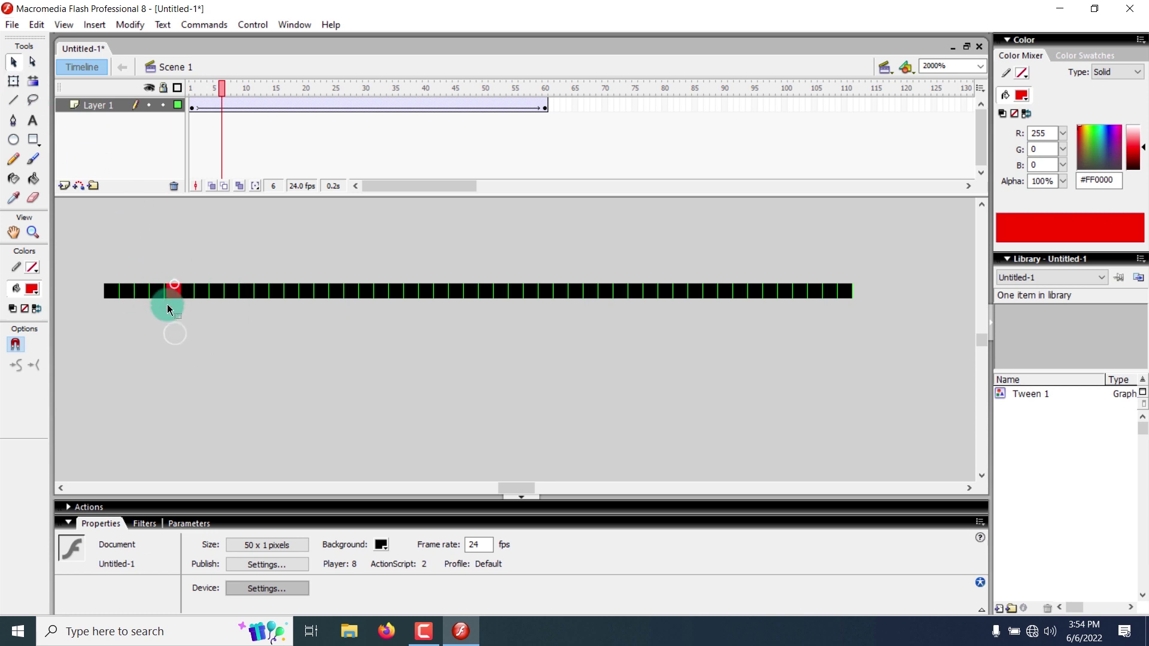
{"action": "left_click", "coordinate": [194, 106]}
{"action": "left_click", "coordinate": [139, 267]}
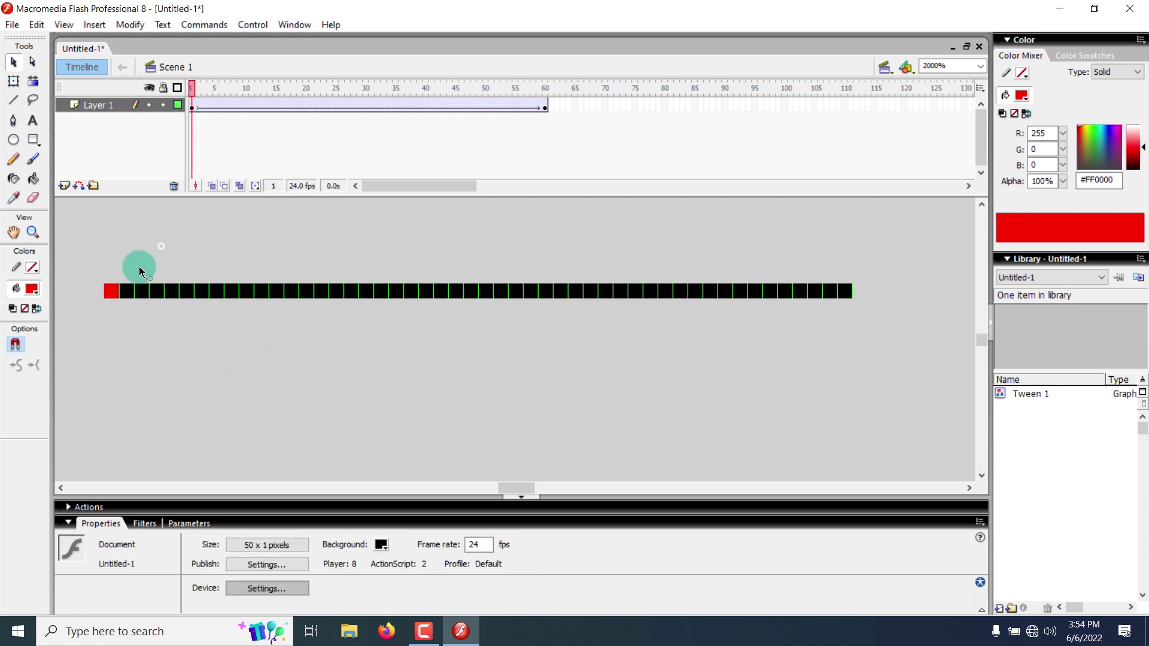
{"action": "left_click", "coordinate": [113, 292]}
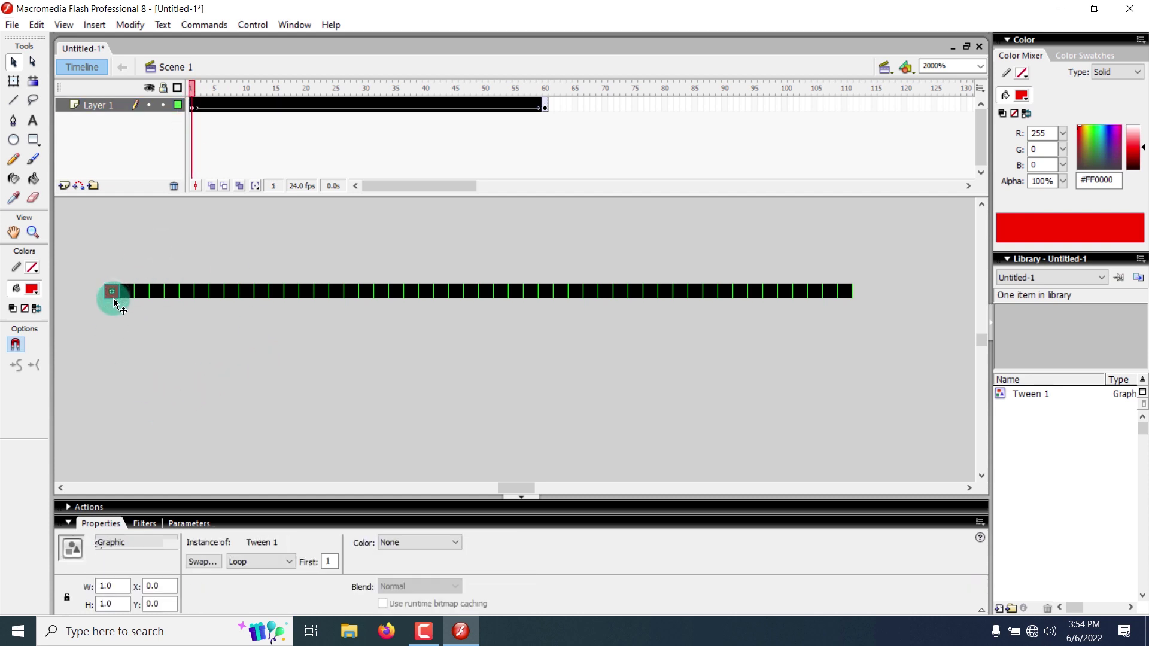
{"action": "left_click", "coordinate": [113, 295]}
{"action": "double_click", "coordinate": [113, 295]}
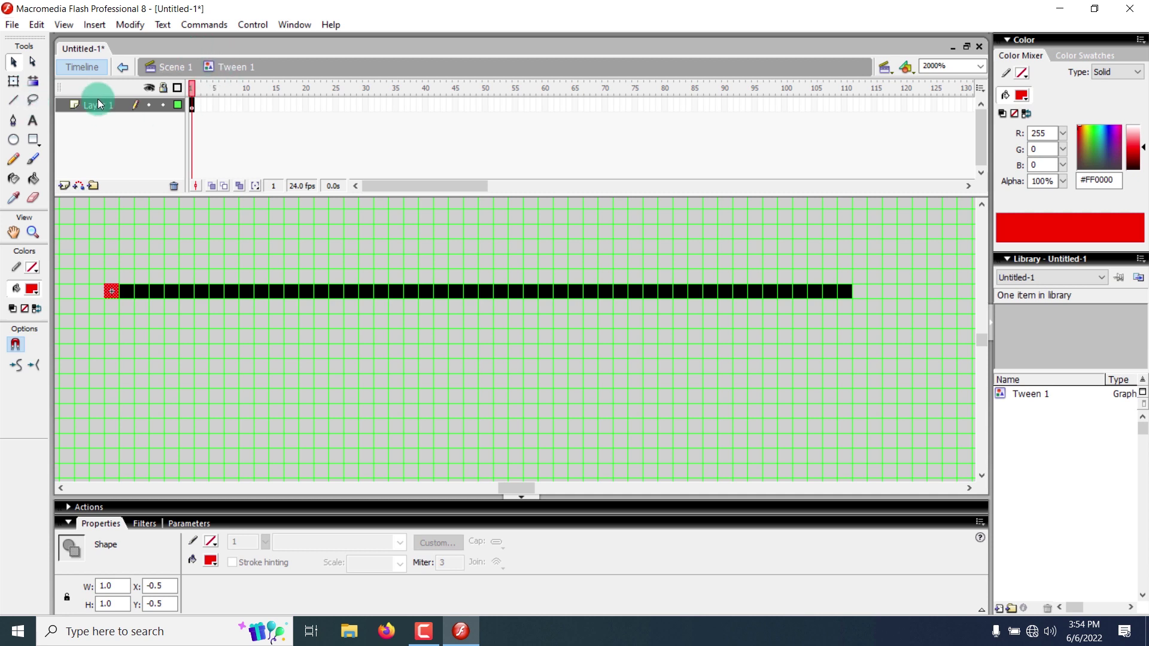
{"action": "left_click", "coordinate": [33, 139]}
{"action": "left_click", "coordinate": [14, 62]}
{"action": "left_click", "coordinate": [258, 248]}
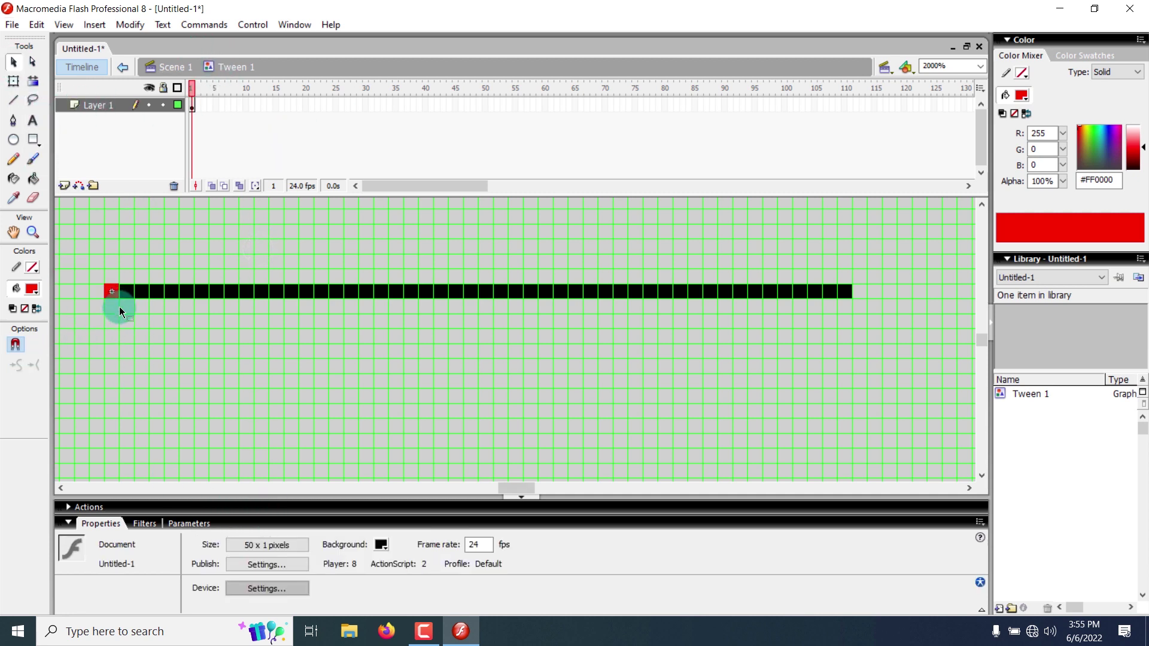
With the Rectangle tool, set the fill to #FF0000 at 60% alpha and draw a 1 px square directly left of the red one.
{"action": "left_click", "coordinate": [33, 140]}
{"action": "left_click", "coordinate": [213, 566]}
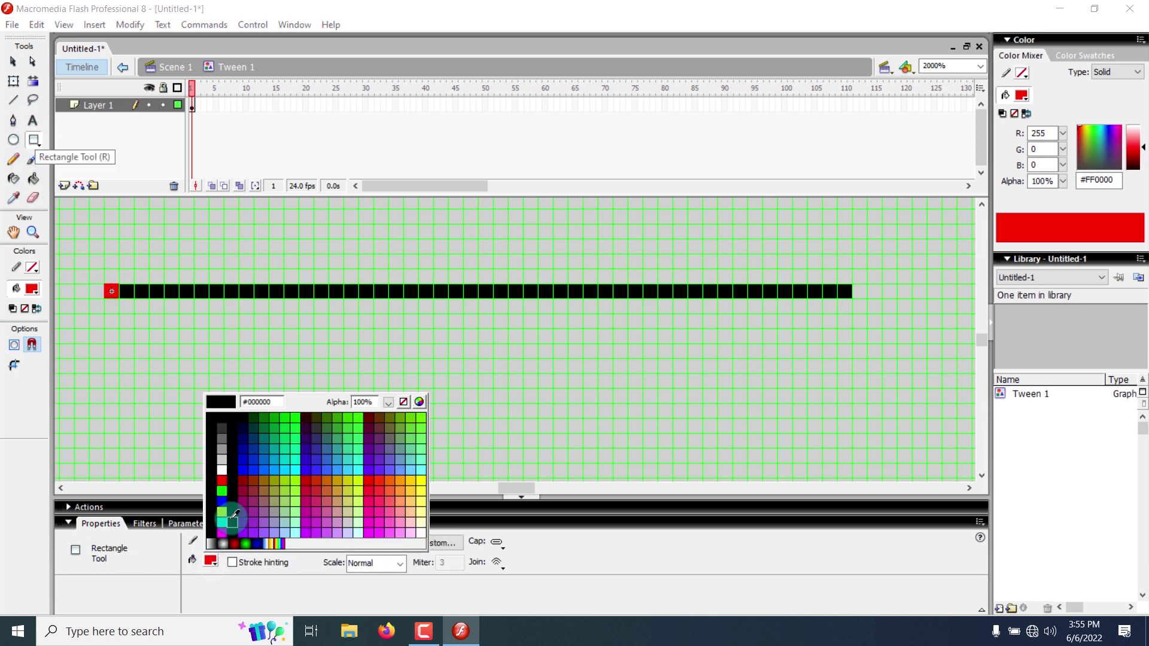
{"action": "left_click", "coordinate": [212, 562]}
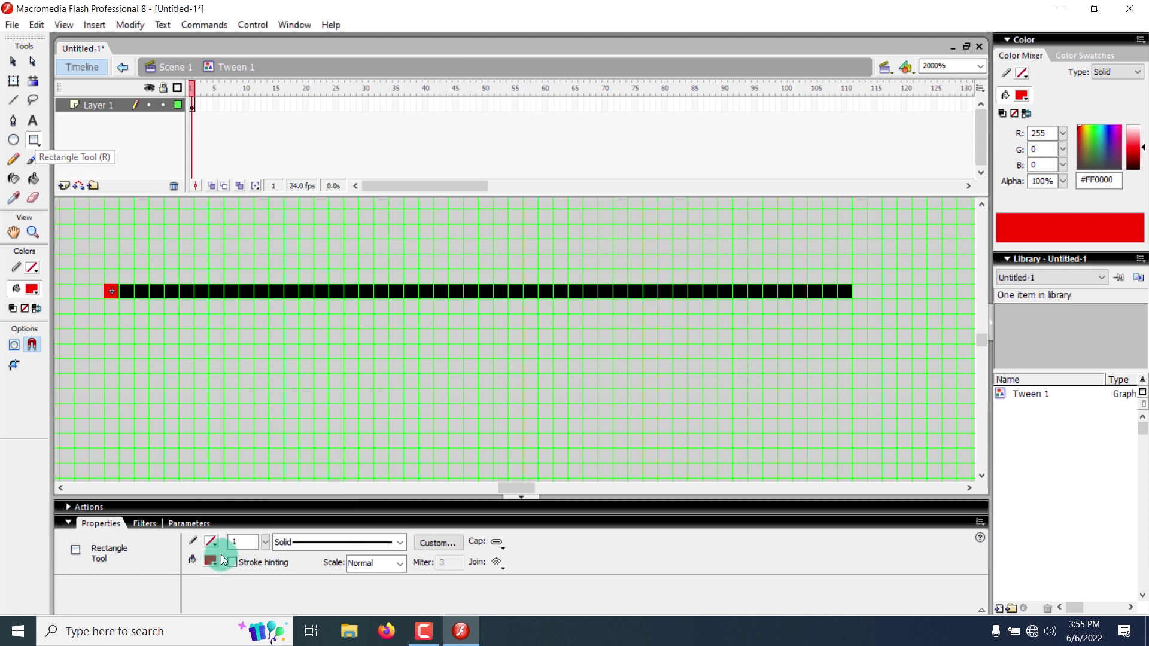
{"action": "left_click", "coordinate": [208, 565]}
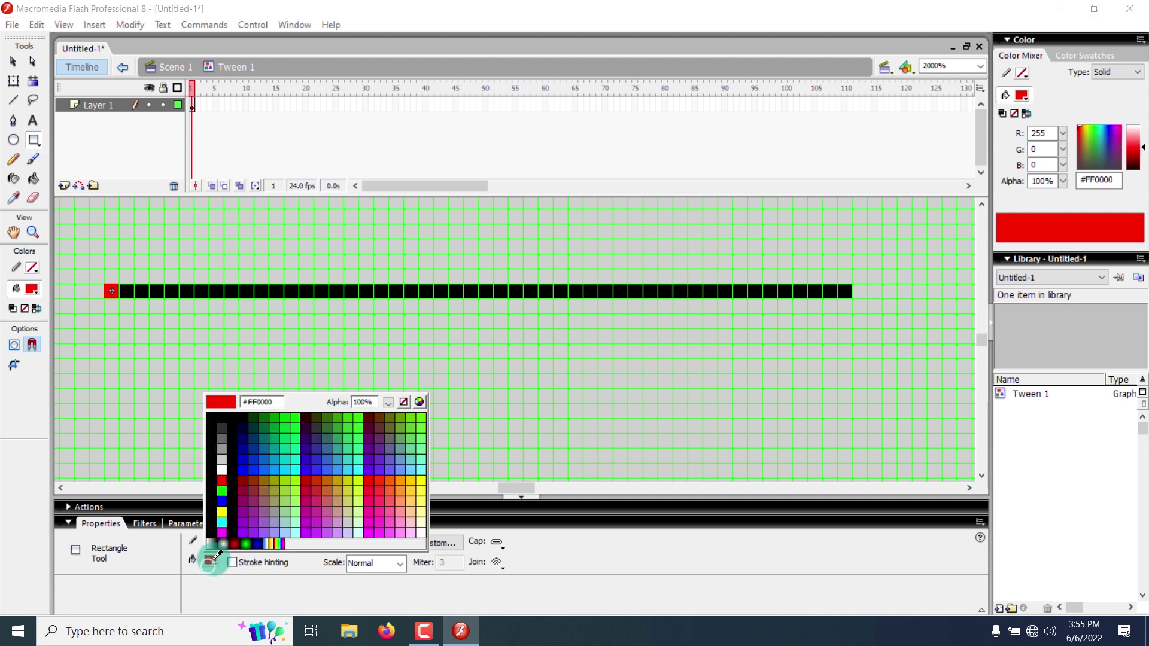
{"action": "left_click", "coordinate": [410, 411]}
{"action": "left_click", "coordinate": [214, 560]}
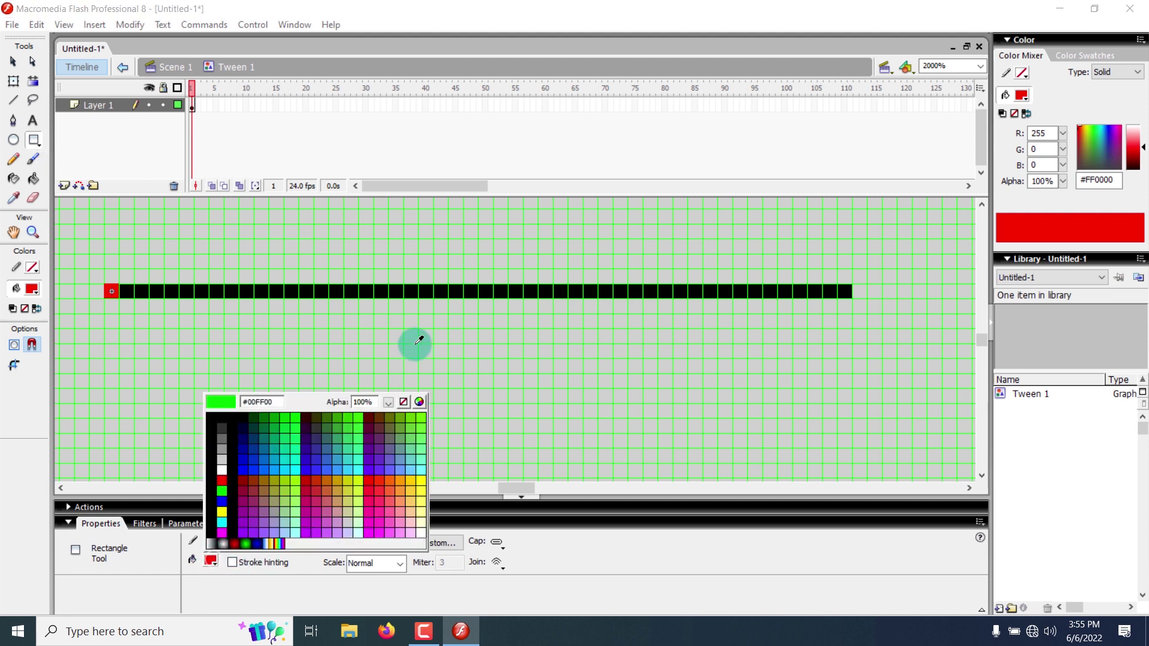
{"action": "left_click", "coordinate": [366, 402]}
{"action": "left_click_drag", "start_coordinate": [368, 404], "coordinate": [350, 402]}
{"action": "type", "text": "60"}
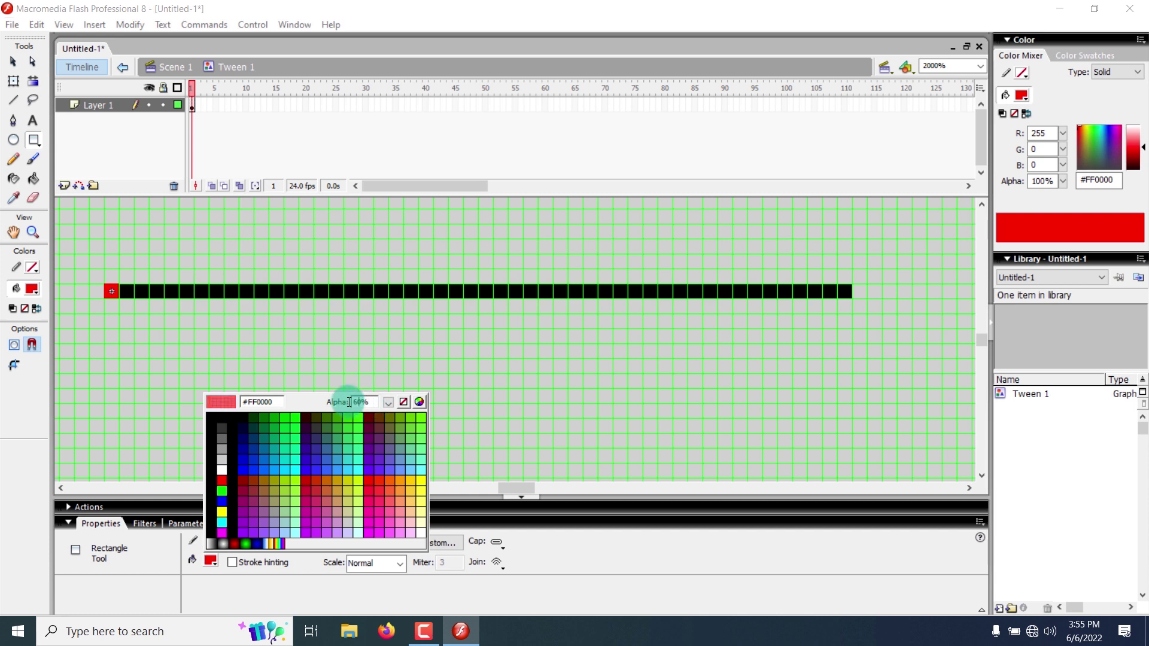
{"action": "key", "text": "Return"}
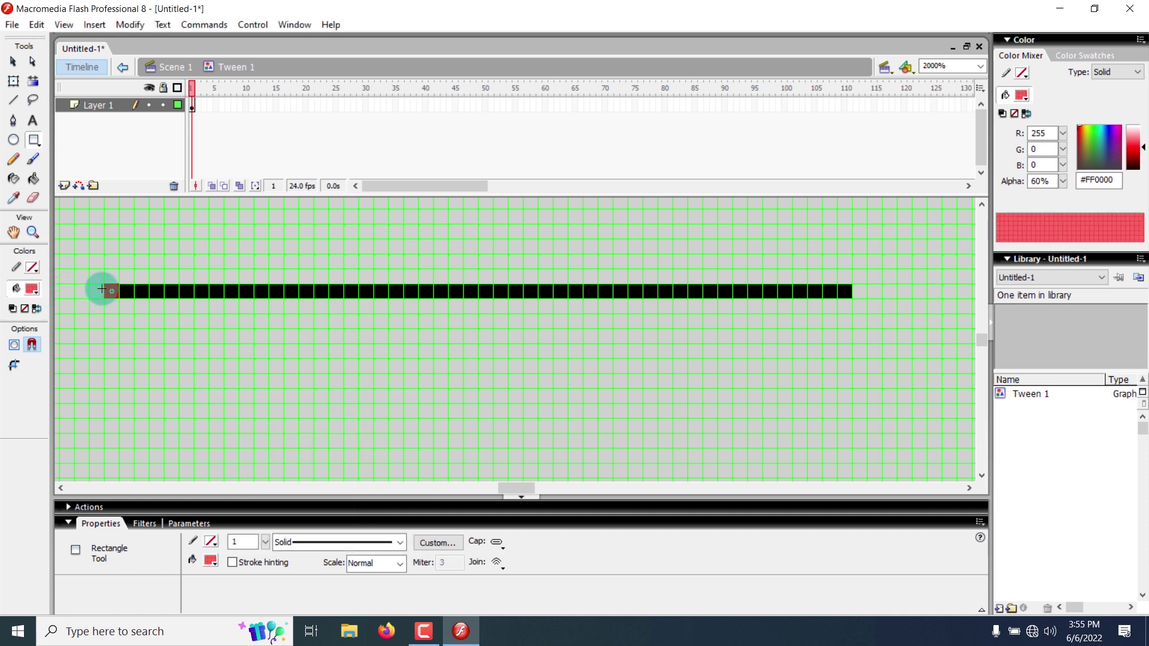
{"action": "left_click_drag", "start_coordinate": [101, 282], "coordinate": [89, 288]}
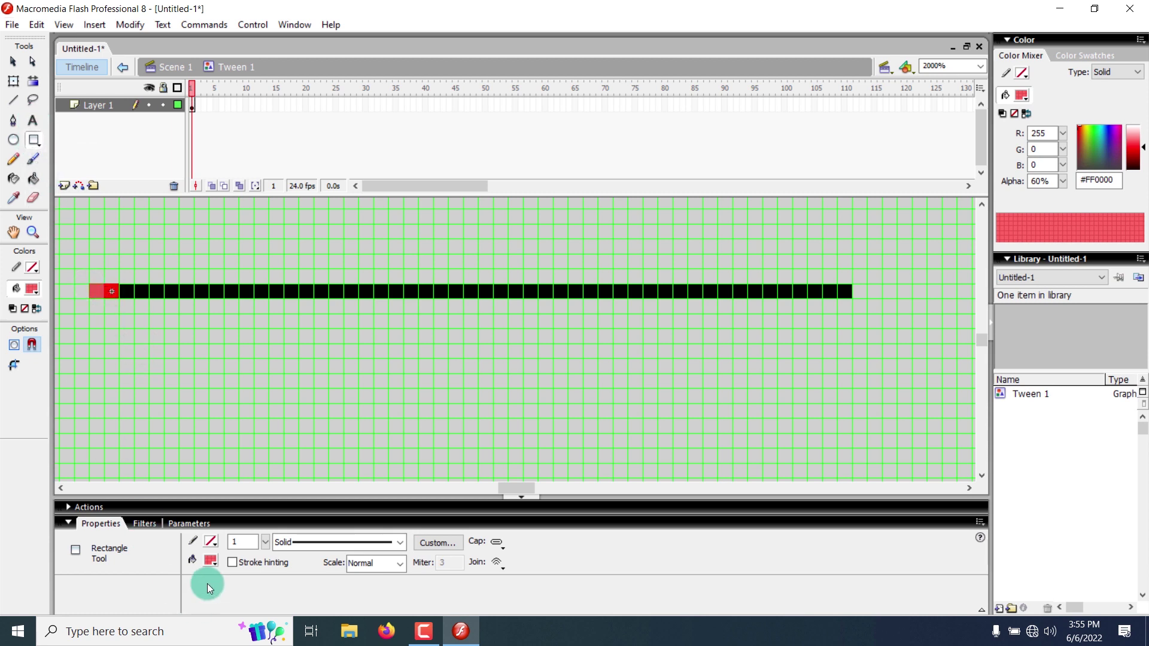
{"action": "left_click", "coordinate": [210, 560]}
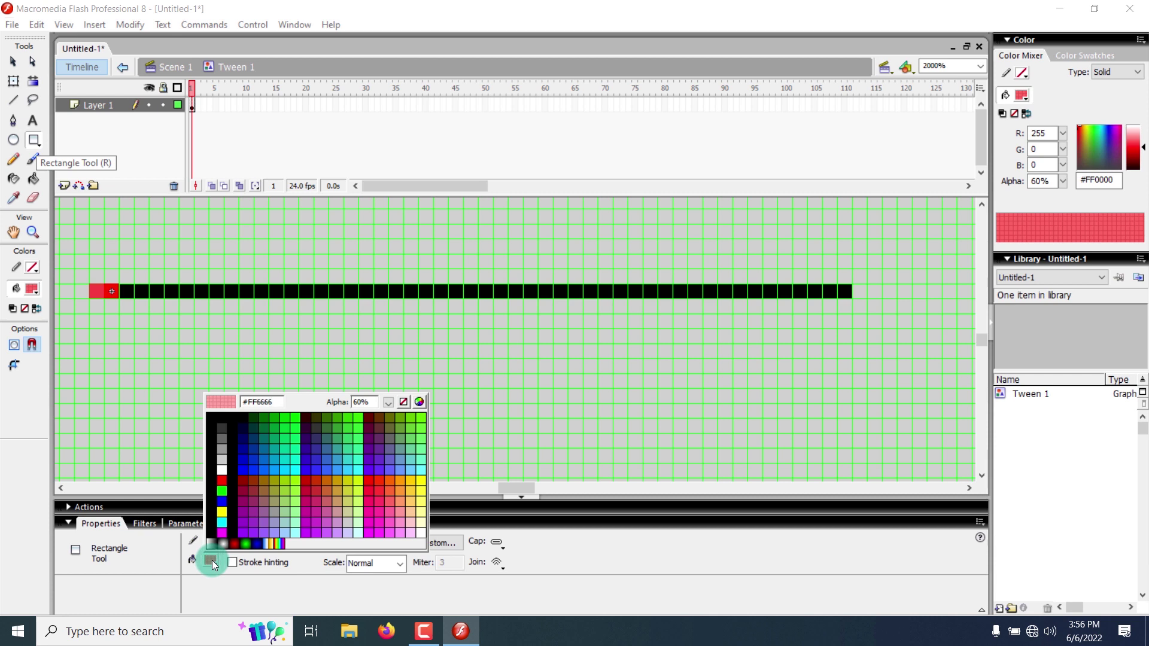
{"action": "key", "text": "Escape"}
{"action": "key", "text": "v"}
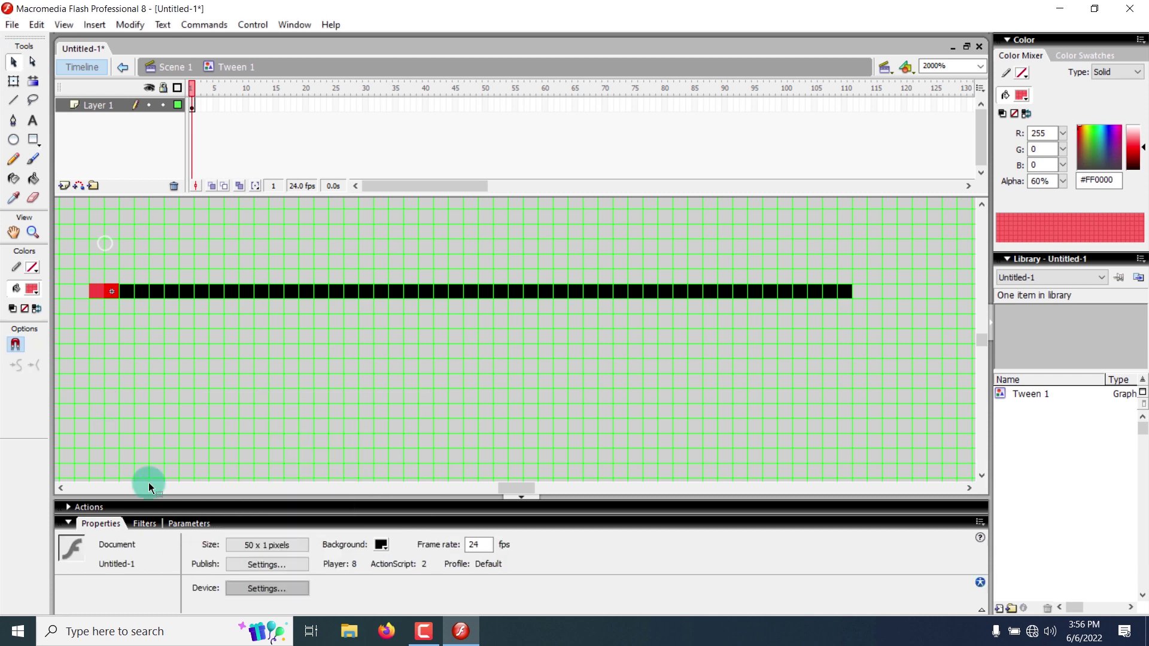
Set the fill alpha to 40% and draw another 1 px square directly left of the 60% one.
{"action": "left_click", "coordinate": [32, 289]}
{"action": "left_click", "coordinate": [156, 311]}
{"action": "left_click", "coordinate": [159, 312]}
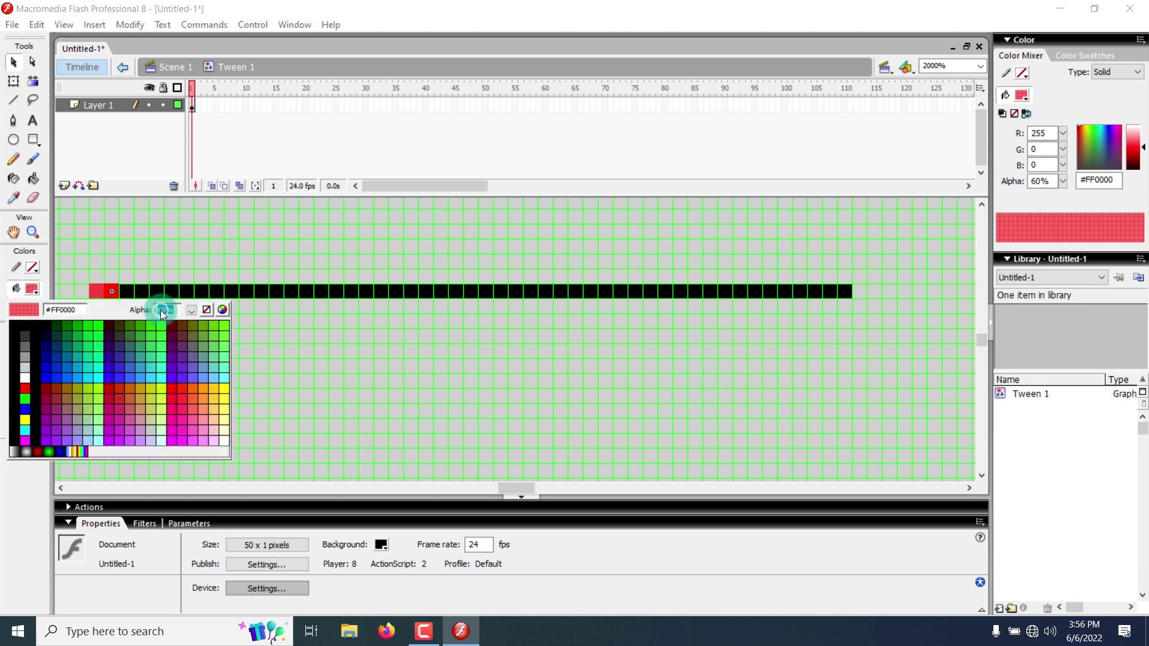
{"action": "type", "text": "40"}
{"action": "key", "text": "Return"}
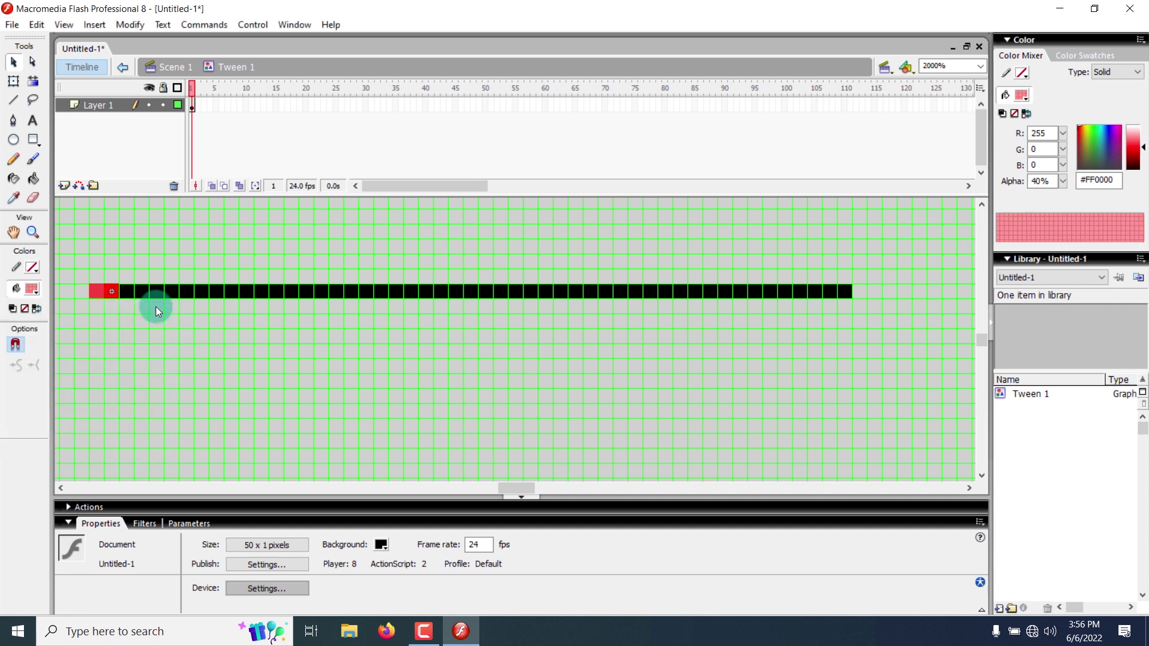
{"action": "left_click", "coordinate": [33, 144]}
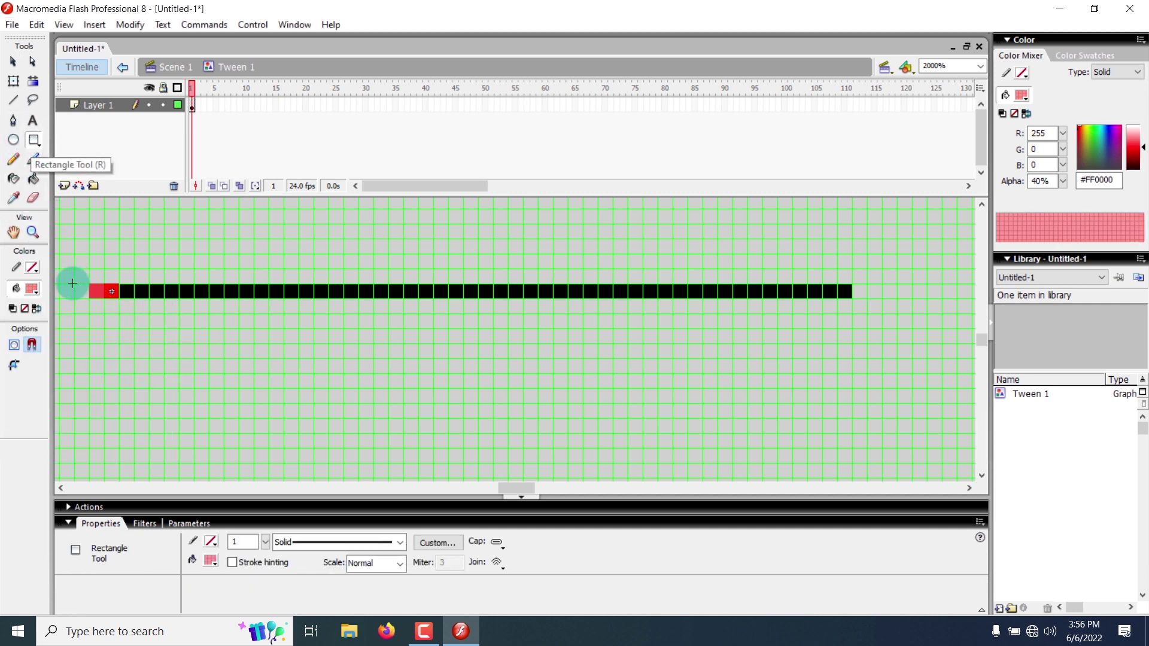
{"action": "left_click_drag", "start_coordinate": [73, 283], "coordinate": [104, 297]}
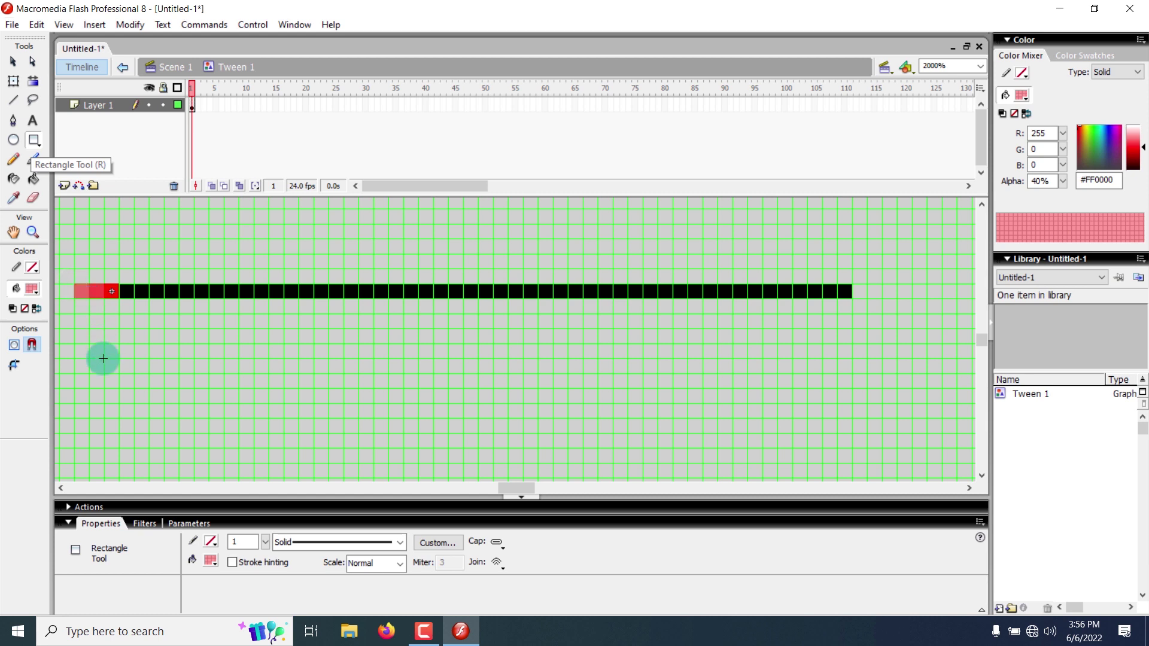
Return to Scene 1 and scrub the fading trail from frame 1 to frame 60.
{"action": "left_click", "coordinate": [127, 67]}
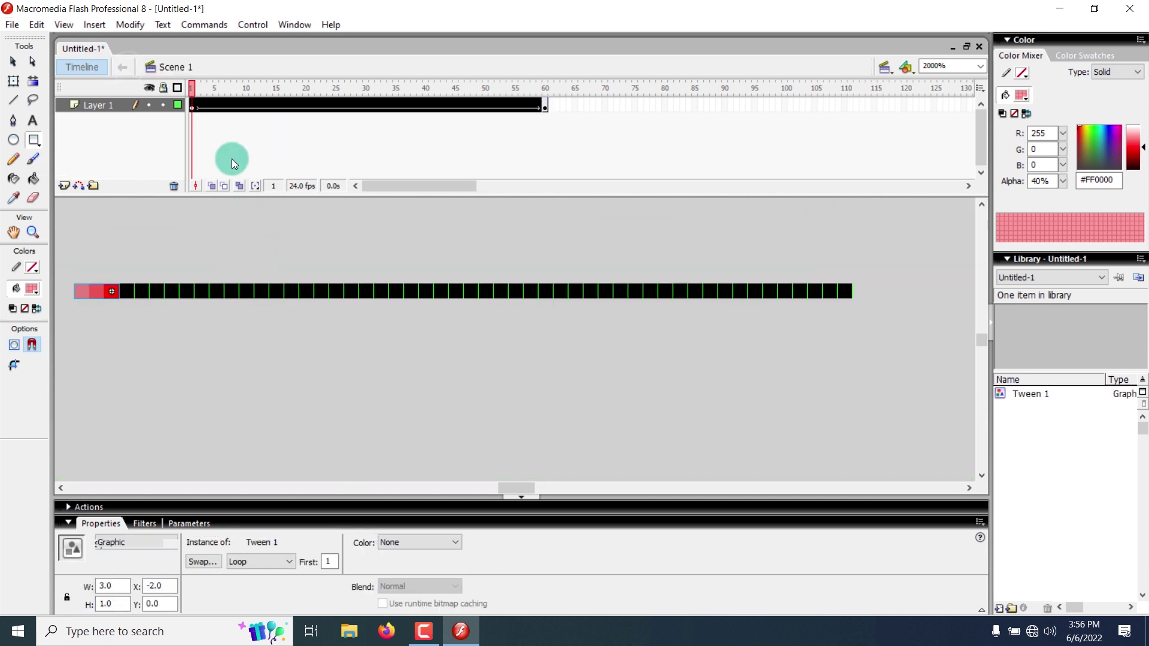
{"action": "left_click_drag", "start_coordinate": [188, 78], "coordinate": [675, 81]}
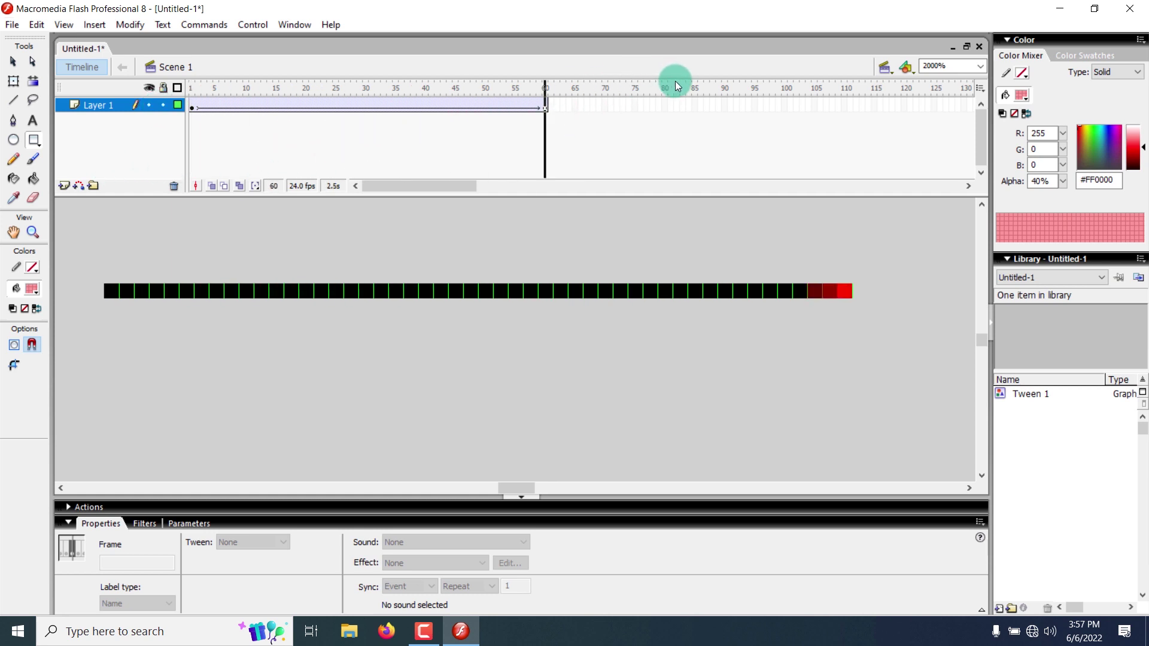
On frame 60, move the three-pixel trail completely past the right end of the strip, to X 50.
{"action": "left_click", "coordinate": [12, 61]}
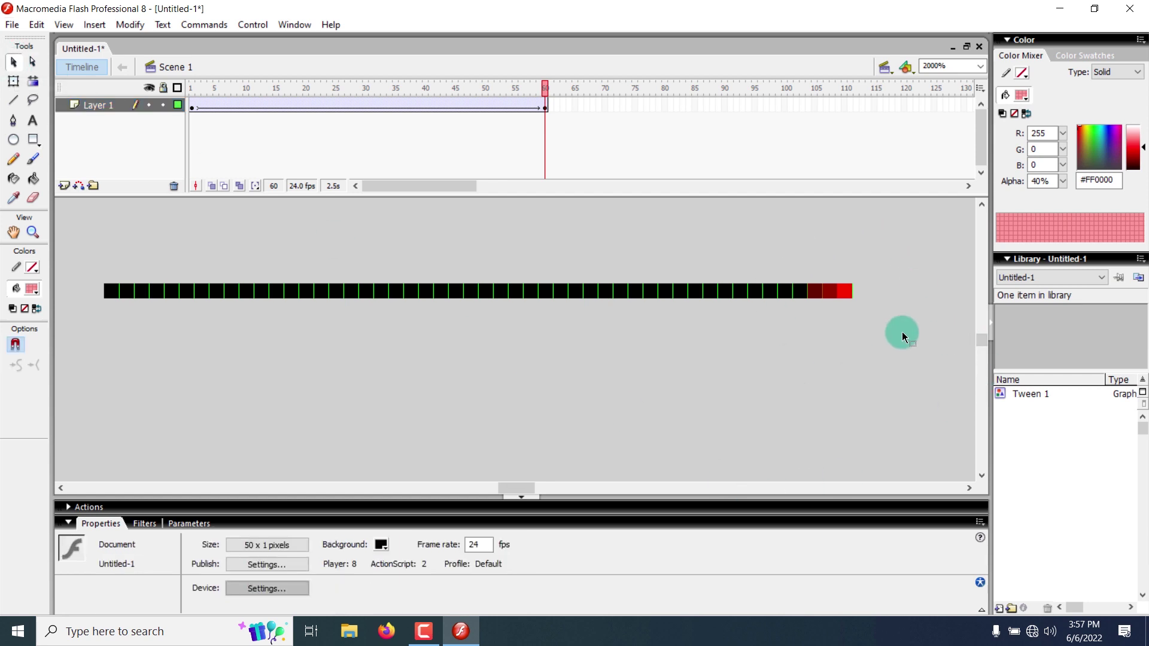
{"action": "left_click", "coordinate": [851, 293]}
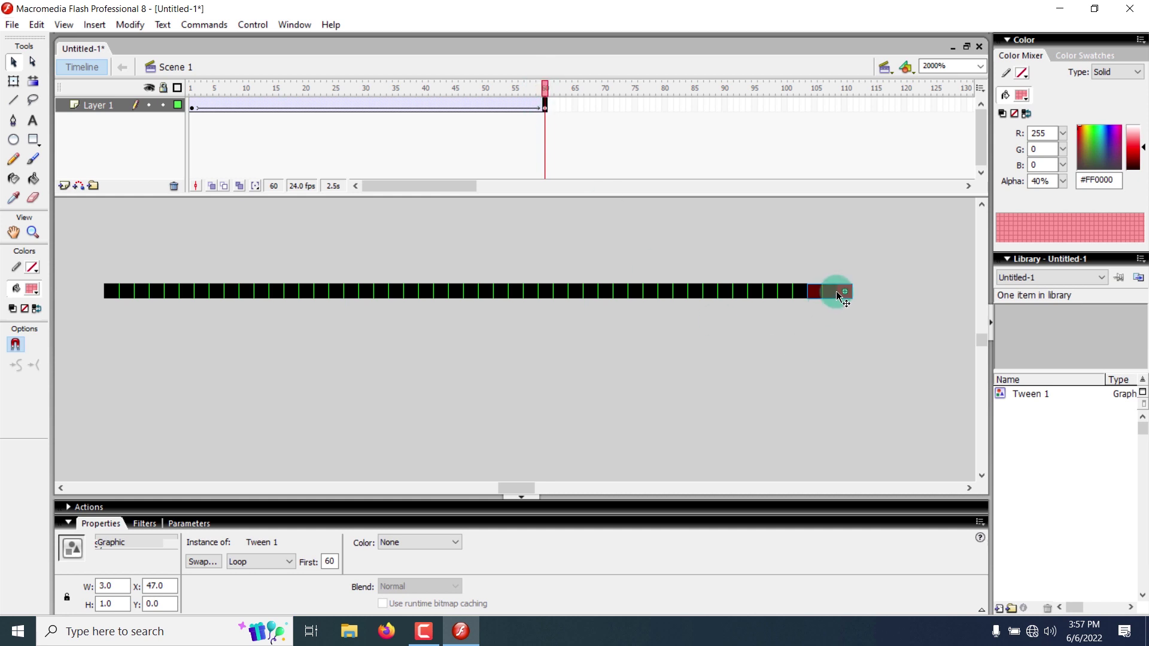
{"action": "left_click_drag", "start_coordinate": [827, 293], "coordinate": [878, 304]}
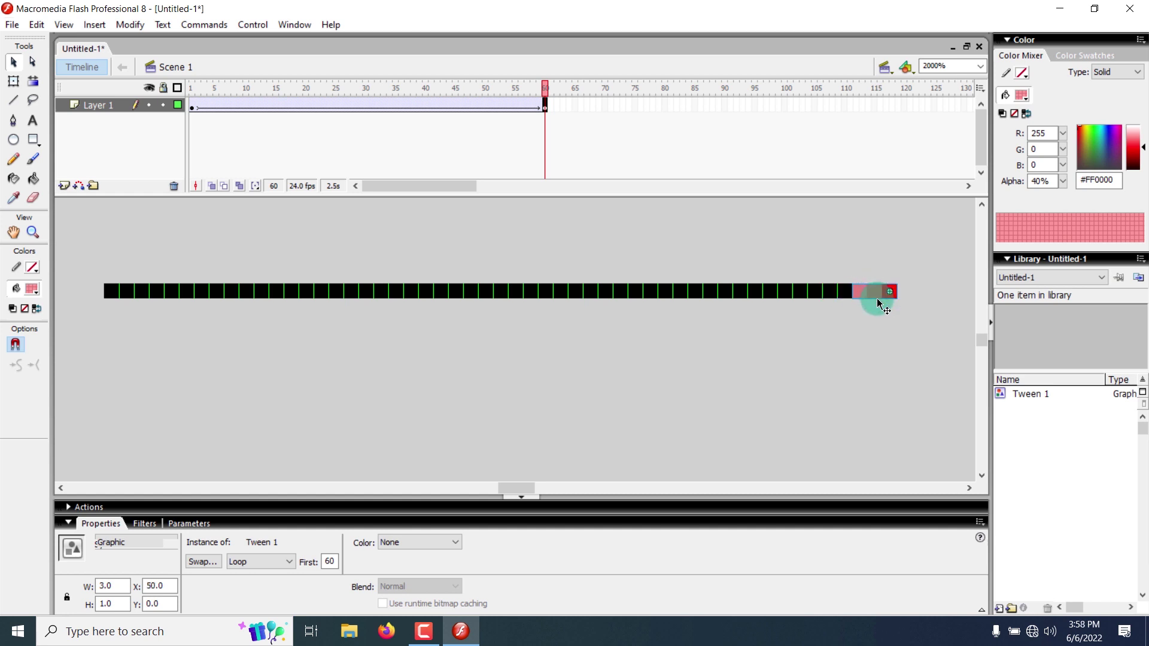
{"action": "left_click", "coordinate": [879, 335]}
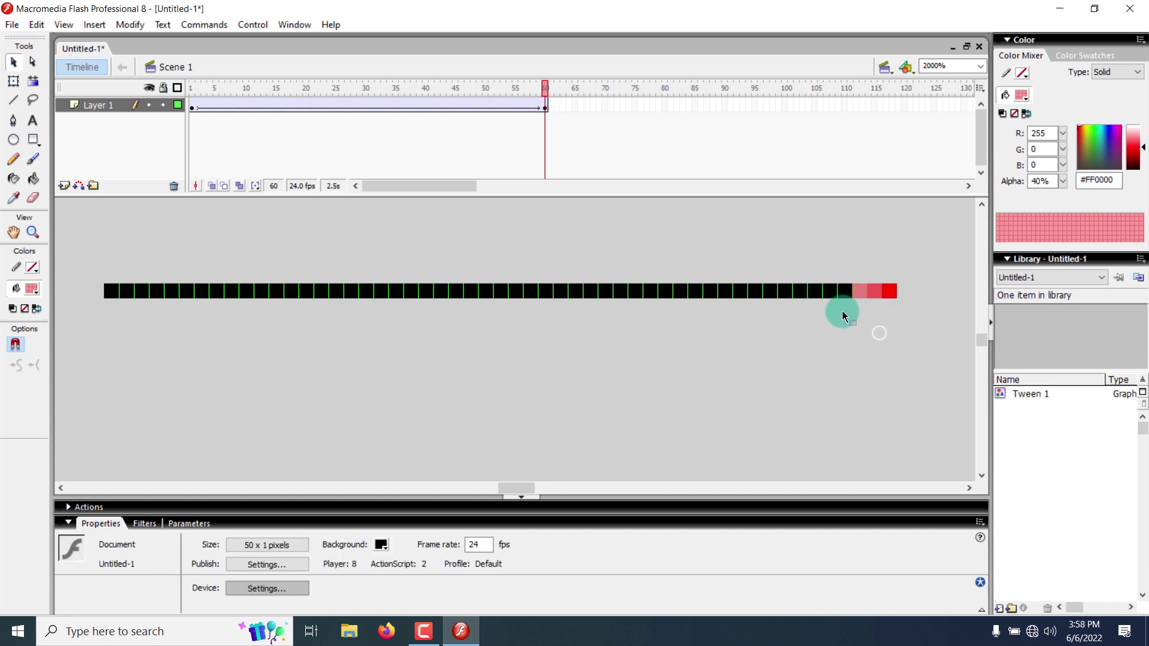
Scrub the end of the tween to check the trail leaving the strip by frame 60.
{"action": "left_click", "coordinate": [546, 82]}
{"action": "left_click_drag", "start_coordinate": [488, 79], "coordinate": [623, 149]}
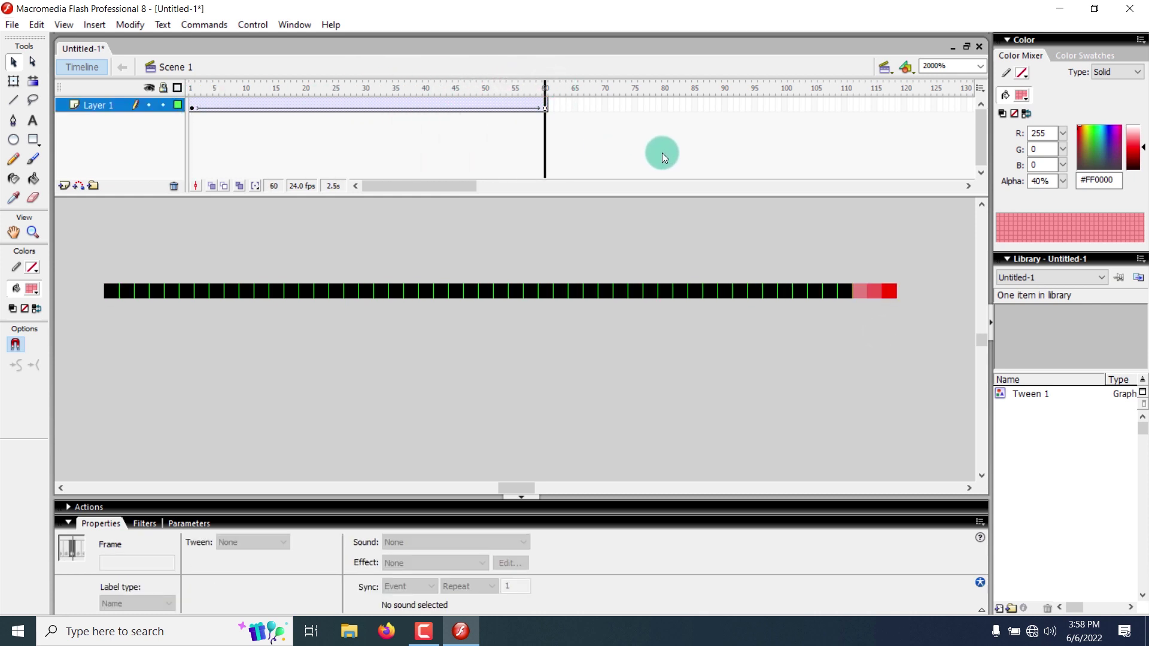
{"action": "mouse_move", "coordinate": [565, 188]}
{"action": "left_mouse_down"}
{"action": "mouse_move", "coordinate": [582, 194]}
{"action": "mouse_move", "coordinate": [450, 200]}
{"action": "mouse_move", "coordinate": [576, 197]}
{"action": "left_mouse_up"}
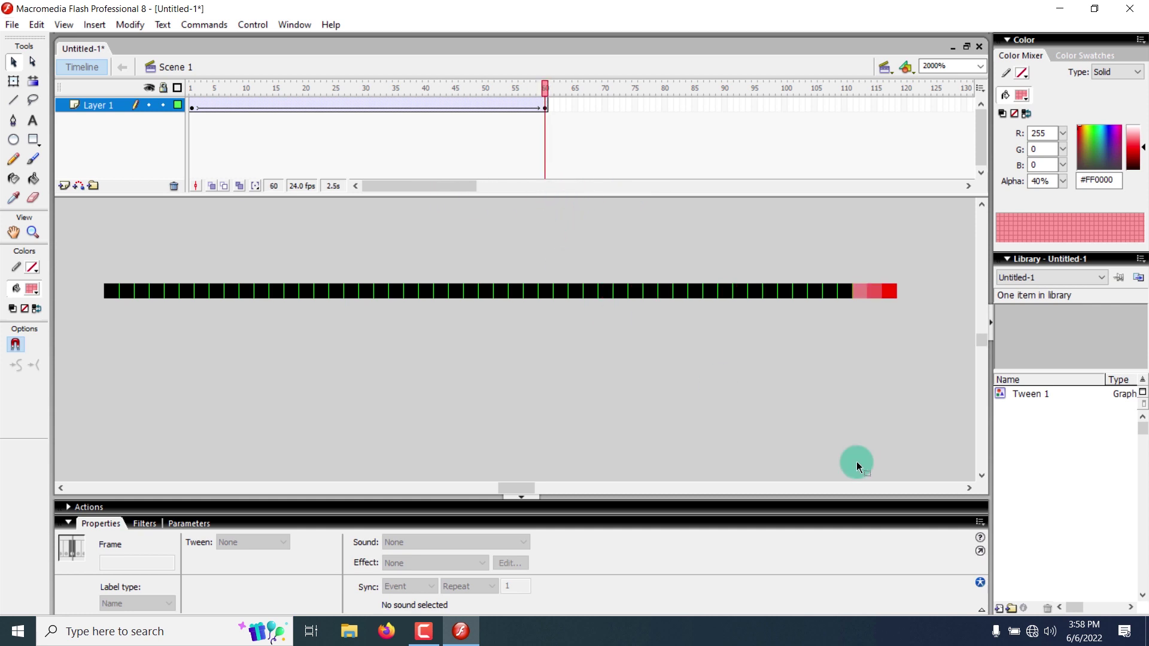
Add a new layer above Layer 1.
{"action": "left_click", "coordinate": [872, 283]}
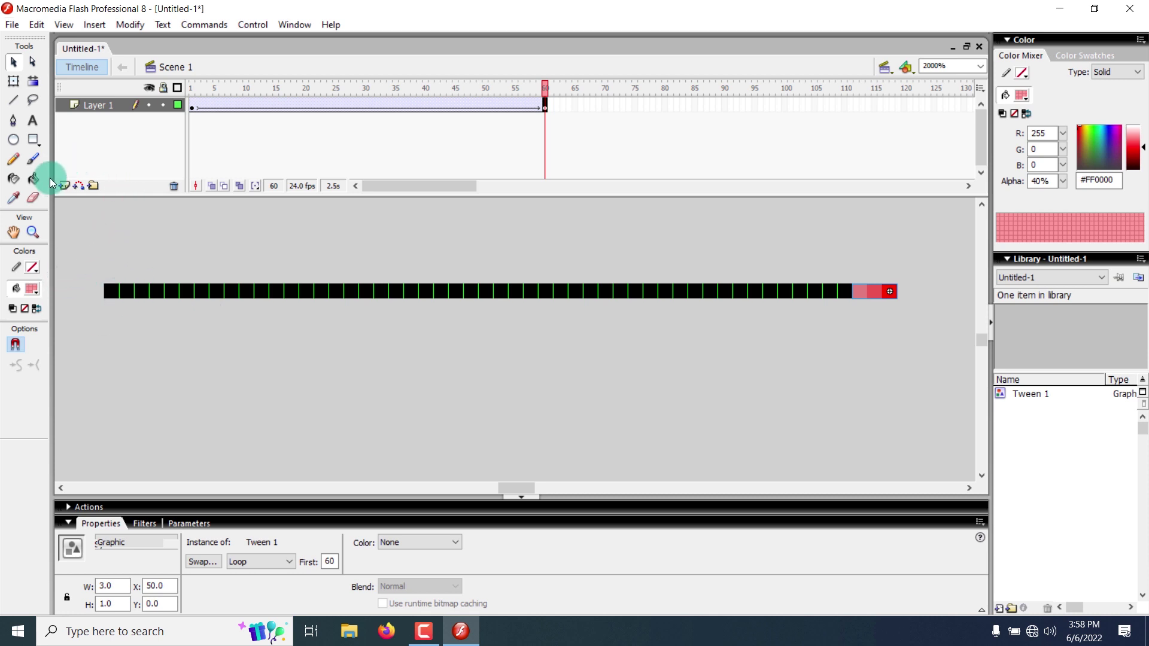
{"action": "left_click", "coordinate": [64, 189]}
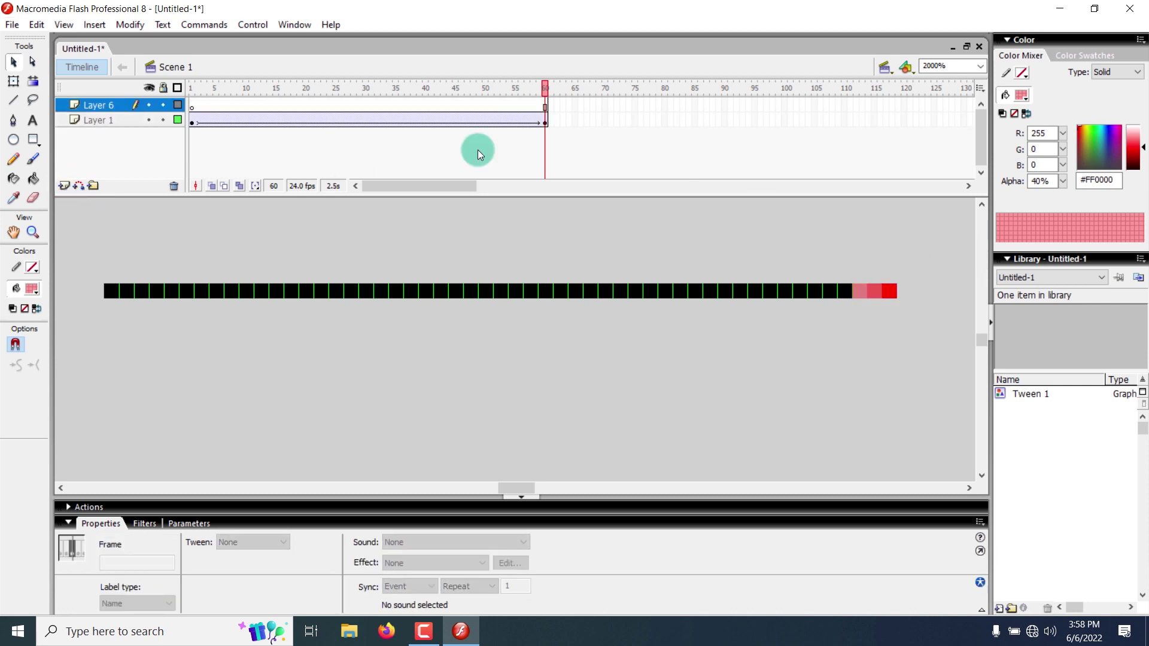
Copy Layer 1's keyframe at frame 60 and paste it into frame 61 of Layer 6.
{"action": "left_click", "coordinate": [191, 124]}
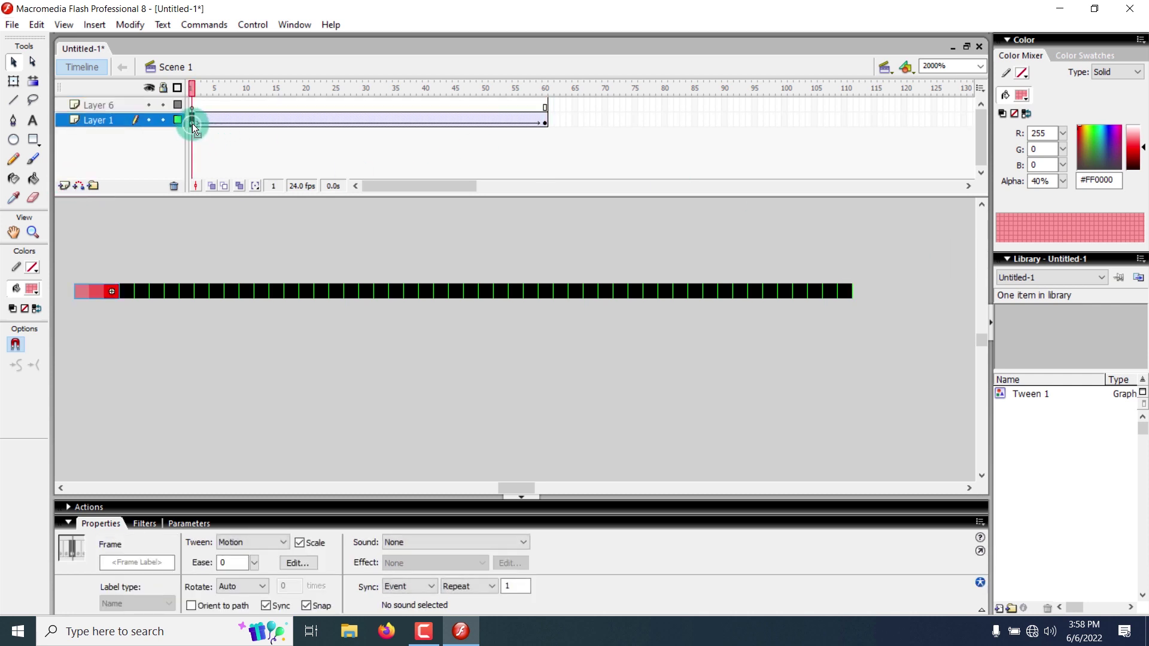
{"action": "right_click", "coordinate": [544, 122]}
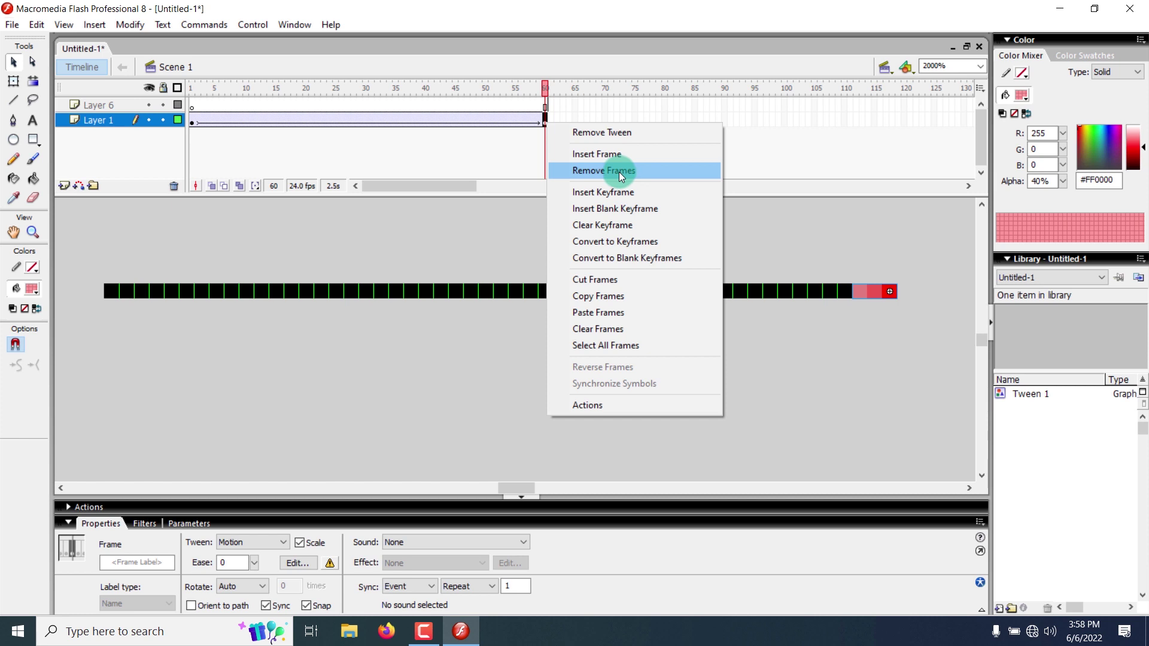
{"action": "left_click", "coordinate": [617, 297]}
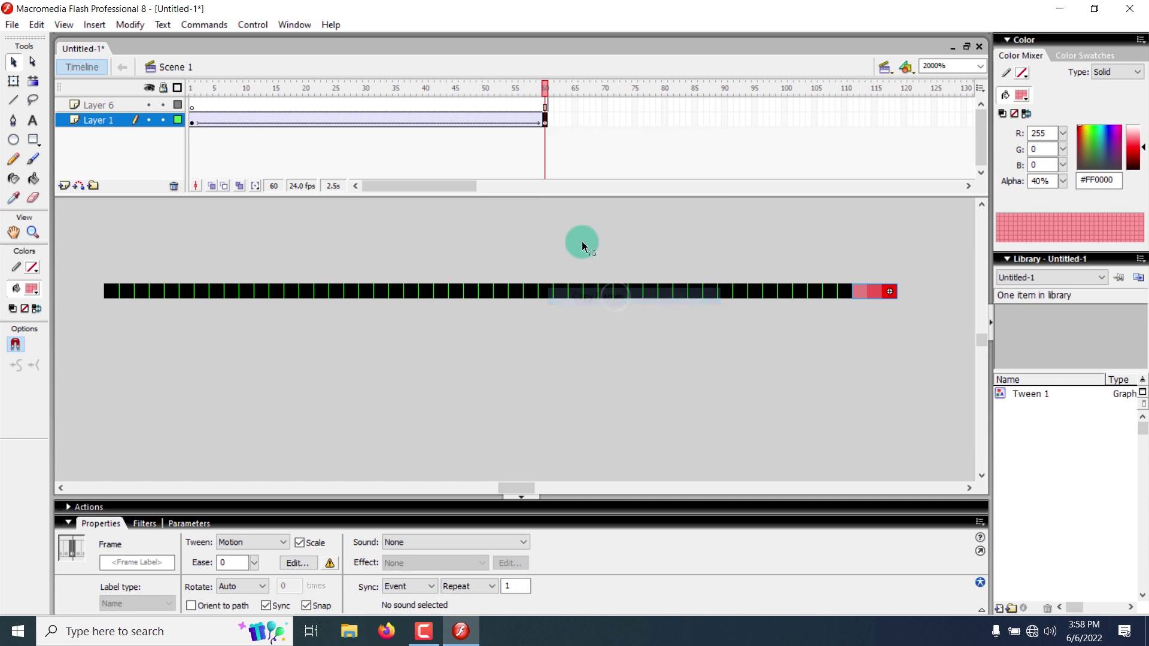
{"action": "left_click", "coordinate": [544, 107]}
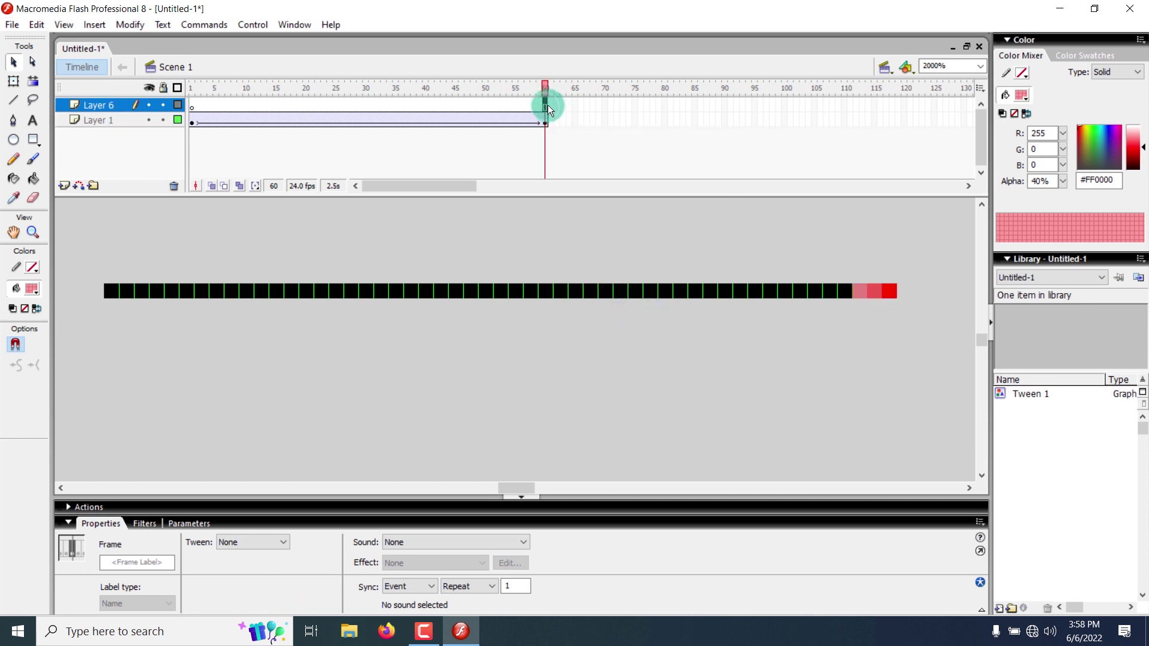
{"action": "left_click", "coordinate": [552, 106]}
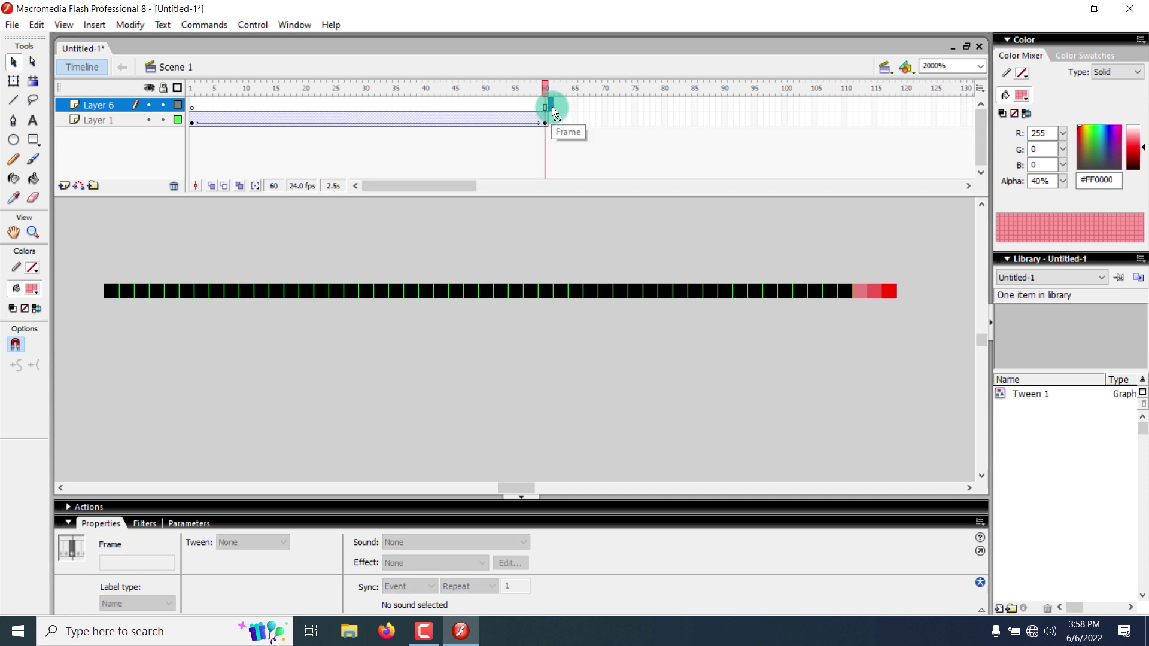
{"action": "right_click", "coordinate": [552, 107]}
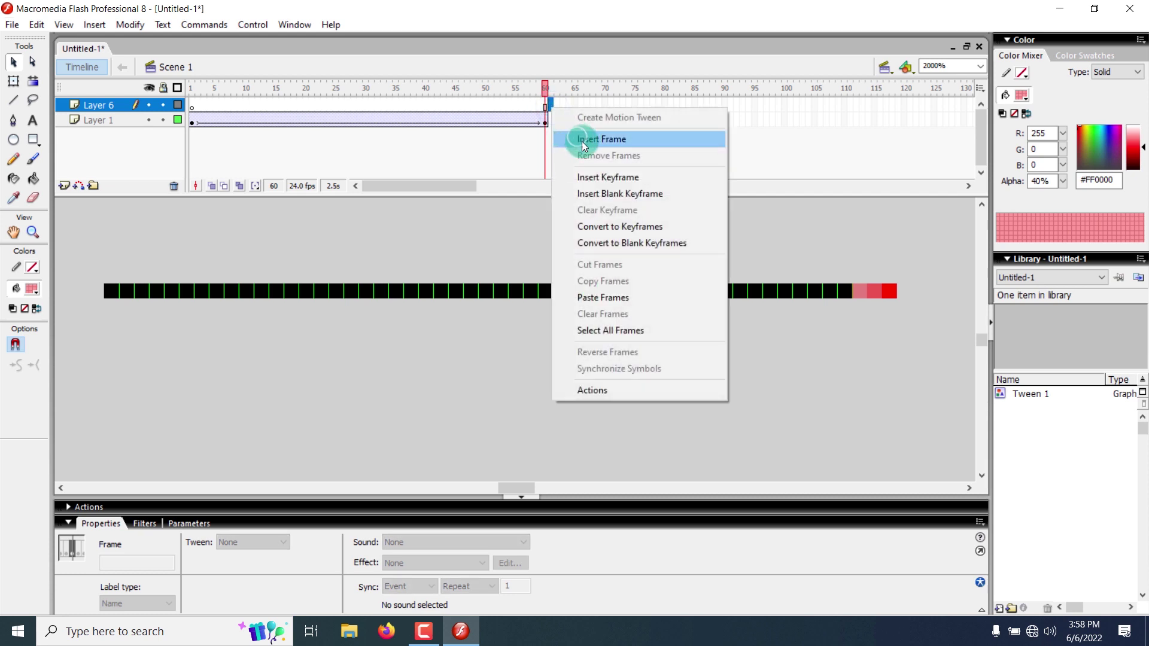
{"action": "left_click", "coordinate": [622, 300]}
{"action": "left_click", "coordinate": [614, 263]}
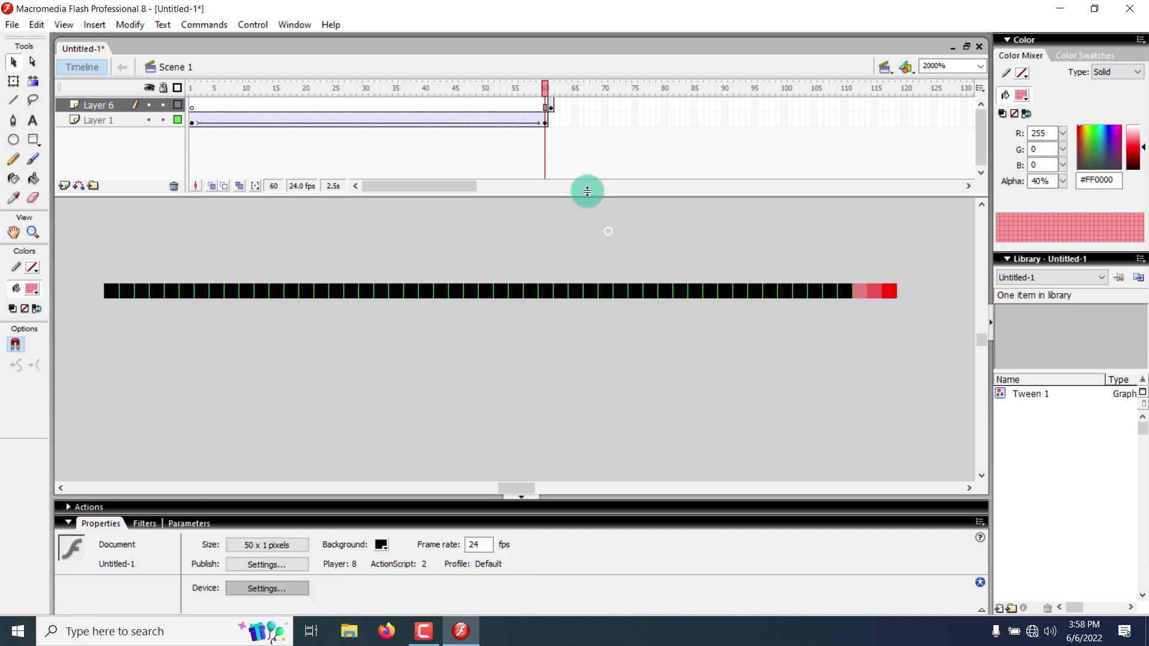
Remove the motion tween from the pasted keyframe at frame 61 of Layer 6.
{"action": "right_click", "coordinate": [551, 107]}
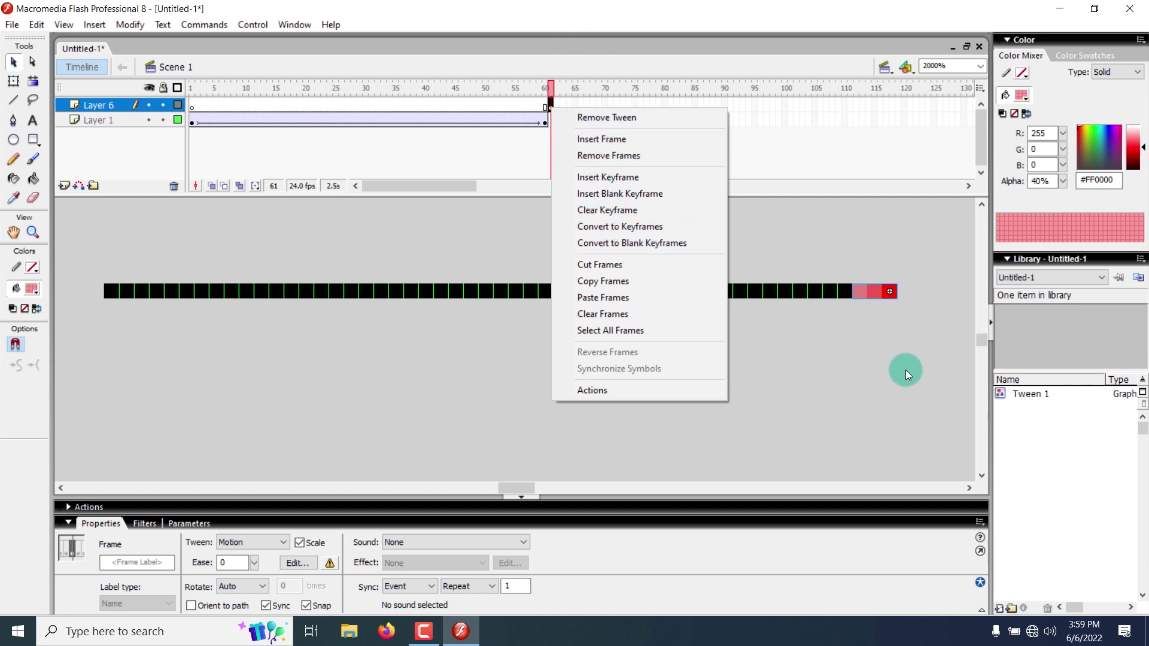
{"action": "left_click", "coordinate": [938, 308]}
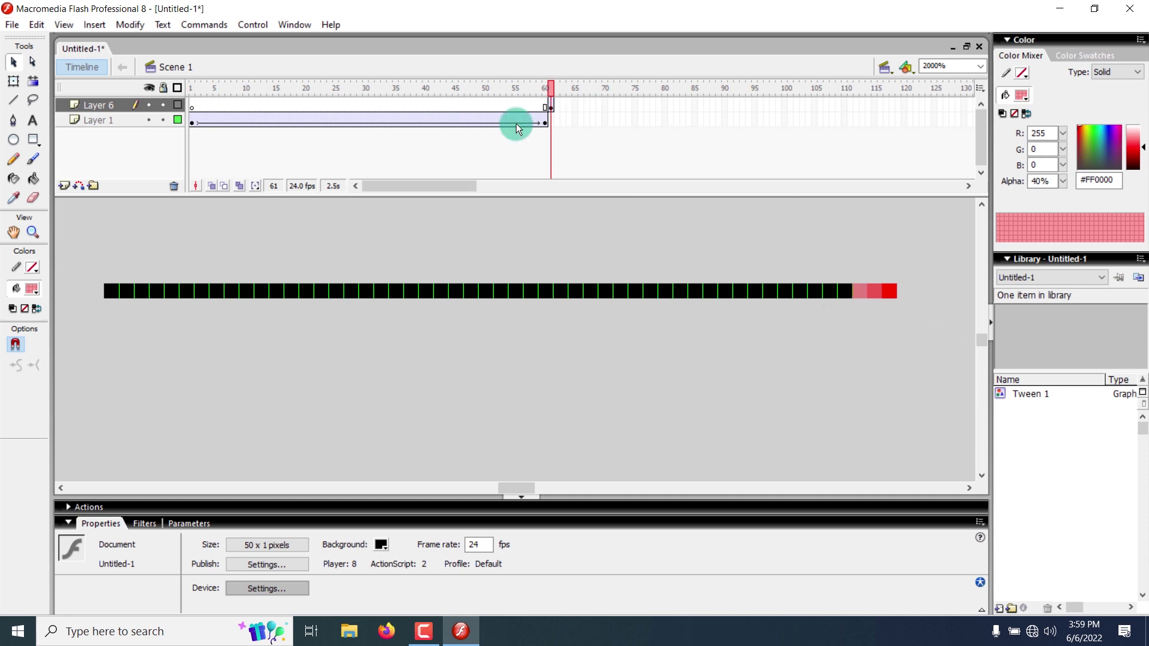
{"action": "left_click", "coordinate": [94, 120]}
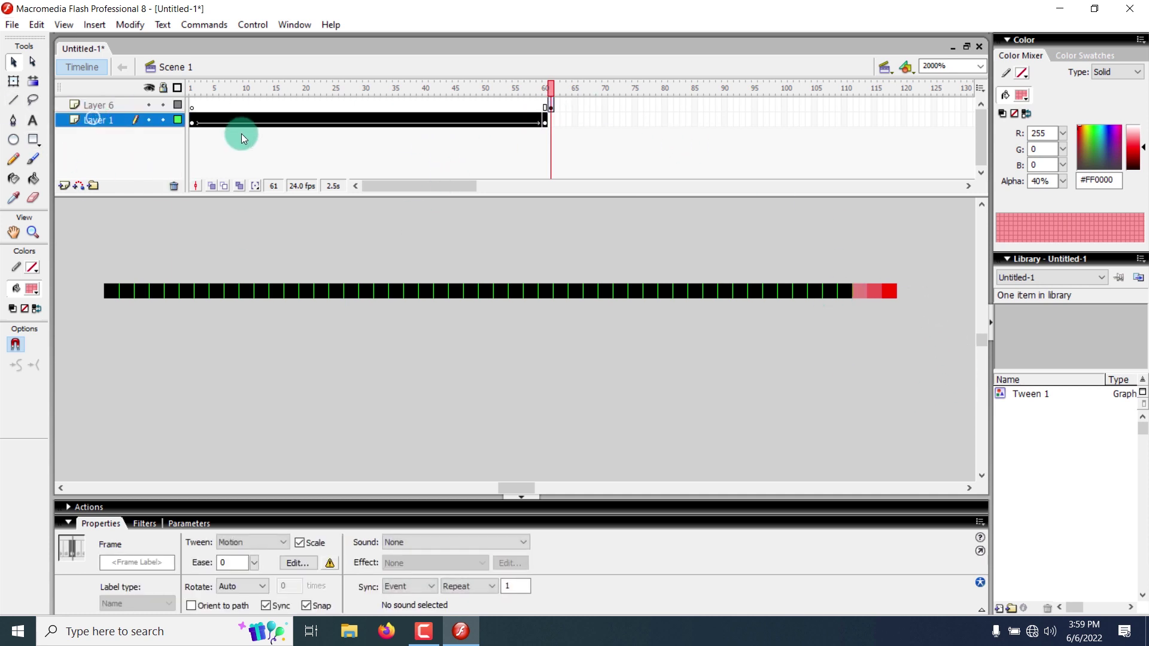
{"action": "left_click", "coordinate": [550, 105]}
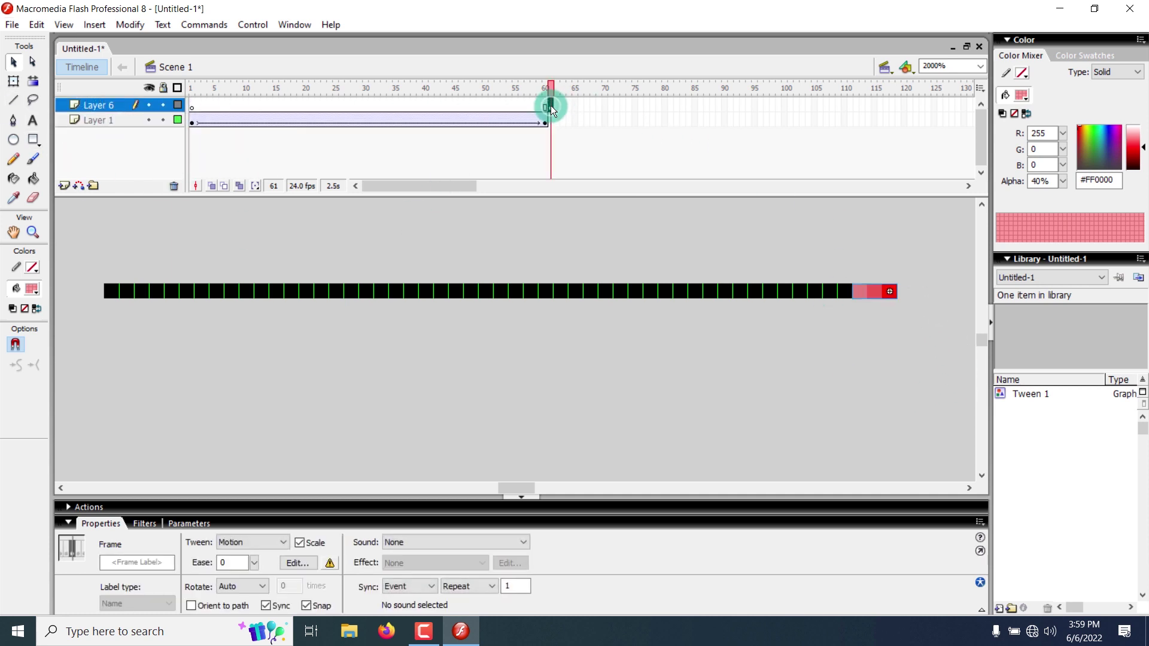
{"action": "right_click", "coordinate": [551, 106]}
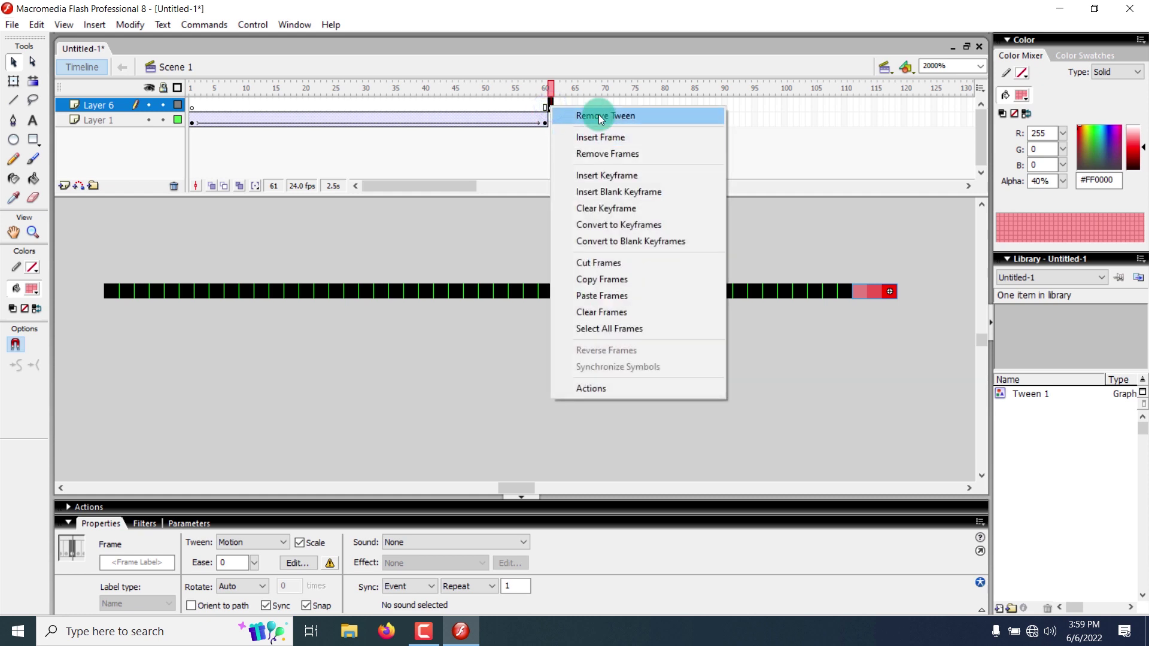
{"action": "left_click", "coordinate": [599, 117]}
{"action": "left_click", "coordinate": [655, 256]}
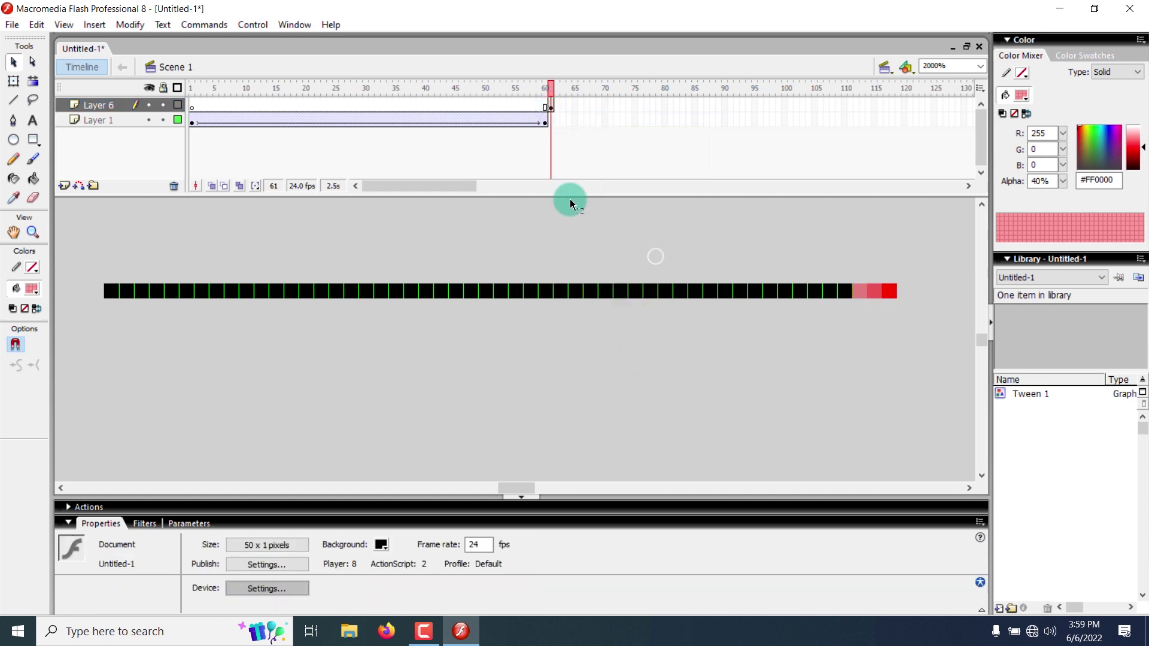
Scrub around frames 60 and 61 and inspect the trail instance pasted on Layer 6.
{"action": "left_click_drag", "start_coordinate": [520, 91], "coordinate": [538, 94]}
{"action": "left_click", "coordinate": [553, 106]}
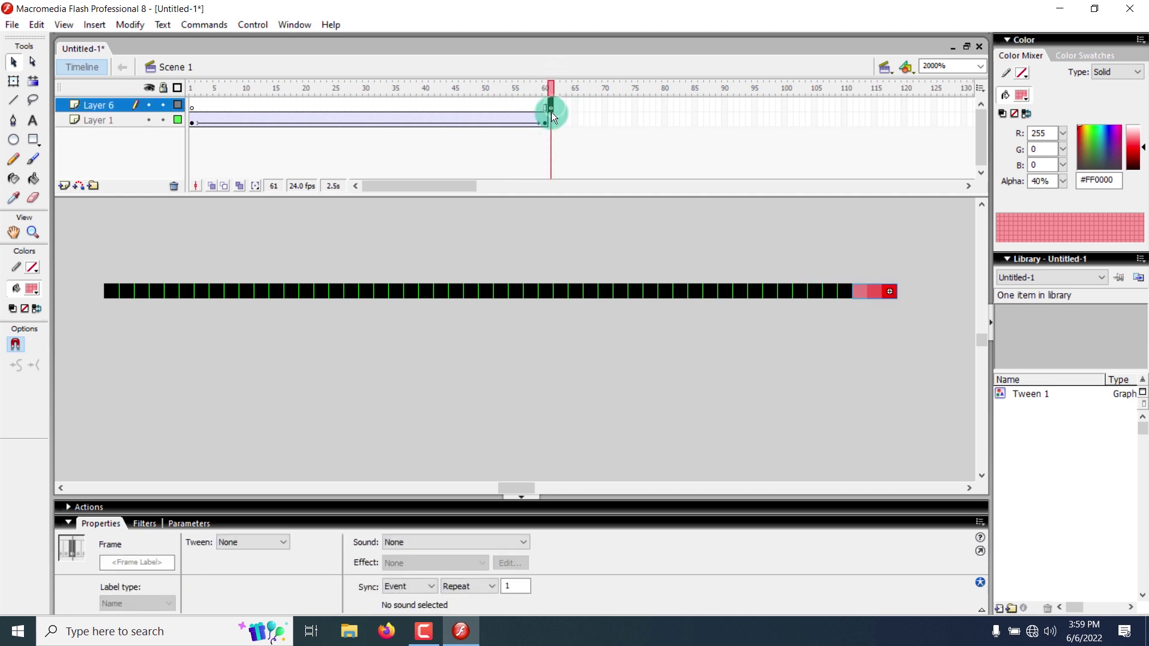
{"action": "left_click", "coordinate": [508, 185]}
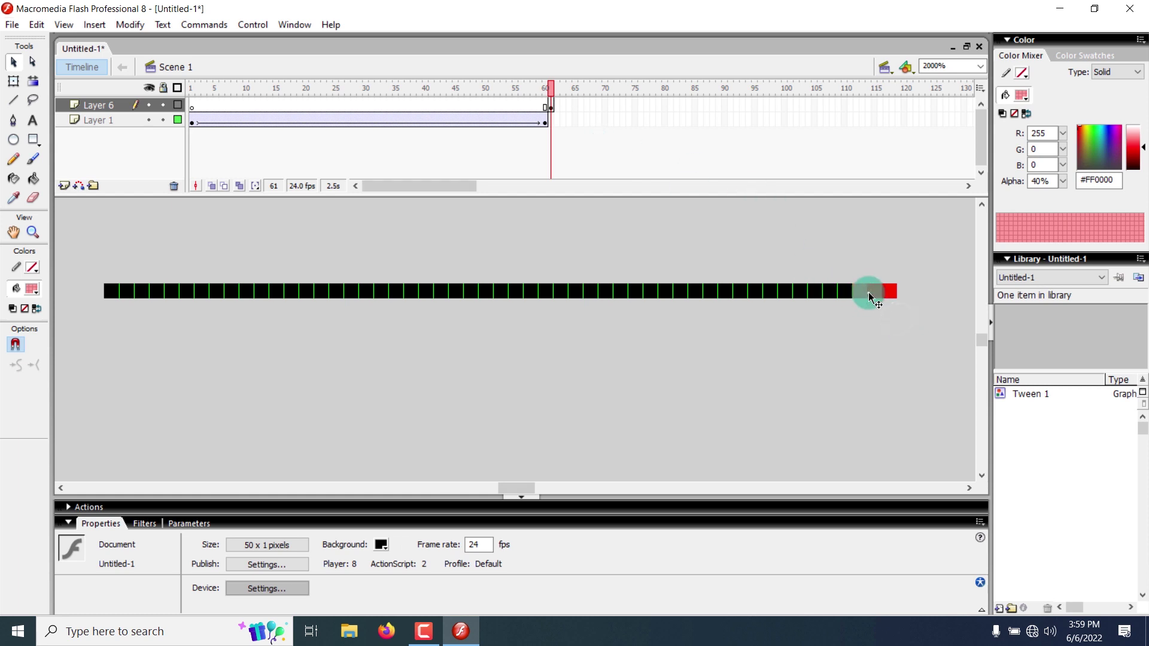
{"action": "left_click", "coordinate": [871, 298]}
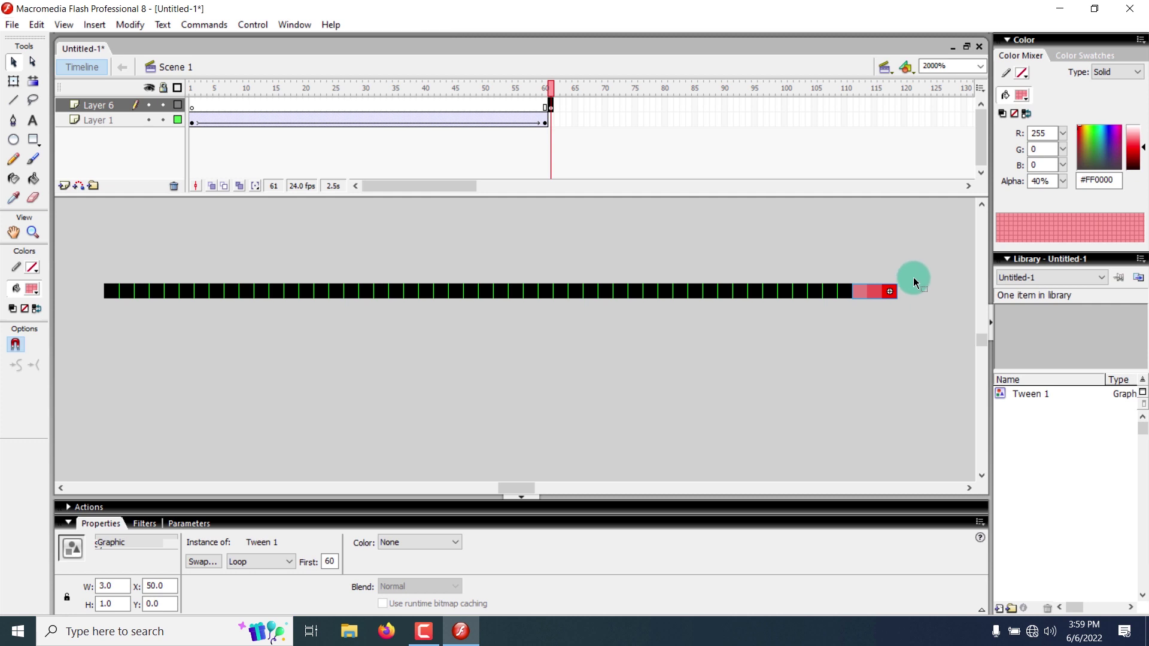
{"action": "left_click_drag", "start_coordinate": [541, 88], "coordinate": [569, 93]}
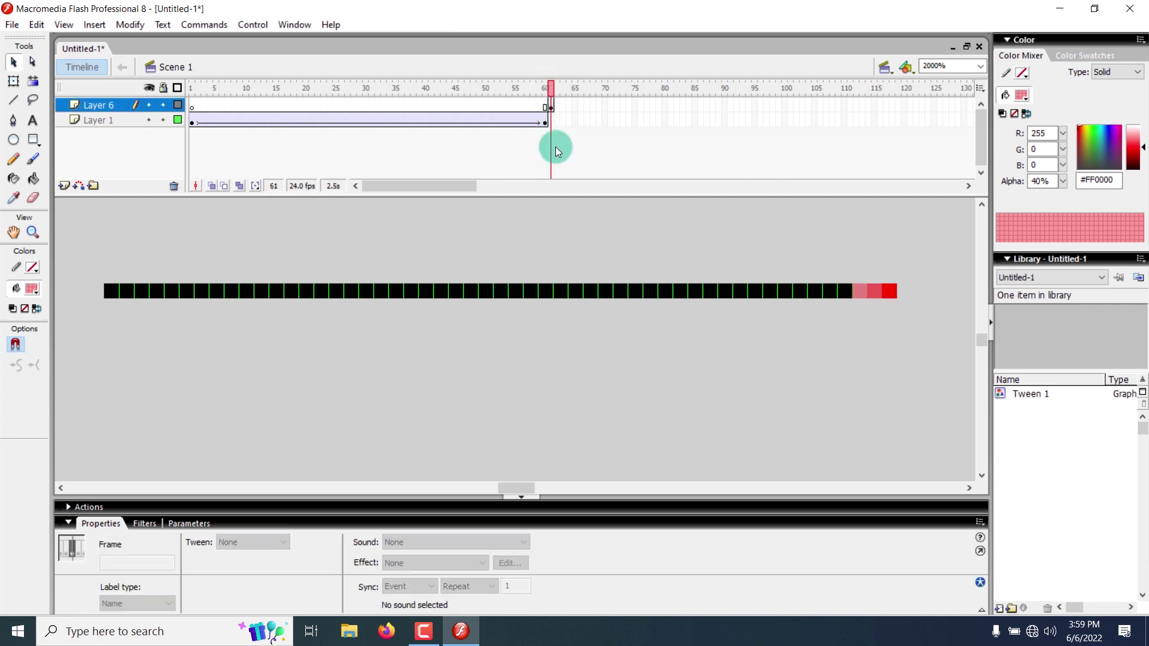
{"action": "left_click", "coordinate": [882, 291]}
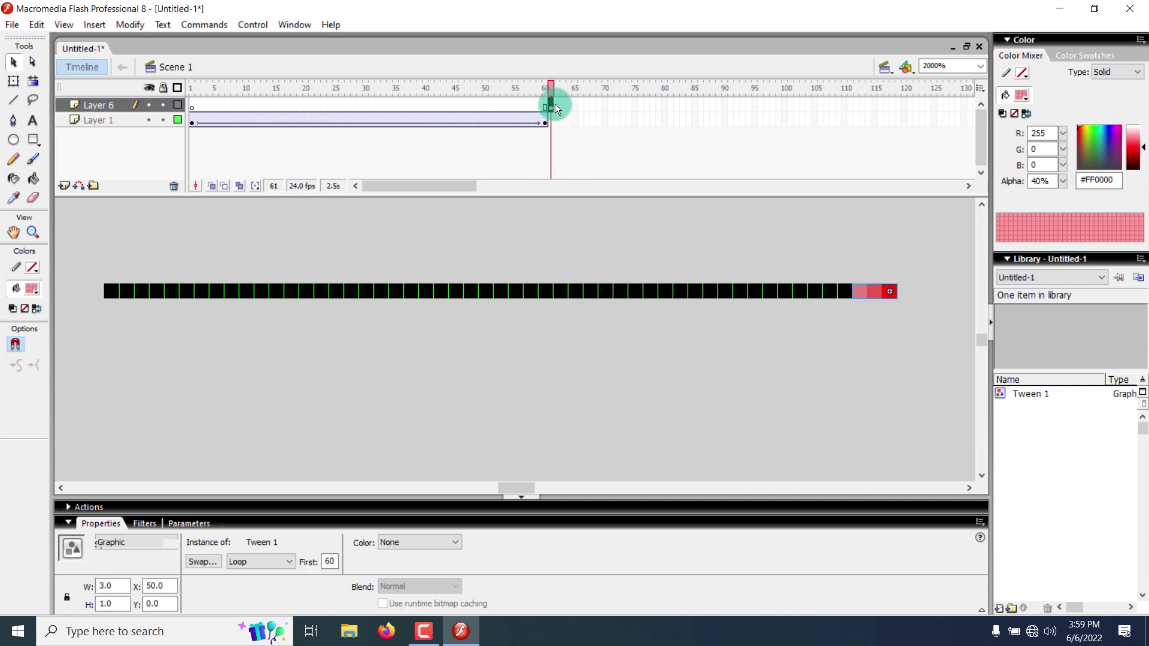
{"action": "left_click", "coordinate": [947, 315]}
While swapping the symbol of the frame 61 trail, duplicate the Tween 1 symbol under the name Tween 2.
{"action": "left_click", "coordinate": [884, 290]}
{"action": "right_click", "coordinate": [870, 289]}
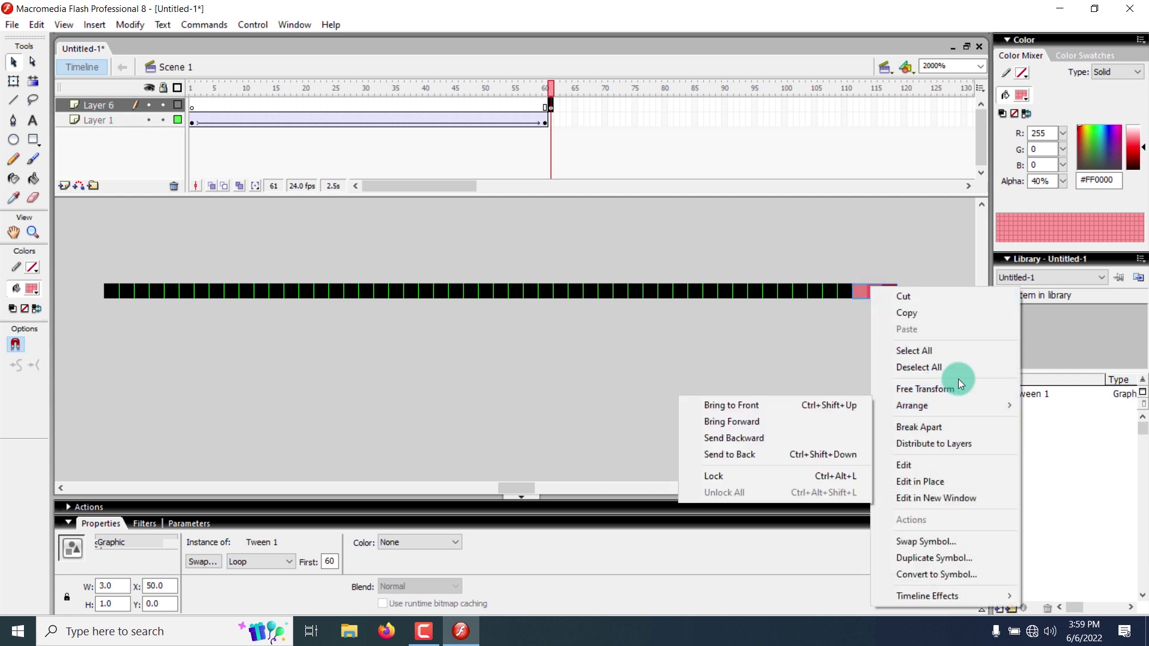
{"action": "left_click", "coordinate": [969, 544]}
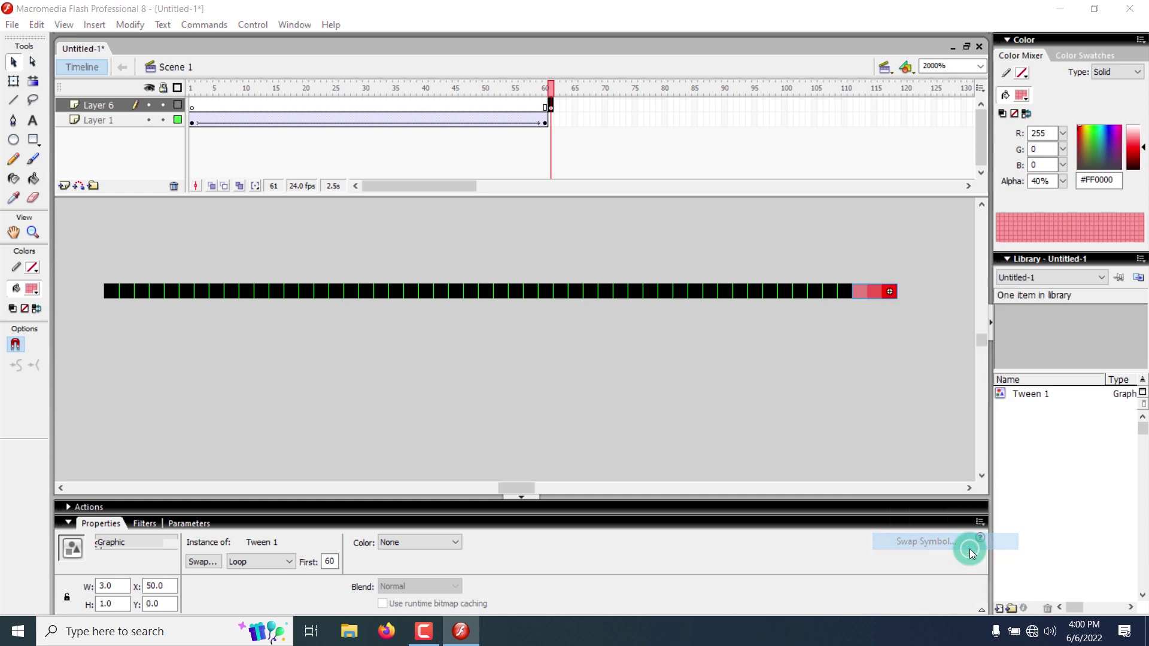
{"action": "right_click", "coordinate": [456, 240]}
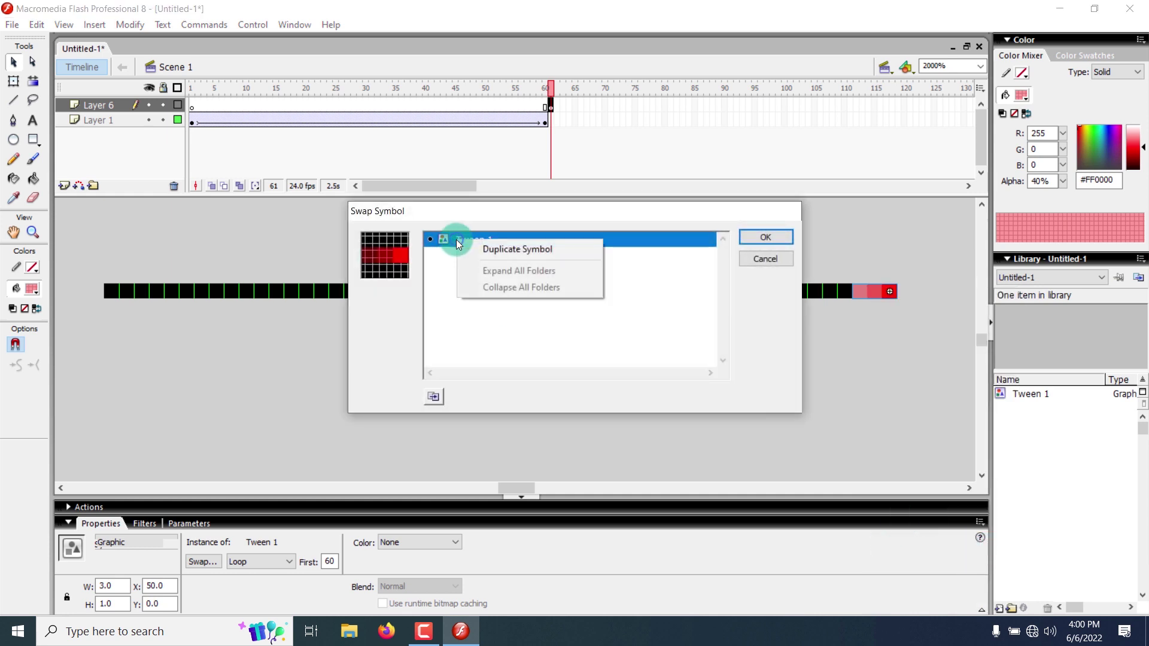
{"action": "left_click", "coordinate": [508, 239]}
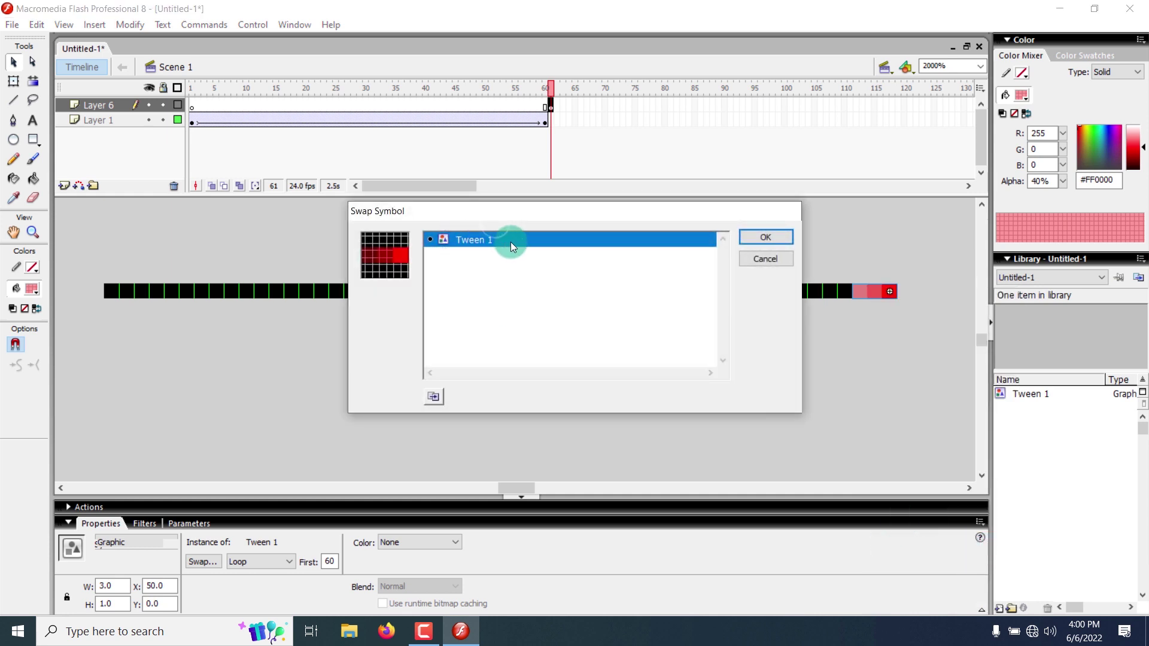
{"action": "right_click", "coordinate": [459, 238]}
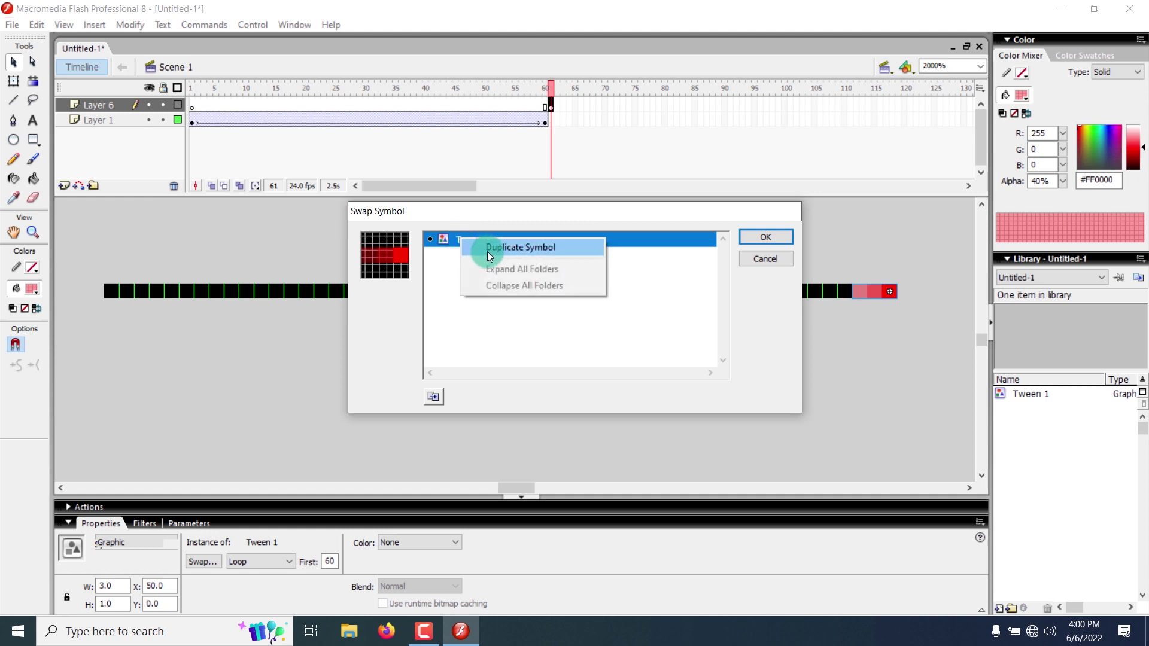
{"action": "left_click", "coordinate": [487, 252]}
{"action": "left_click", "coordinate": [558, 314]}
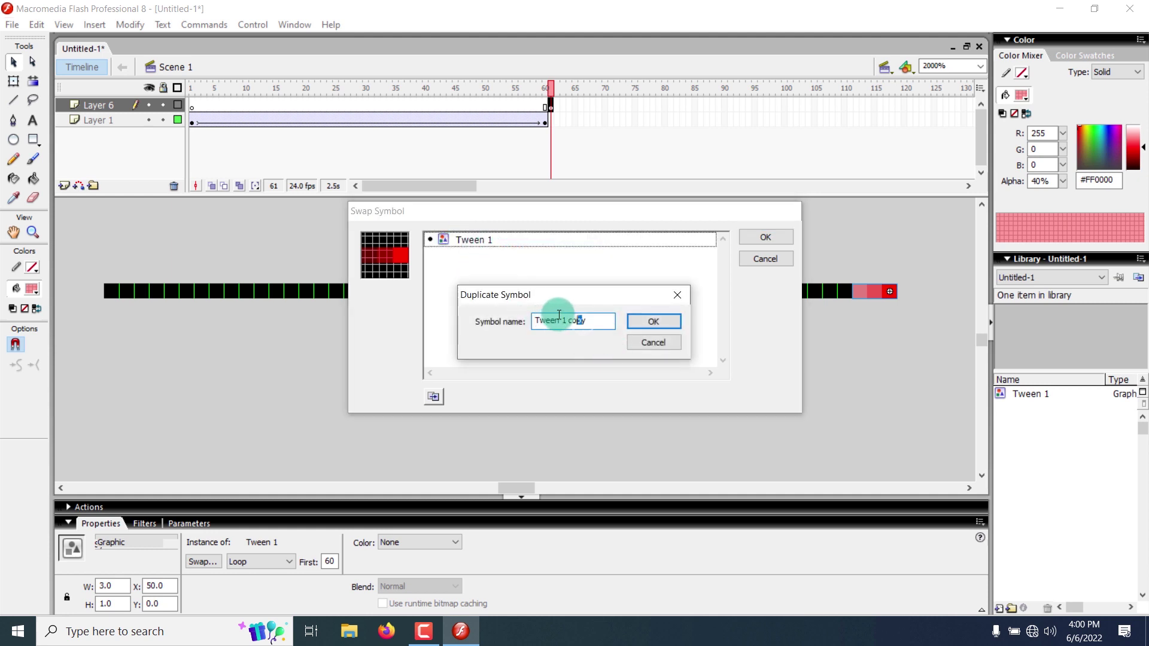
{"action": "left_click_drag", "start_coordinate": [558, 314], "coordinate": [766, 310]}
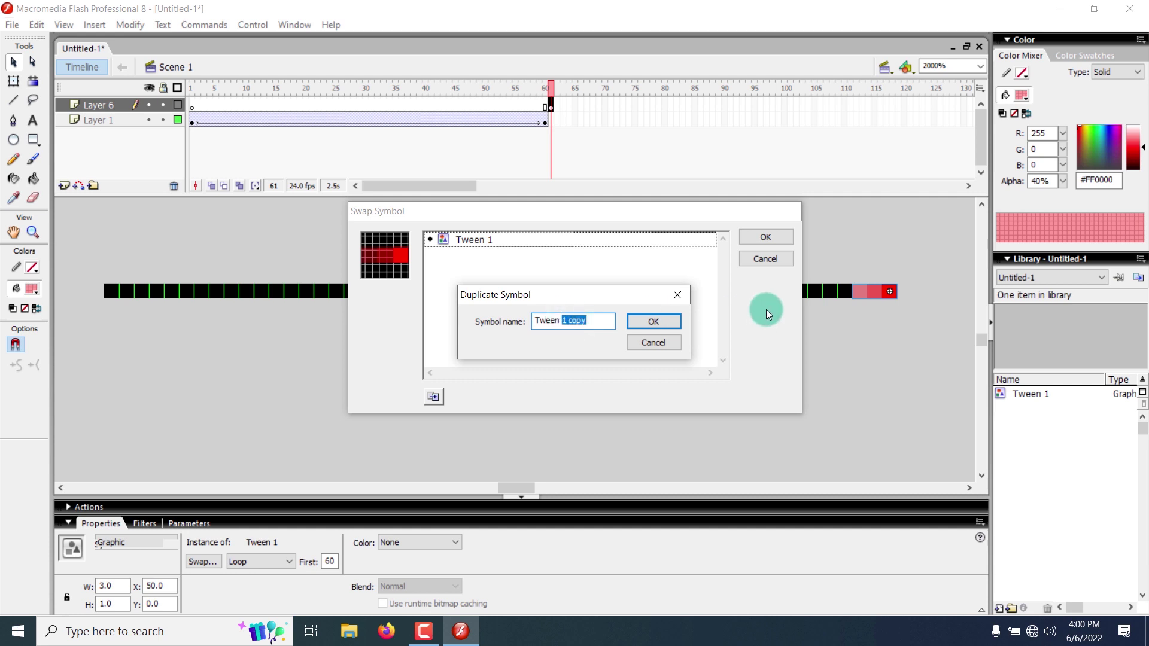
{"action": "type", "text": "2"}
{"action": "left_click", "coordinate": [658, 313]}
{"action": "left_click", "coordinate": [656, 322]}
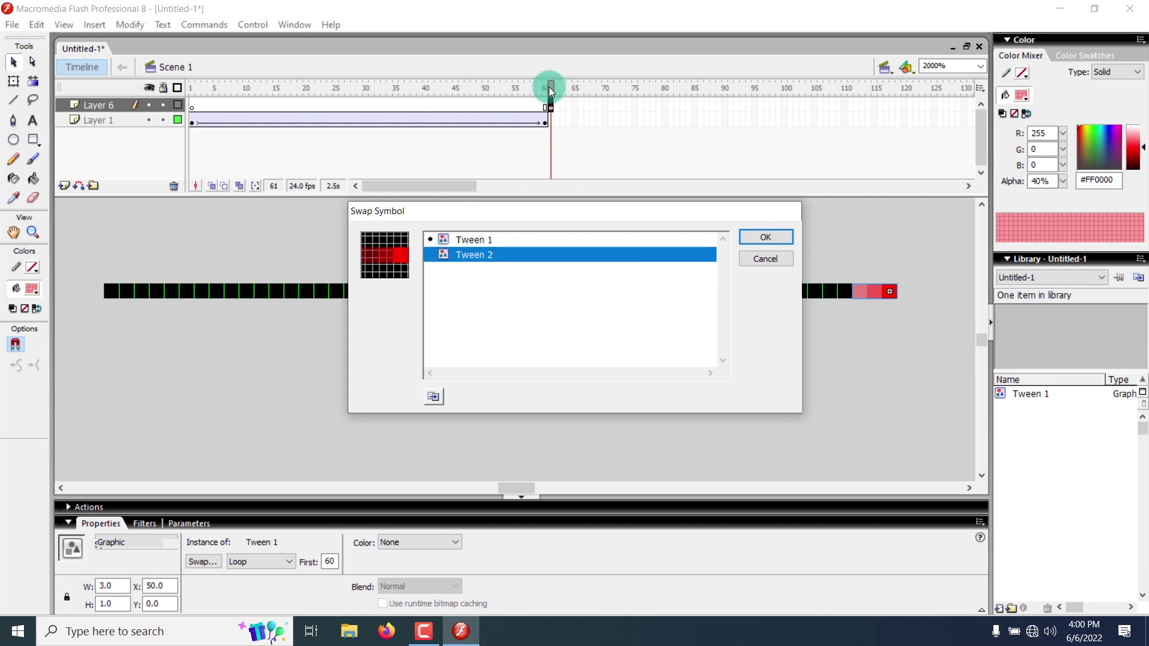
Swap the trail instance at frame 61 of Layer 6 to the Tween 2 symbol.
{"action": "double_click", "coordinate": [450, 258]}
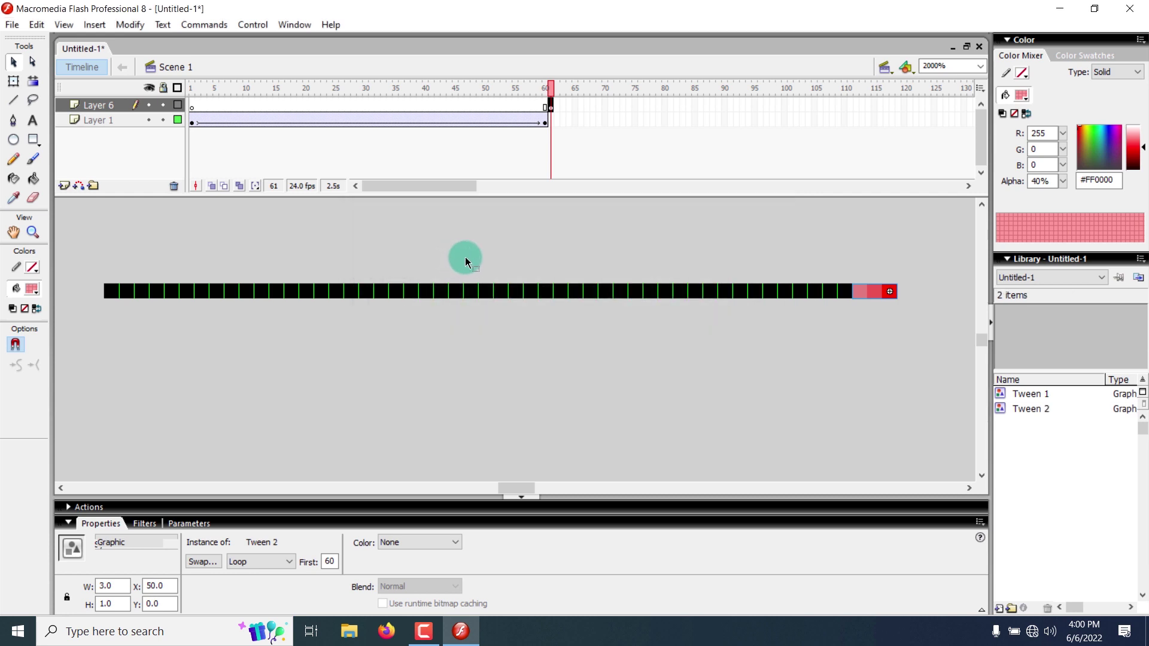
{"action": "left_click", "coordinate": [623, 336]}
{"action": "left_click", "coordinate": [869, 290]}
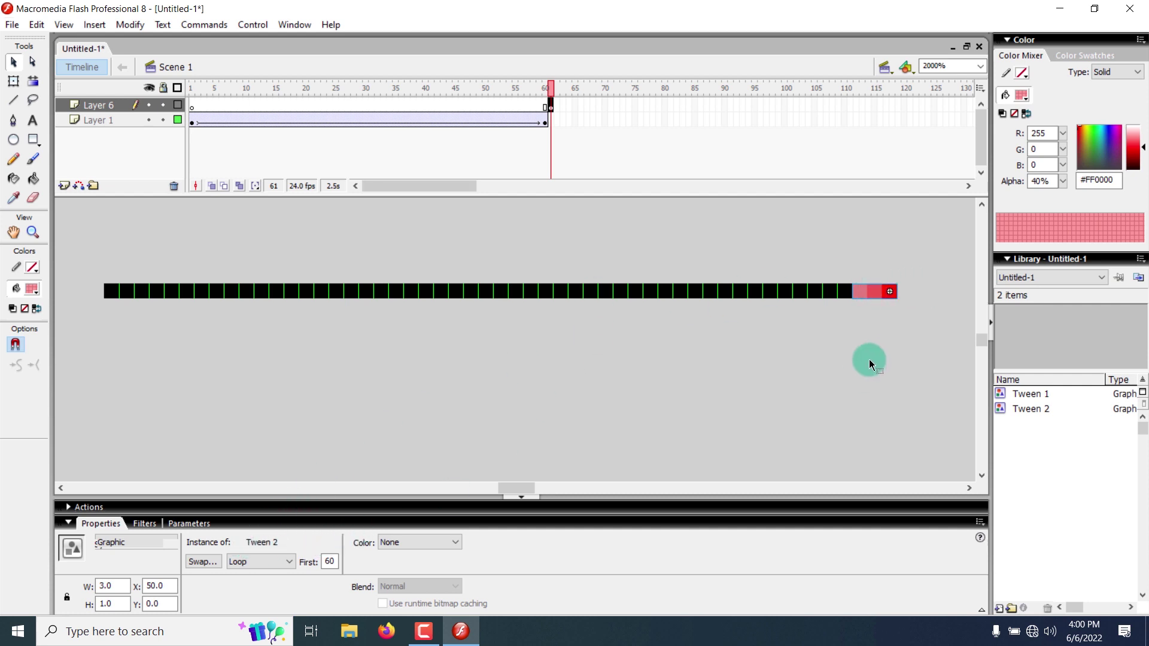
{"action": "left_click", "coordinate": [862, 365]}
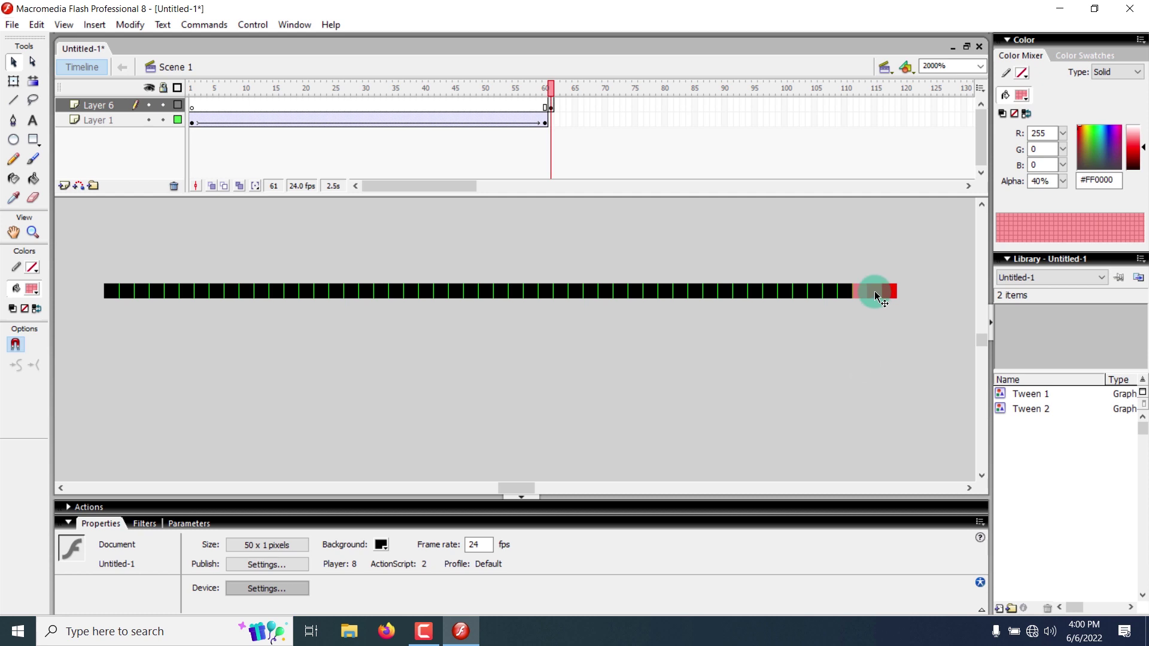
Open the Tween 2 symbol for editing and check the faintest pixel at the tail of its trail.
{"action": "double_click", "coordinate": [874, 290]}
{"action": "left_click", "coordinate": [859, 292]}
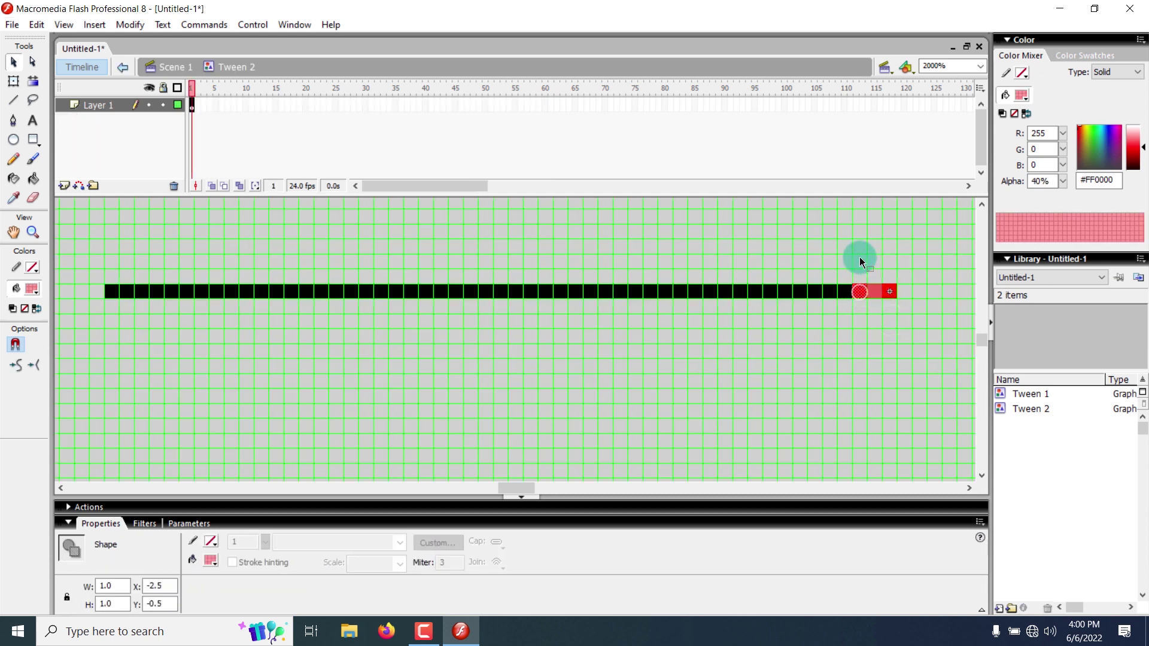
{"action": "left_click", "coordinate": [866, 319]}
{"action": "left_click", "coordinate": [859, 294]}
{"action": "left_click", "coordinate": [862, 259]}
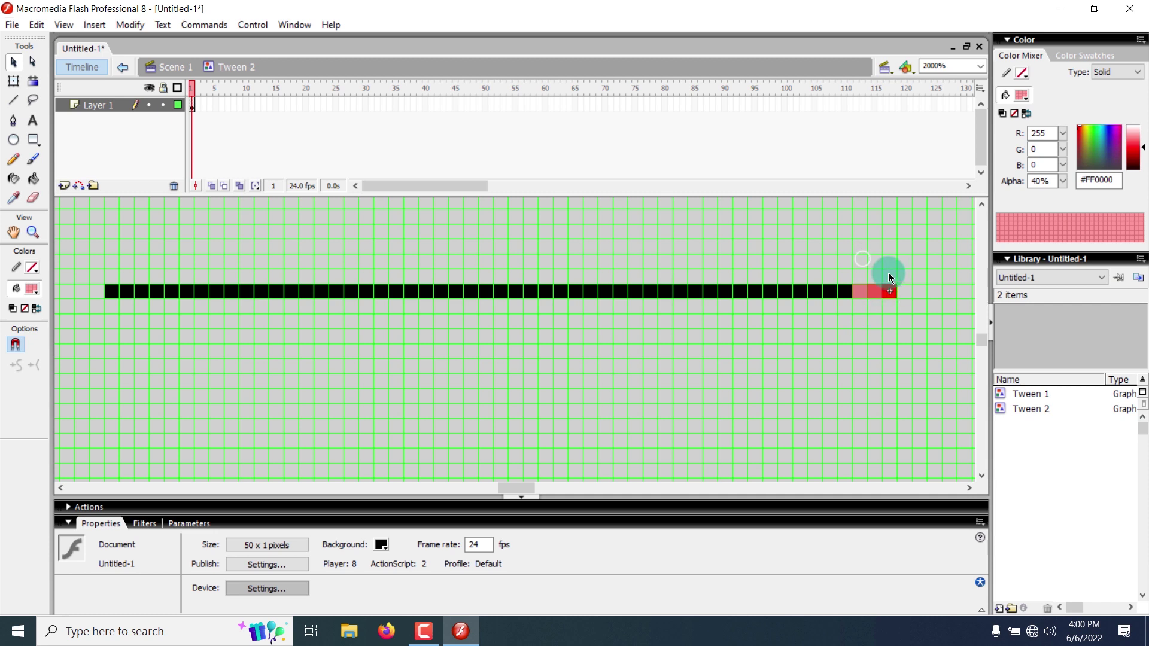
{"action": "left_click", "coordinate": [859, 291]}
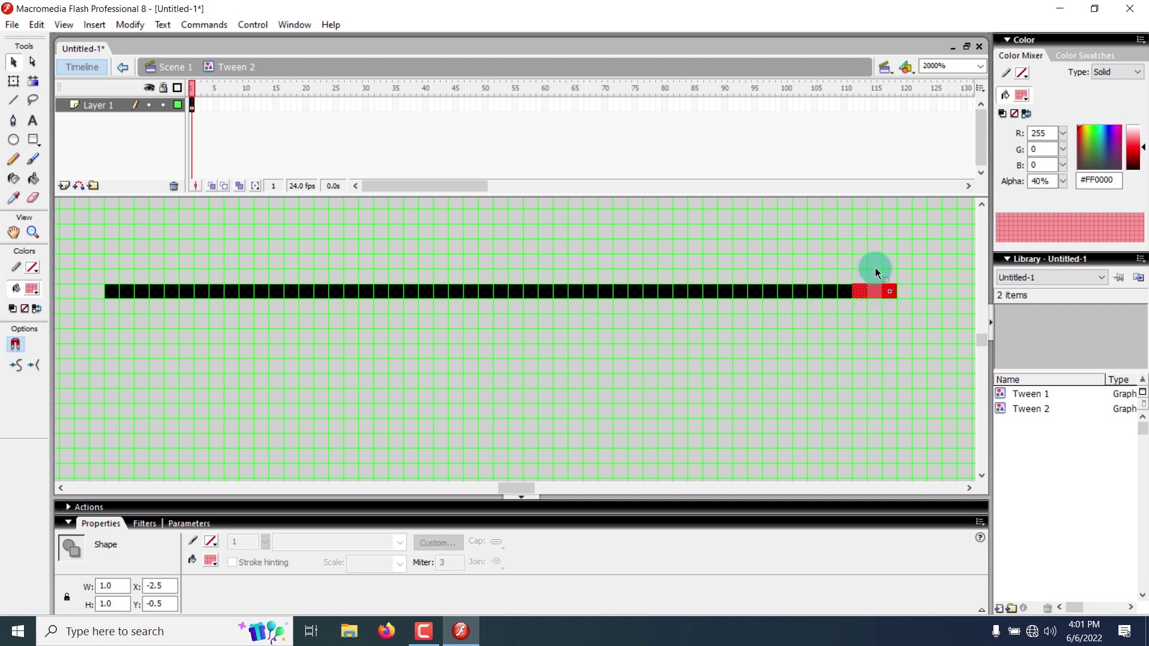
{"action": "left_click", "coordinate": [806, 341]}
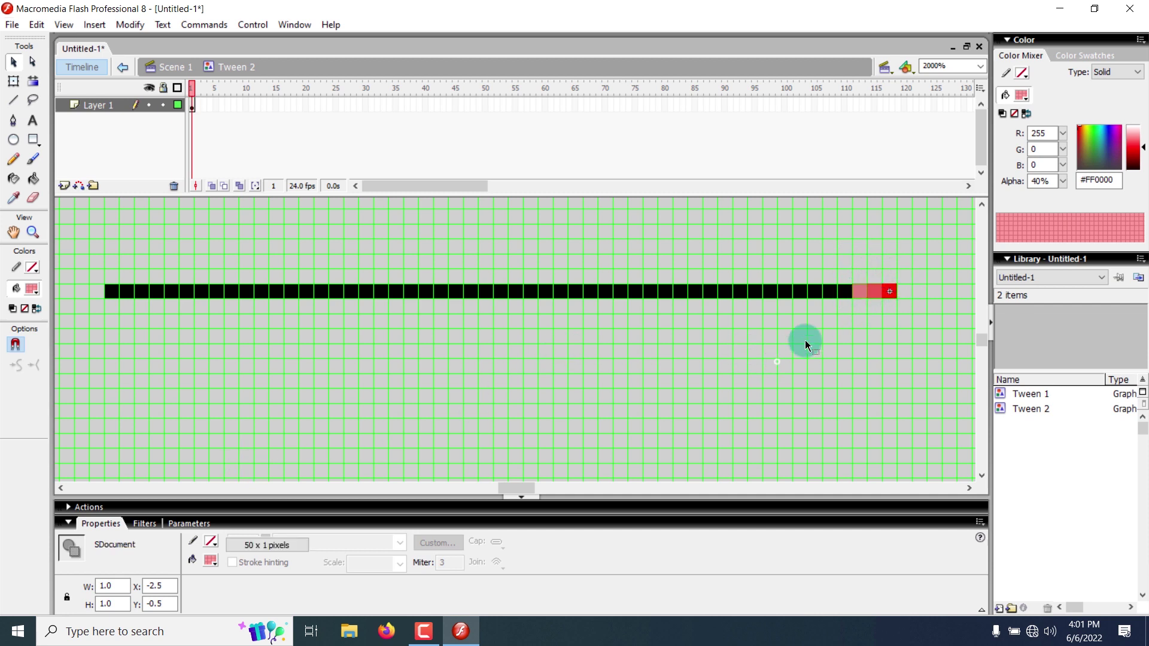
Set the fill alpha of the leftmost pixel in the Tween 2 trail to 100%.
{"action": "left_click", "coordinate": [857, 294]}
{"action": "left_click", "coordinate": [211, 560]}
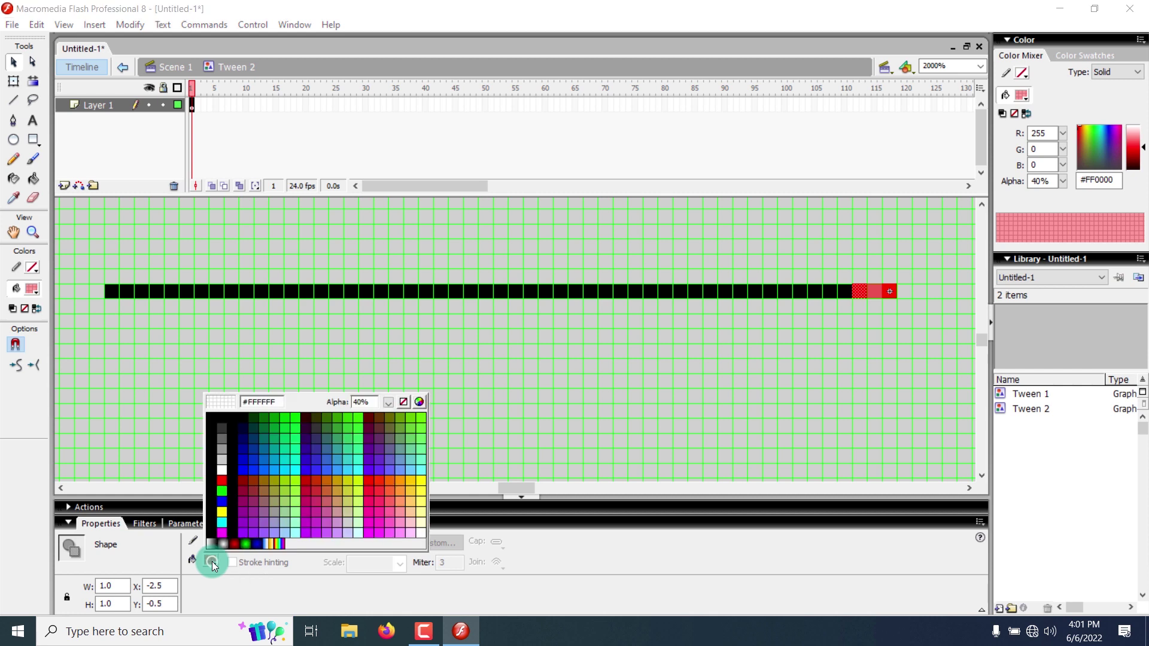
{"action": "left_click", "coordinate": [366, 402]}
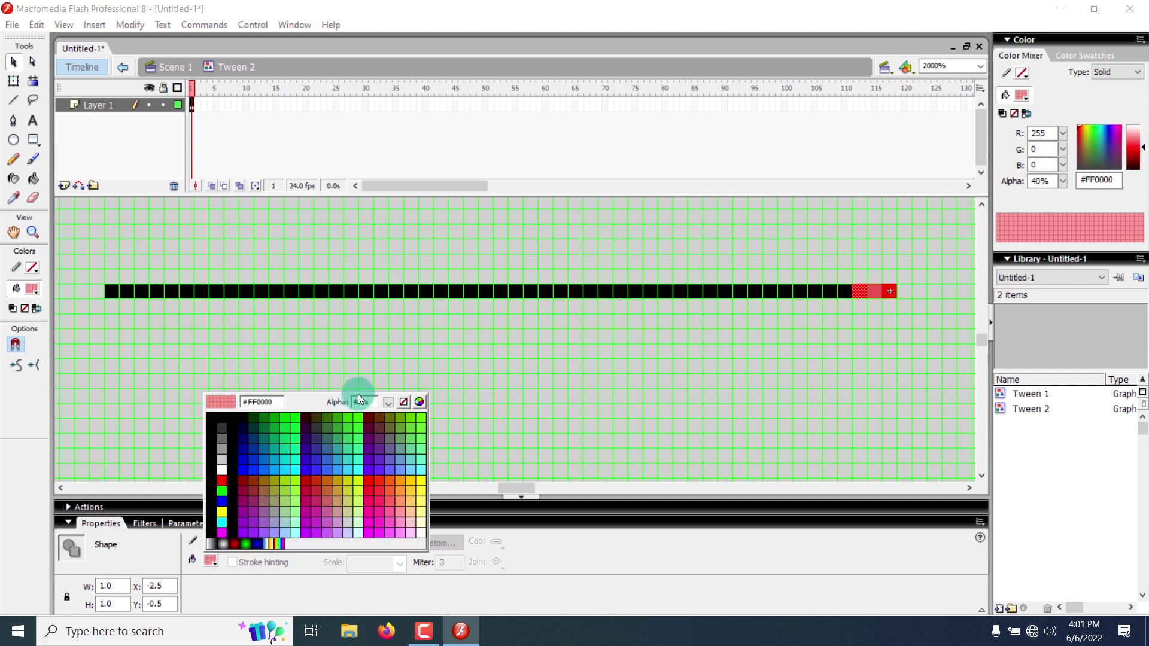
{"action": "left_click_drag", "start_coordinate": [358, 397], "coordinate": [337, 405]}
{"action": "type", "text": "100"}
{"action": "key", "text": "Return"}
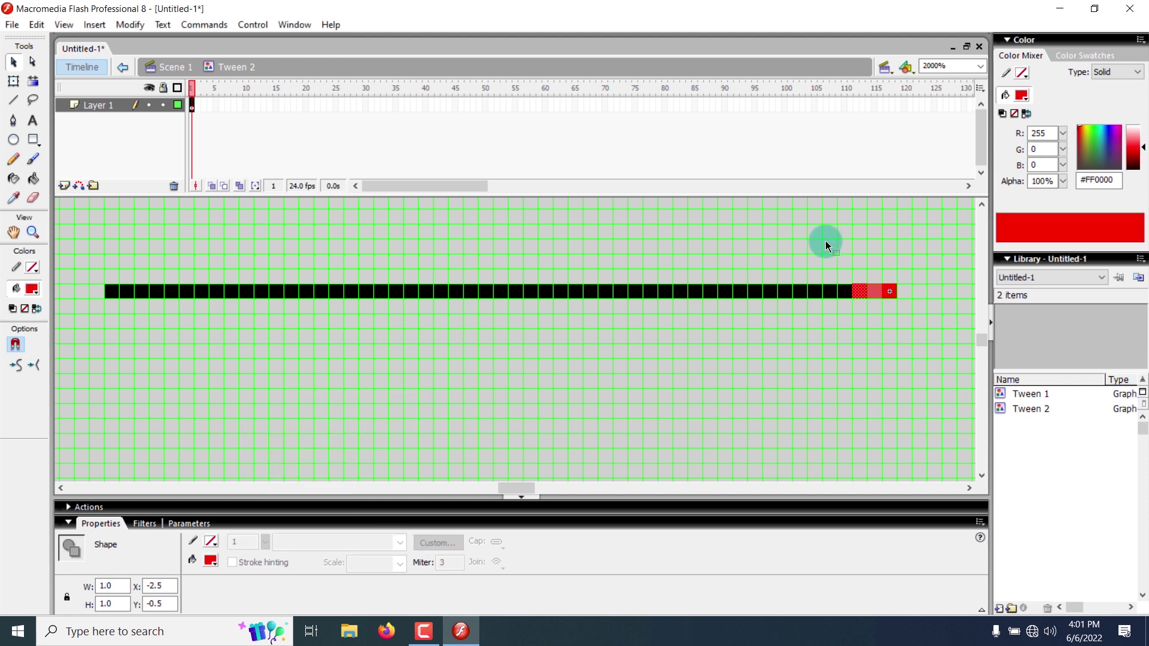
{"action": "left_click", "coordinate": [878, 293]}
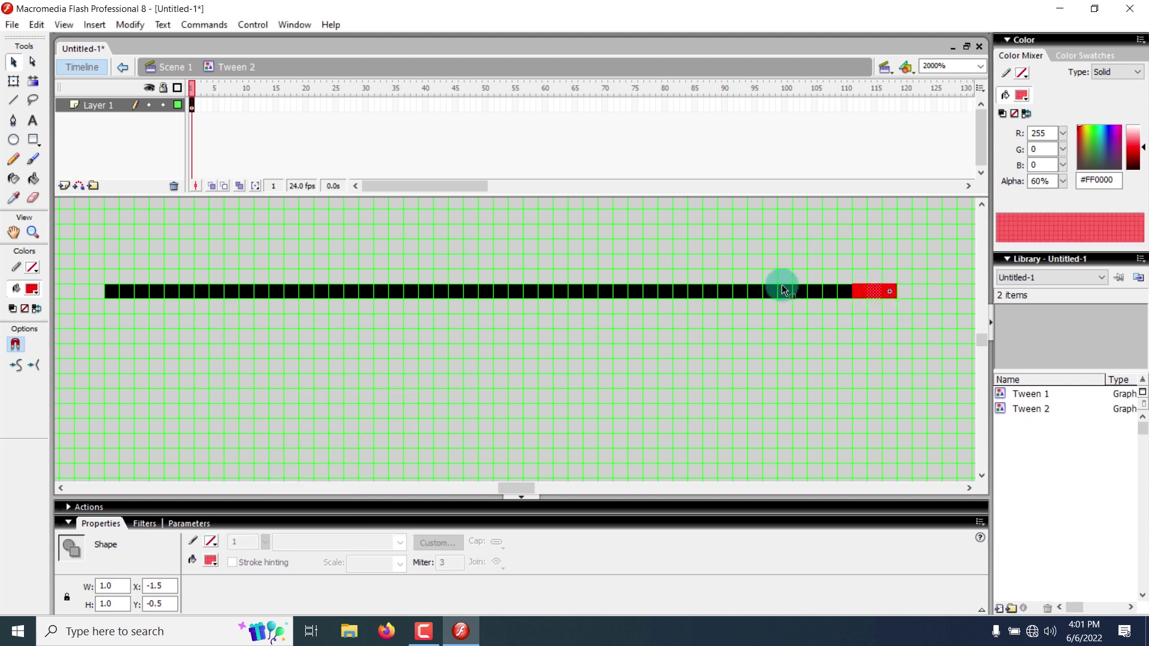
{"action": "left_click", "coordinate": [211, 559]}
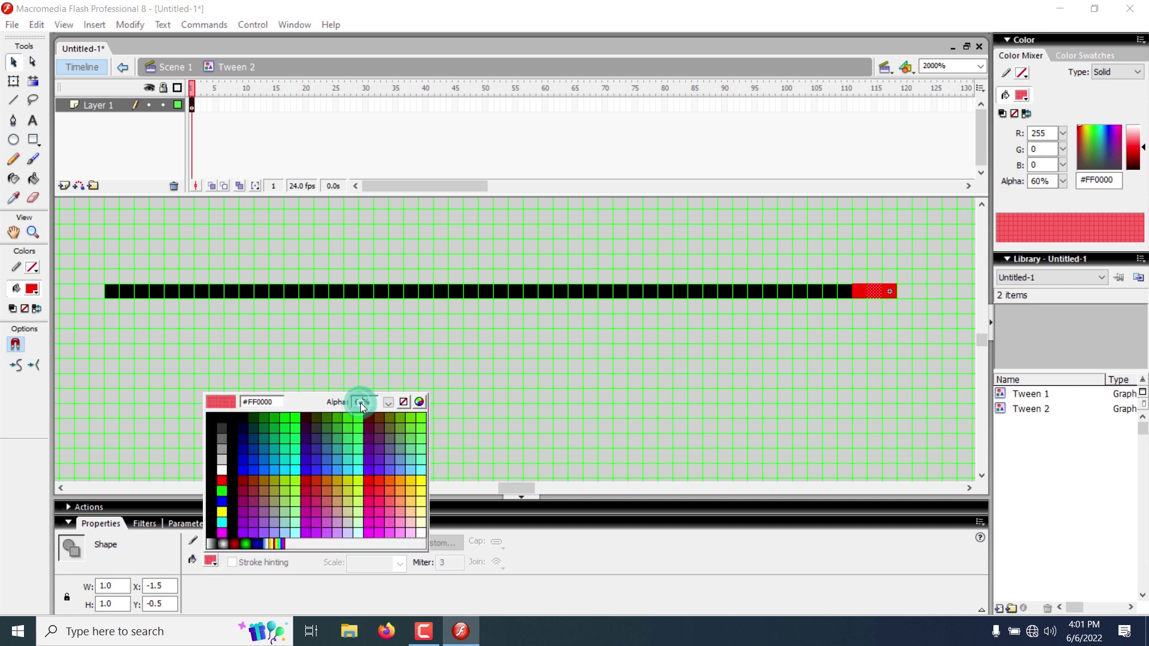
{"action": "left_click_drag", "start_coordinate": [360, 403], "coordinate": [343, 400]}
{"action": "key", "text": "Return"}
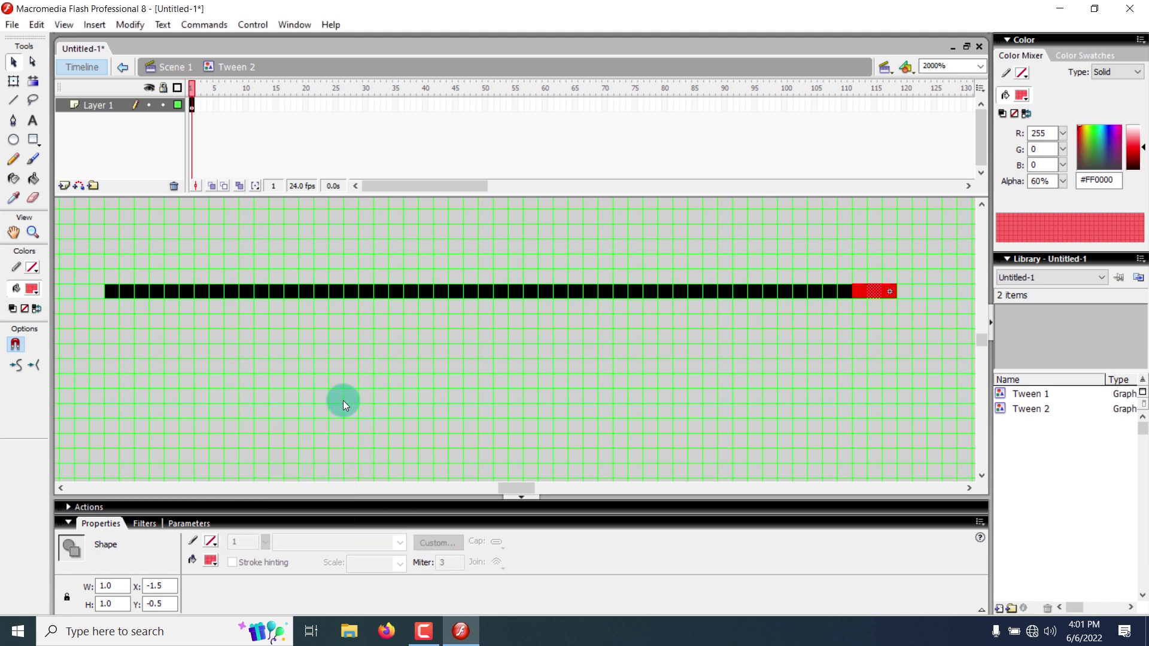
{"action": "key", "text": "ctrl+z"}
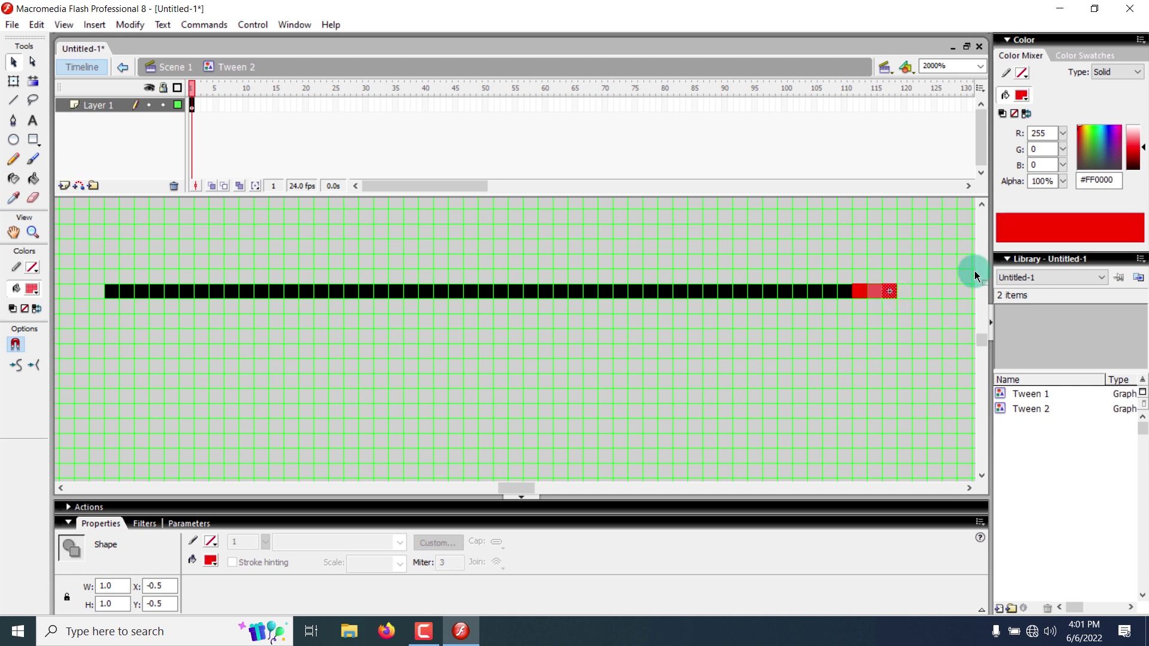
Set the fill alpha of the rightmost trail pixel to 40% and return to Scene 1.
{"action": "left_click", "coordinate": [211, 560]}
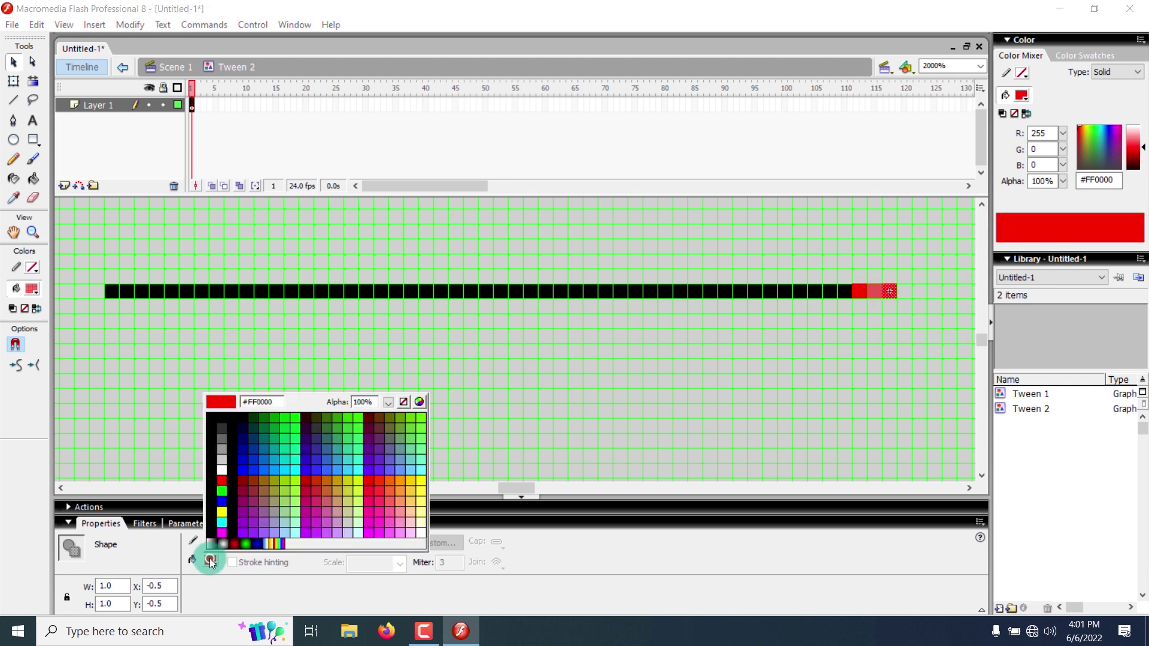
{"action": "double_click", "coordinate": [365, 402]}
{"action": "type", "text": "40"}
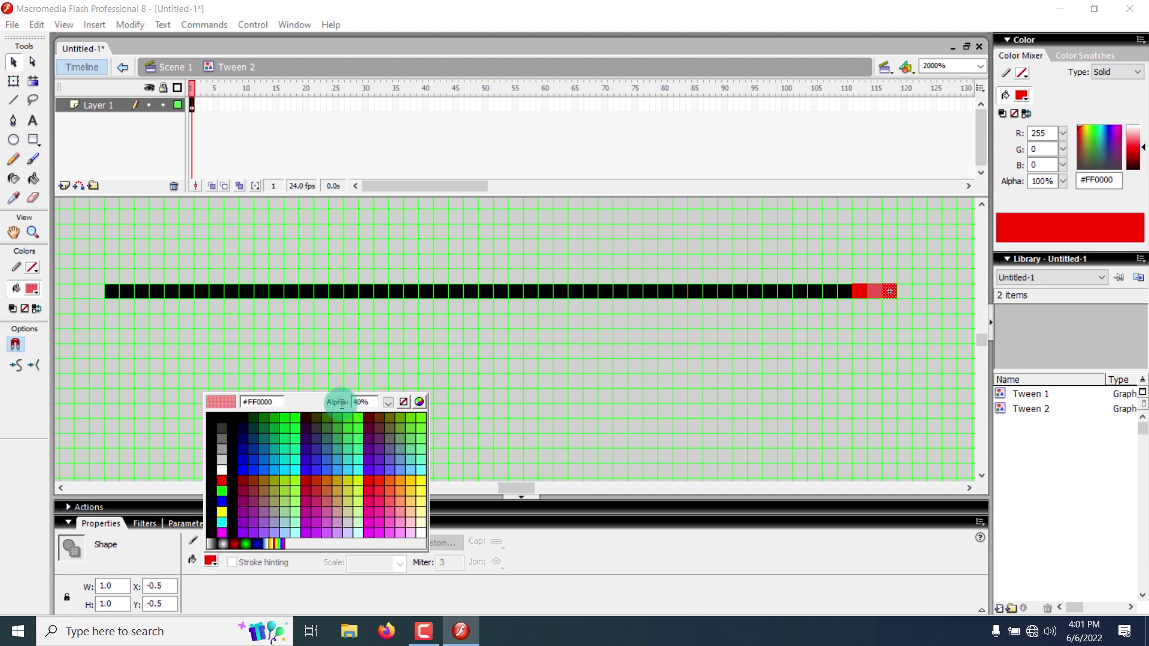
{"action": "key", "text": "Return"}
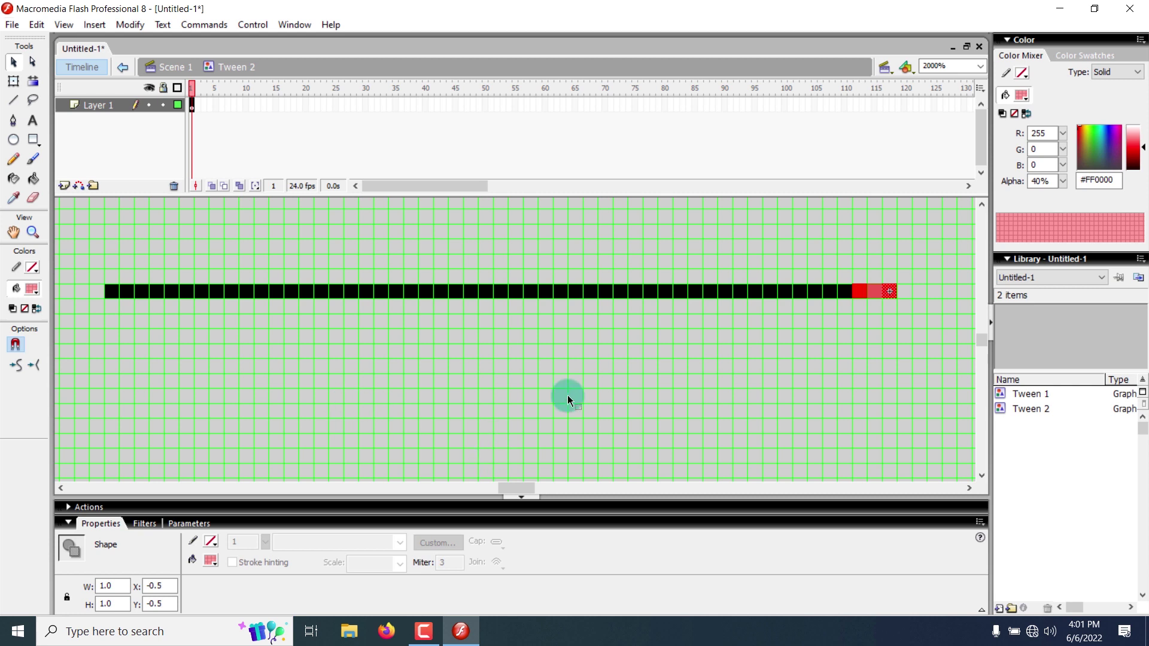
{"action": "left_click", "coordinate": [714, 377]}
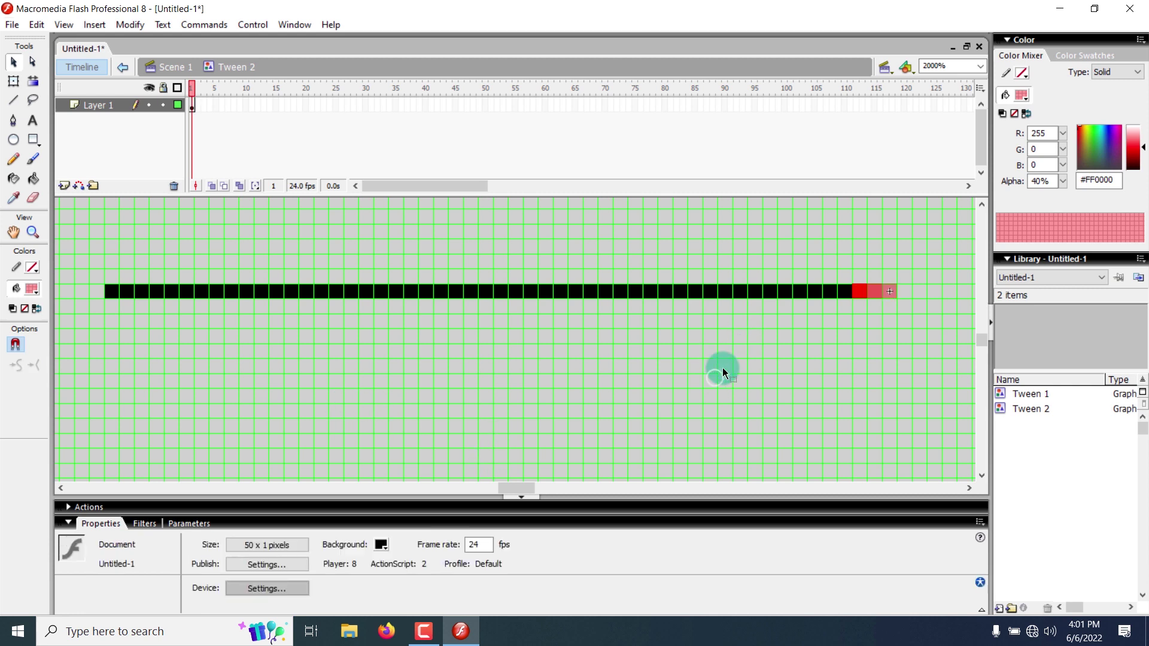
{"action": "left_click", "coordinate": [122, 70]}
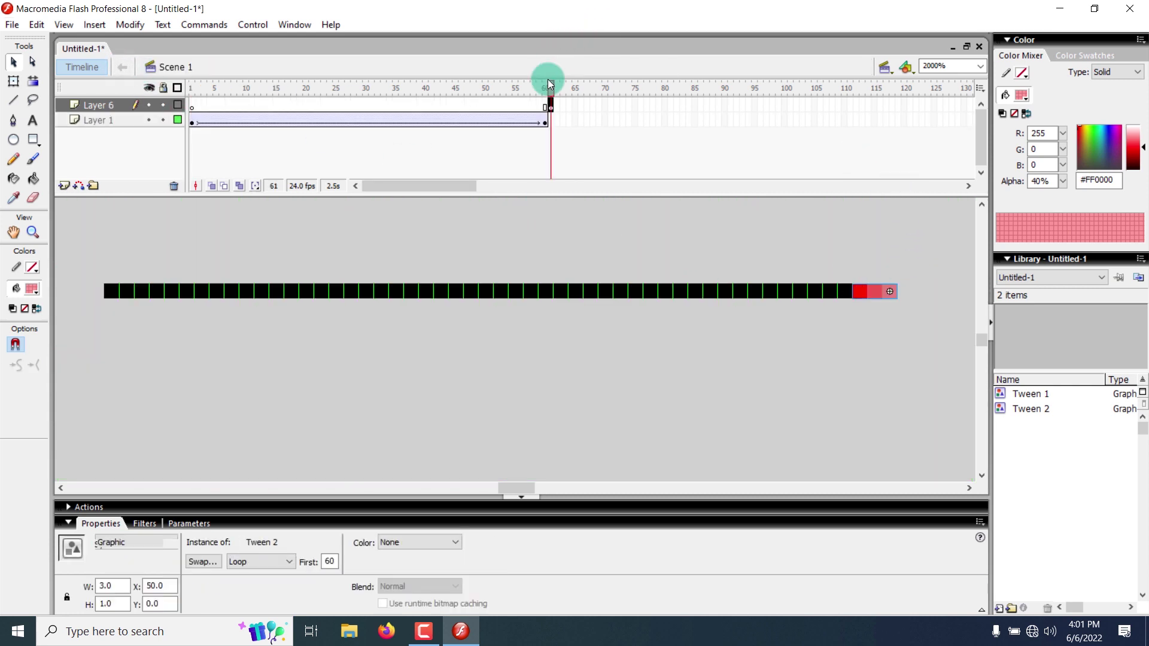
Create a motion tween at frame 61 of Layer 6 and insert its end keyframe at frame 120.
{"action": "mouse_move", "coordinate": [548, 85]}
{"action": "left_mouse_down"}
{"action": "mouse_move", "coordinate": [534, 85]}
{"action": "mouse_move", "coordinate": [555, 86]}
{"action": "left_mouse_up"}
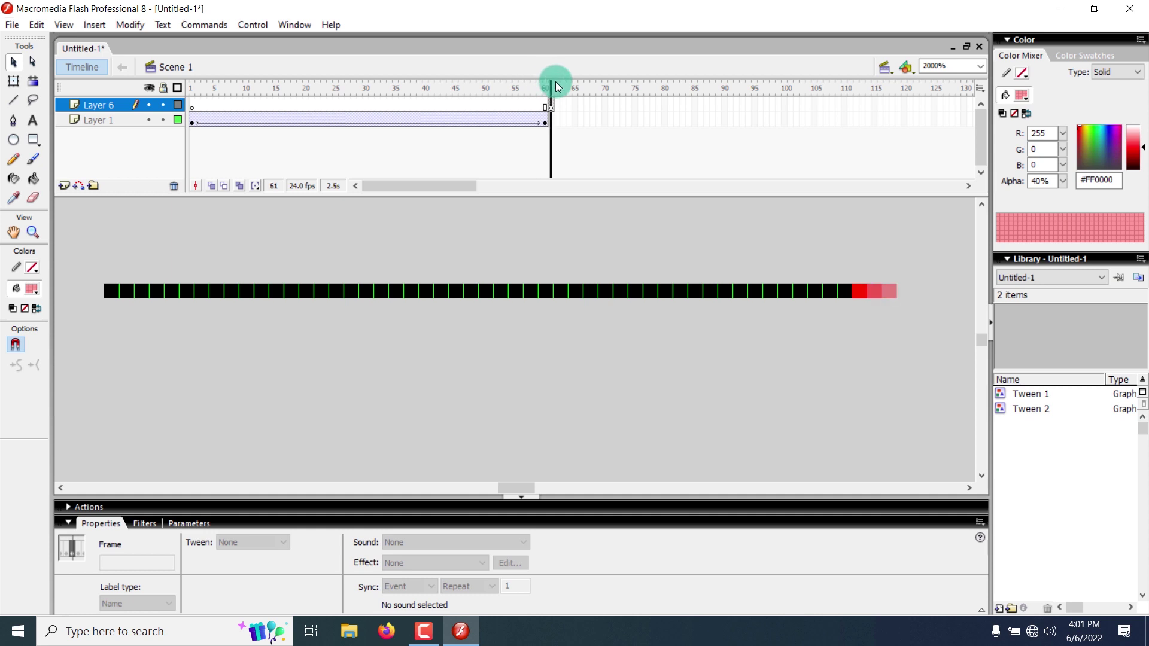
{"action": "right_click", "coordinate": [550, 107]}
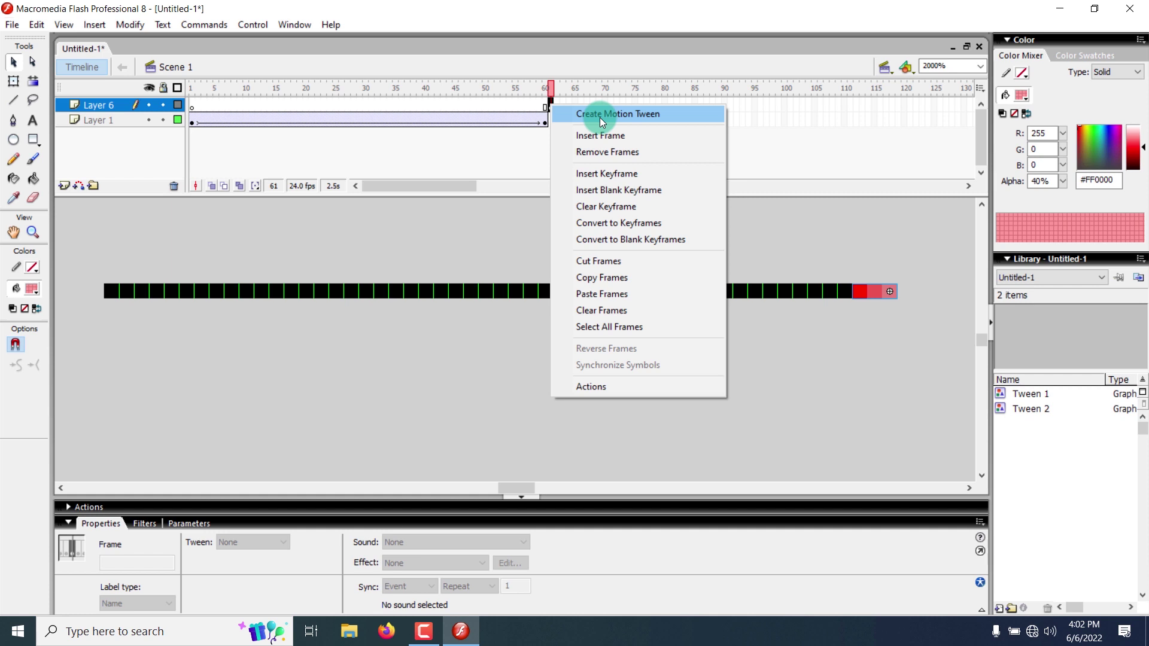
{"action": "left_click", "coordinate": [599, 117]}
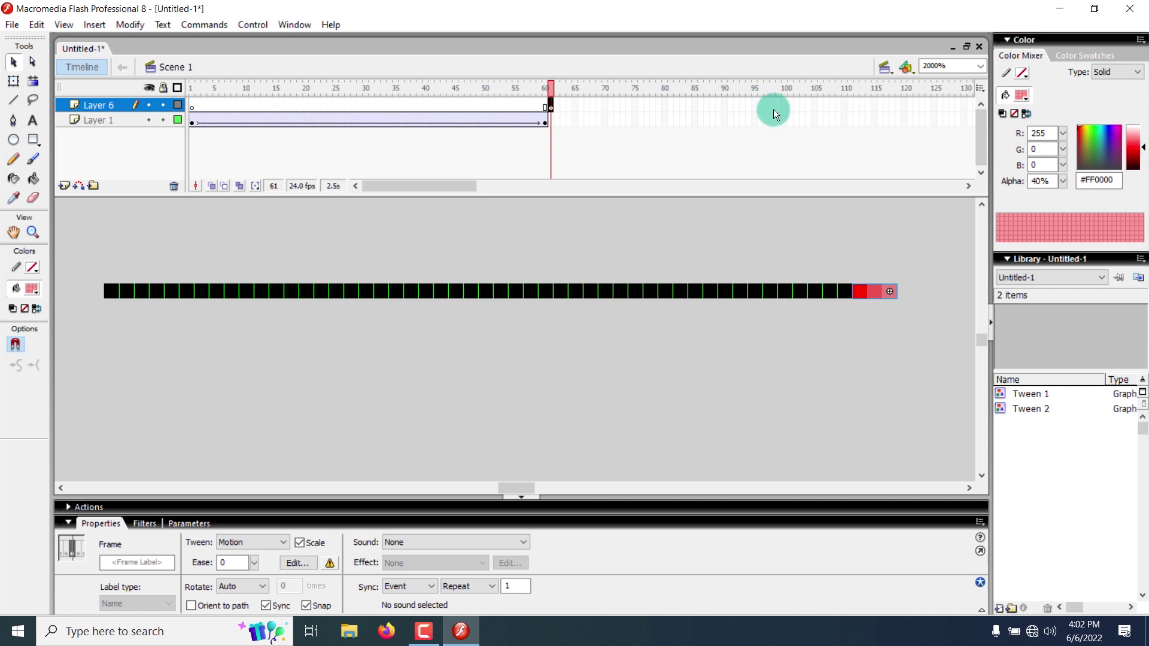
{"action": "left_click", "coordinate": [906, 100]}
{"action": "right_click", "coordinate": [906, 101]}
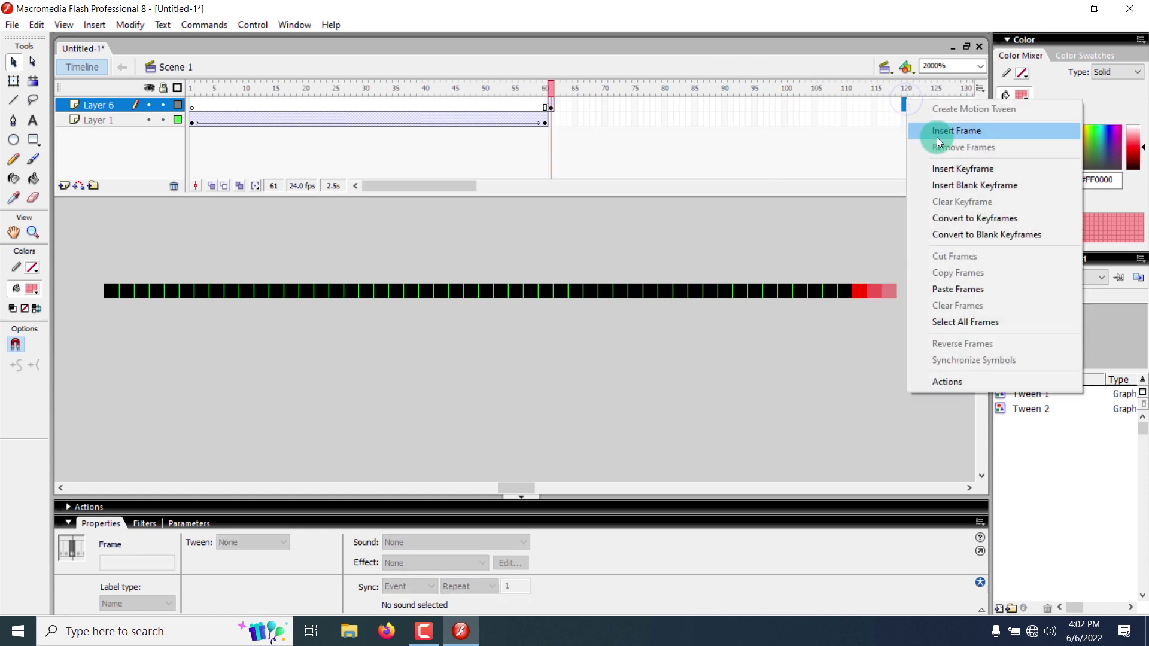
{"action": "left_click", "coordinate": [960, 173]}
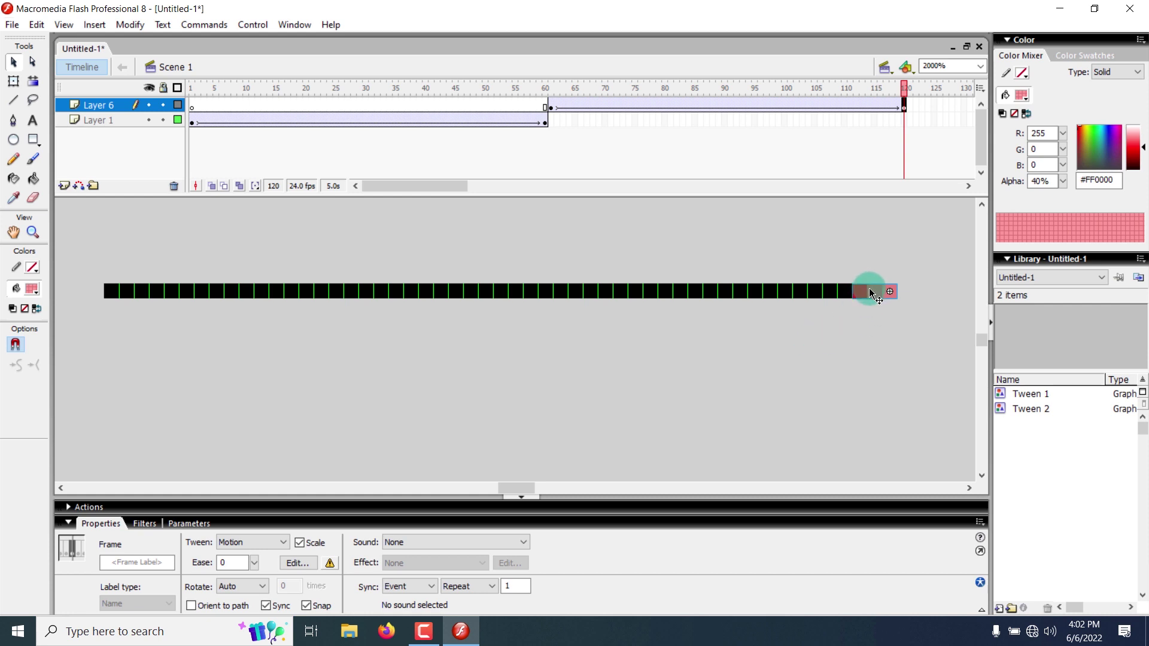
Move the frame 120 trail instance across the pixel row until it sits just outside the row's left end.
{"action": "left_click_drag", "start_coordinate": [868, 292], "coordinate": [84, 294]}
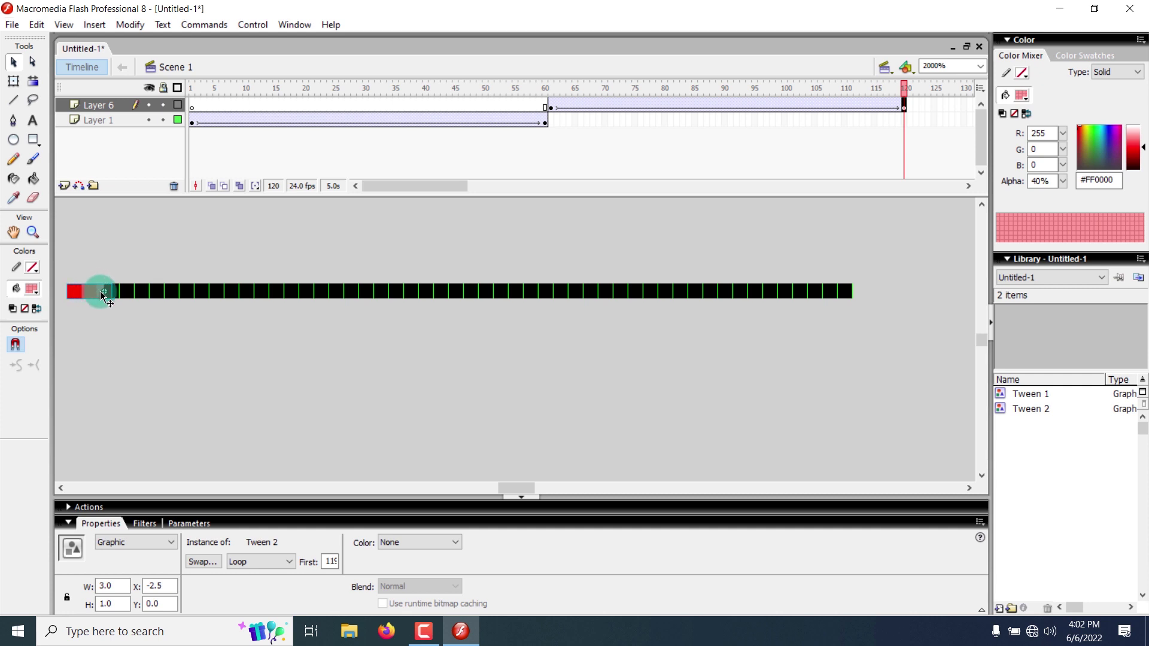
{"action": "key", "text": "Left"}
{"action": "key", "text": "Left"}
{"action": "key", "text": "Left"}
{"action": "key", "text": "Left"}
{"action": "key", "text": "Left"}
Play back the animation from frame 61, and once more from the beginning.
{"action": "left_click", "coordinate": [549, 92]}
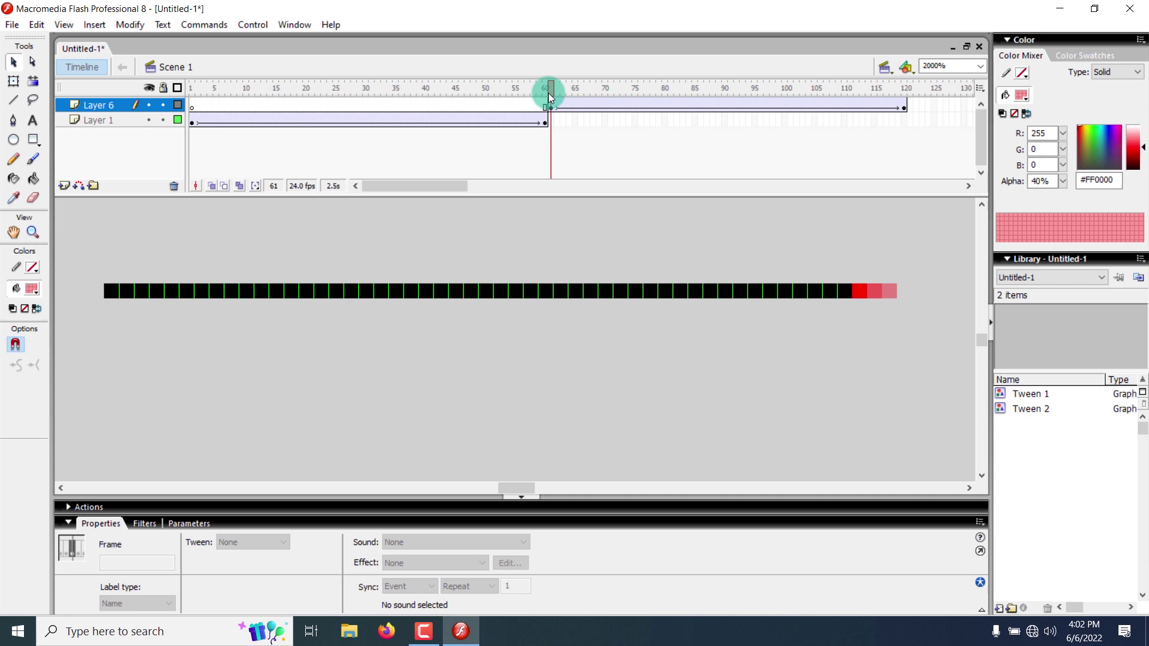
{"action": "key", "text": "Return"}
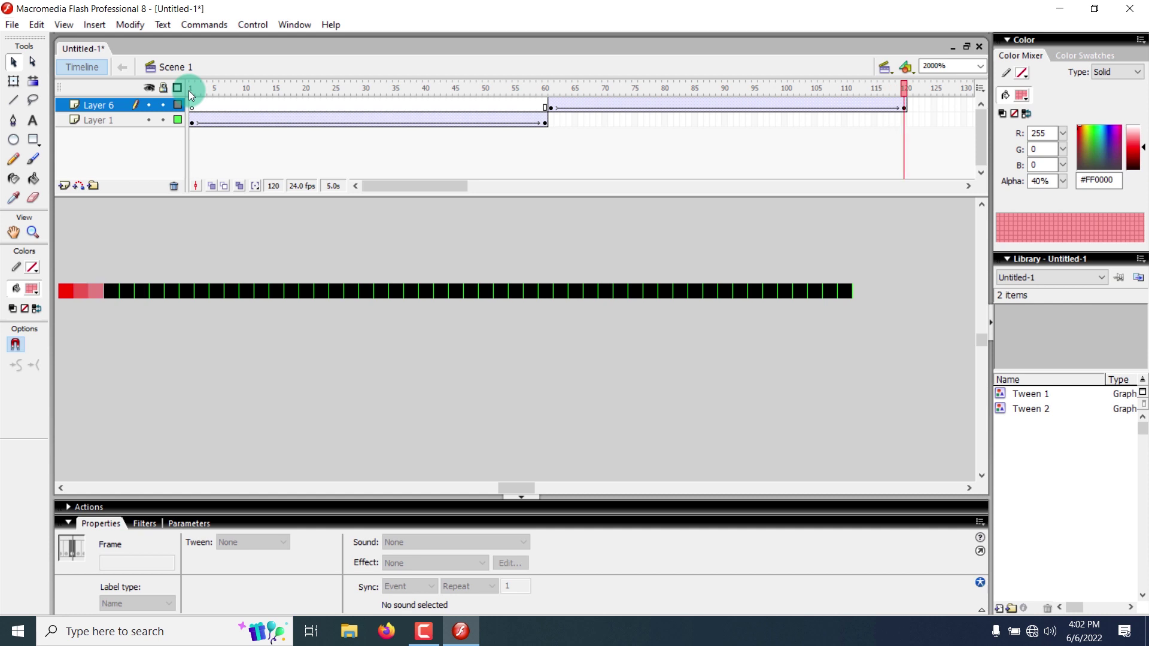
{"action": "key", "text": "Return"}
Export the movie to the Desktop as a Flash Movie (*.swf) named Animation_01.
{"action": "left_click", "coordinate": [11, 26]}
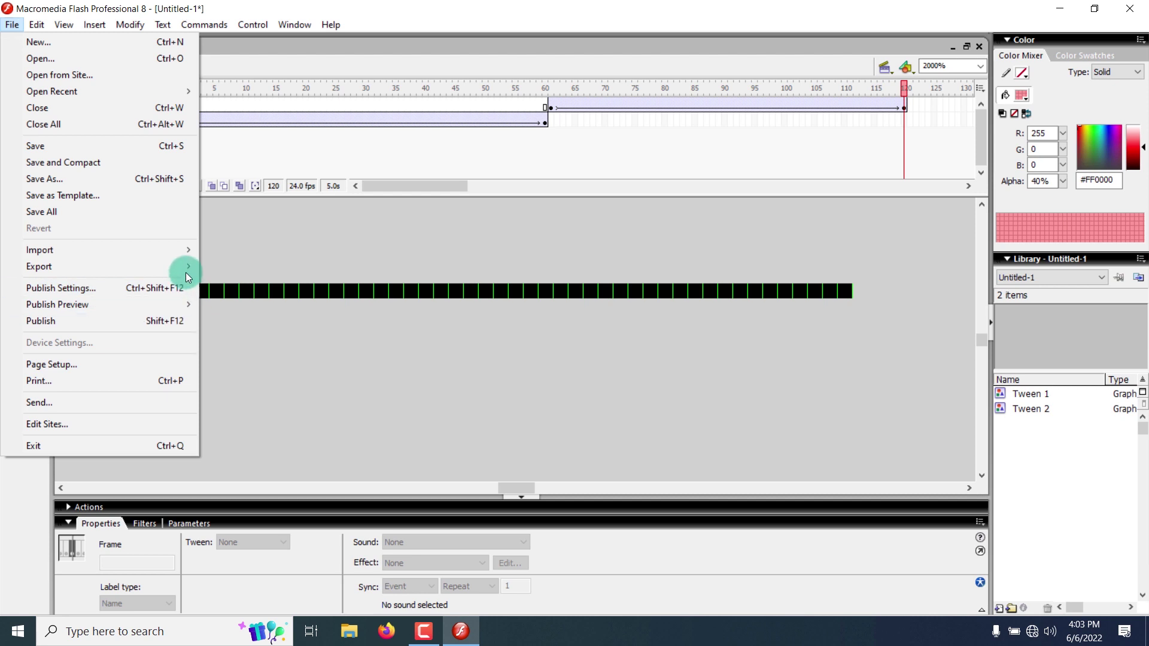
{"action": "mouse_move", "coordinate": [184, 268]}
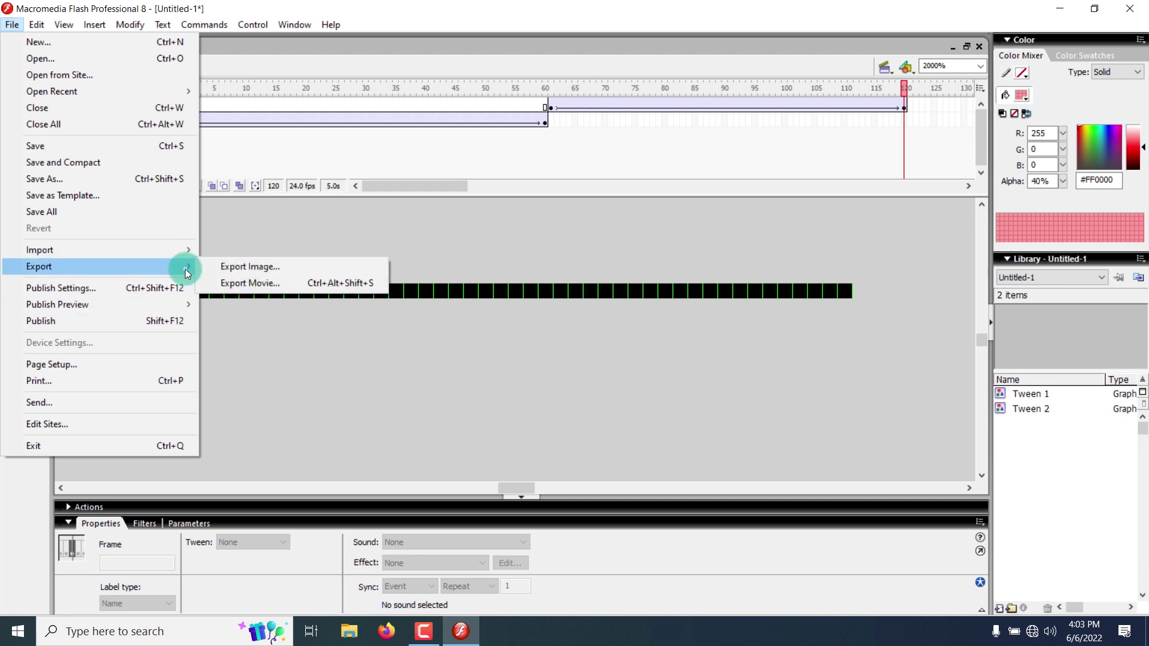
{"action": "left_click", "coordinate": [284, 282]}
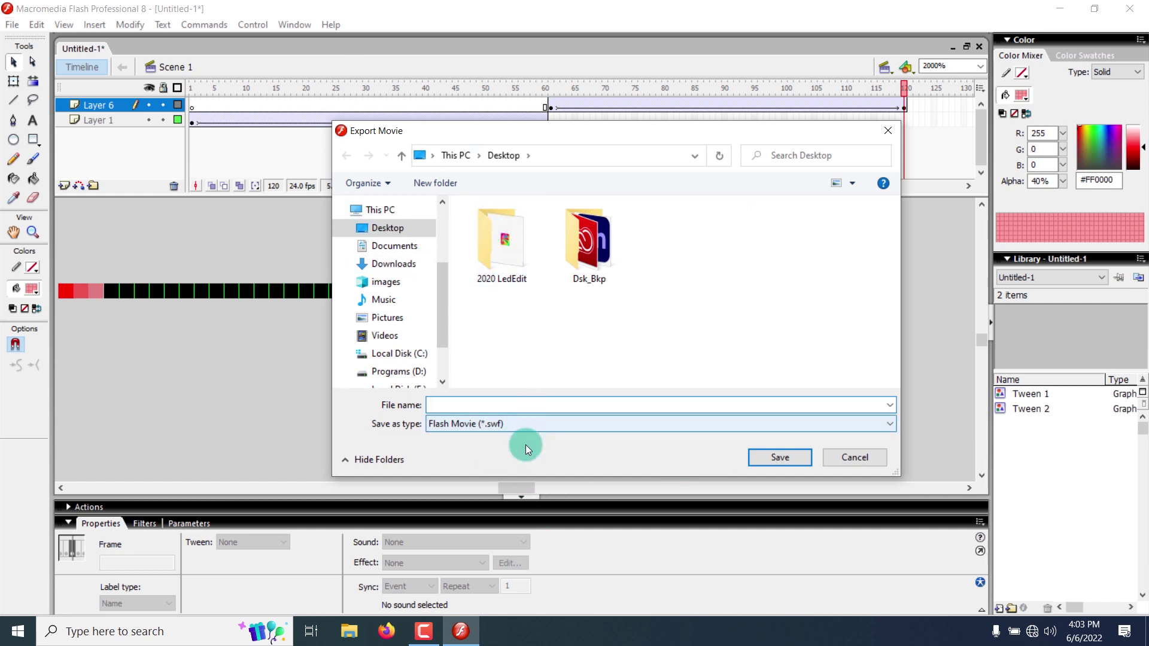
{"action": "left_click", "coordinate": [529, 422]}
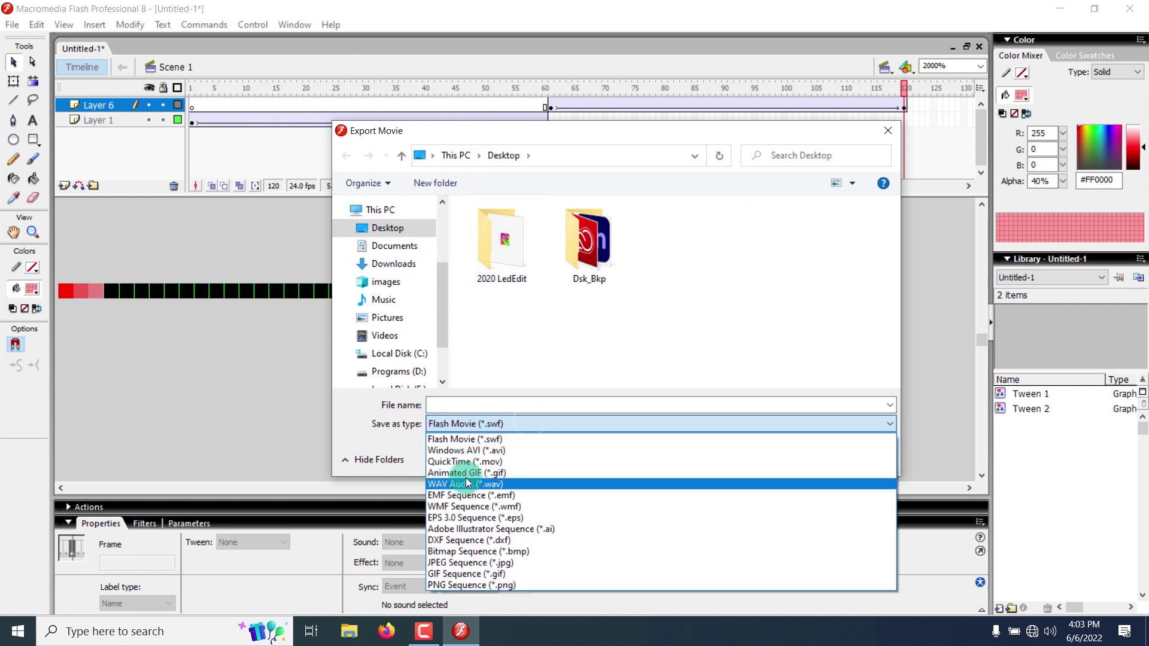
{"action": "left_click", "coordinate": [483, 440]}
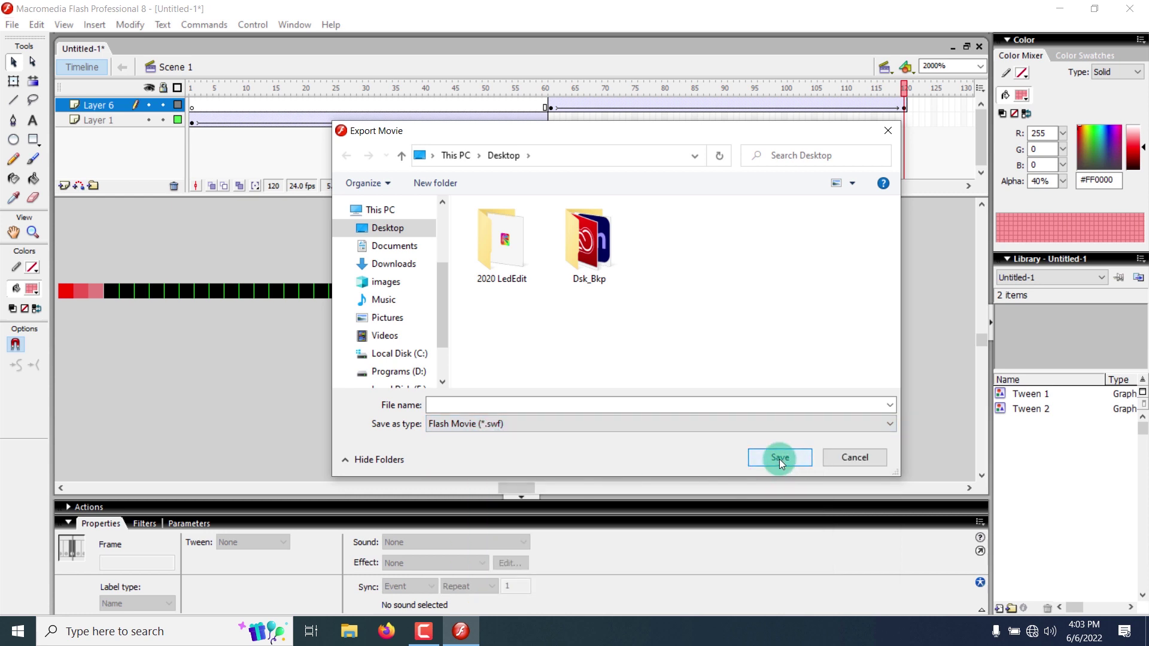
{"action": "left_click", "coordinate": [540, 411]}
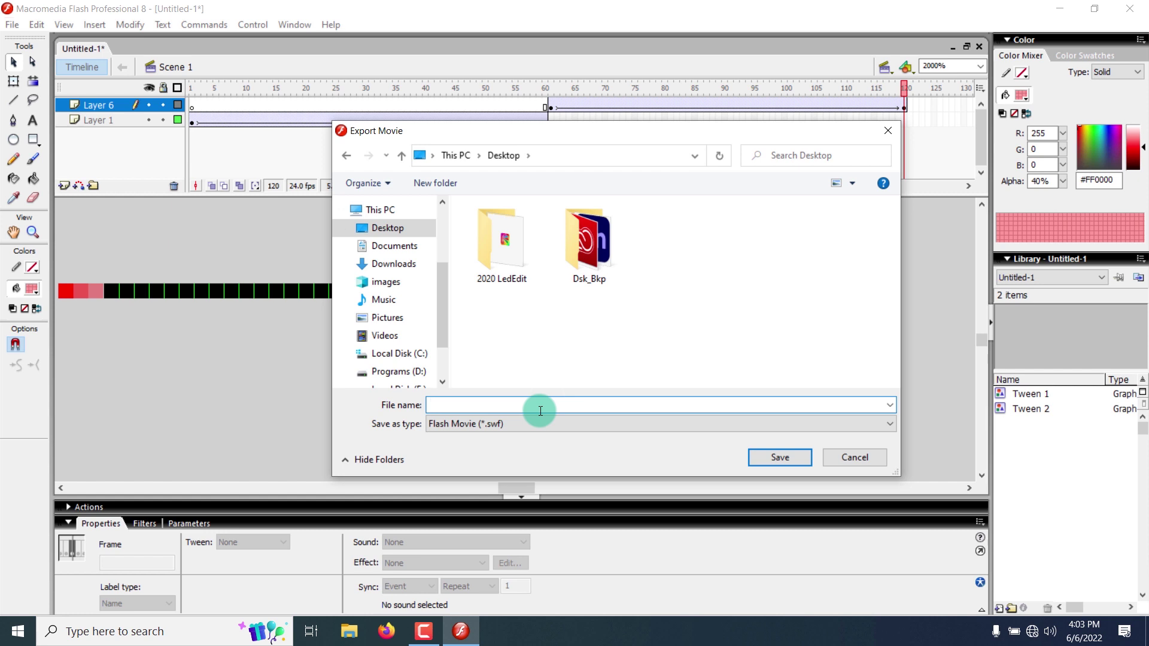
{"action": "type", "text": "Animation_01"}
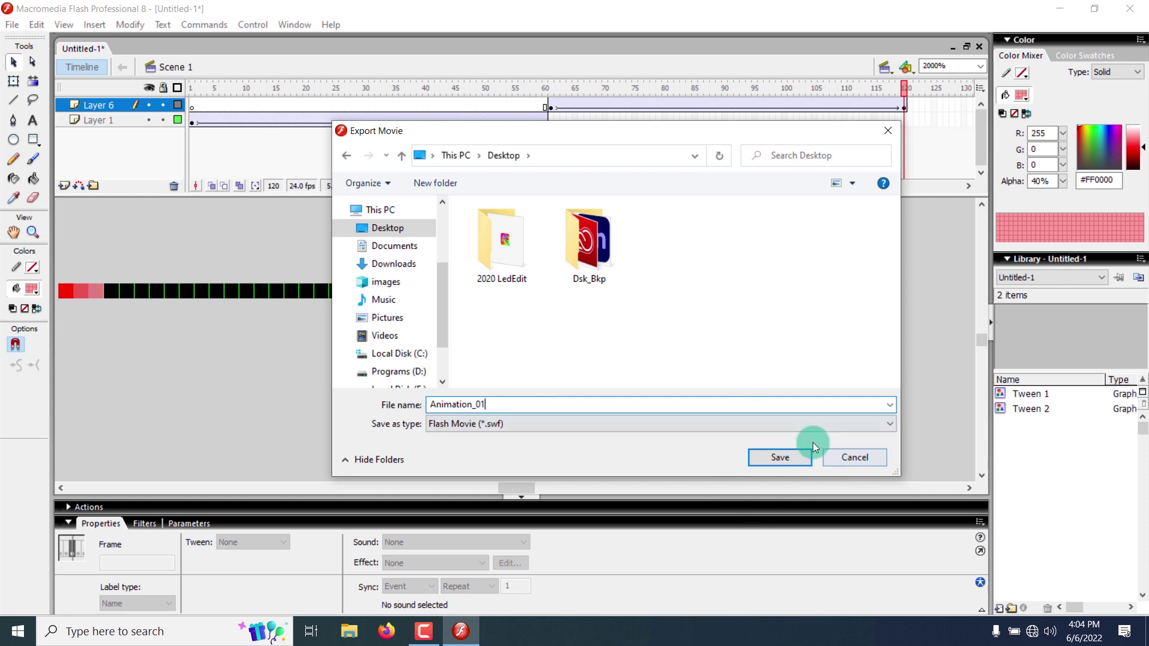
{"action": "left_click", "coordinate": [778, 458]}
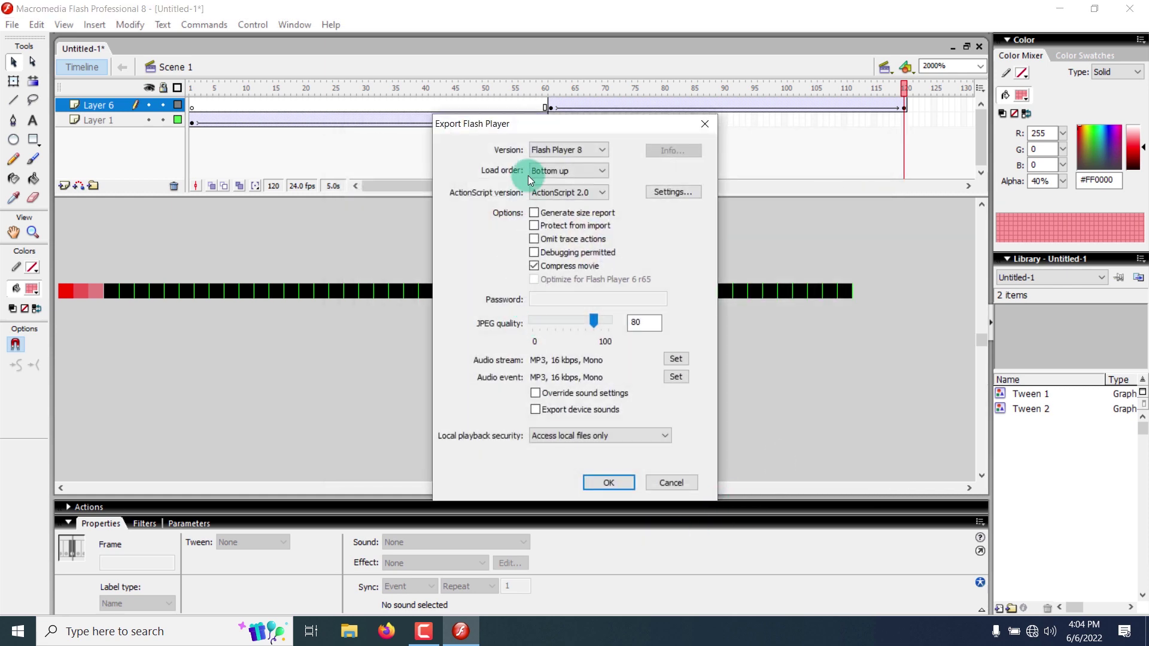
Disable movie compression, set the JPEG quality to 100 and complete the Flash Player export.
{"action": "left_click_drag", "start_coordinate": [564, 127], "coordinate": [543, 76]}
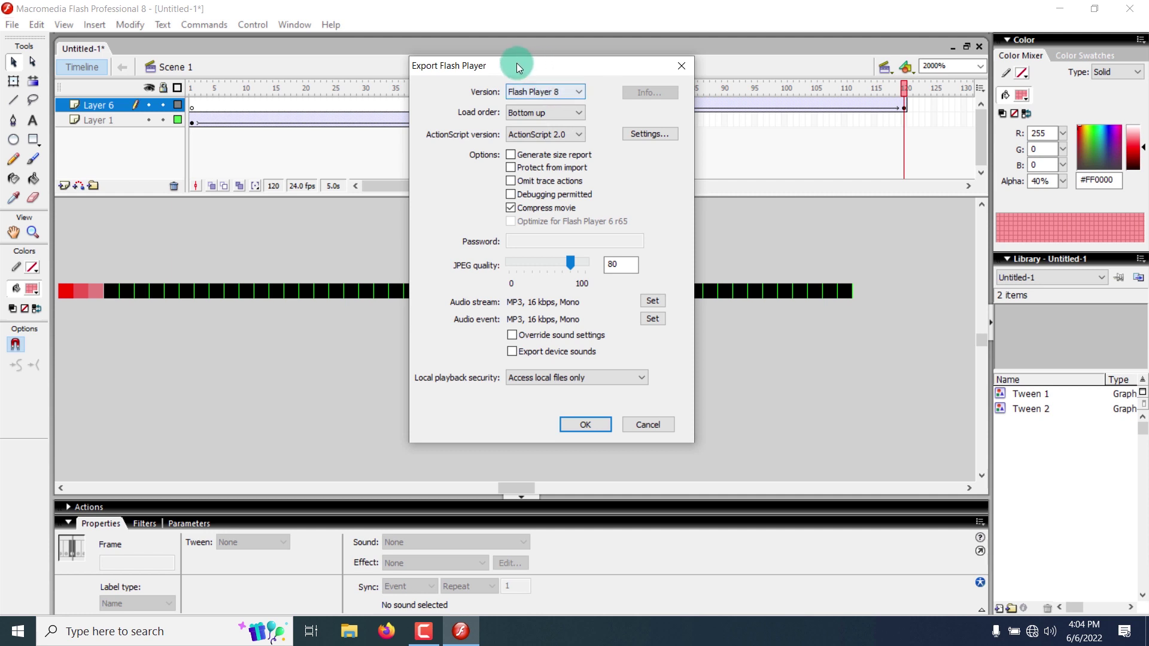
{"action": "left_click", "coordinate": [510, 208]}
{"action": "left_click", "coordinate": [571, 264]}
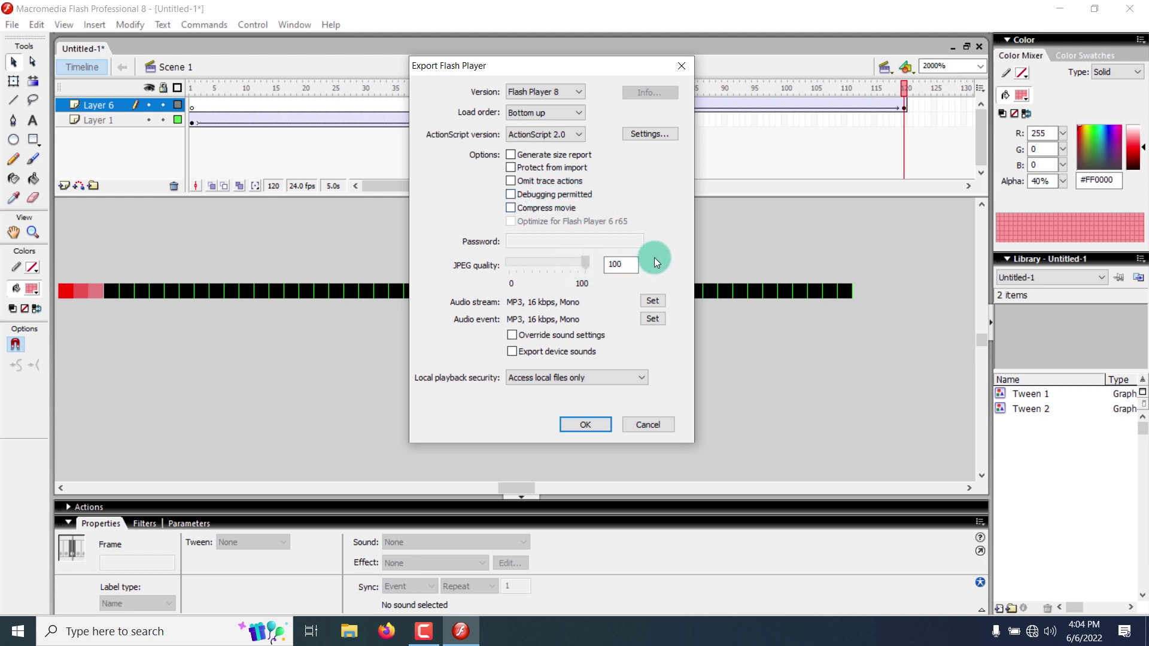
{"action": "left_click_drag", "start_coordinate": [655, 257], "coordinate": [665, 260]}
{"action": "left_click", "coordinate": [581, 425]}
{"action": "left_click", "coordinate": [583, 425]}
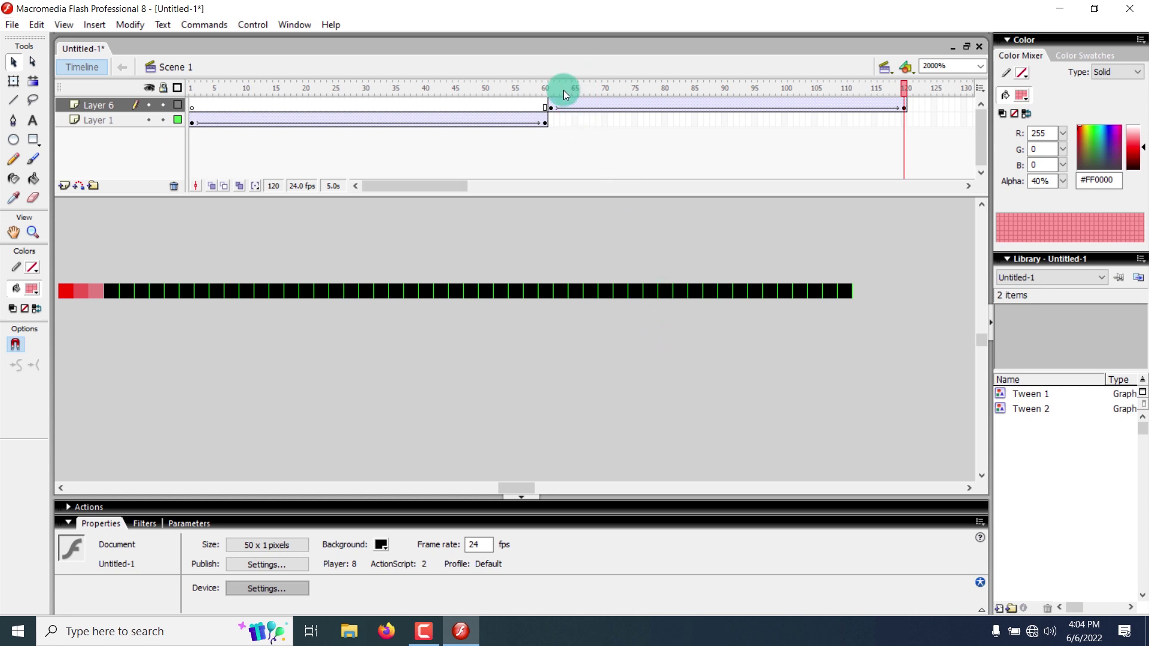
Return to frame 1 and save the document on the Desktop as a Flash 8 Document named Line_Animation_01.
{"action": "left_click_drag", "start_coordinate": [562, 90], "coordinate": [97, 180]}
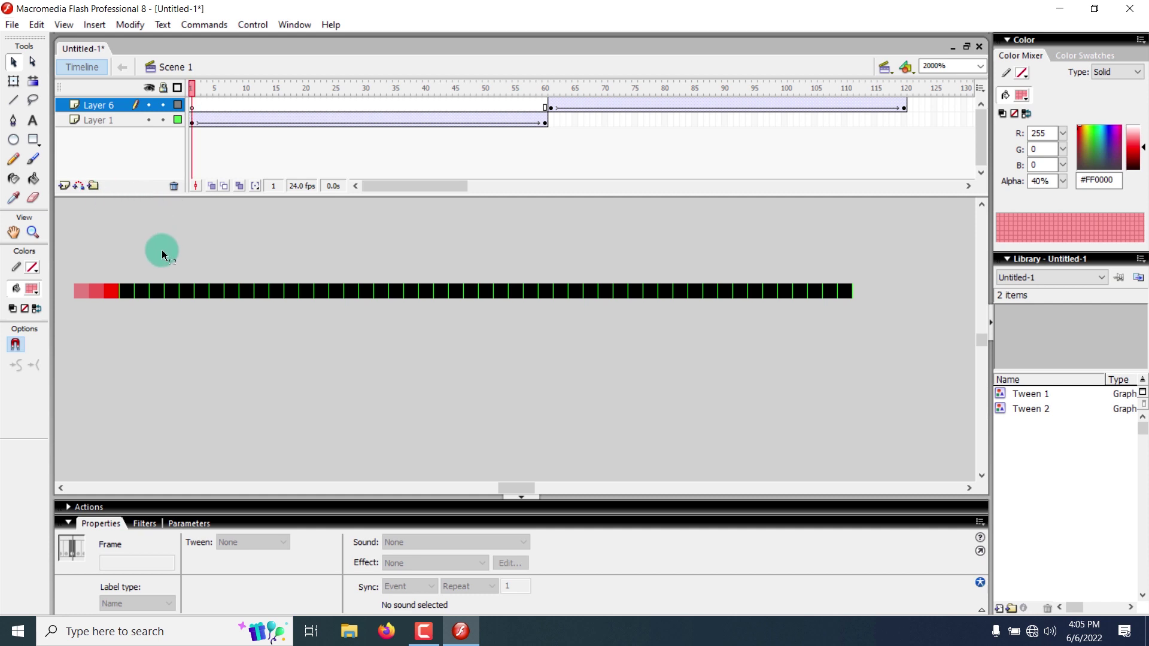
{"action": "key", "text": "ctrl+s"}
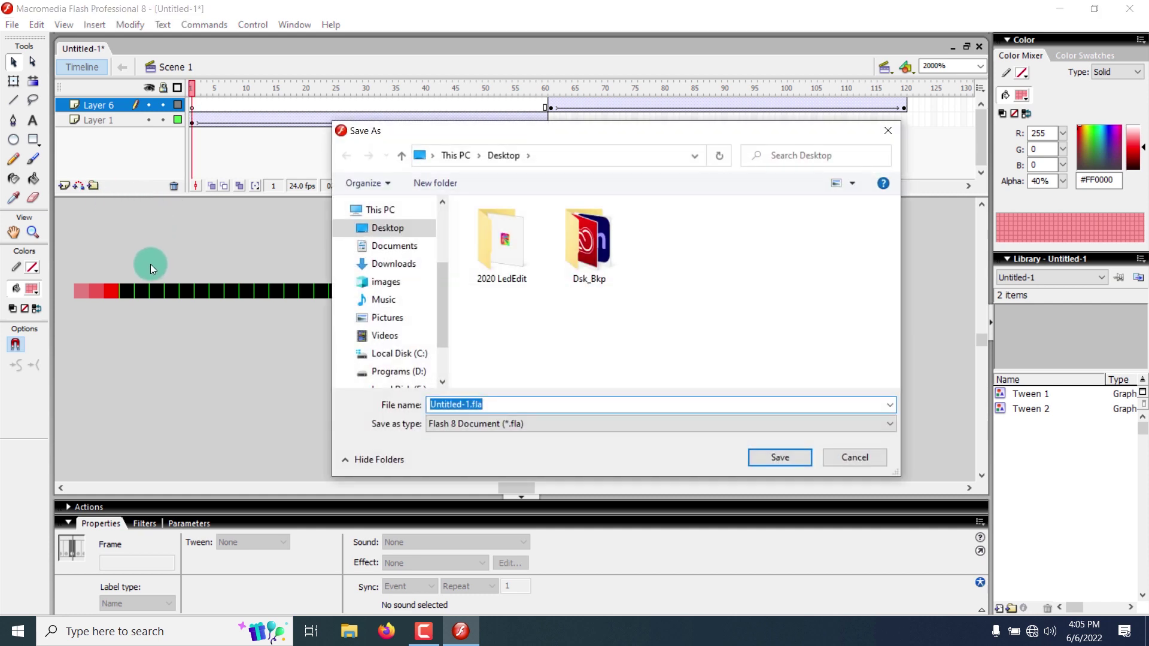
{"action": "type", "text": "Line_Animation_01"}
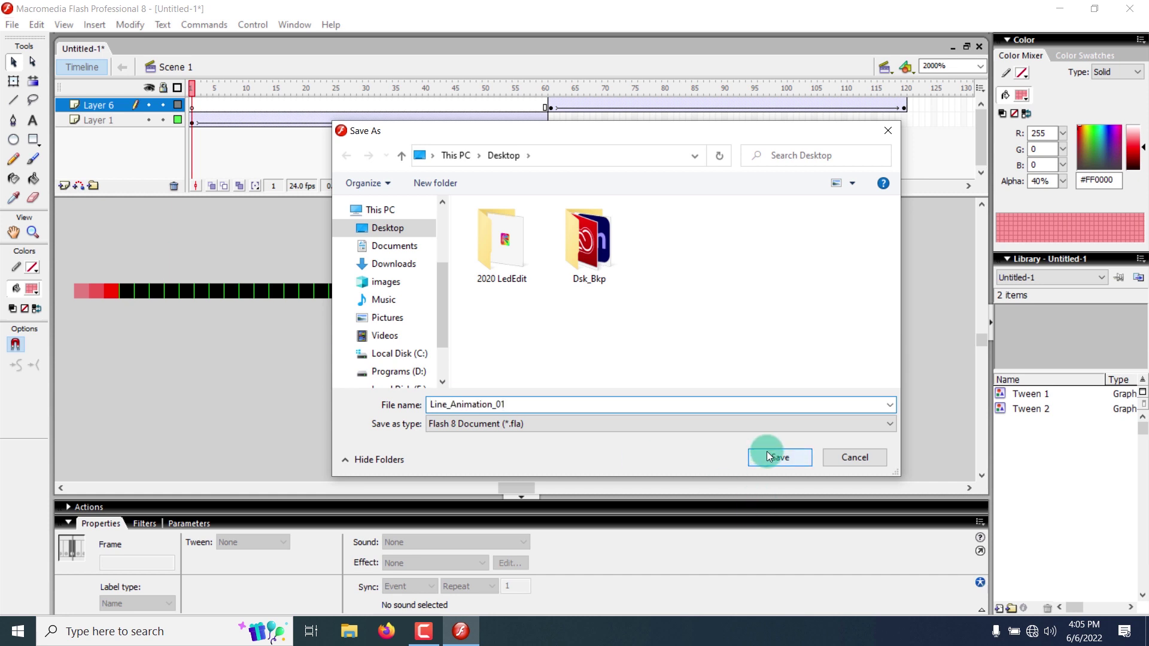
{"action": "left_click", "coordinate": [779, 457]}
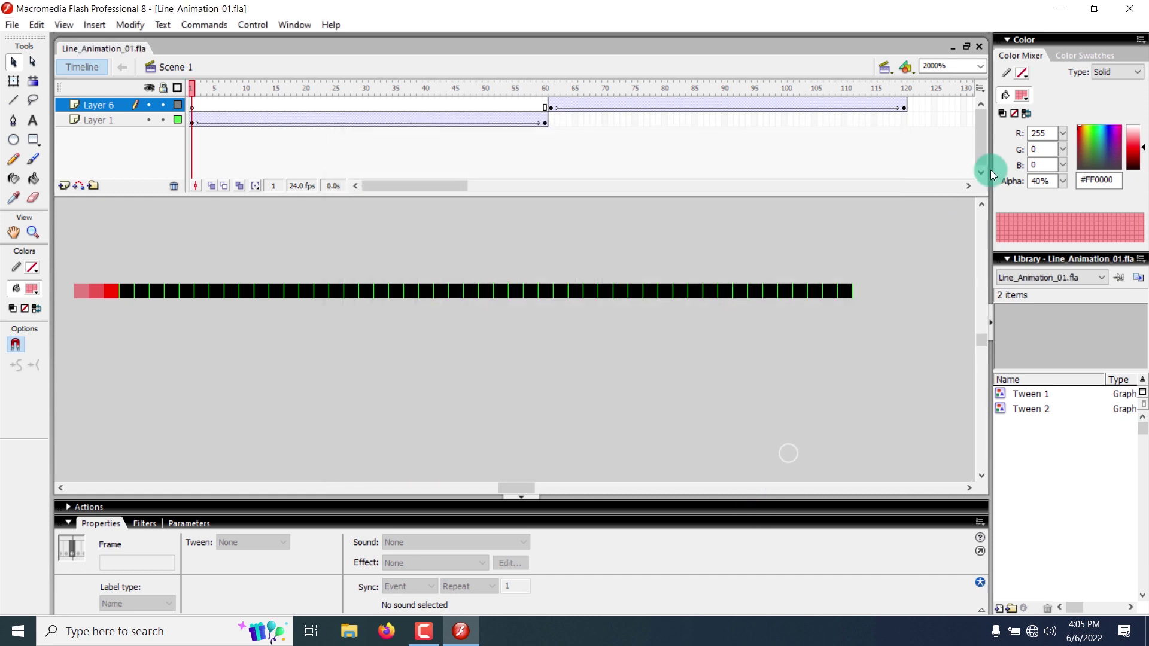
Look at the exported Animation_01.swf on the desktop behind Flash, and at its copy on the desktop behind LedEdit.
{"action": "left_click", "coordinate": [1114, 6]}
{"action": "left_click_drag", "start_coordinate": [91, 552], "coordinate": [371, 266]}
{"action": "left_click_drag", "start_coordinate": [301, 216], "coordinate": [455, 335]}
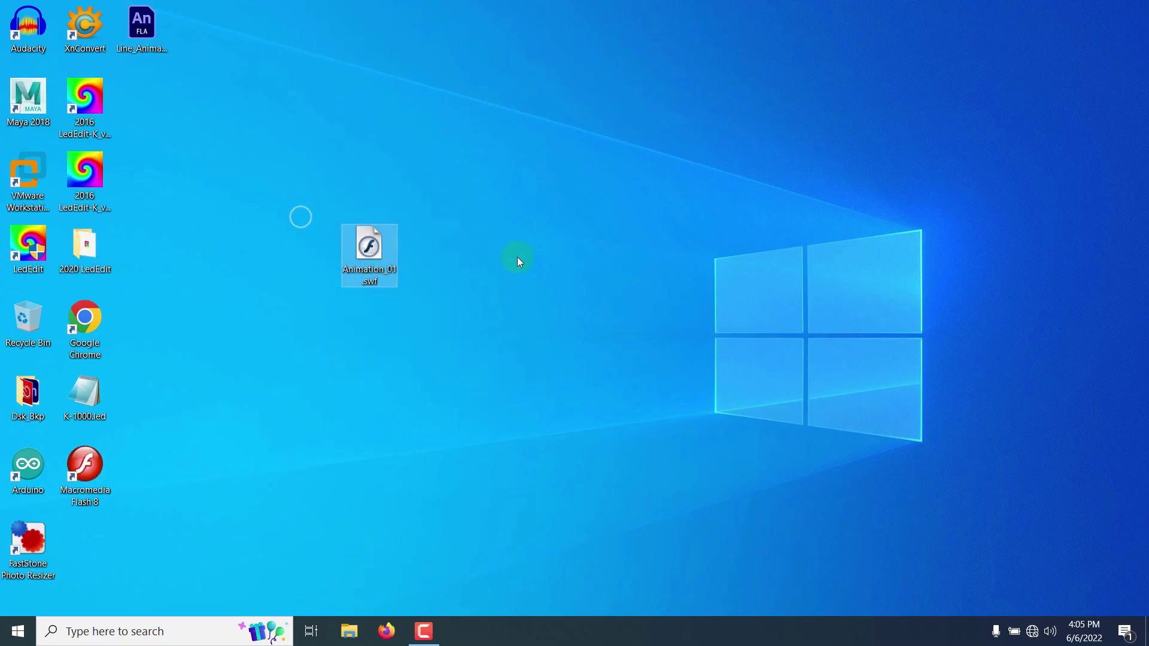
{"action": "left_click", "coordinate": [508, 243]}
{"action": "left_click_drag", "start_coordinate": [388, 248], "coordinate": [111, 534]}
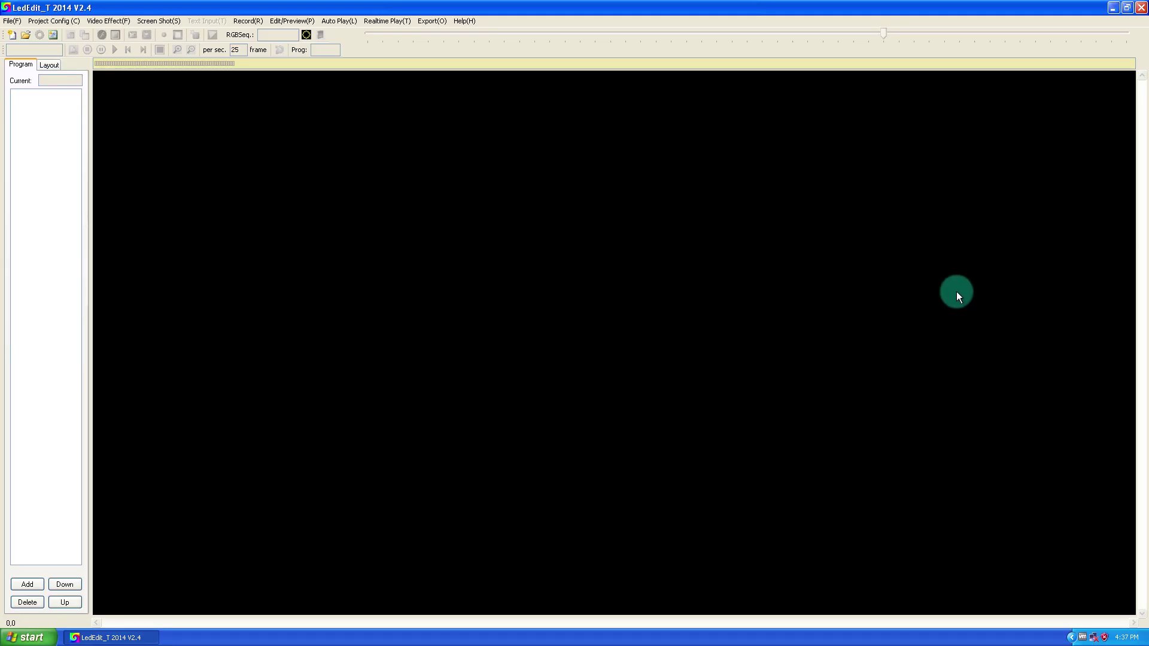
{"action": "left_click", "coordinate": [1114, 6]}
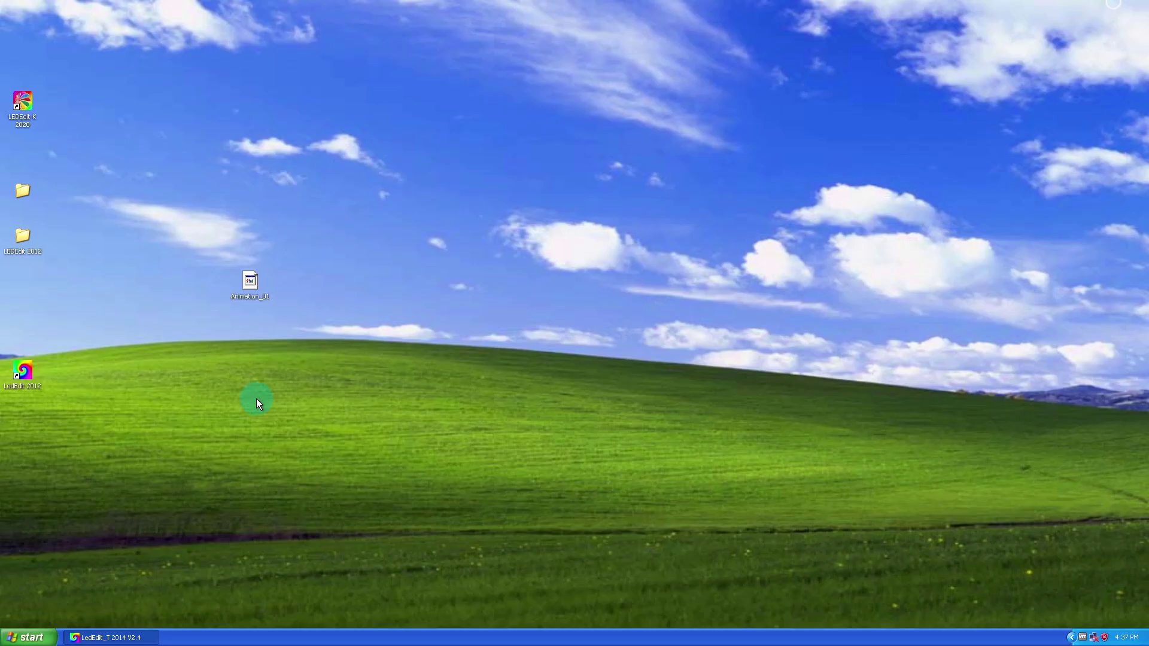
{"action": "left_click", "coordinate": [142, 638]}
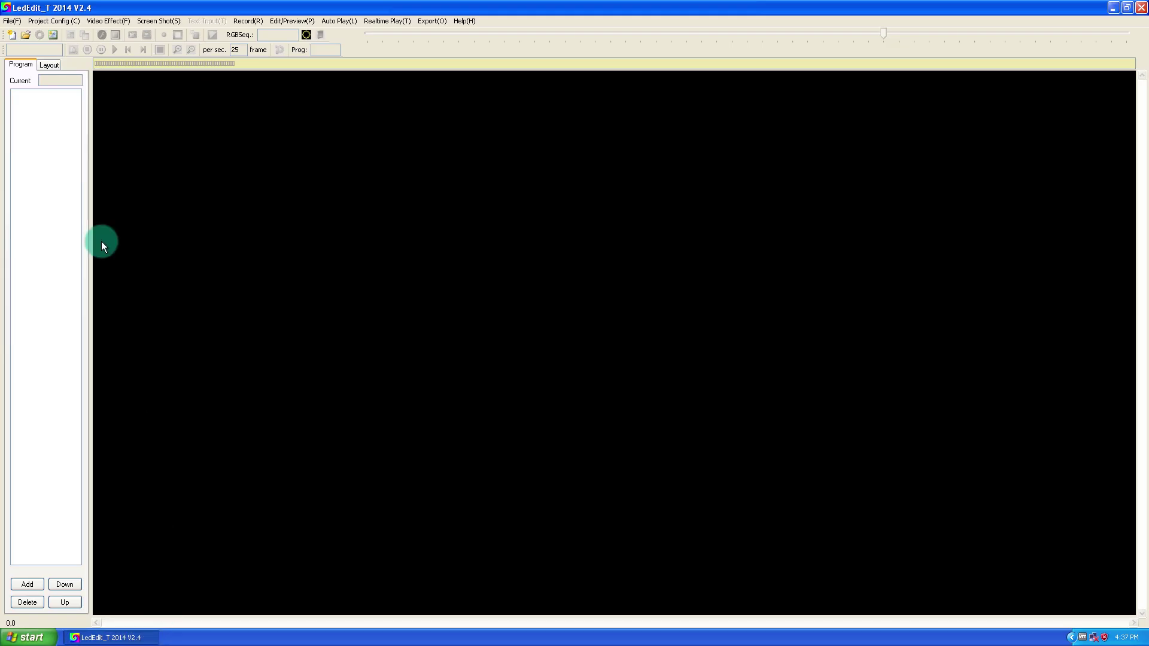
Create a new LedEdit project for the T-1000S-WS2811 controller in High speed mode with a frame rate of 24.
{"action": "left_click", "coordinate": [12, 36]}
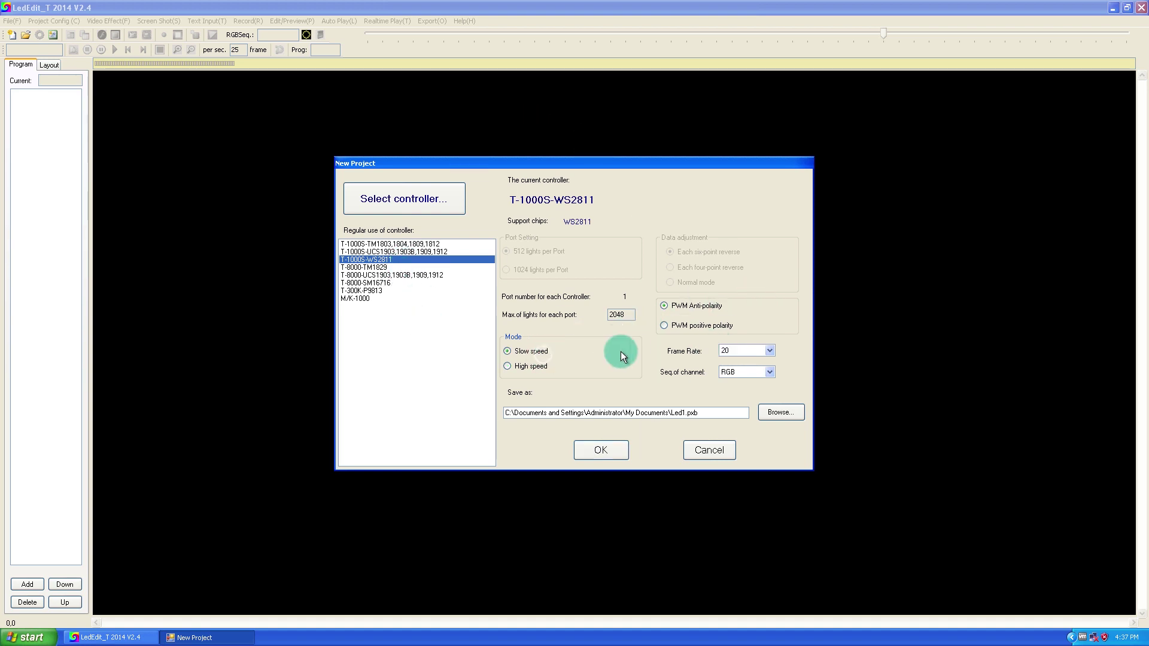
{"action": "left_click", "coordinate": [751, 354]}
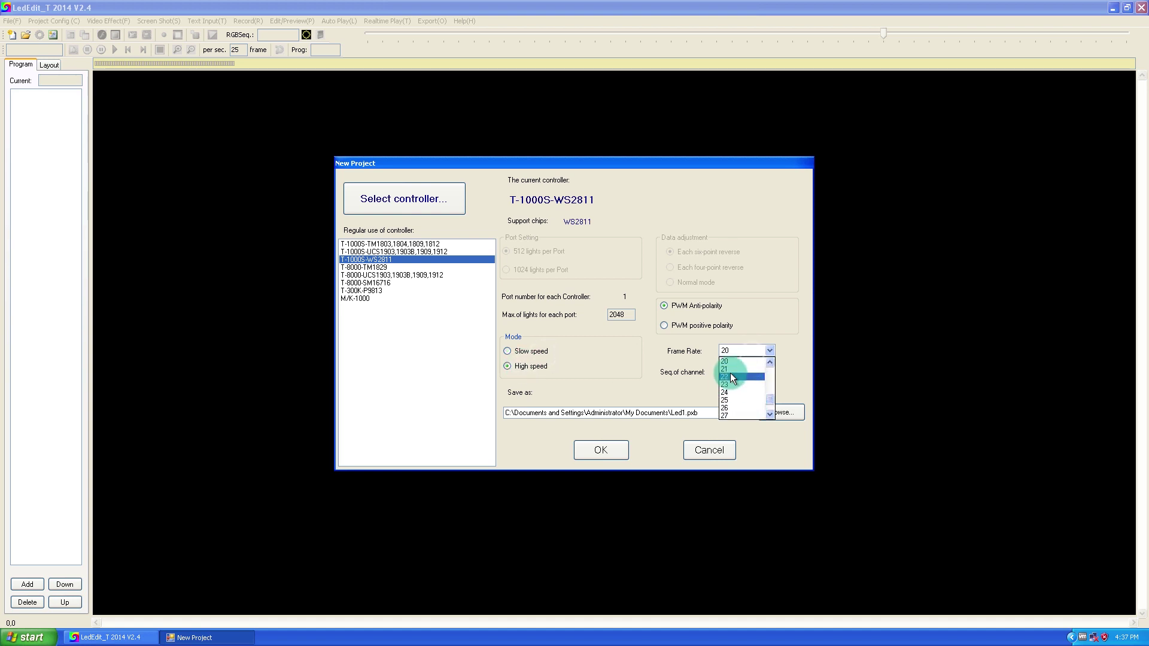
{"action": "left_click", "coordinate": [730, 396]}
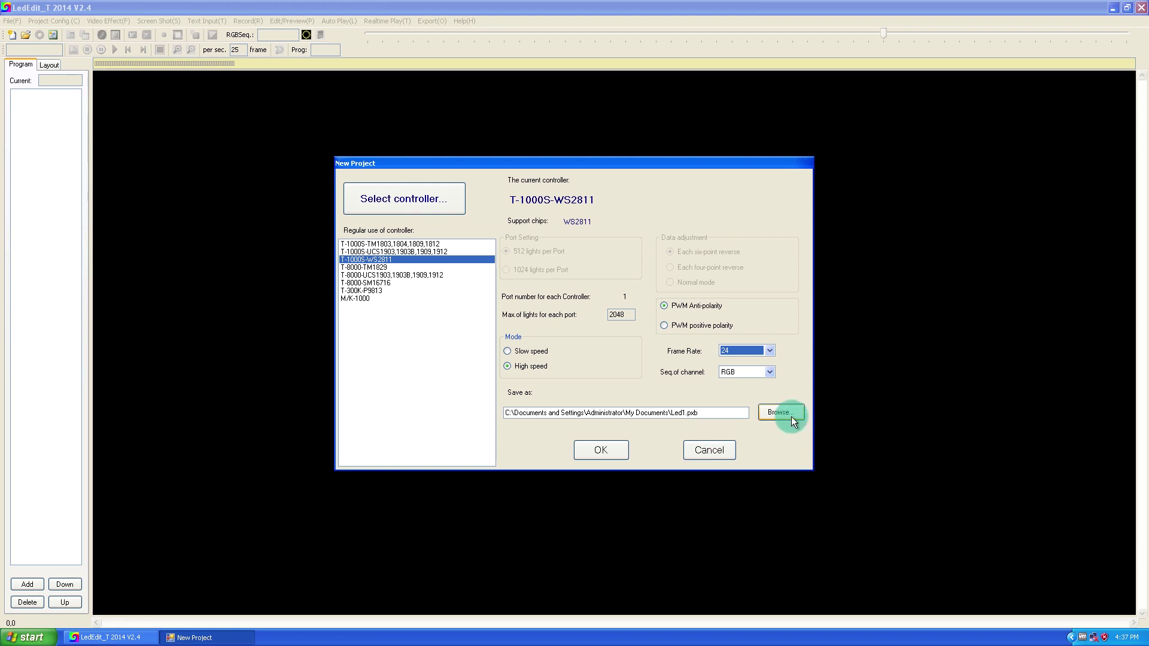
{"action": "left_click", "coordinate": [589, 449]}
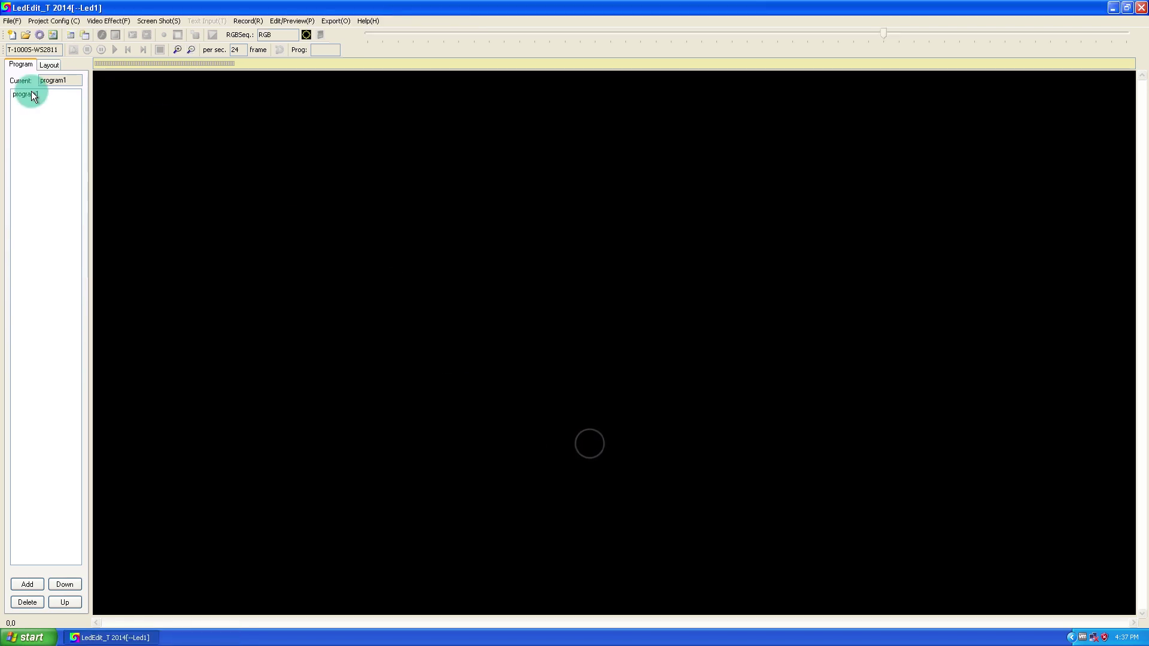
Auto-configure the LED layout with 50 horizontal pixels and 1 vertical pixel, select program1 and check the layout.
{"action": "left_click", "coordinate": [40, 35]}
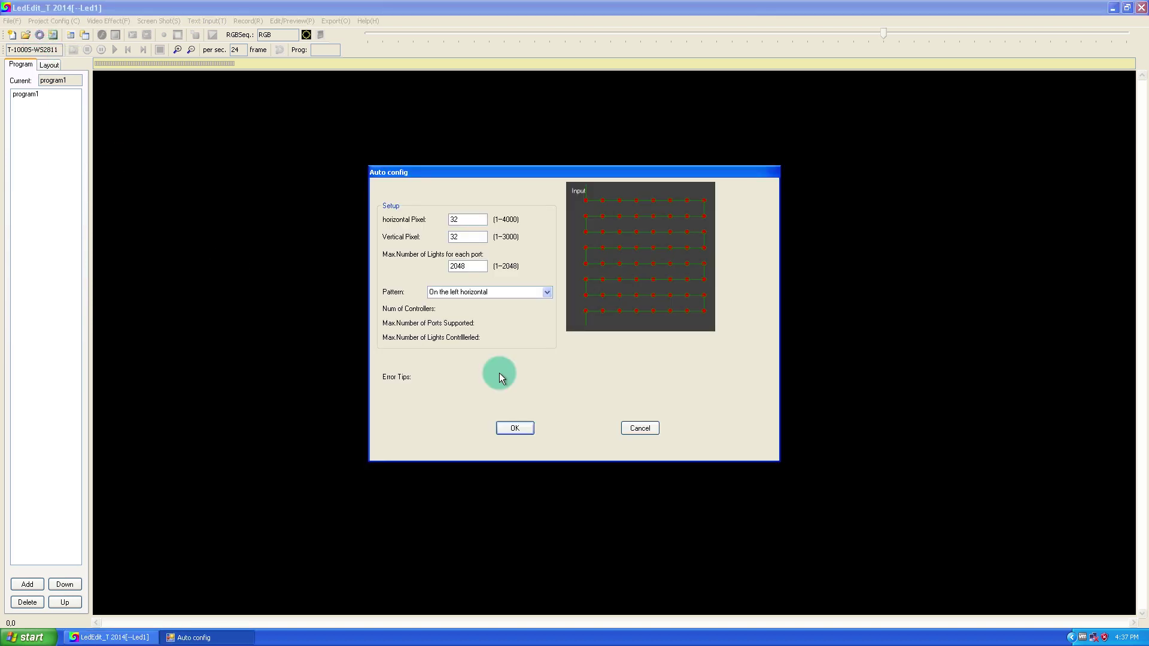
{"action": "left_click_drag", "start_coordinate": [475, 220], "coordinate": [398, 223]}
{"action": "type", "text": "5"}
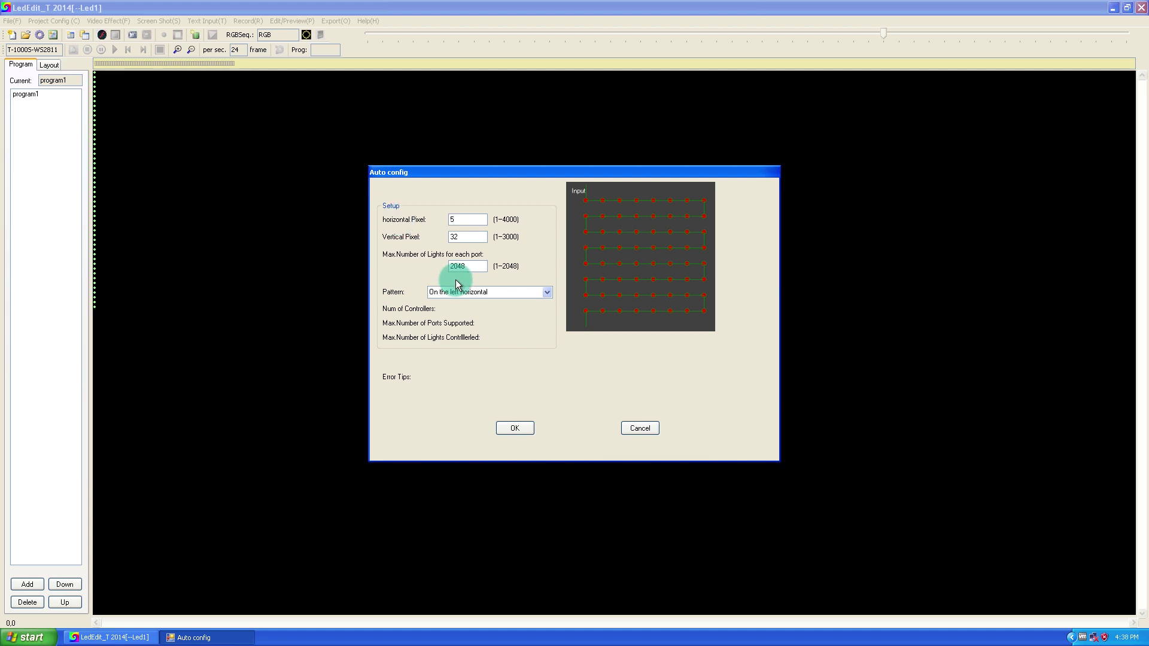
{"action": "type", "text": "0"}
{"action": "left_click_drag", "start_coordinate": [473, 242], "coordinate": [384, 244]}
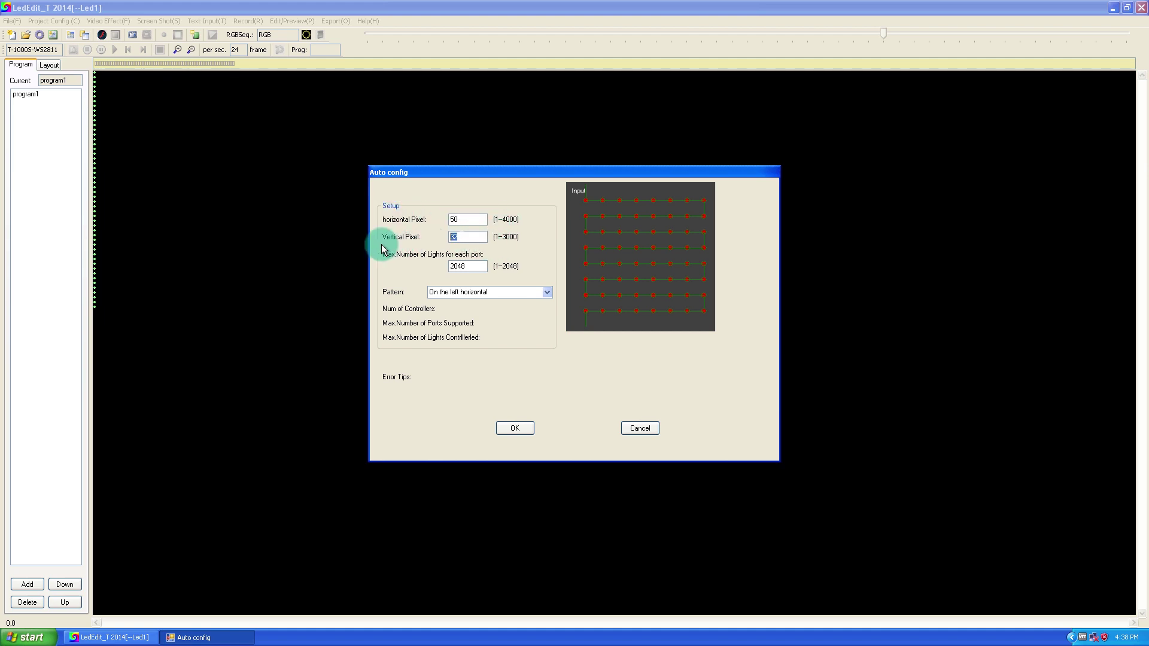
{"action": "type", "text": "1"}
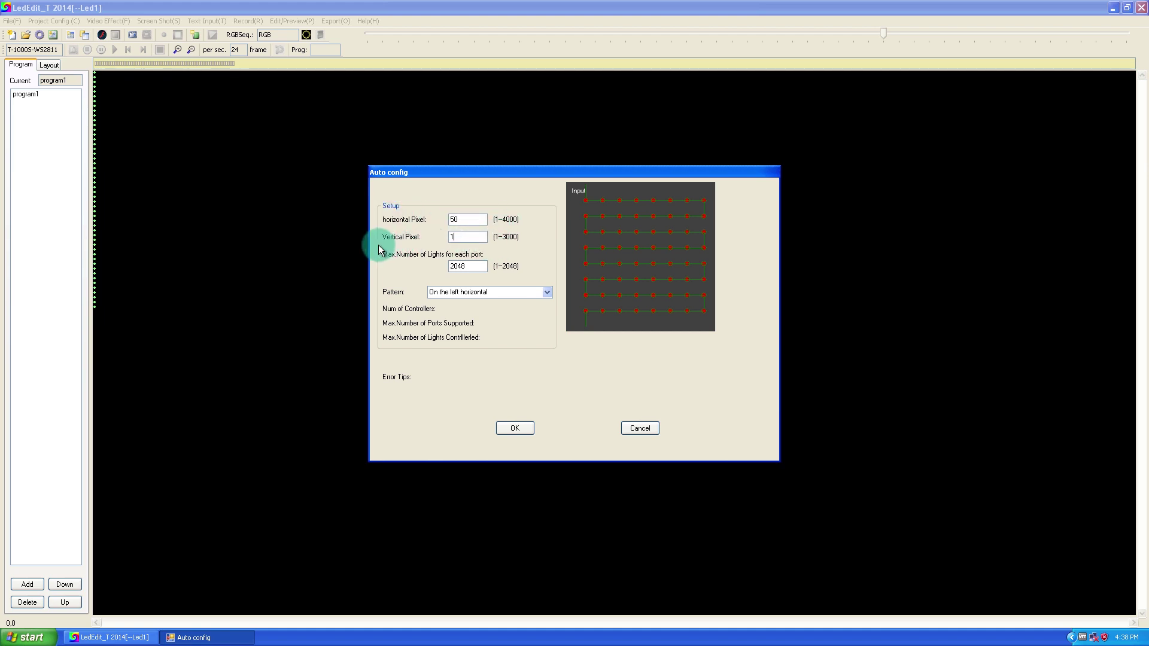
{"action": "left_click", "coordinate": [519, 424]}
{"action": "left_click", "coordinate": [568, 339]}
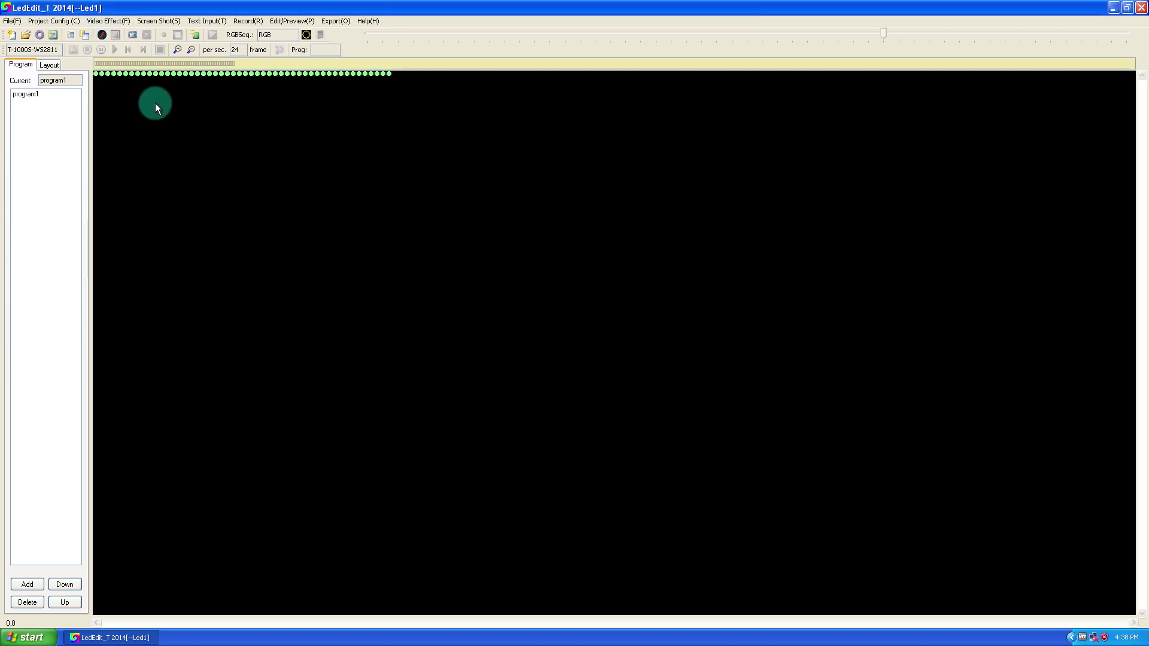
{"action": "left_click", "coordinate": [24, 94]}
{"action": "left_click", "coordinate": [52, 64]}
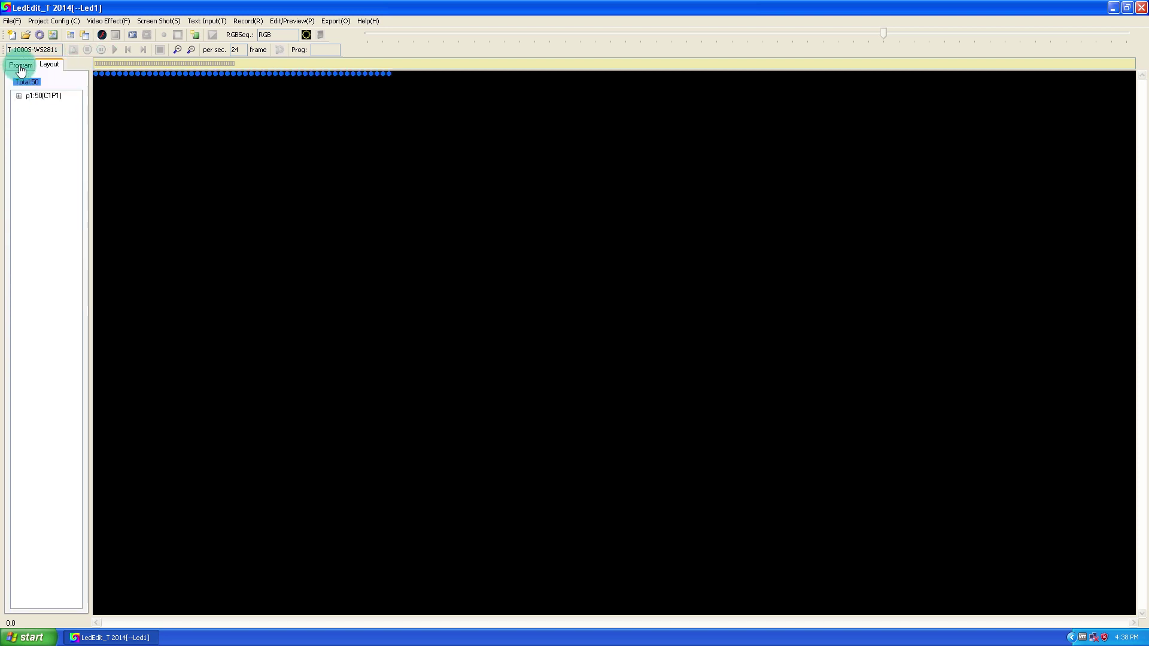
{"action": "left_click", "coordinate": [22, 65]}
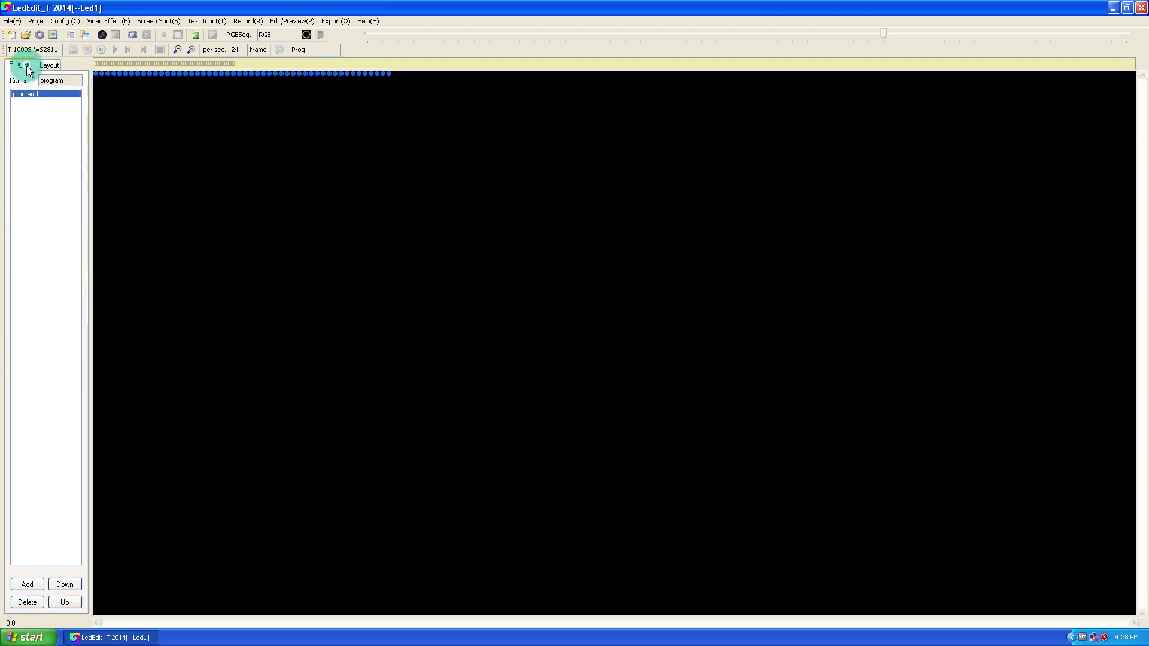
Open the Animation_01 SWF from the Desktop as the effect and record it into program1.
{"action": "left_click", "coordinate": [126, 22]}
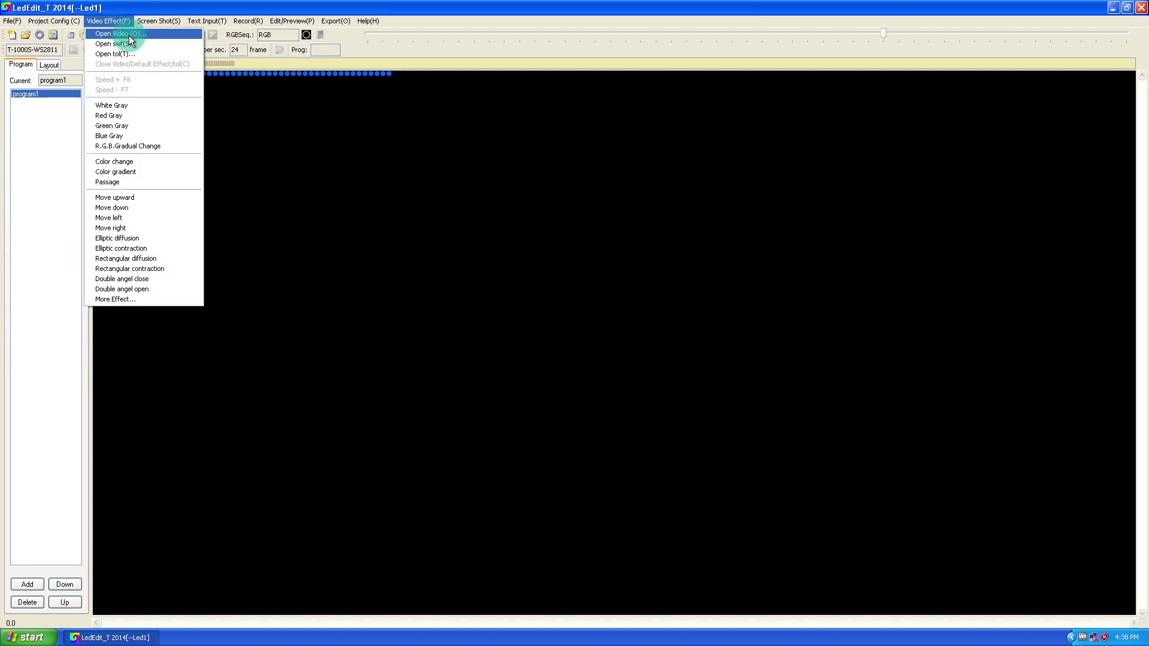
{"action": "left_click", "coordinate": [119, 45]}
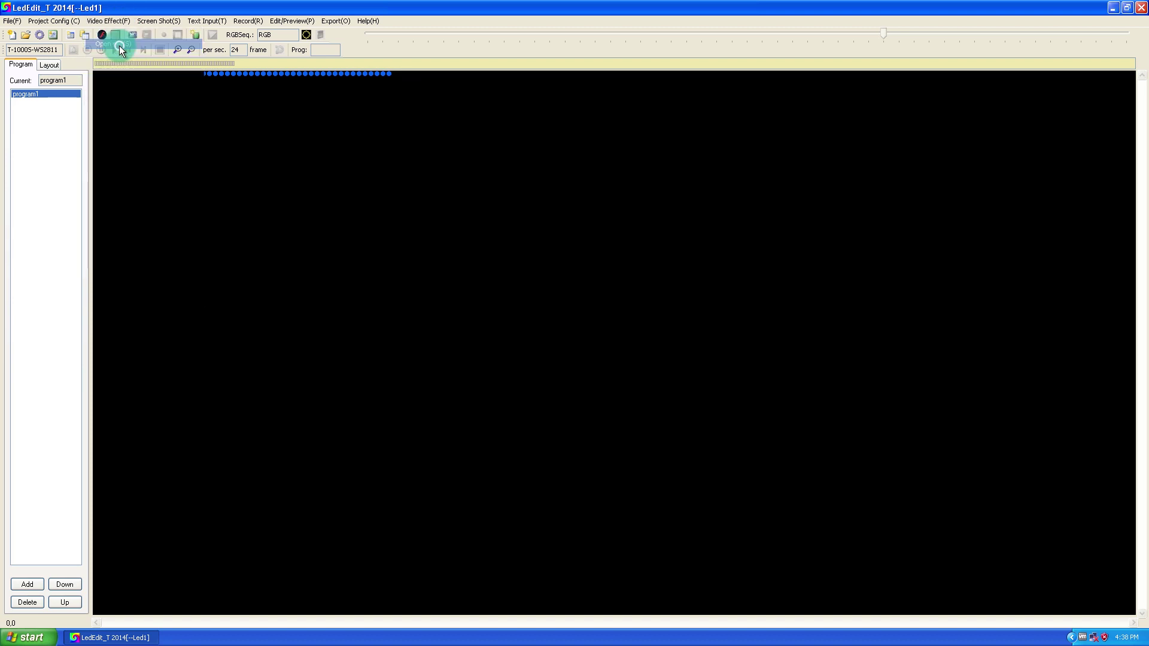
{"action": "left_click", "coordinate": [442, 230]}
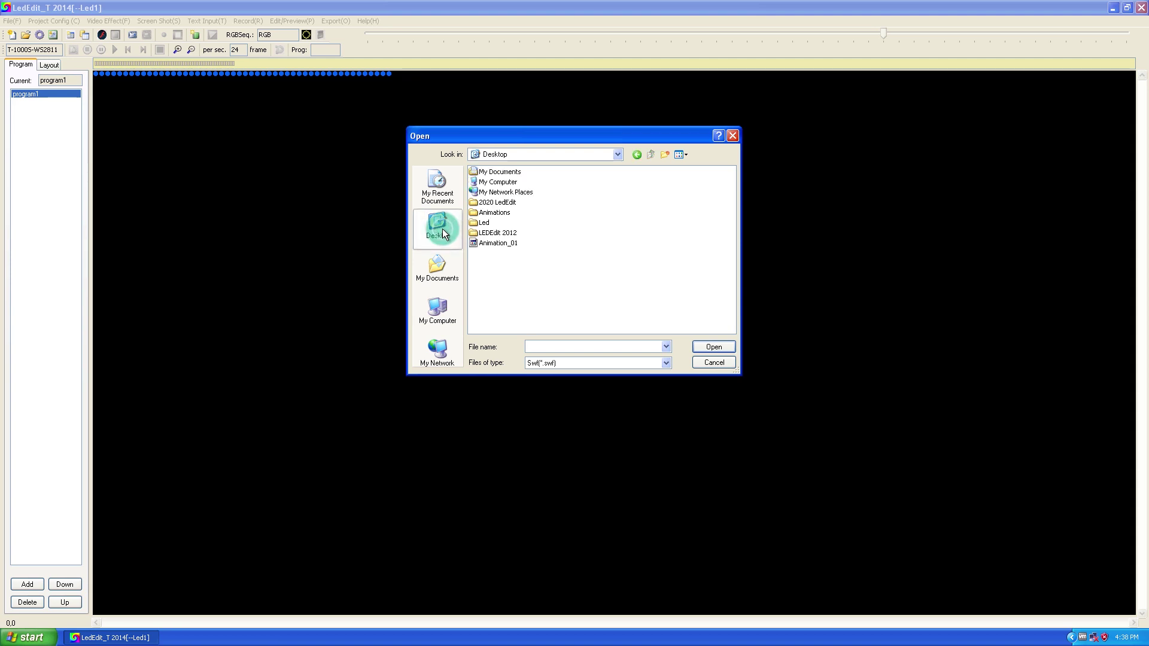
{"action": "left_click", "coordinate": [499, 244]}
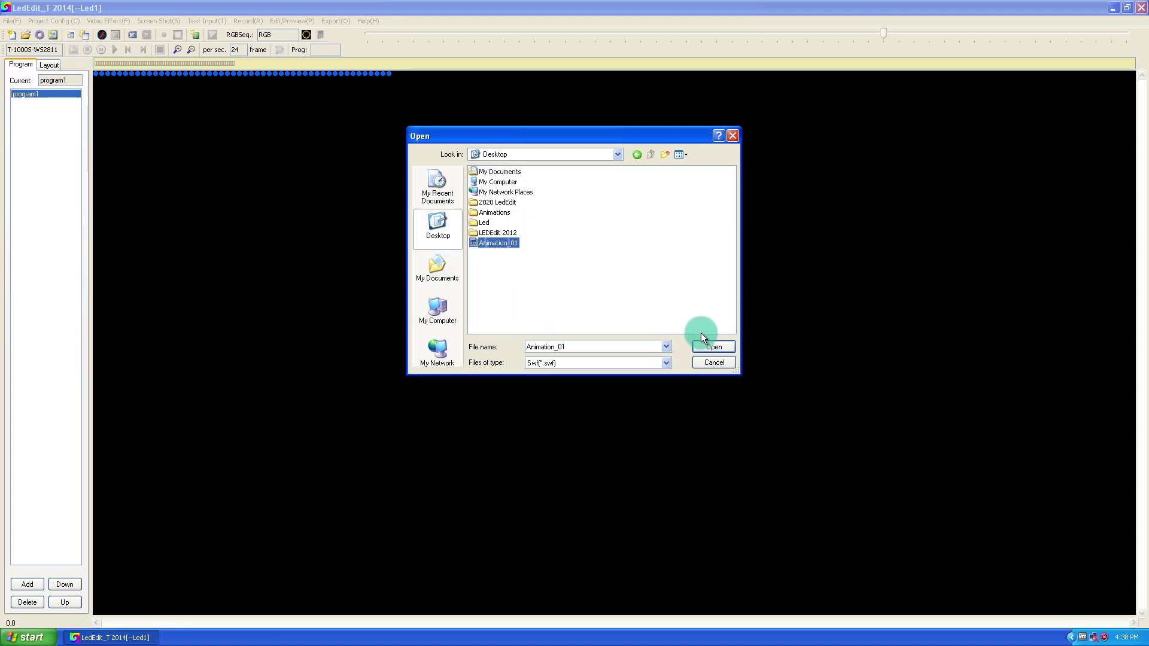
{"action": "left_click", "coordinate": [714, 347]}
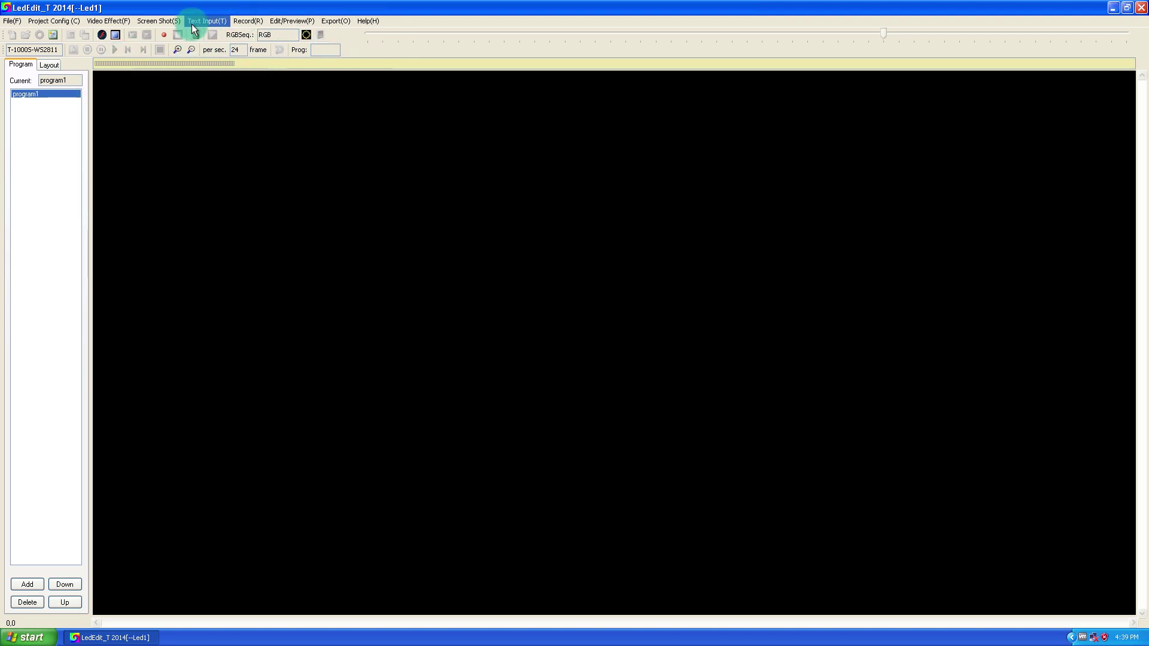
{"action": "left_click", "coordinate": [248, 21]}
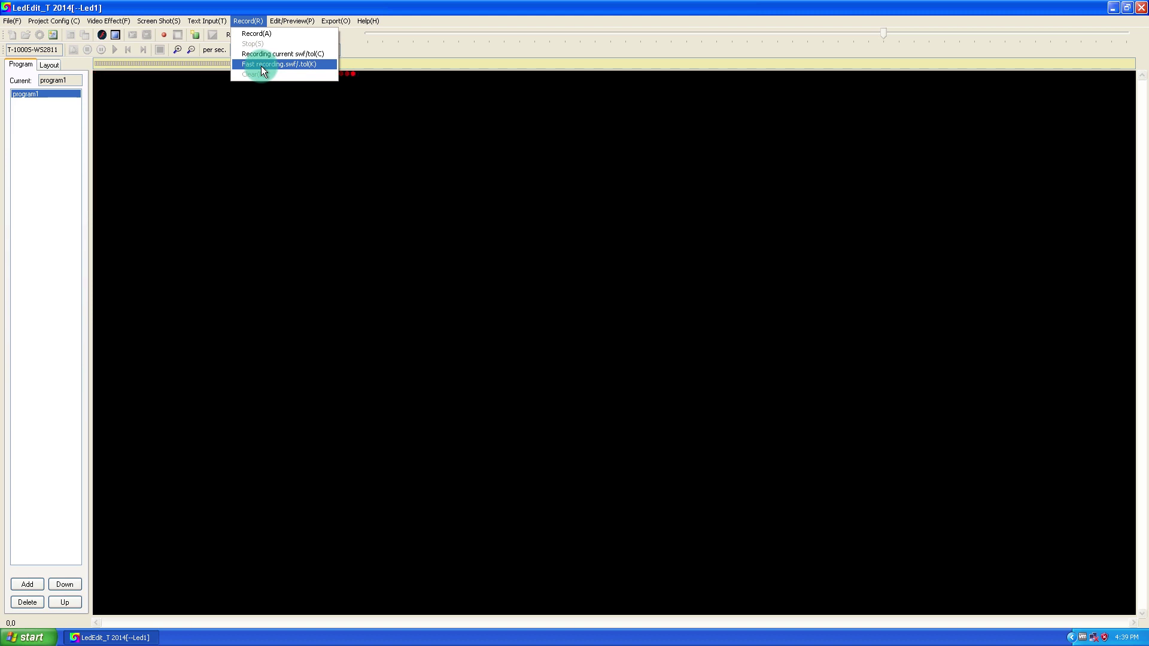
{"action": "left_click", "coordinate": [214, 178]}
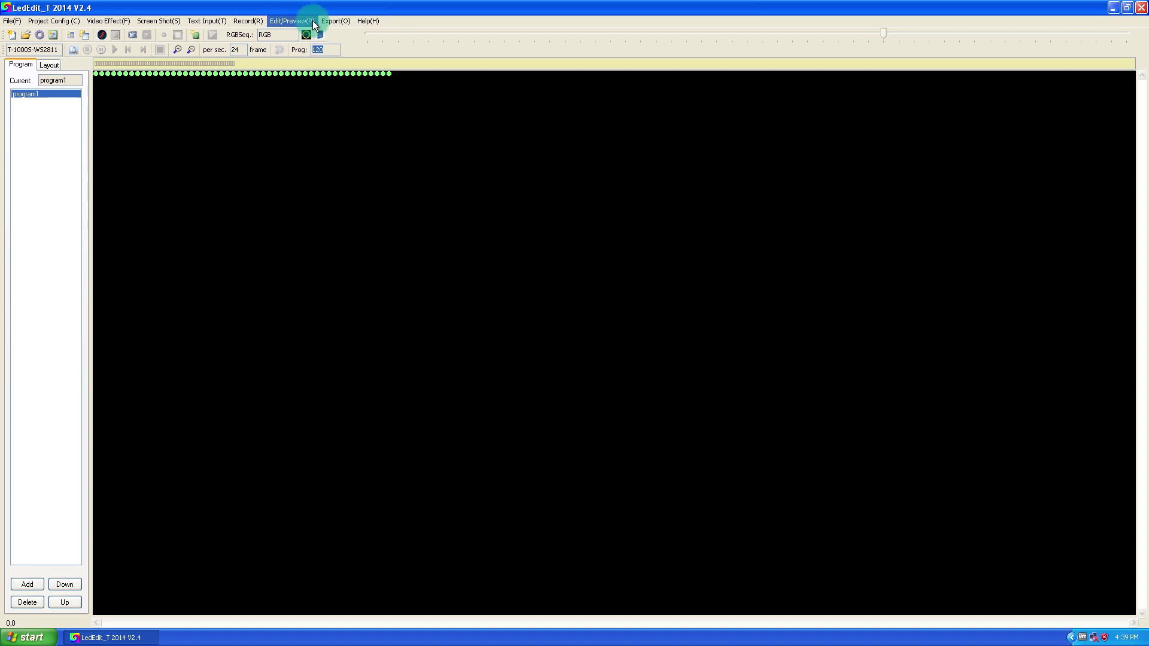
Export the recorded effect as an .led file to the Desktop, accepting the default gamma, dimming and RGB settings.
{"action": "left_click", "coordinate": [347, 21]}
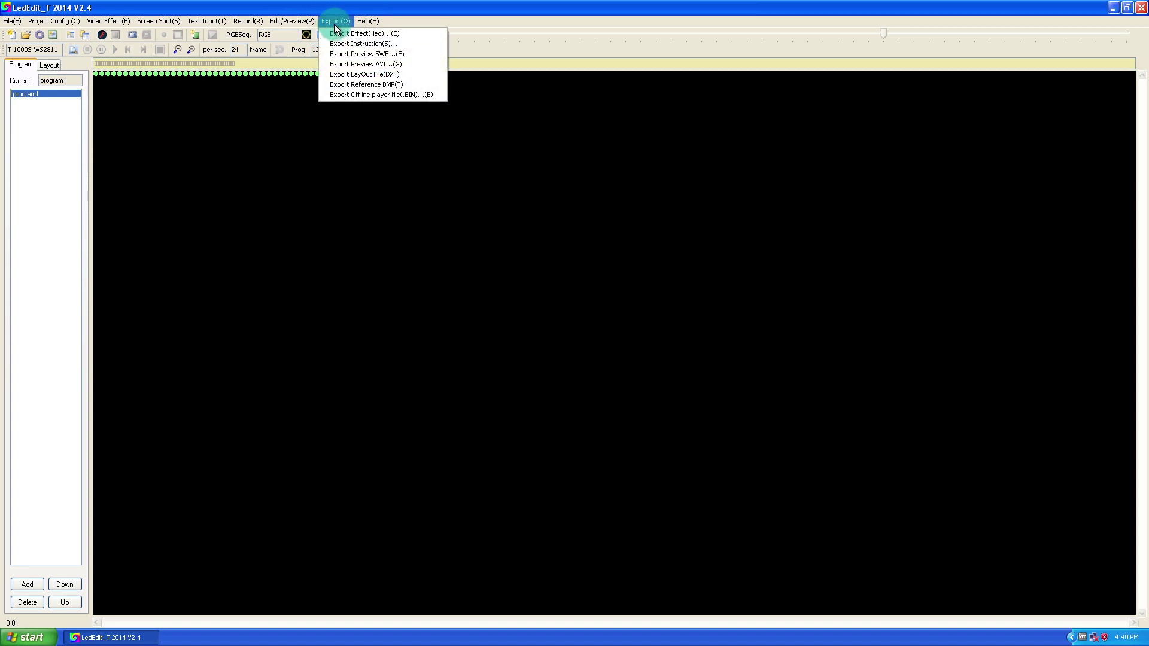
{"action": "left_click", "coordinate": [342, 23]}
{"action": "left_click", "coordinate": [342, 24]}
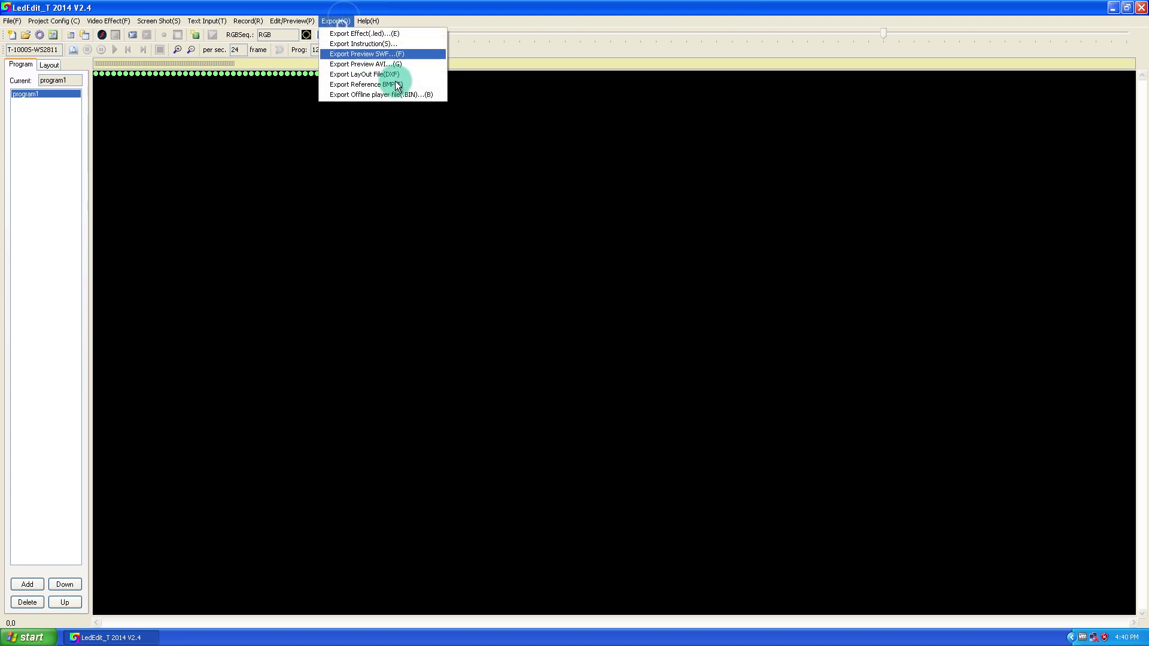
{"action": "left_click", "coordinate": [384, 33]}
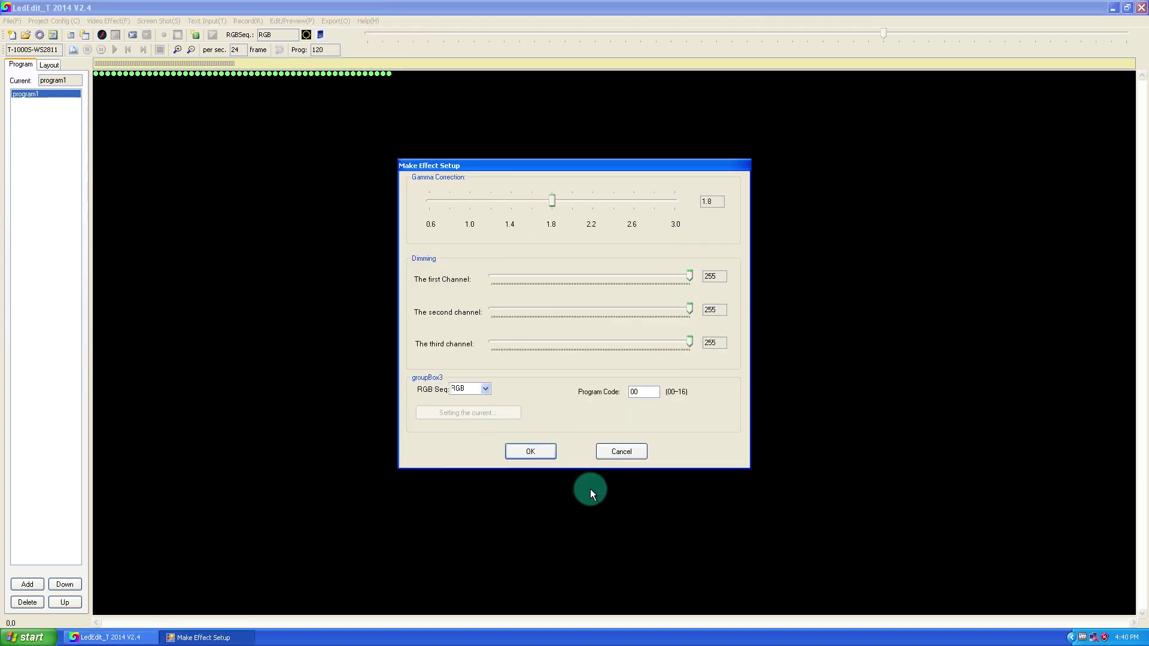
{"action": "left_click", "coordinate": [531, 453]}
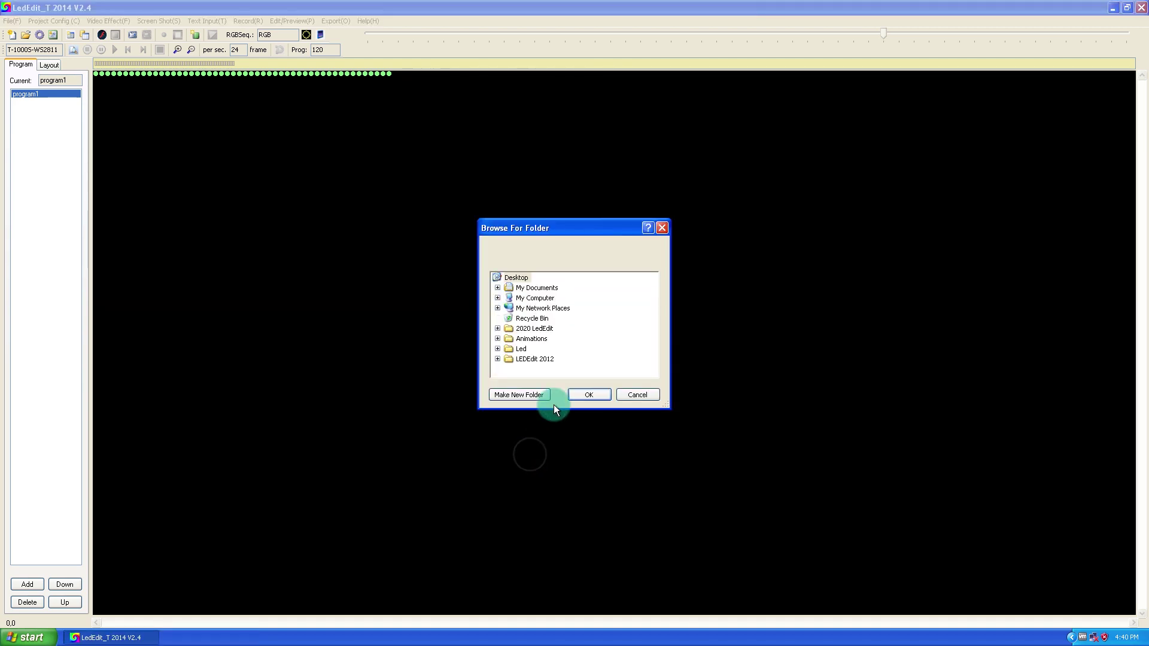
{"action": "left_click", "coordinate": [595, 395]}
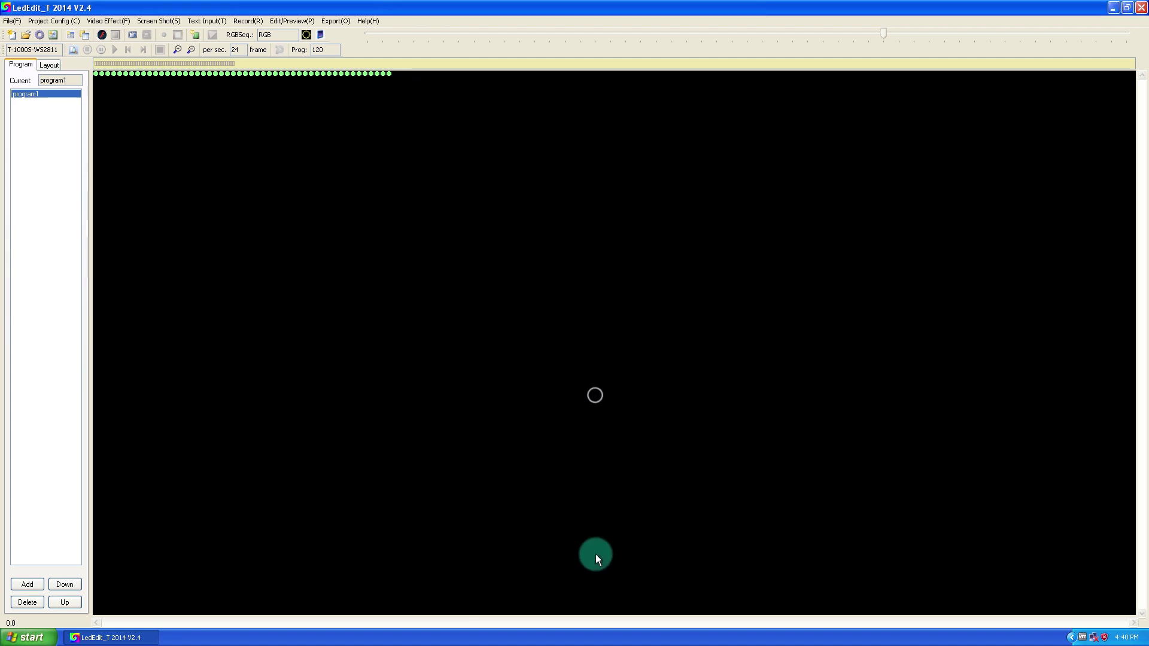
Close LedEdit and bring up the file actions for 00_program1.led in the Desktop's Led\Controller-1 folder.
{"action": "left_click", "coordinate": [1142, 7]}
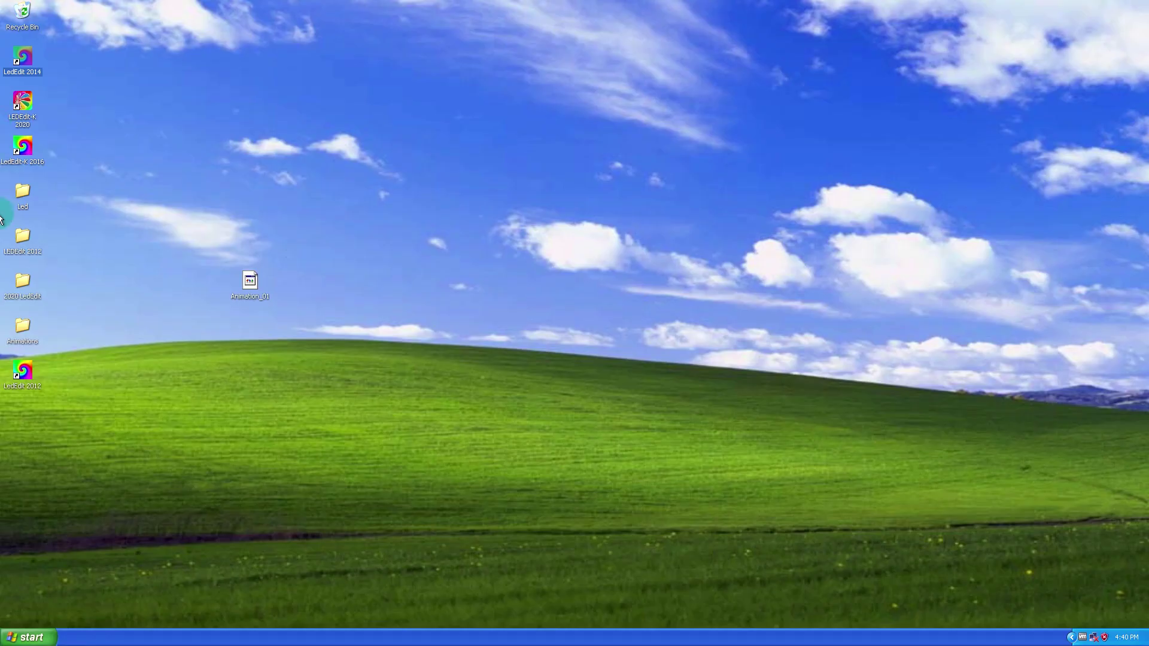
{"action": "right_click", "coordinate": [20, 191]}
{"action": "left_click", "coordinate": [43, 208]}
{"action": "right_click", "coordinate": [239, 142]}
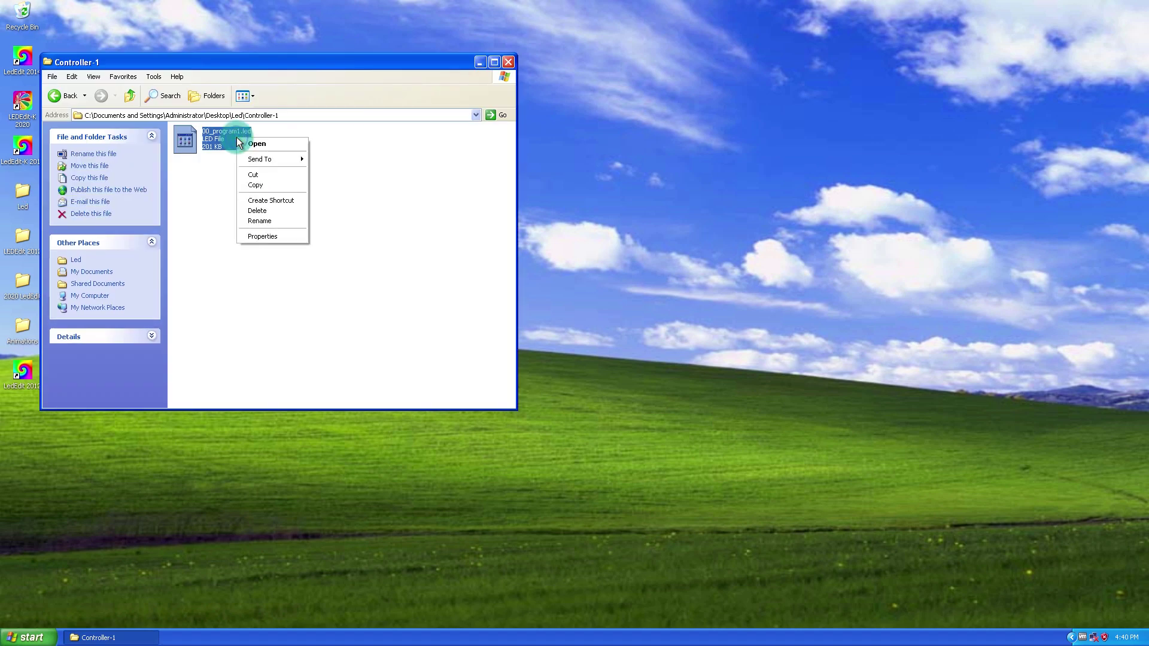